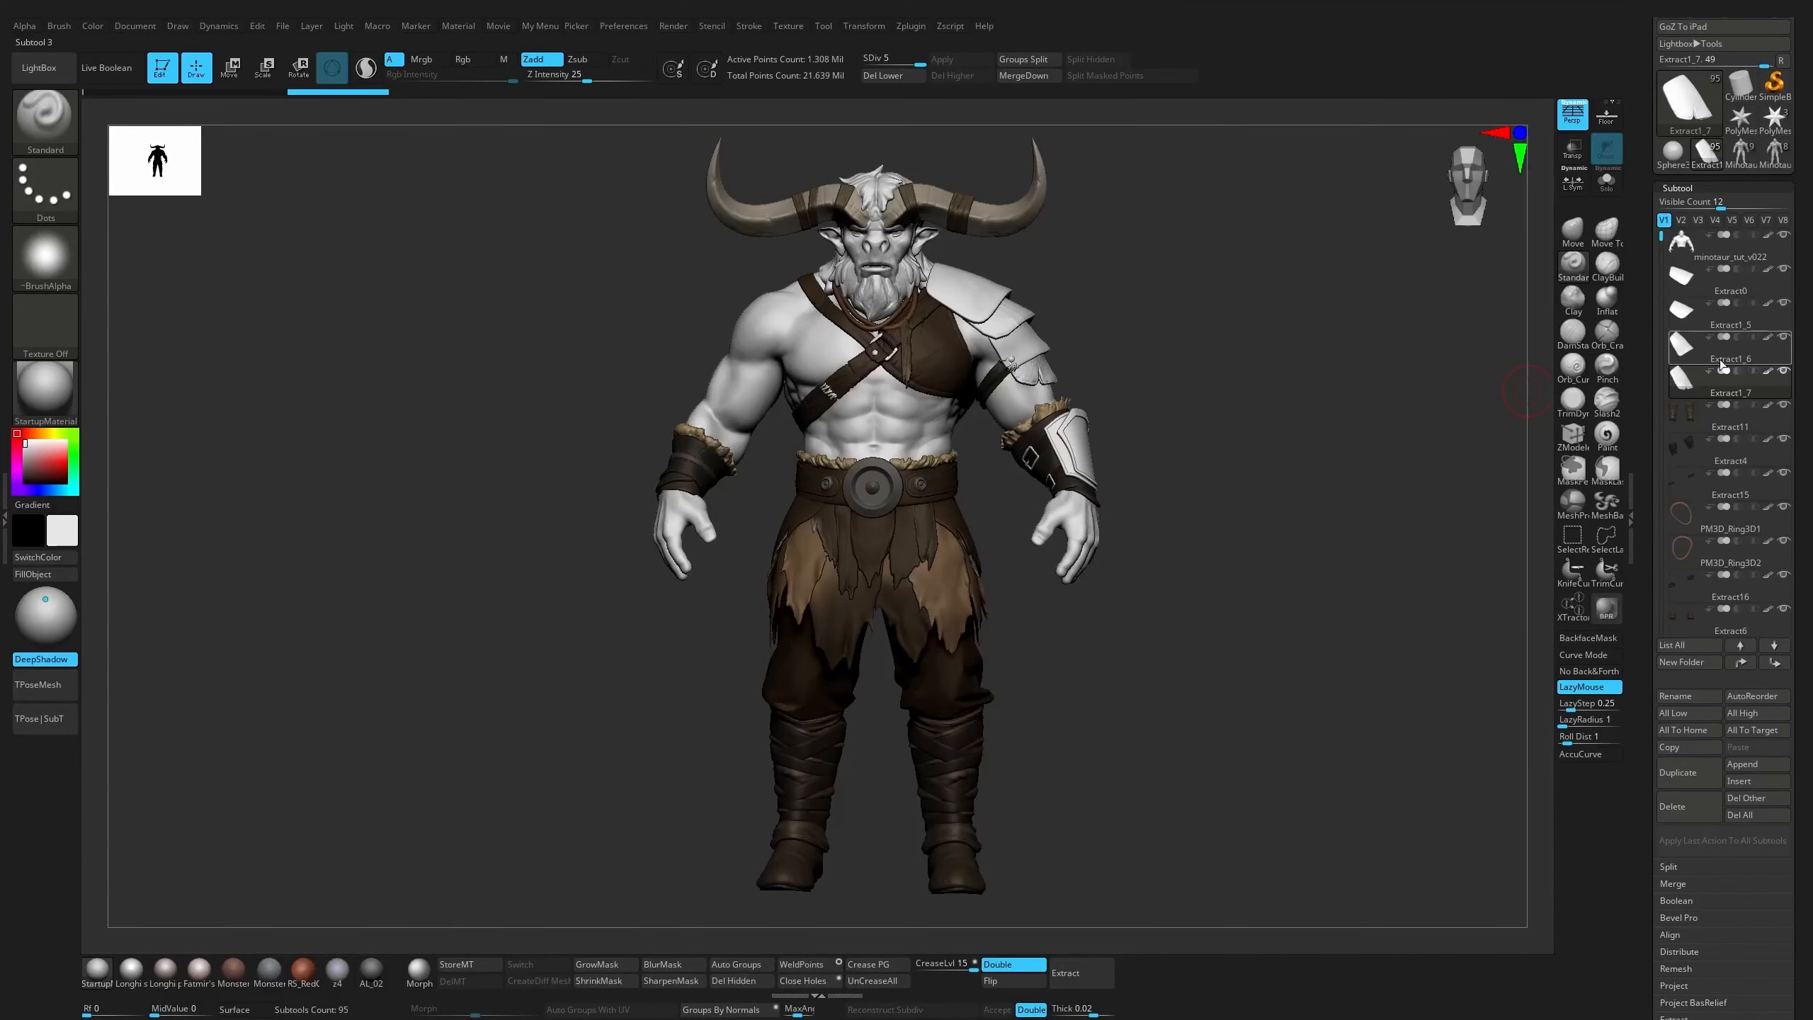
Rename the body subtool minotaur_tut_v022 as minotaur_body, copying the minotaur_ prefix for reuse
click(1742, 246)
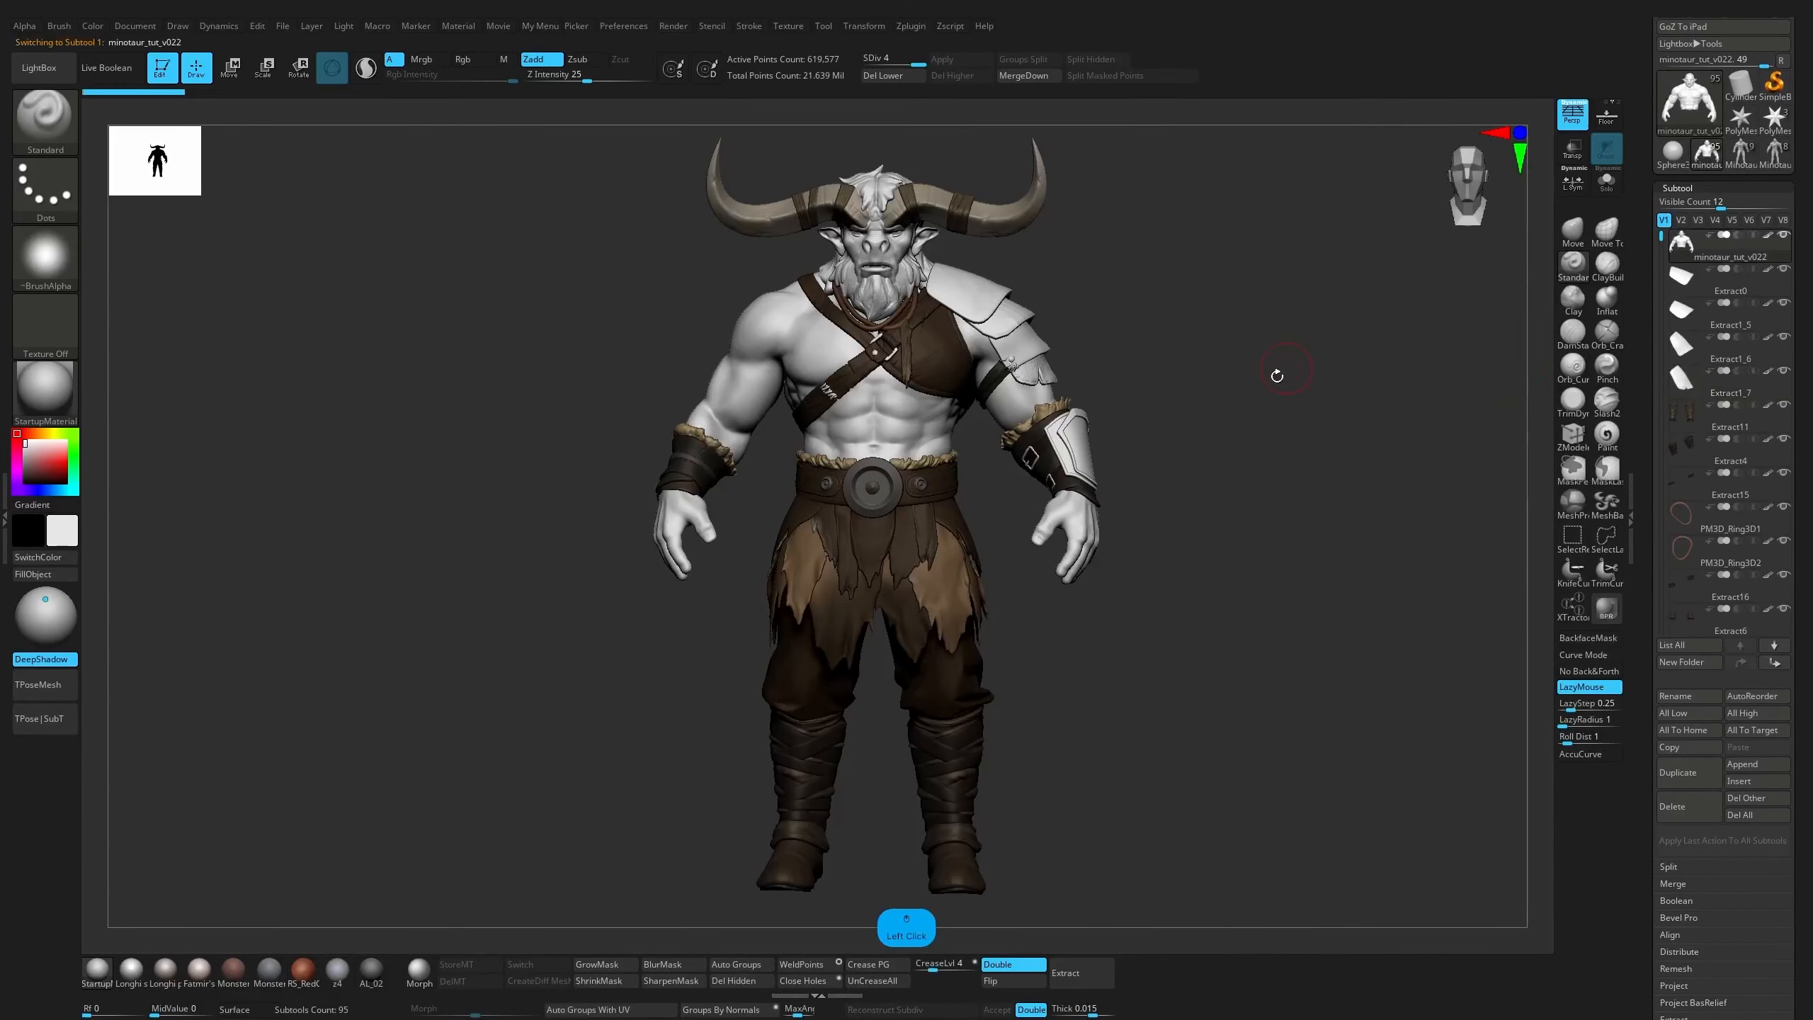
click(1690, 697)
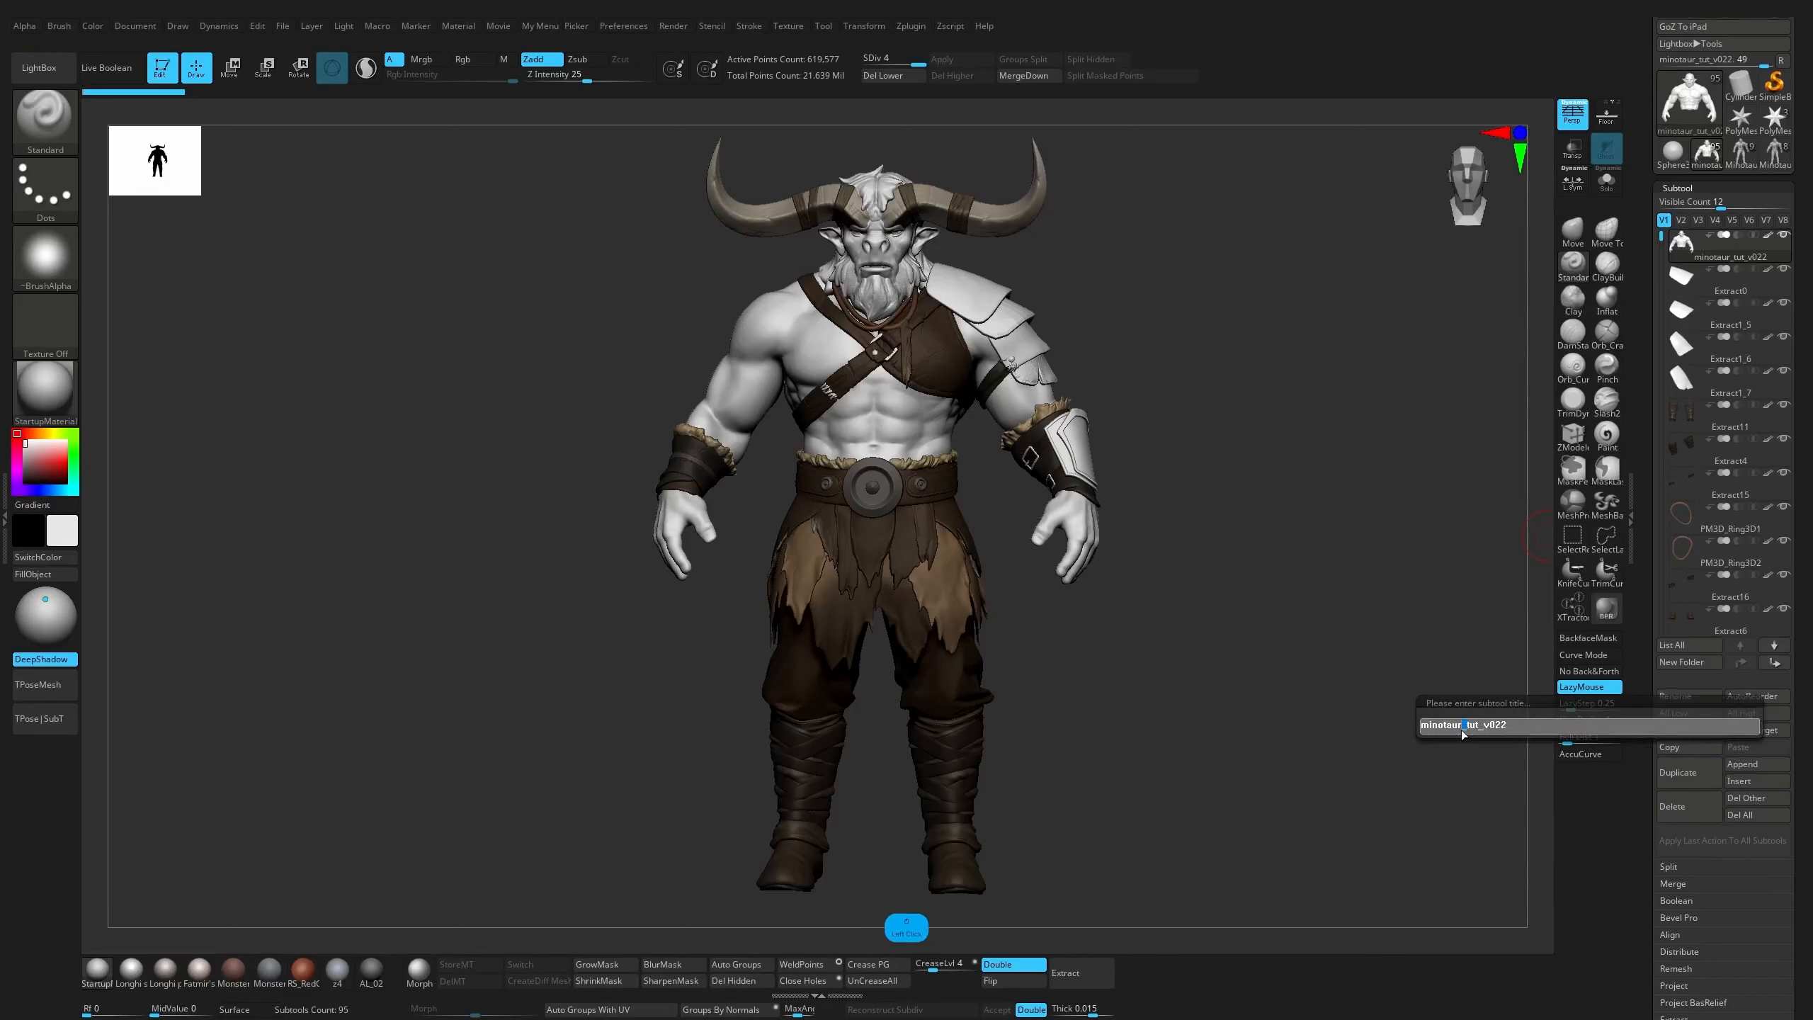
key(ctrl+c)
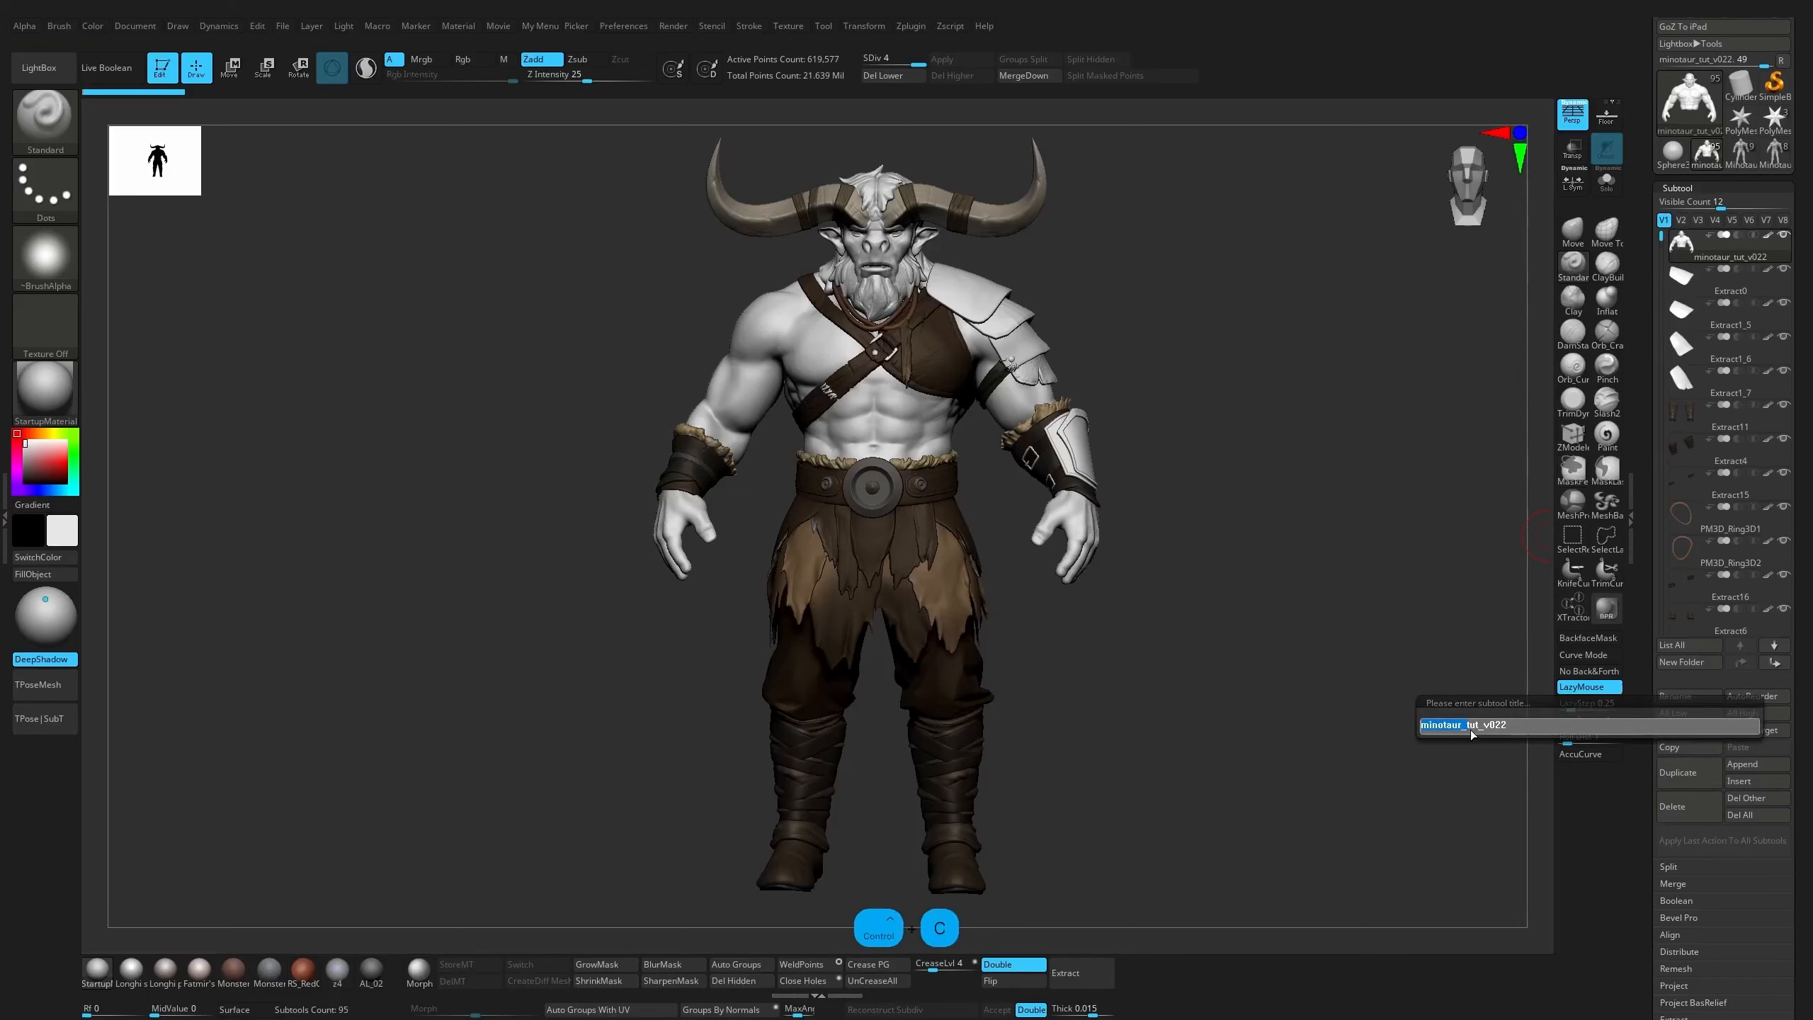
drag(1471, 729, 1536, 726)
text(bo)
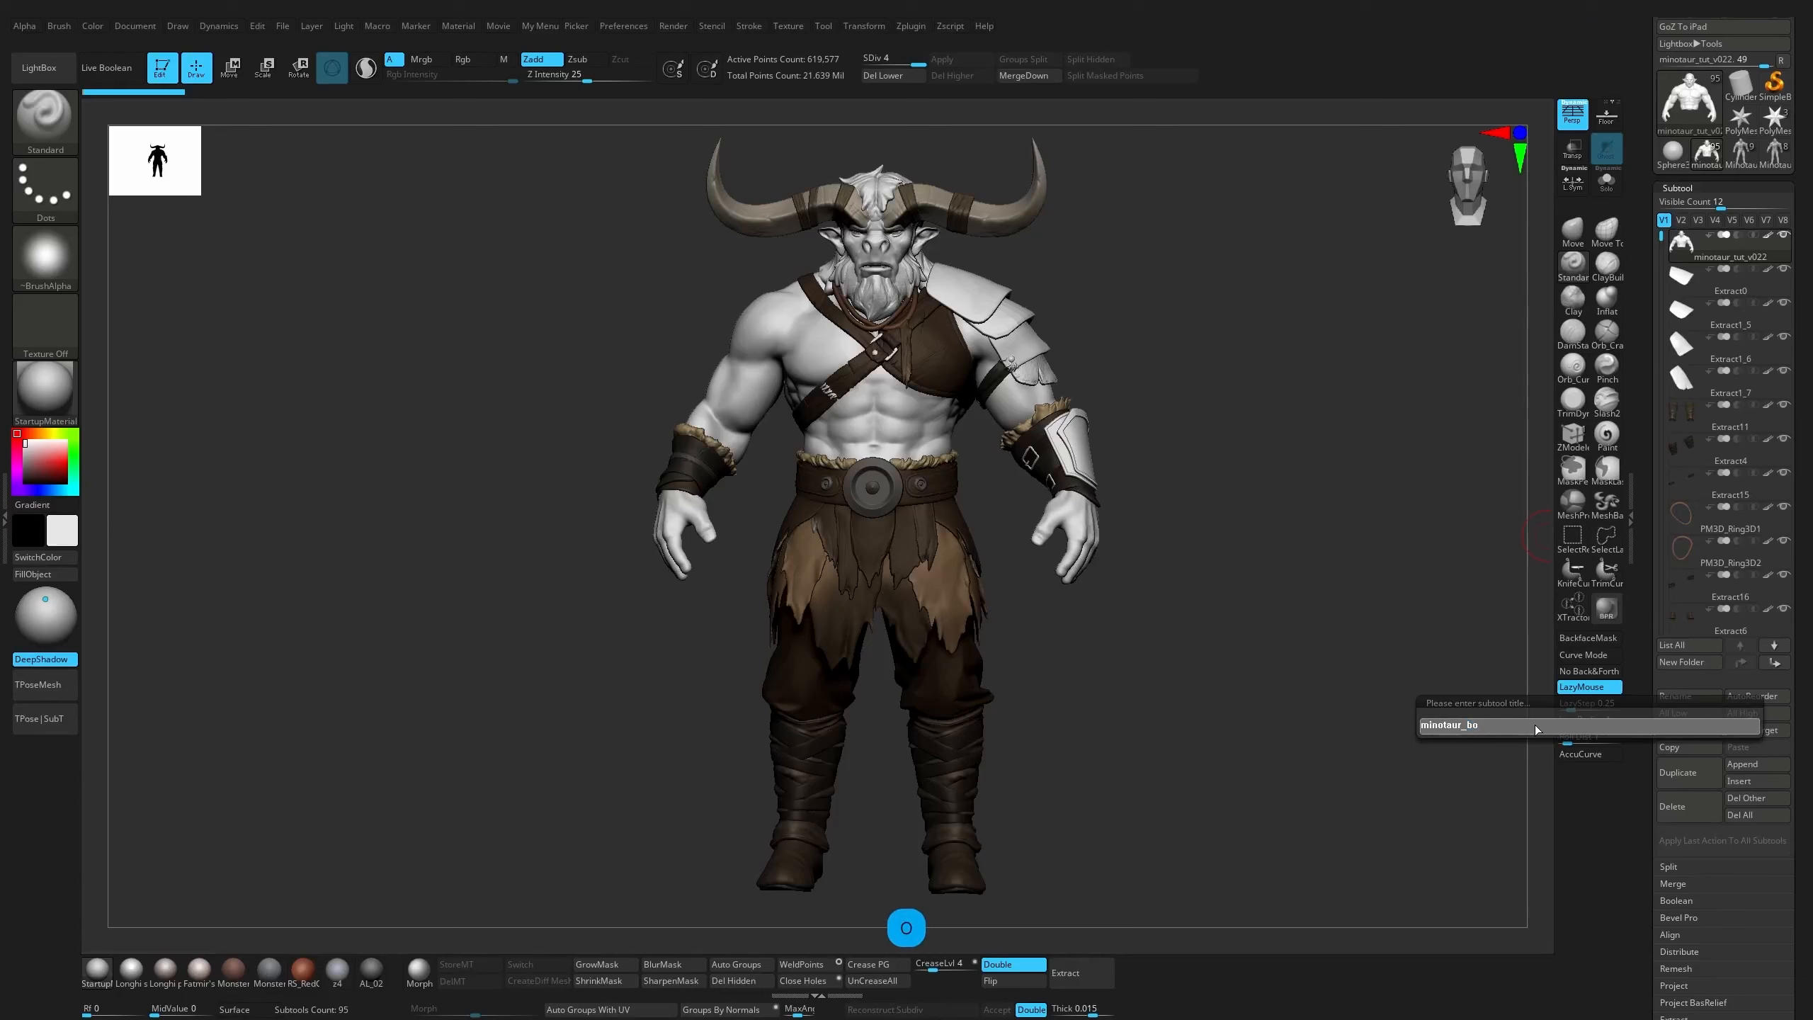
text(dy)
key(Return)
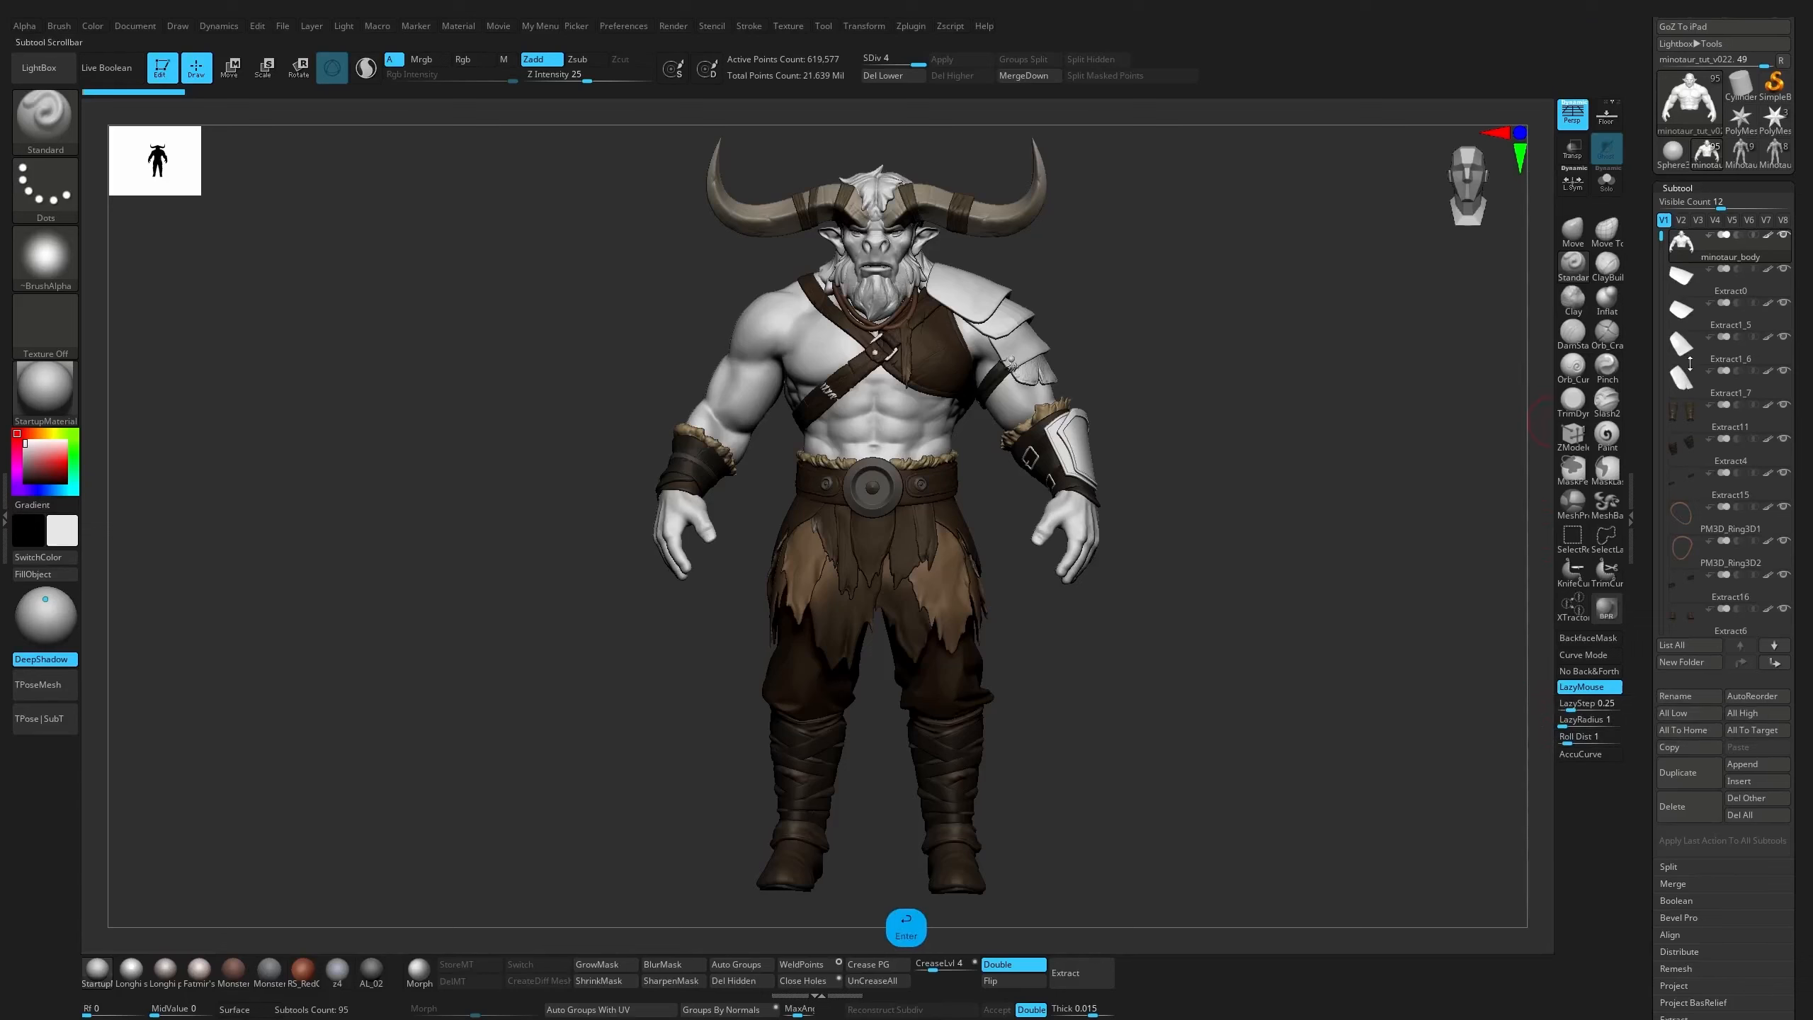
Check which shoulder armor plates the Extract subtools correspond to and raise the plates' subdivision levels
click(1709, 296)
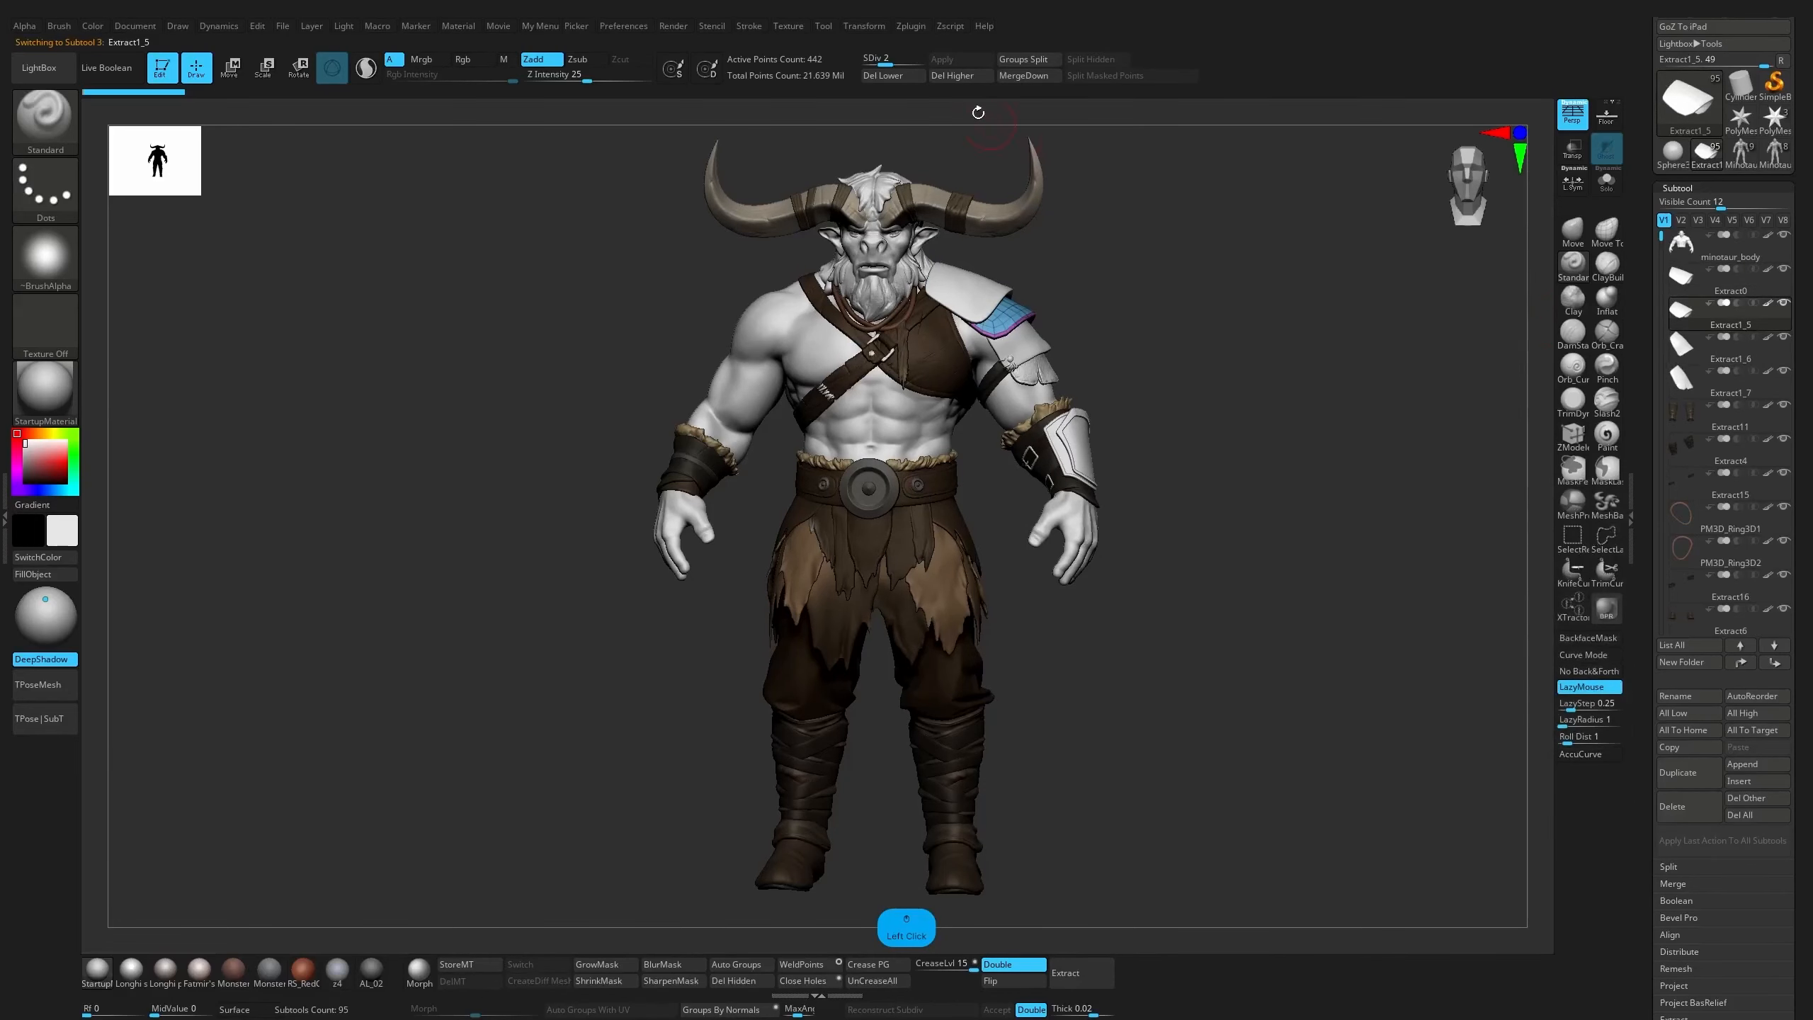
key(d)
key(d)
click(1730, 289)
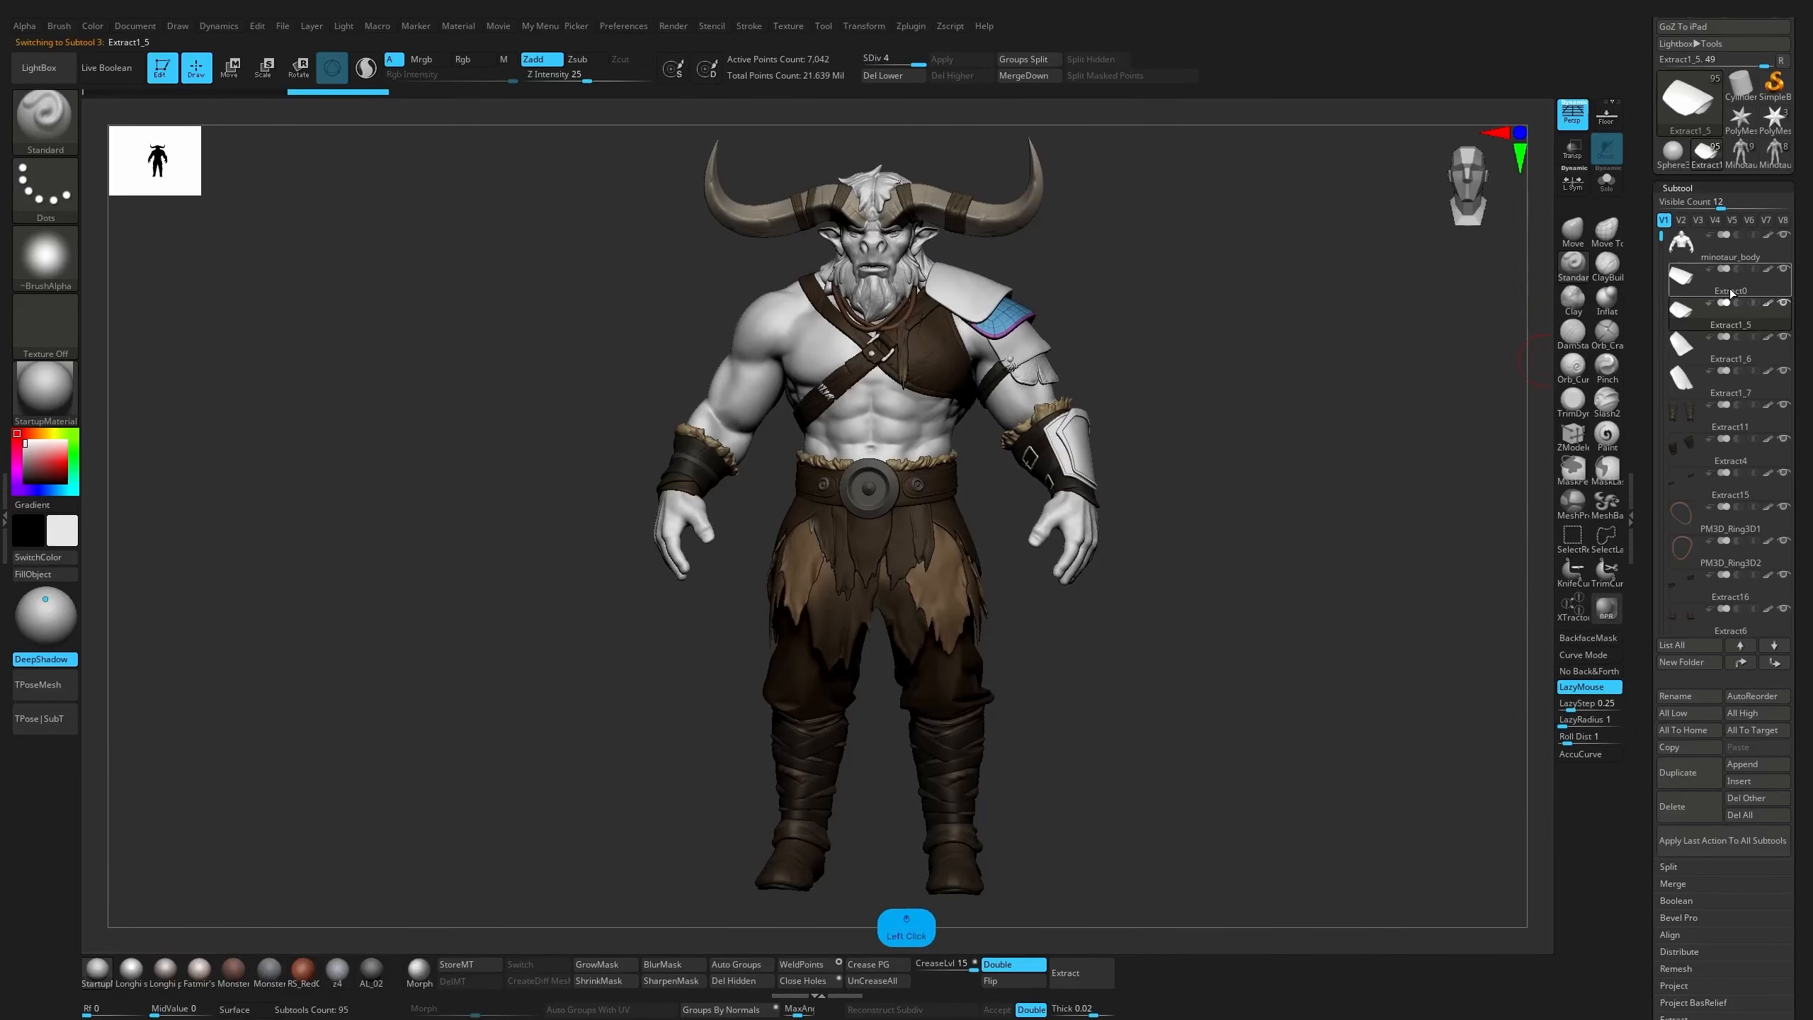
mouse_move(1728, 357)
click(1731, 389)
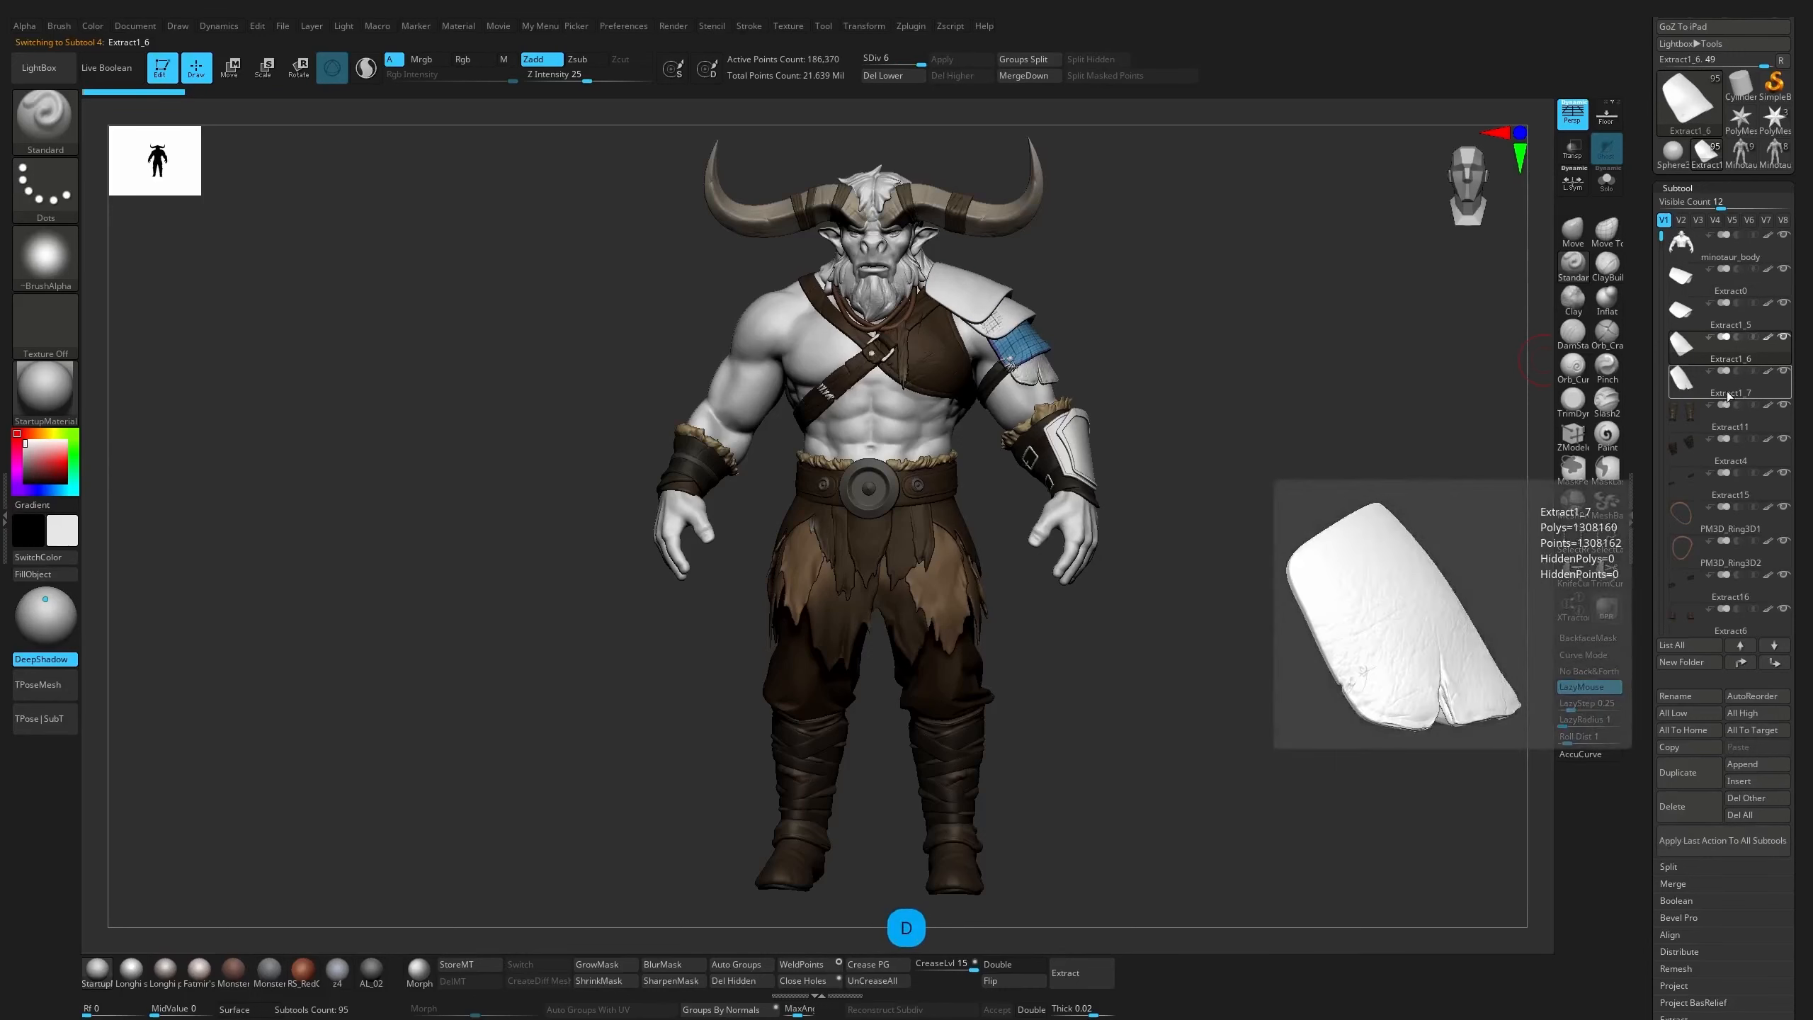
Rename the uppermost shoulder plate subtool, Extract0, as minotaur_L_armor_01 and copy the full name
click(1725, 289)
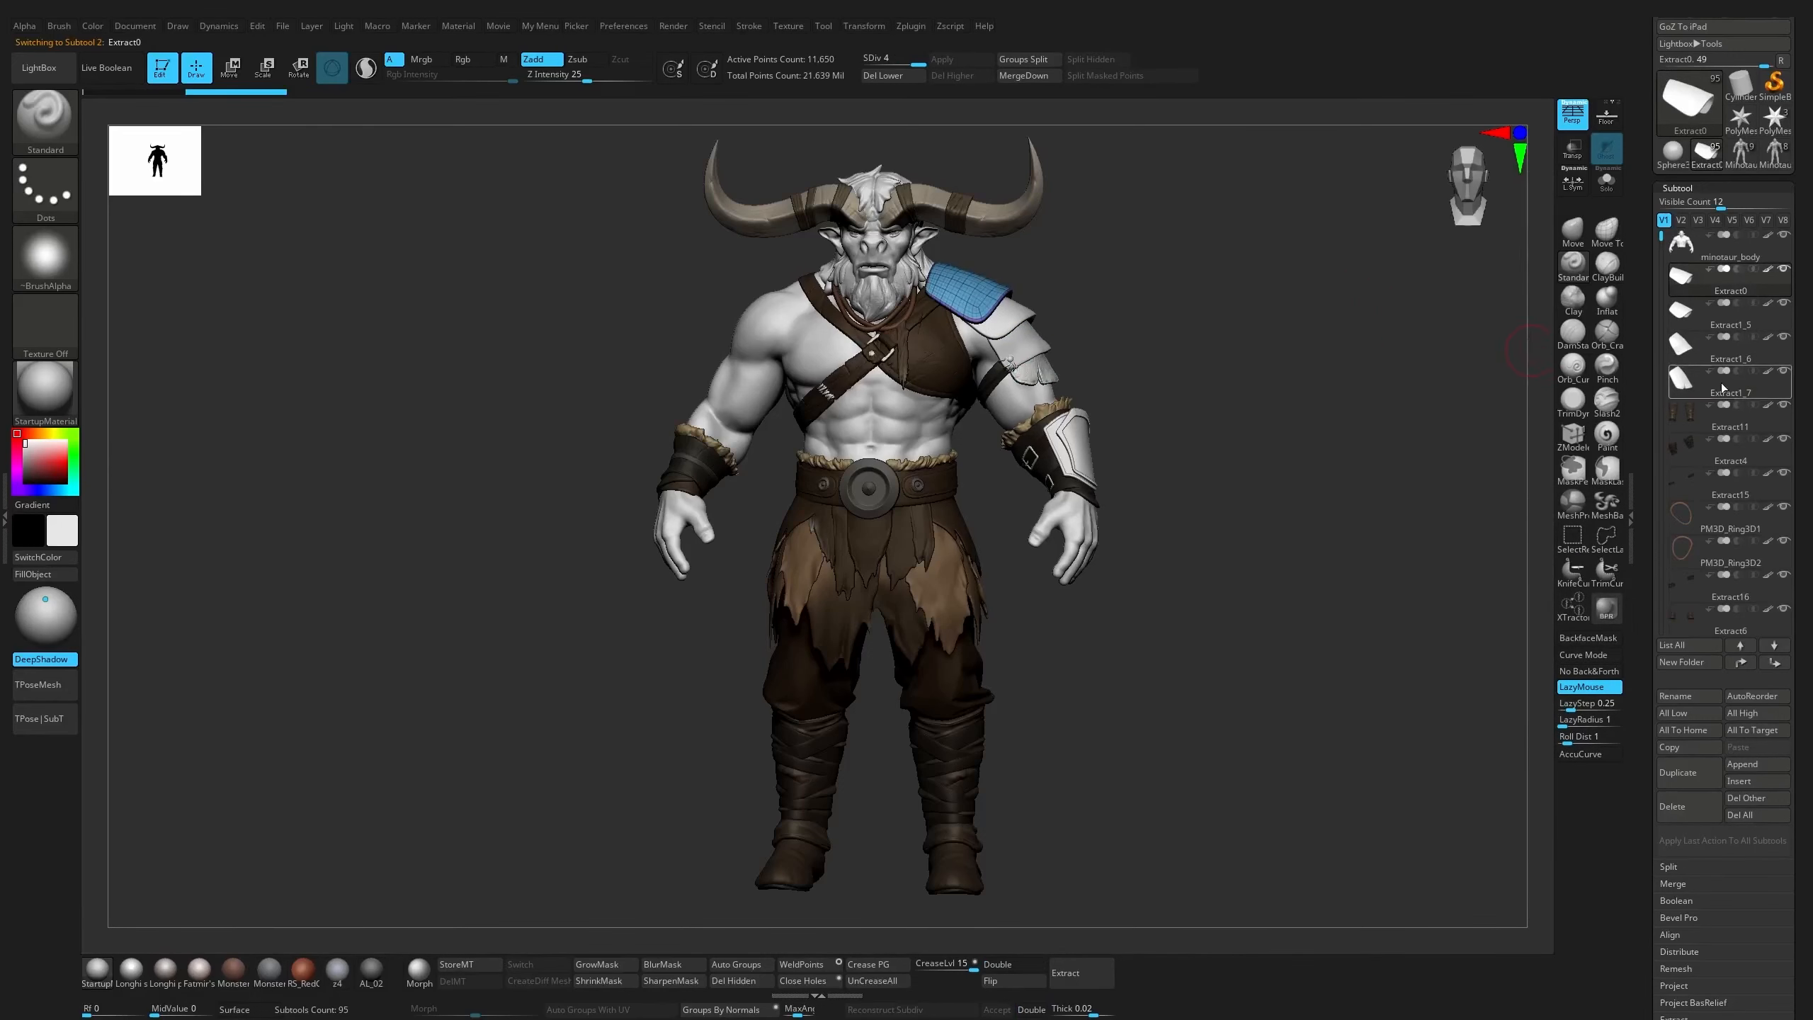
click(1675, 697)
text(minotaur_)
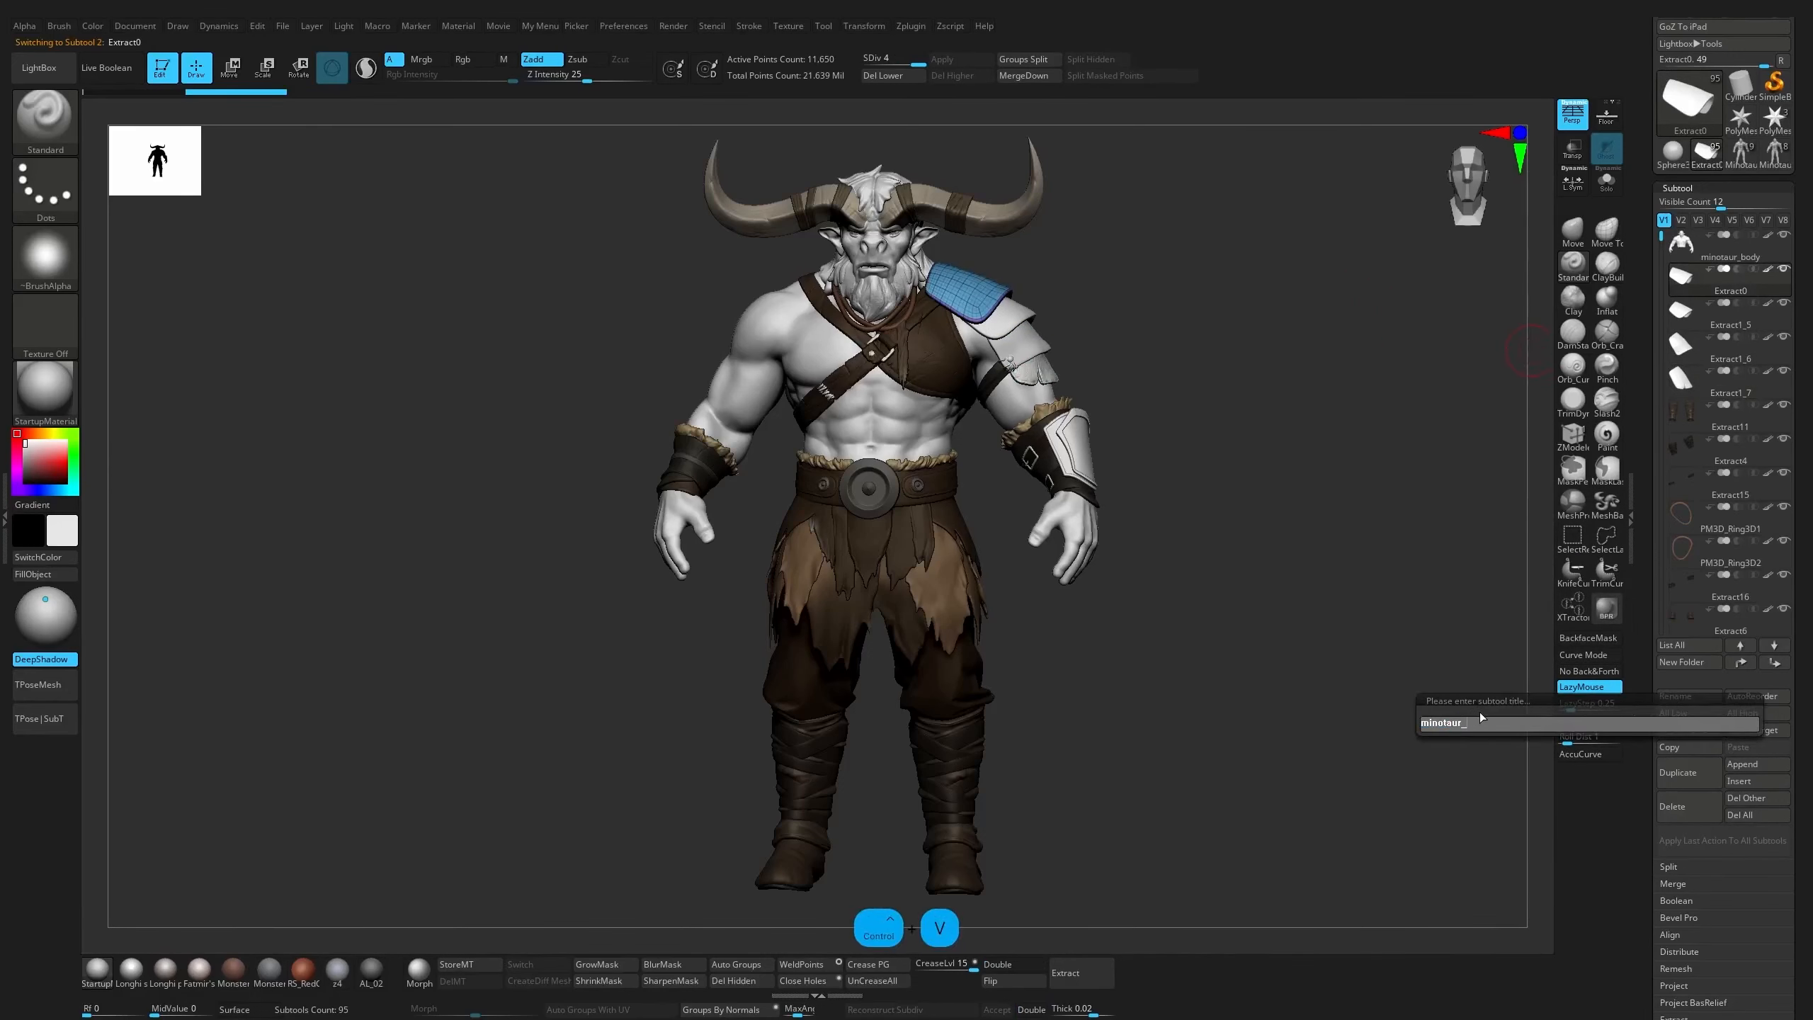
text(L_)
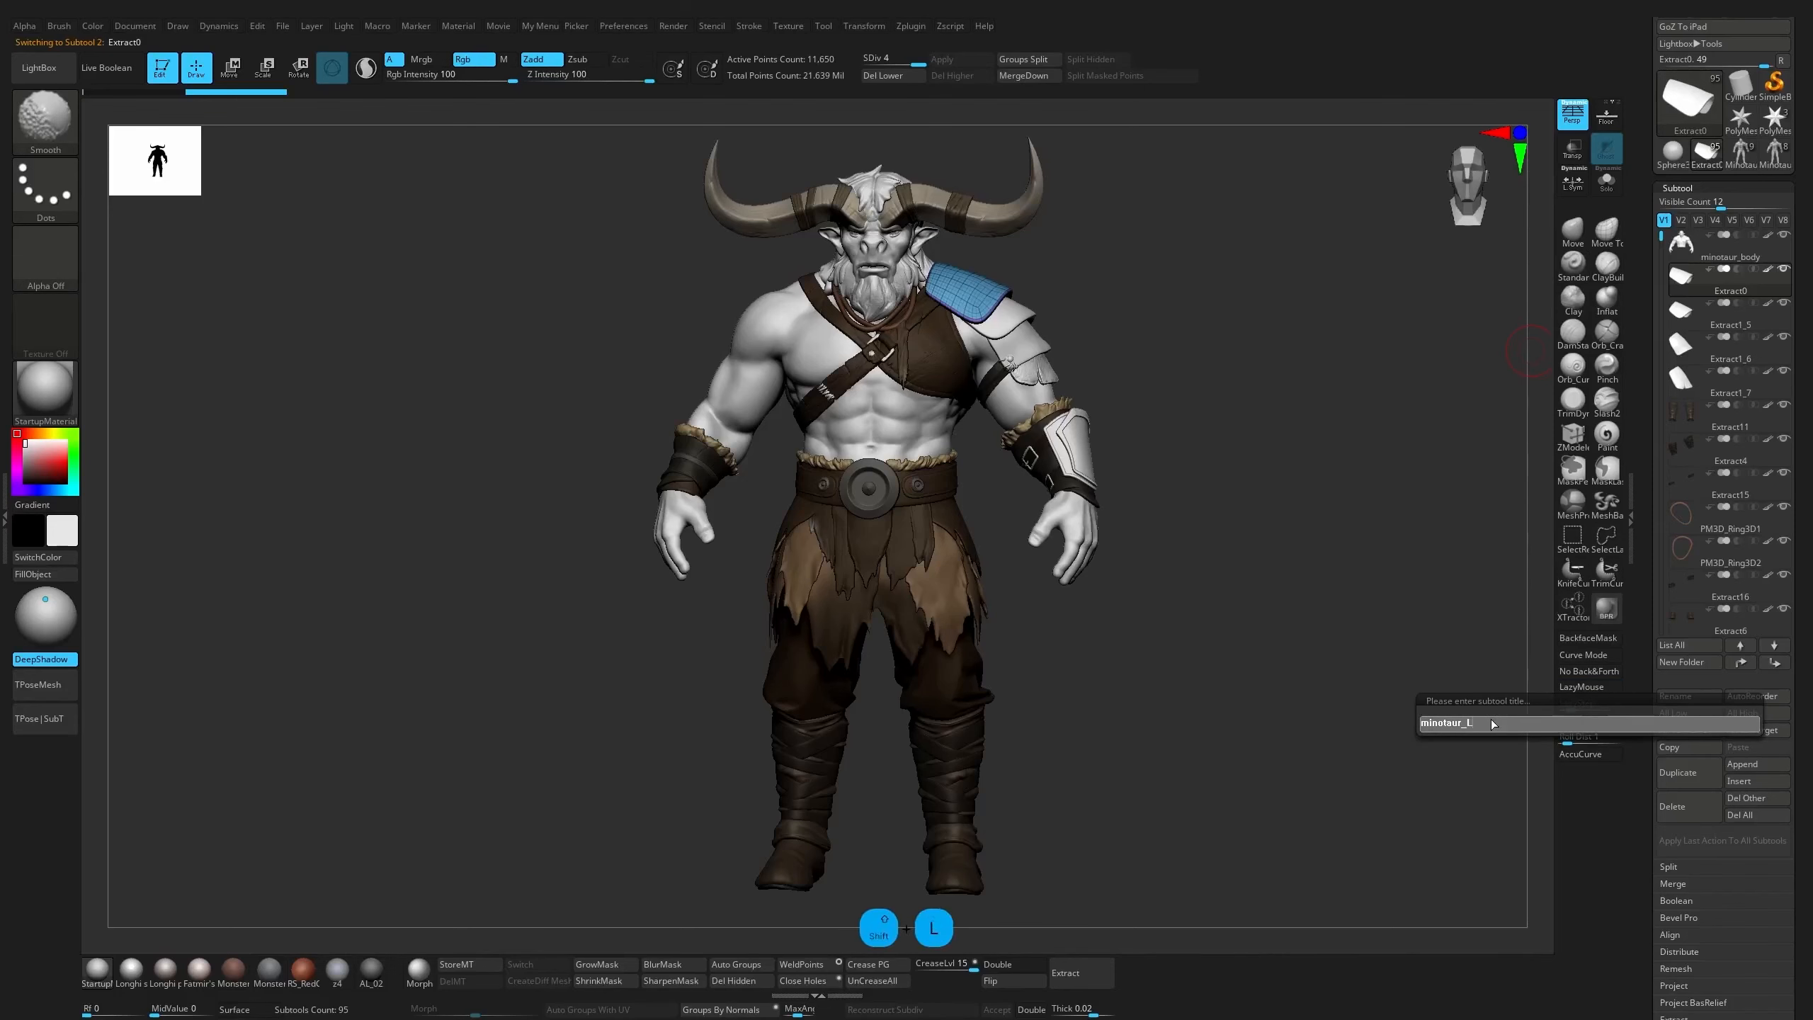
text(armo)
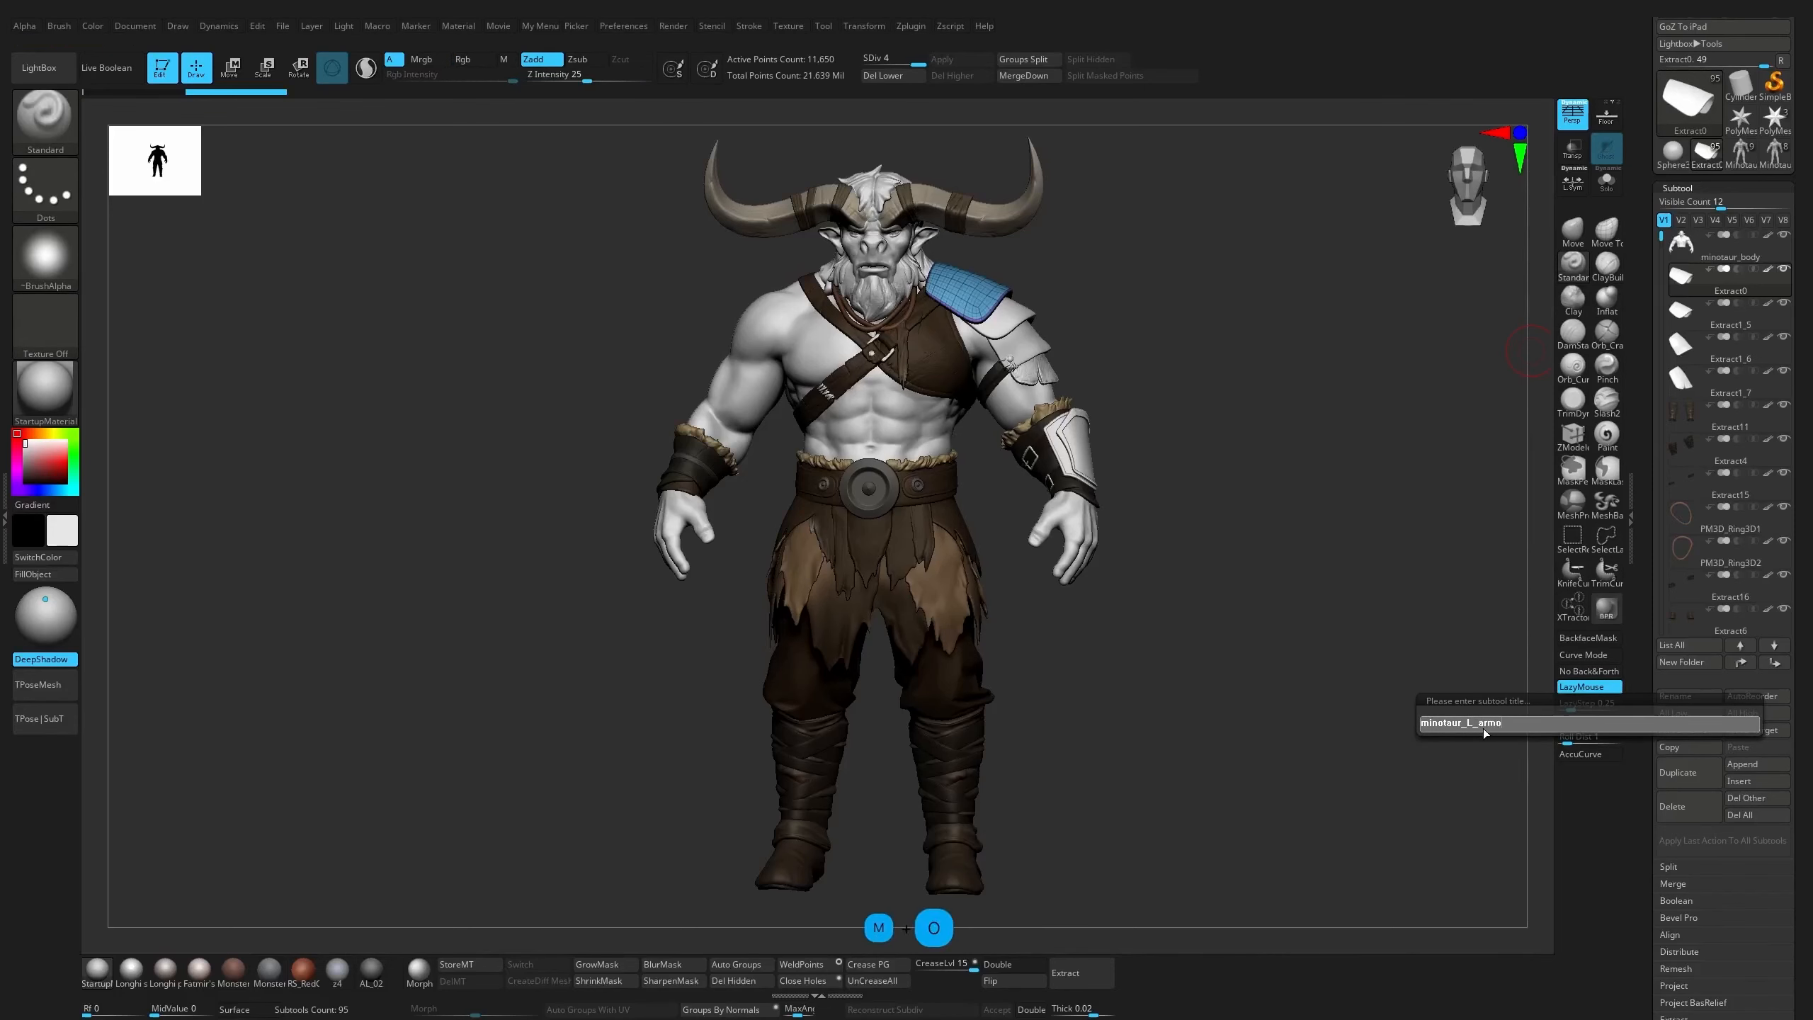
text(r)
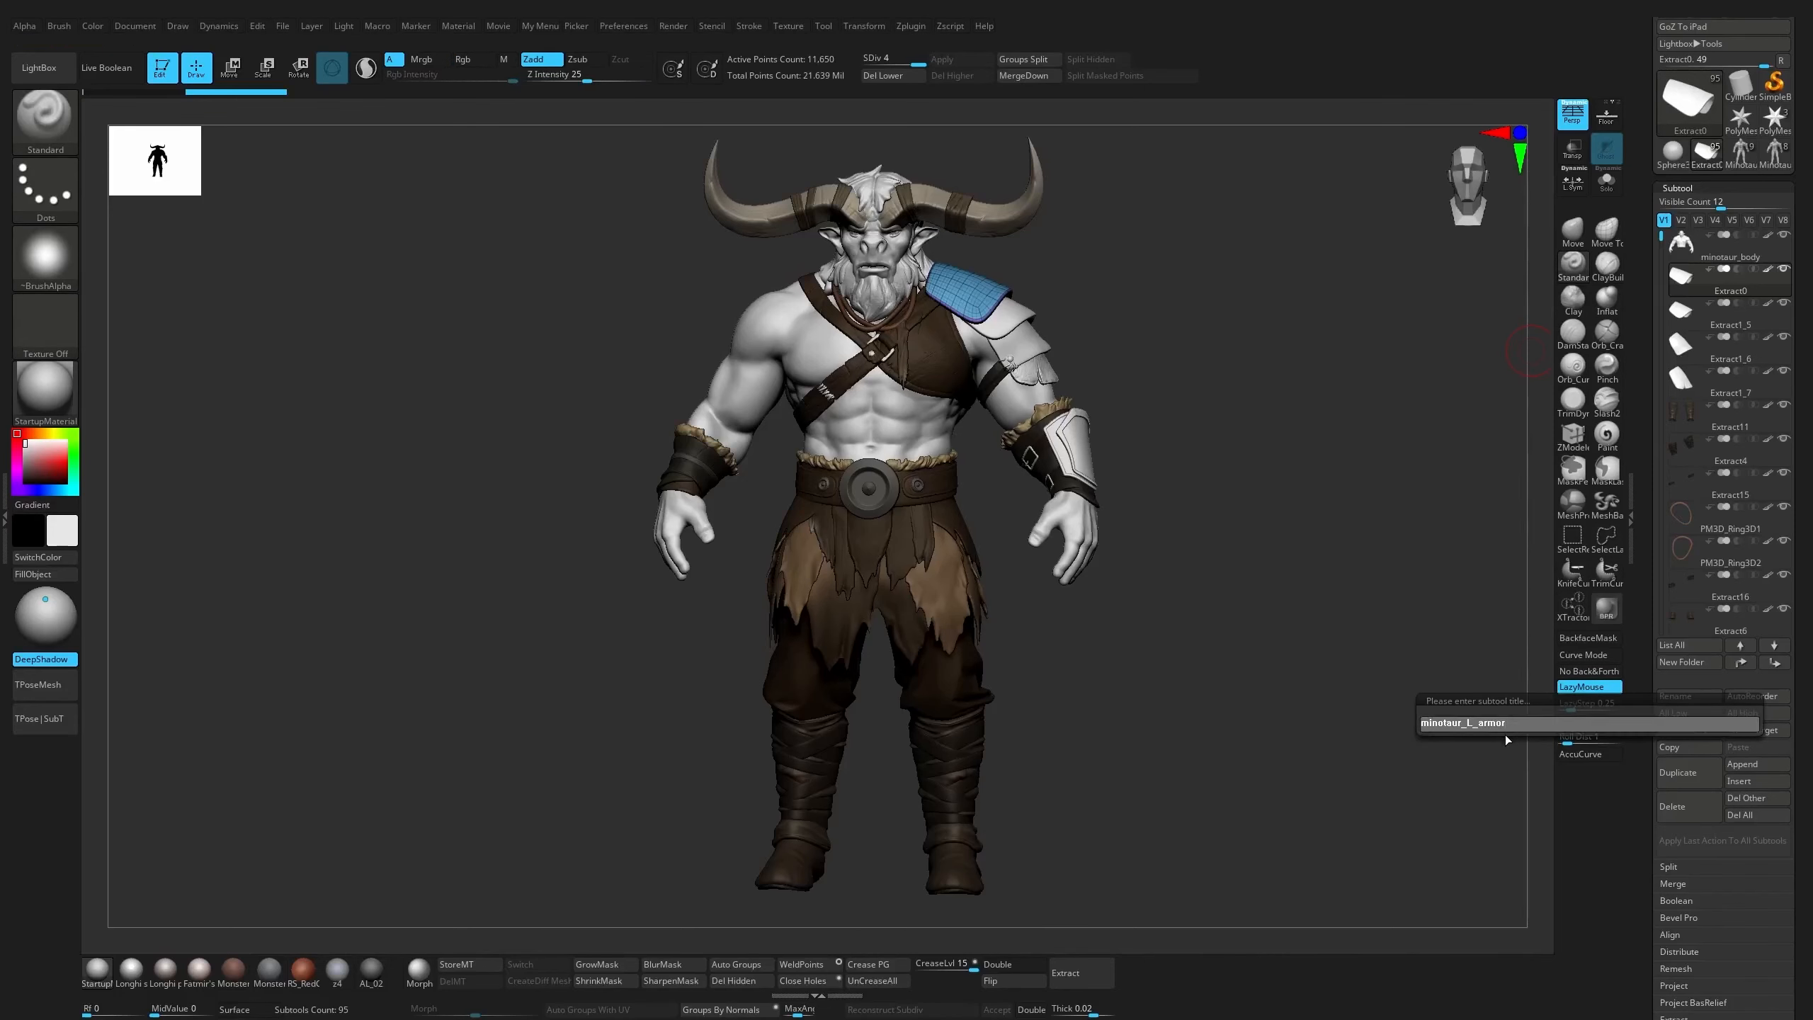
text(_01)
drag(1503, 735, 1417, 728)
key(ctrl+c)
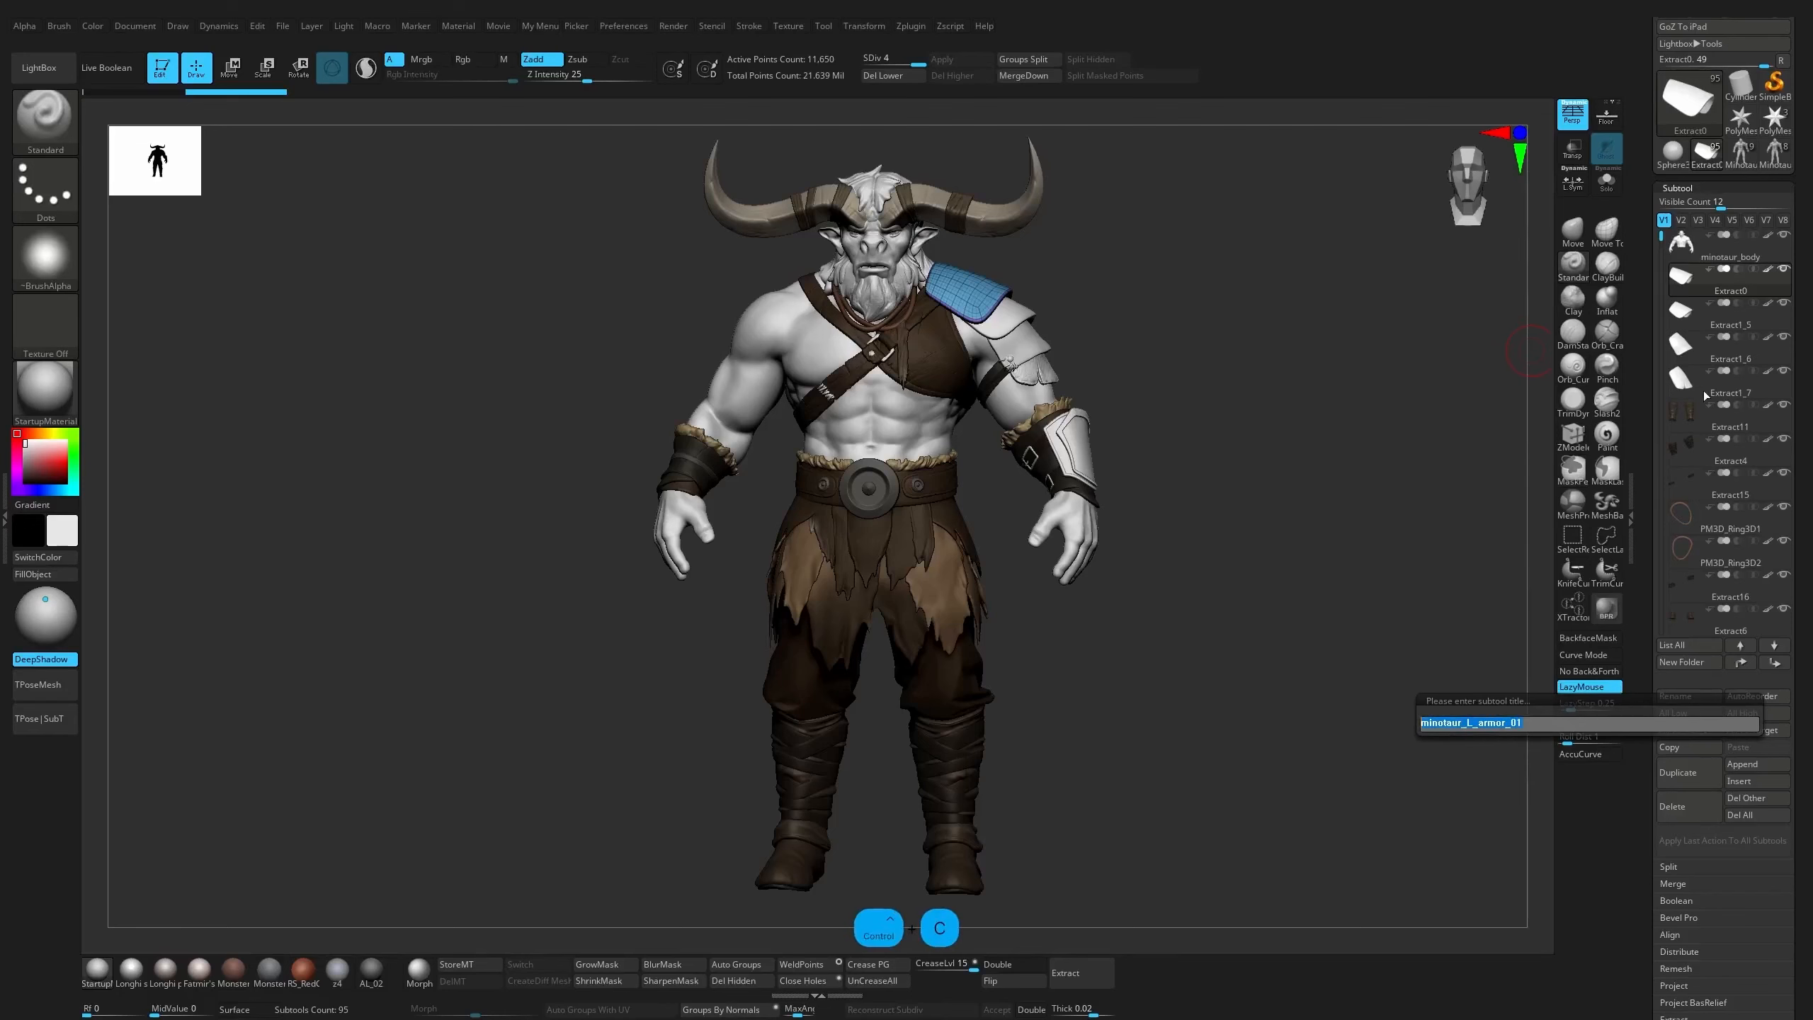
key(Return)
Rename the second shoulder plate subtool, Extract1_5, as minotaur_L_armor_02
click(1752, 327)
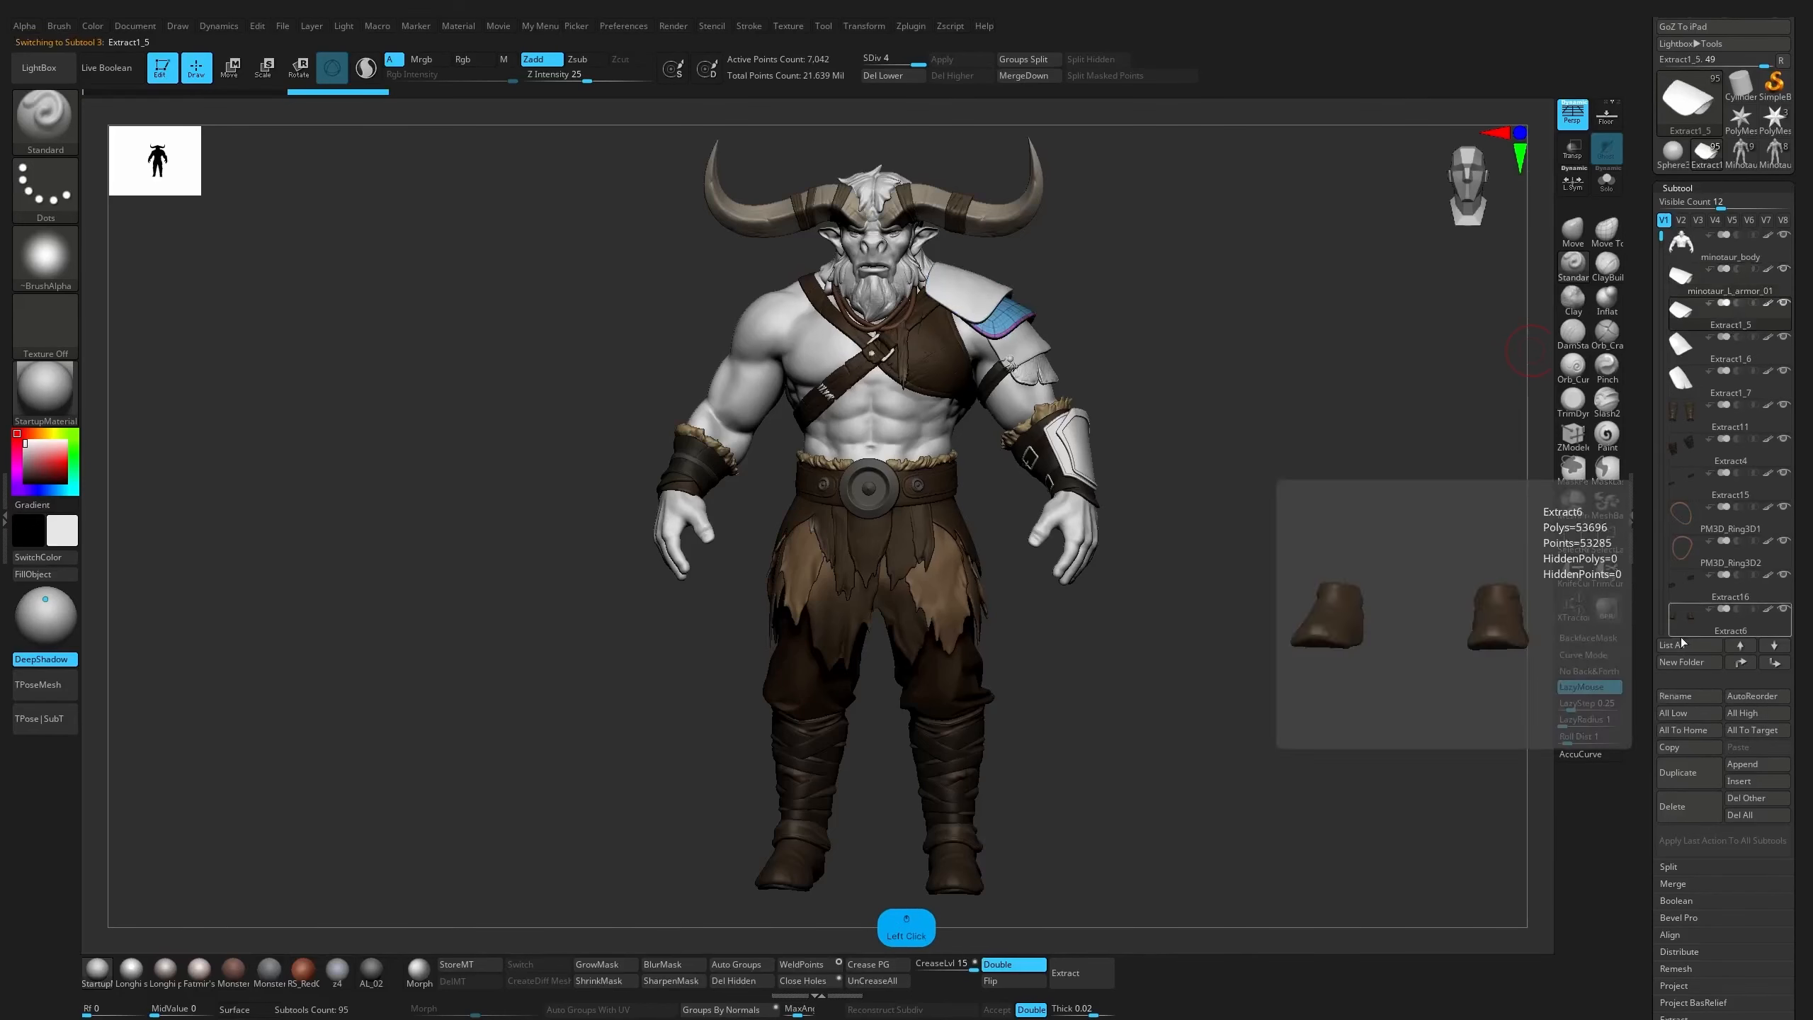
click(1674, 696)
key(ctrl+v)
key(BackSpace)
text(2)
key(Return)
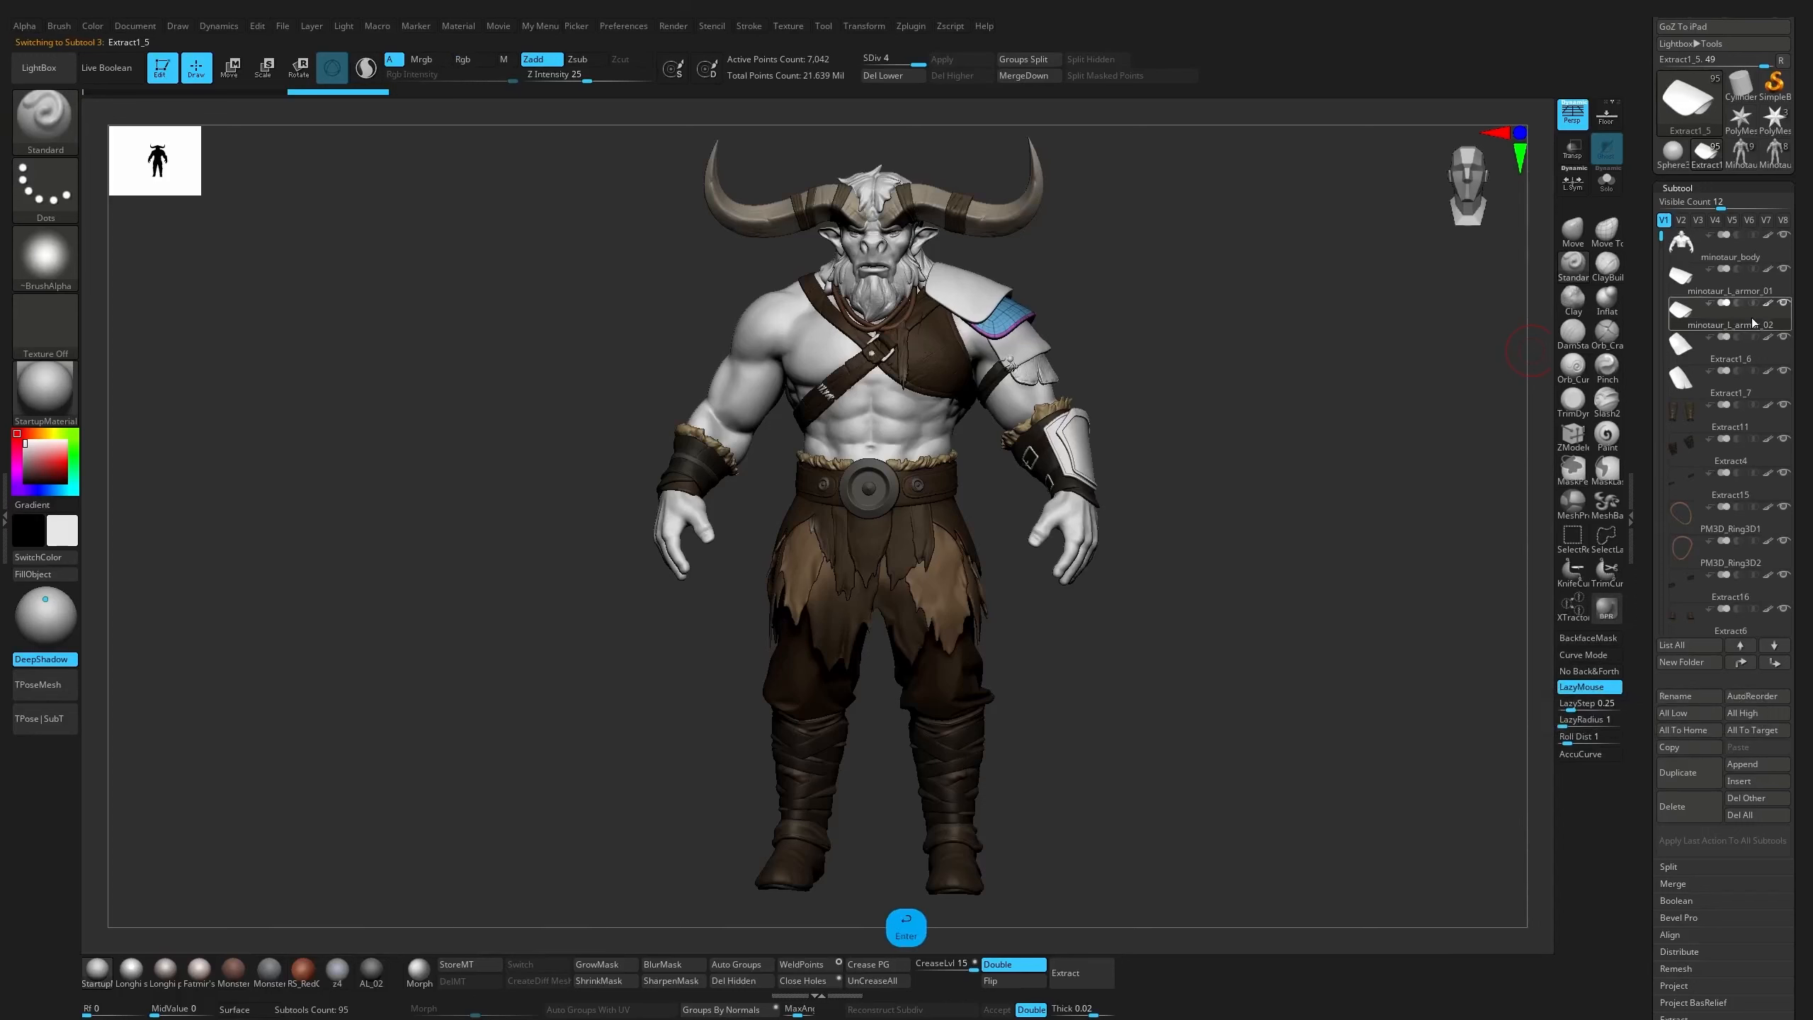
Rename the third shoulder plate subtool, Extract1_6, as minotaur_L_armor_03
click(1728, 350)
click(1674, 696)
key(ctrl+v)
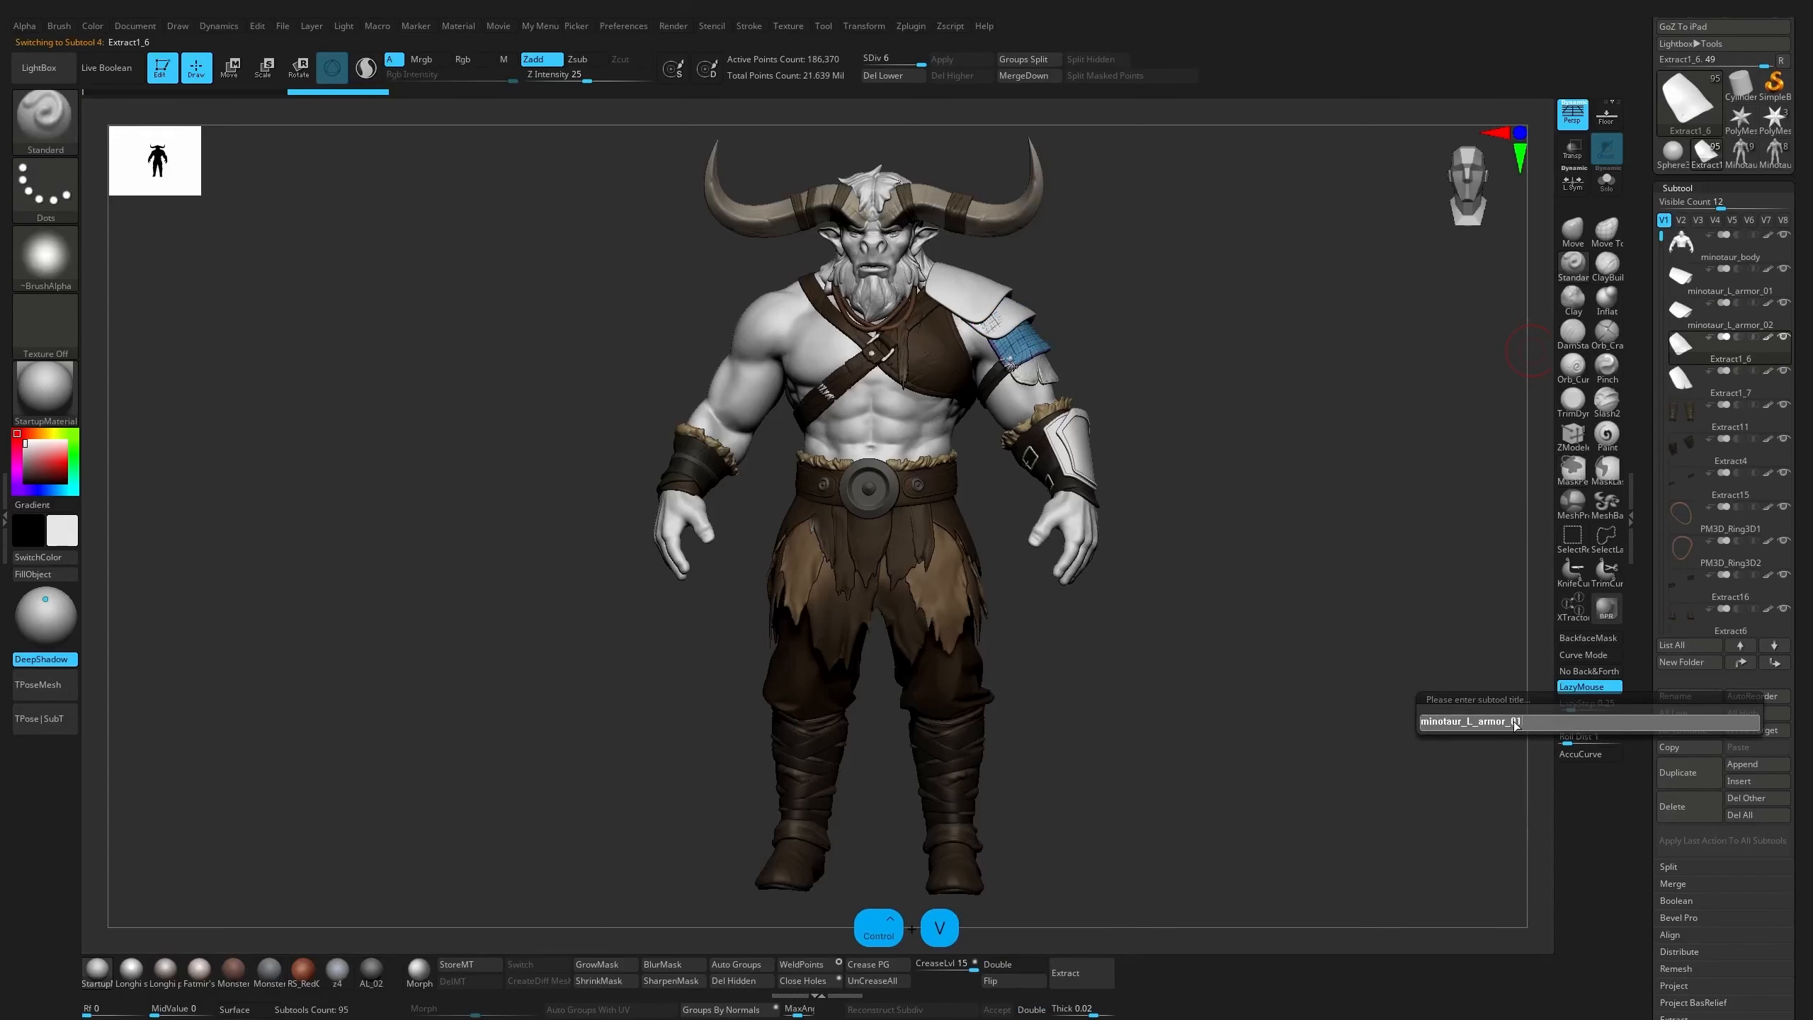
key(BackSpace)
text(3)
key(Return)
Rename the lowest shoulder plate subtool, Extract1_7, as minotaur_L_armor_04
click(1728, 384)
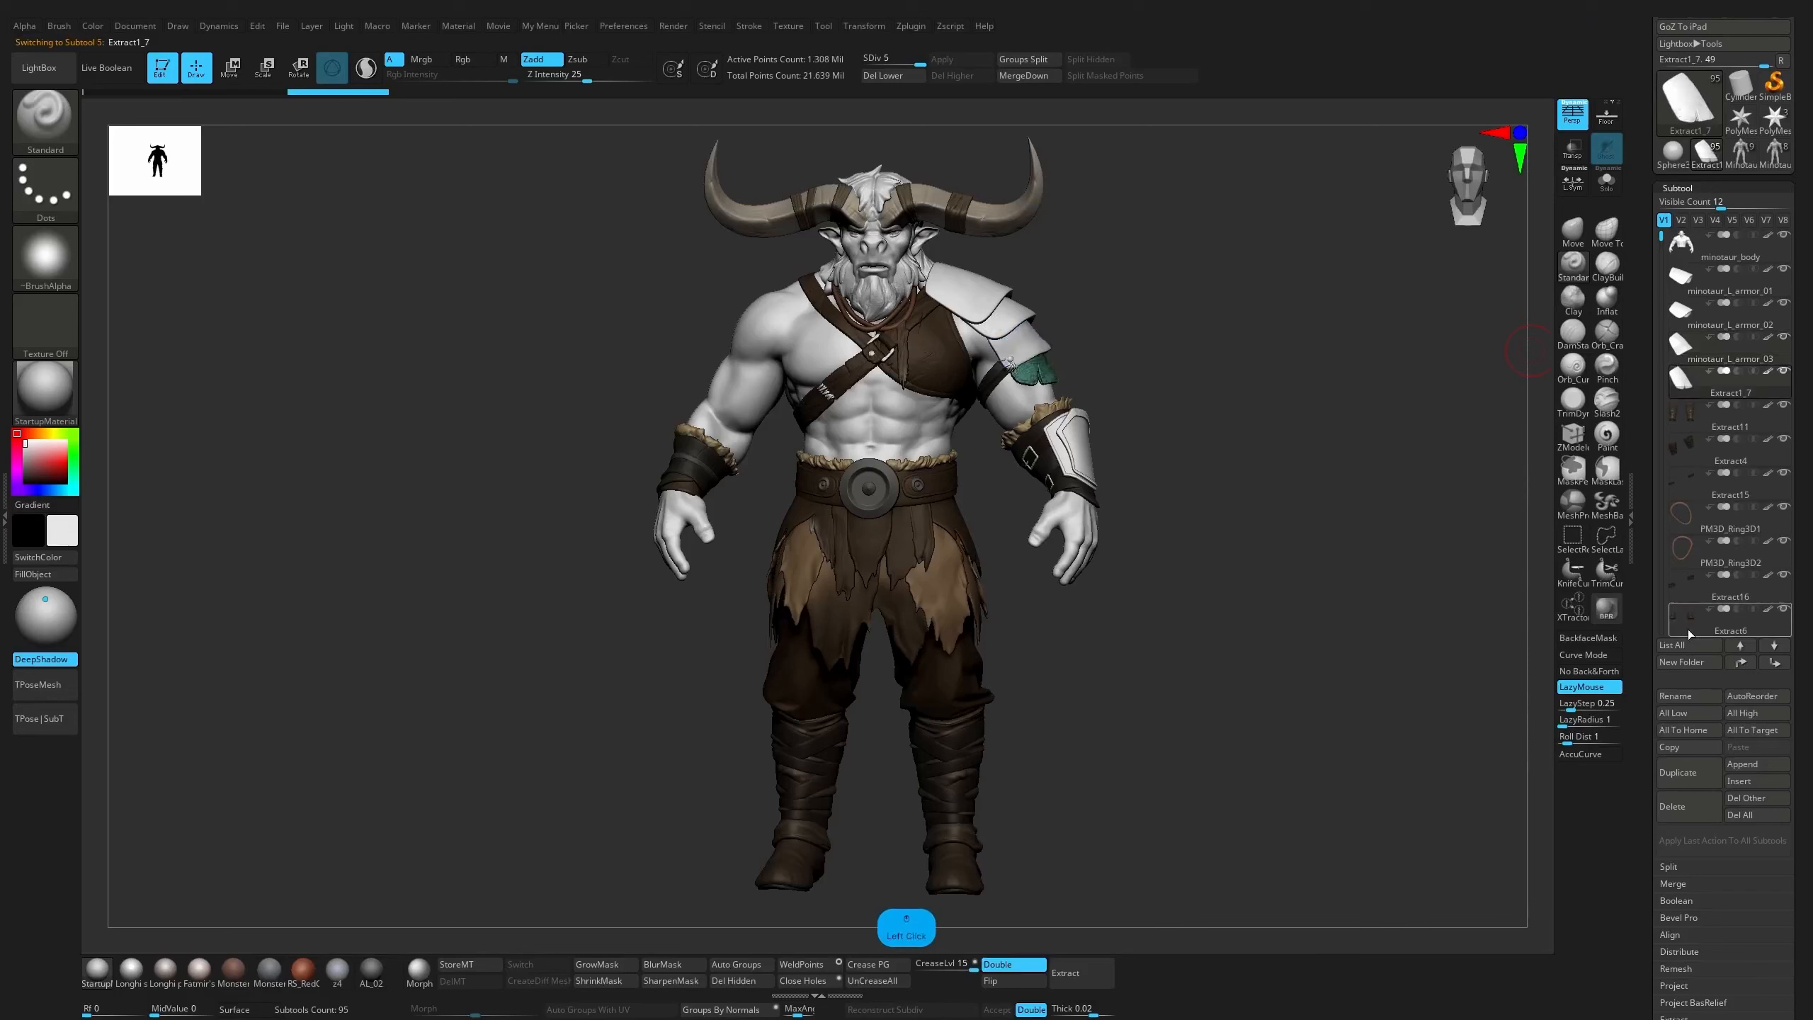
click(1675, 695)
text(minotaur_L_armor_01)
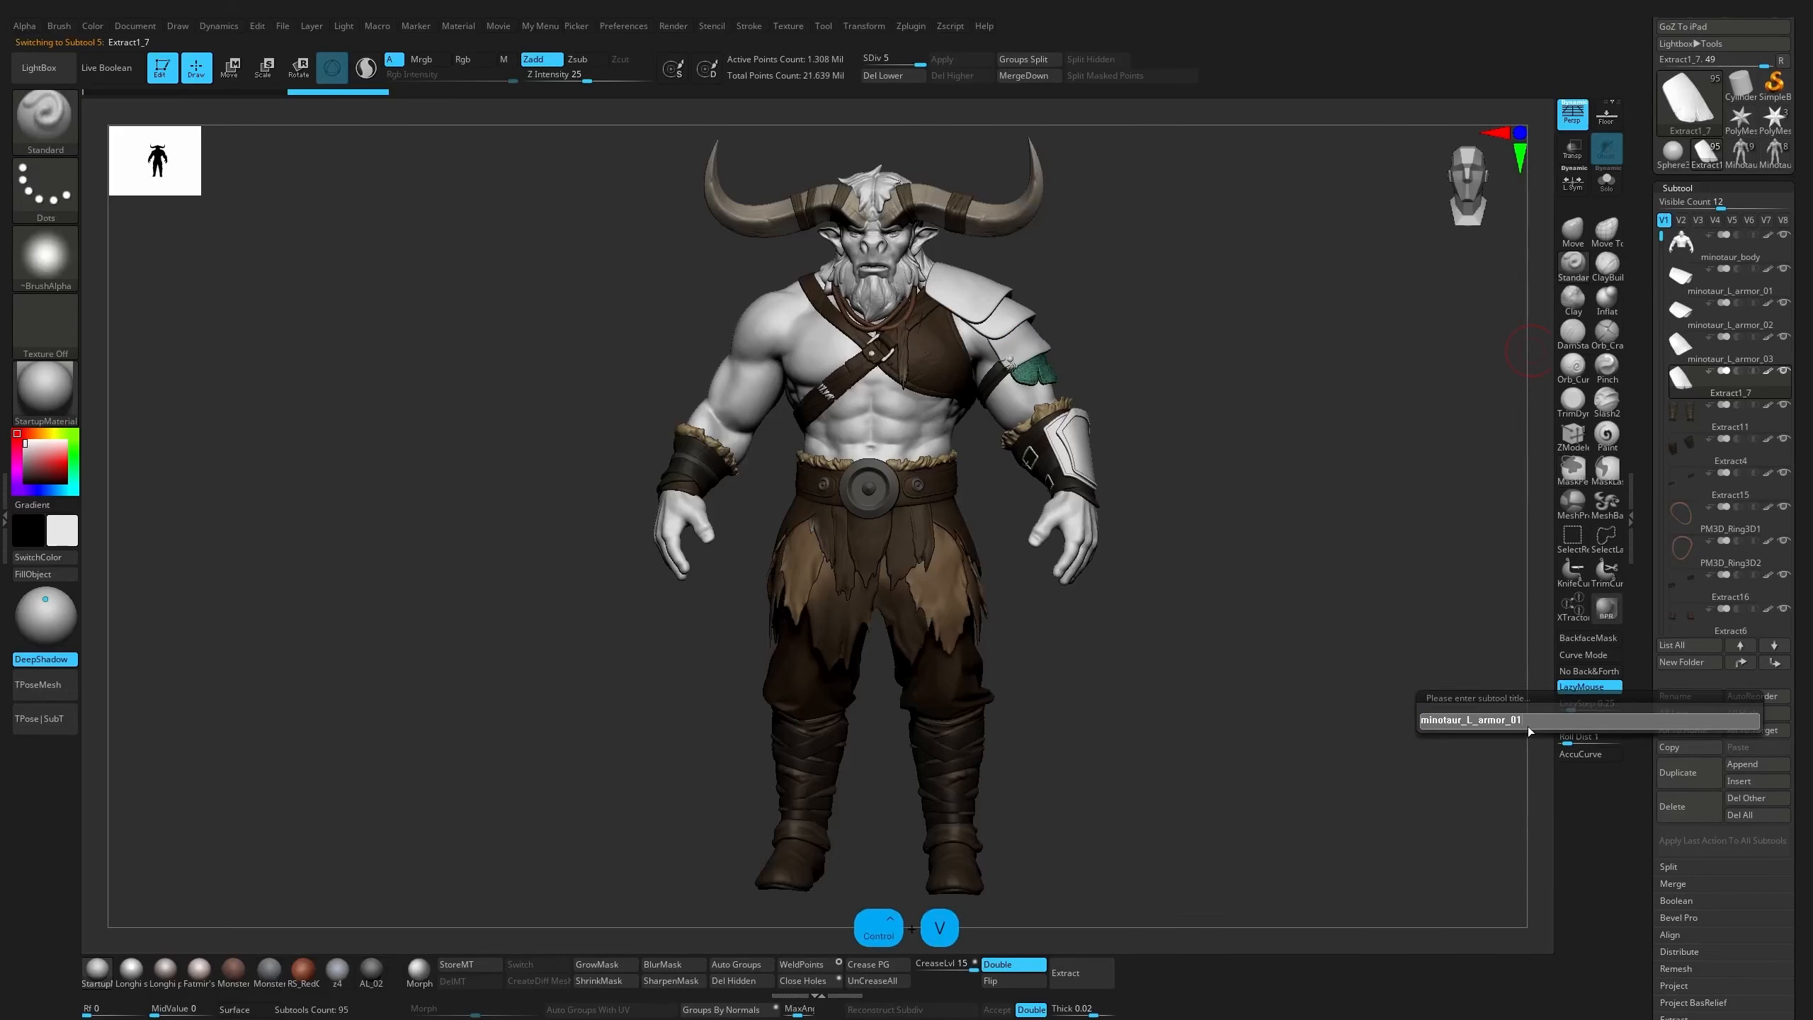
key(Return)
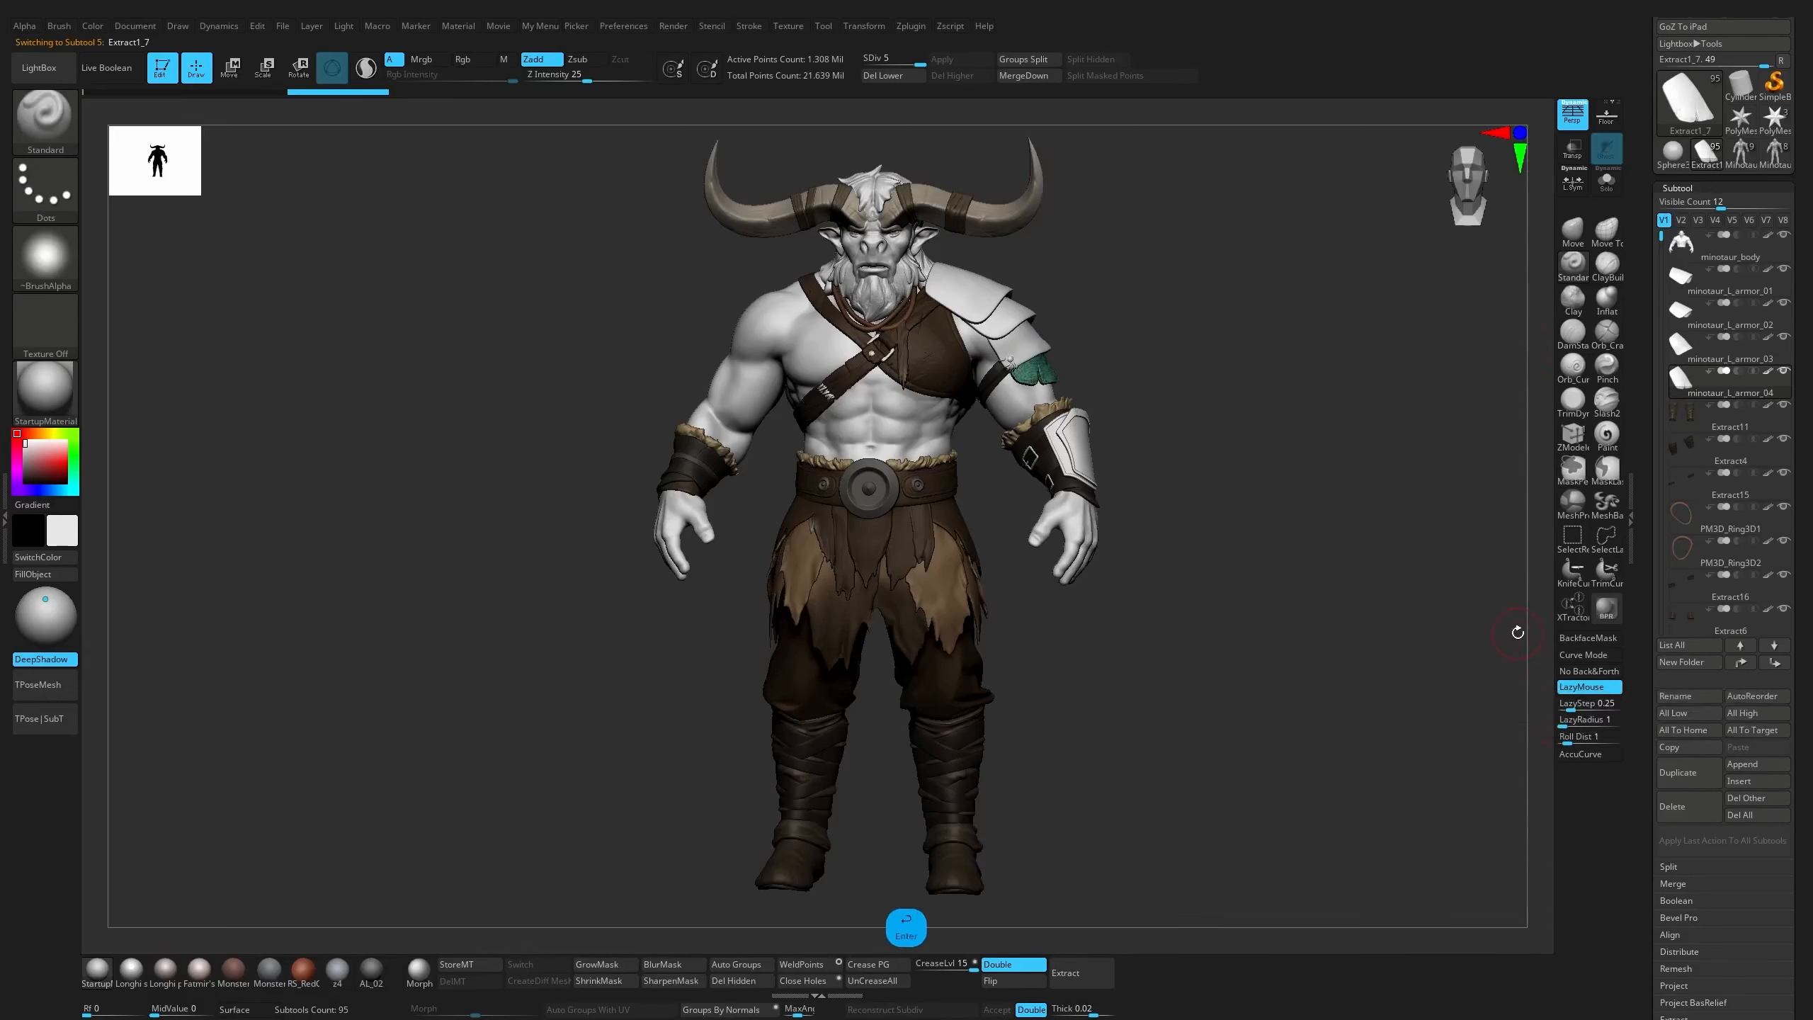
click(1678, 595)
drag(1679, 595, 1664, 228)
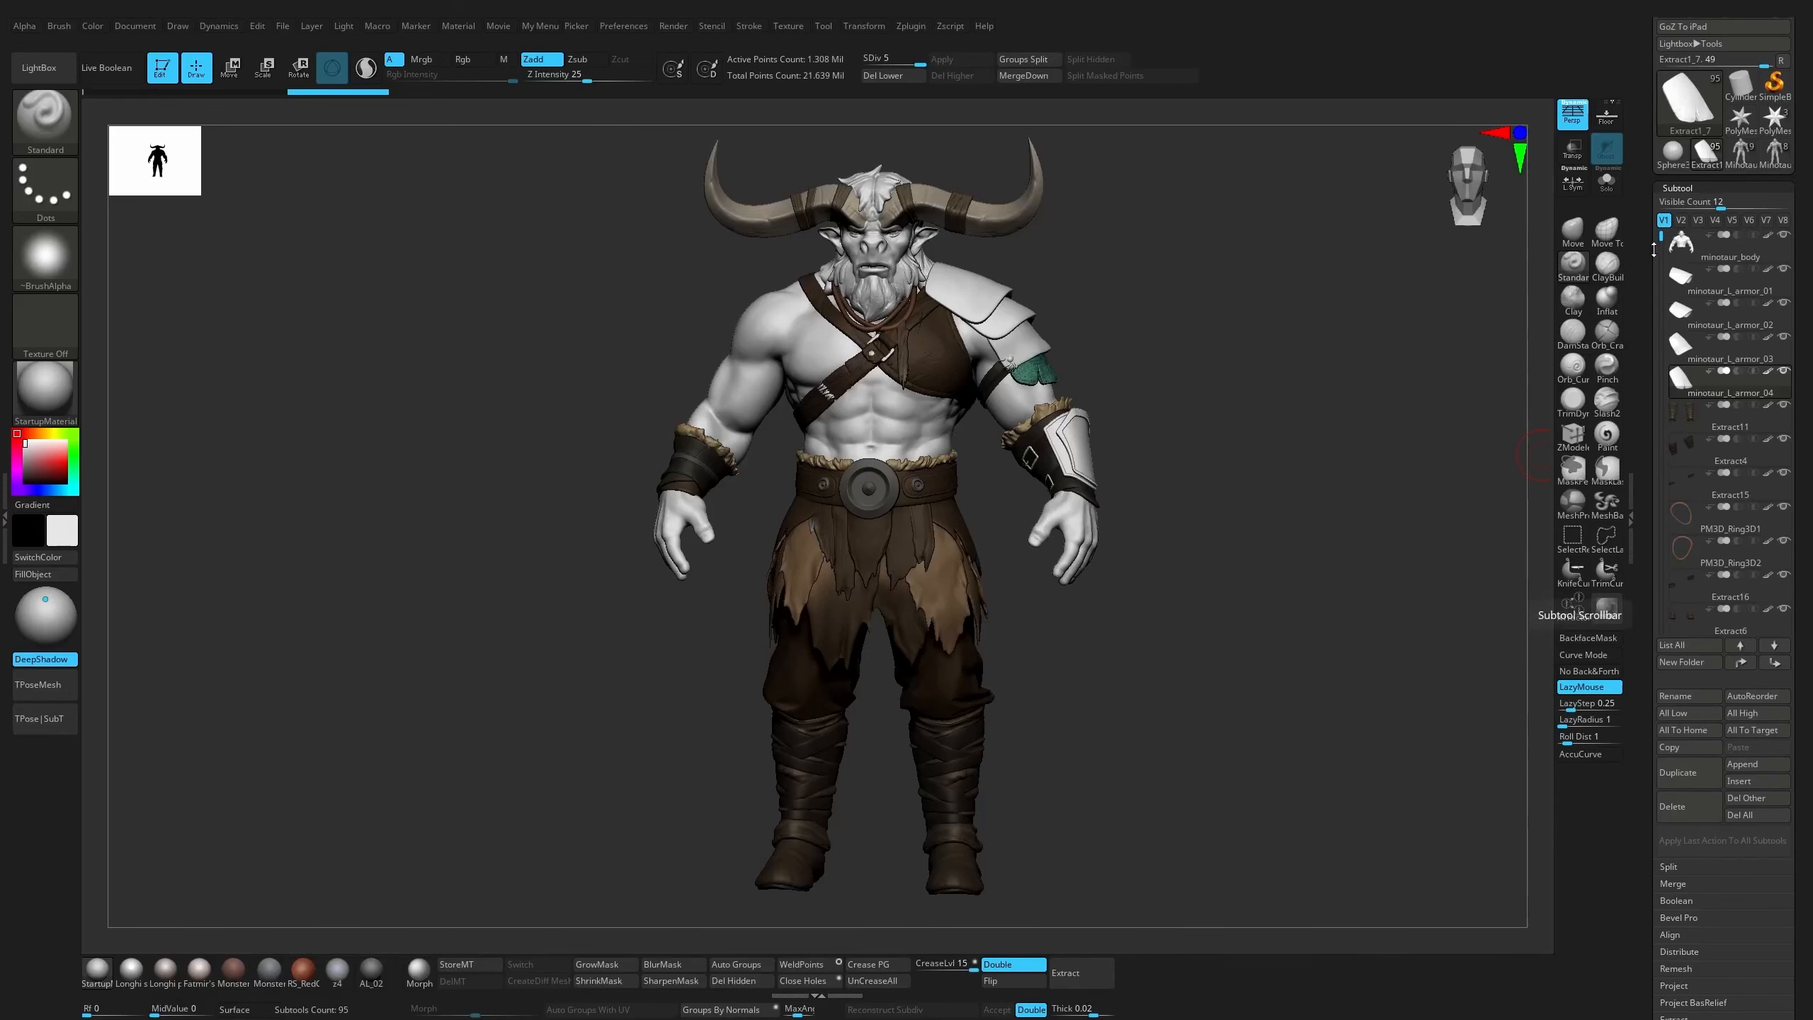
drag(1654, 249, 1663, 216)
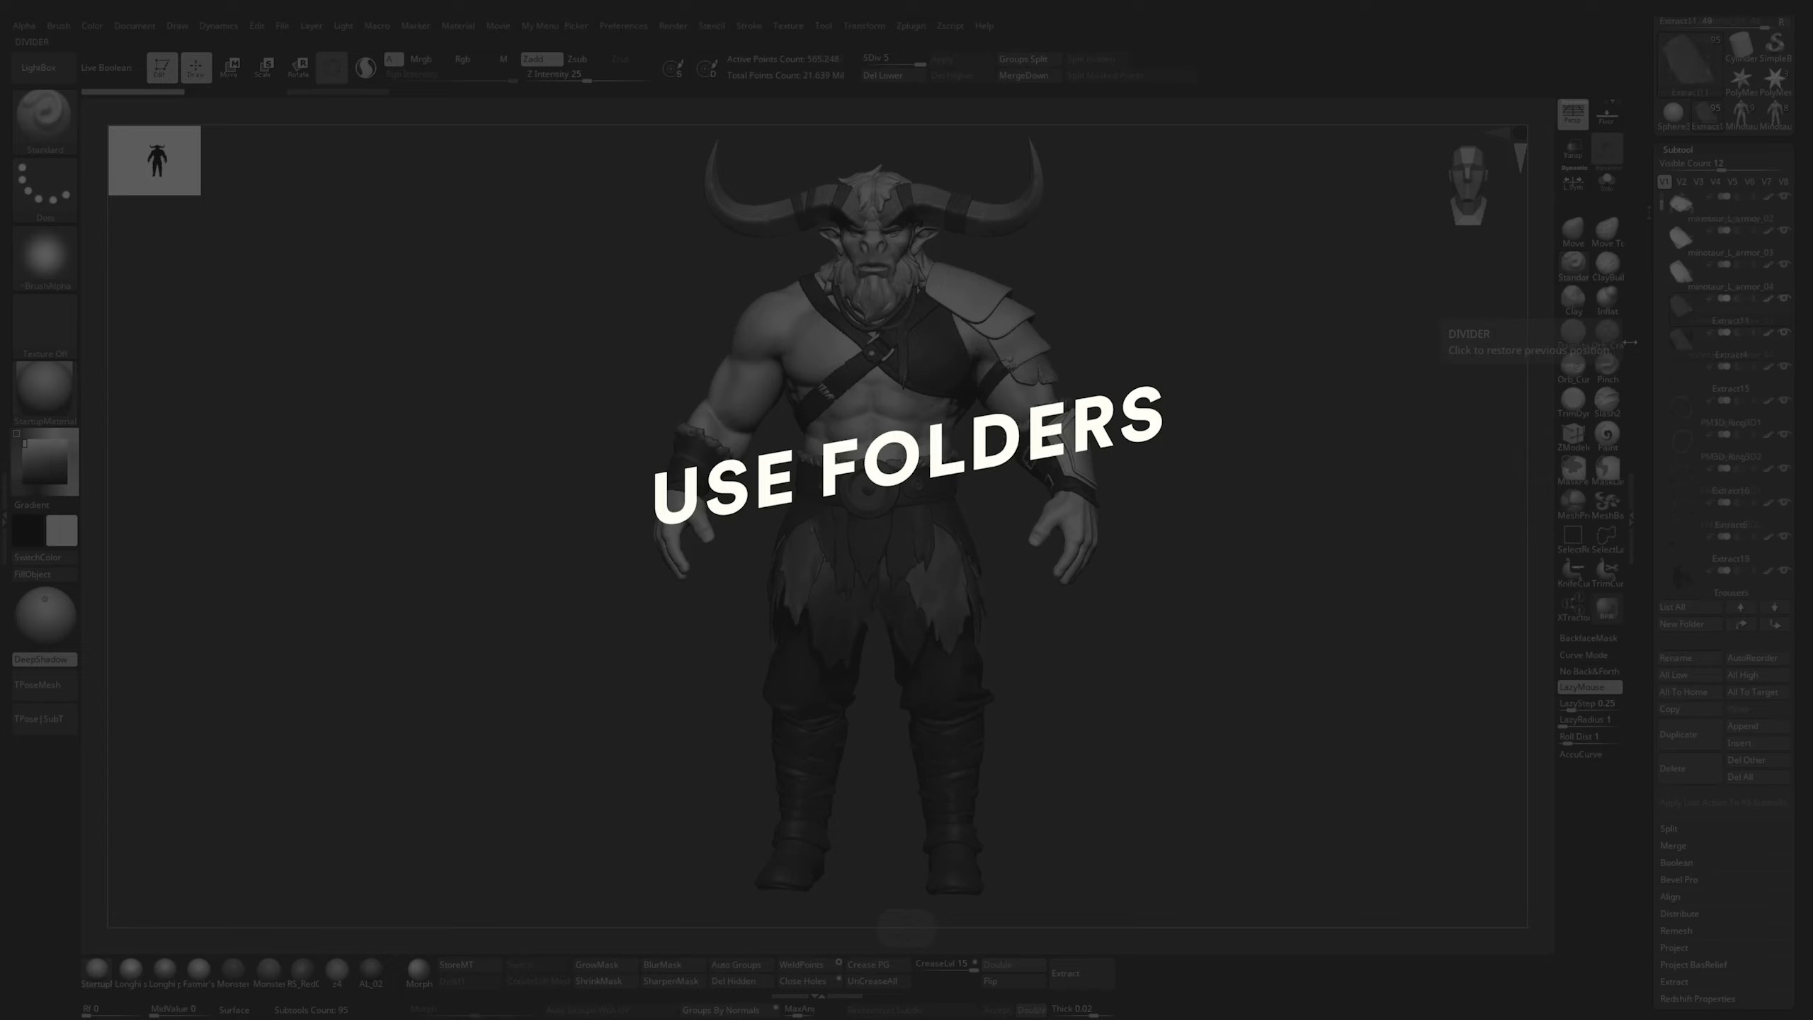
mouse_move(1662, 206)
mouse_down()
mouse_move(1663, 239)
mouse_move(1670, 174)
mouse_up()
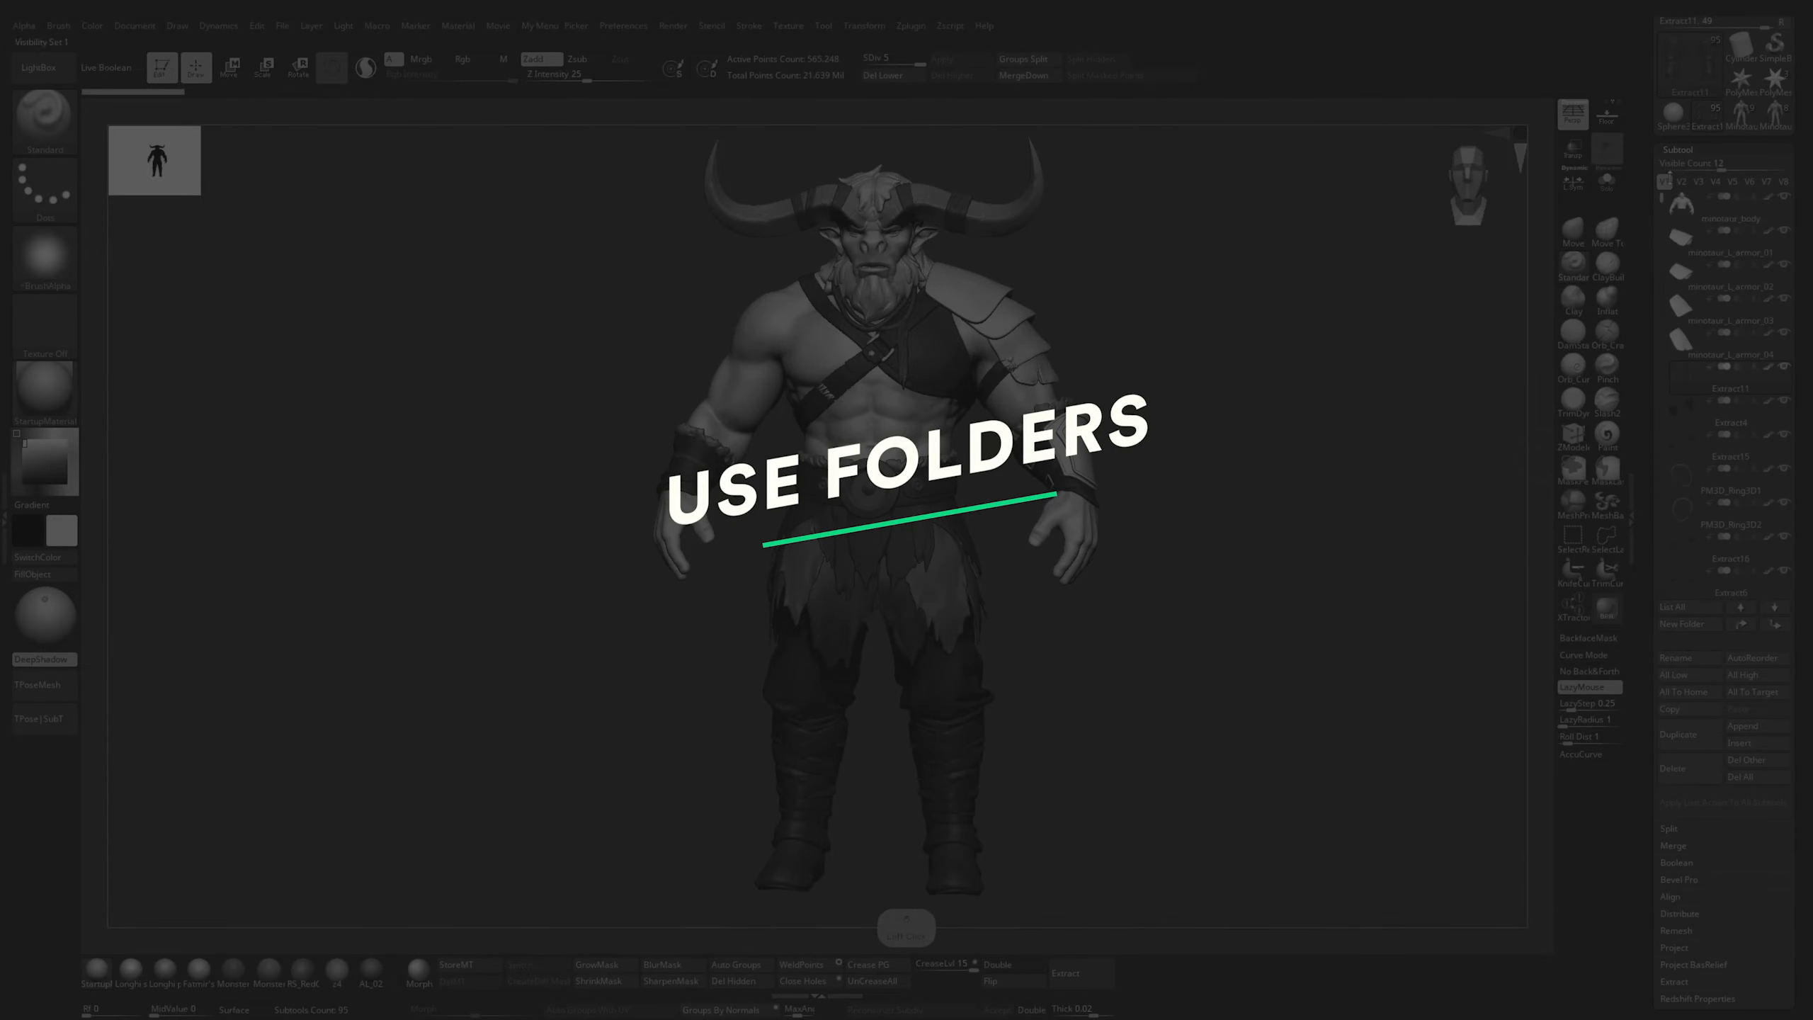
Create a new subtool folder named "Bosy Parts" from the minotaur_body subtool
click(1727, 226)
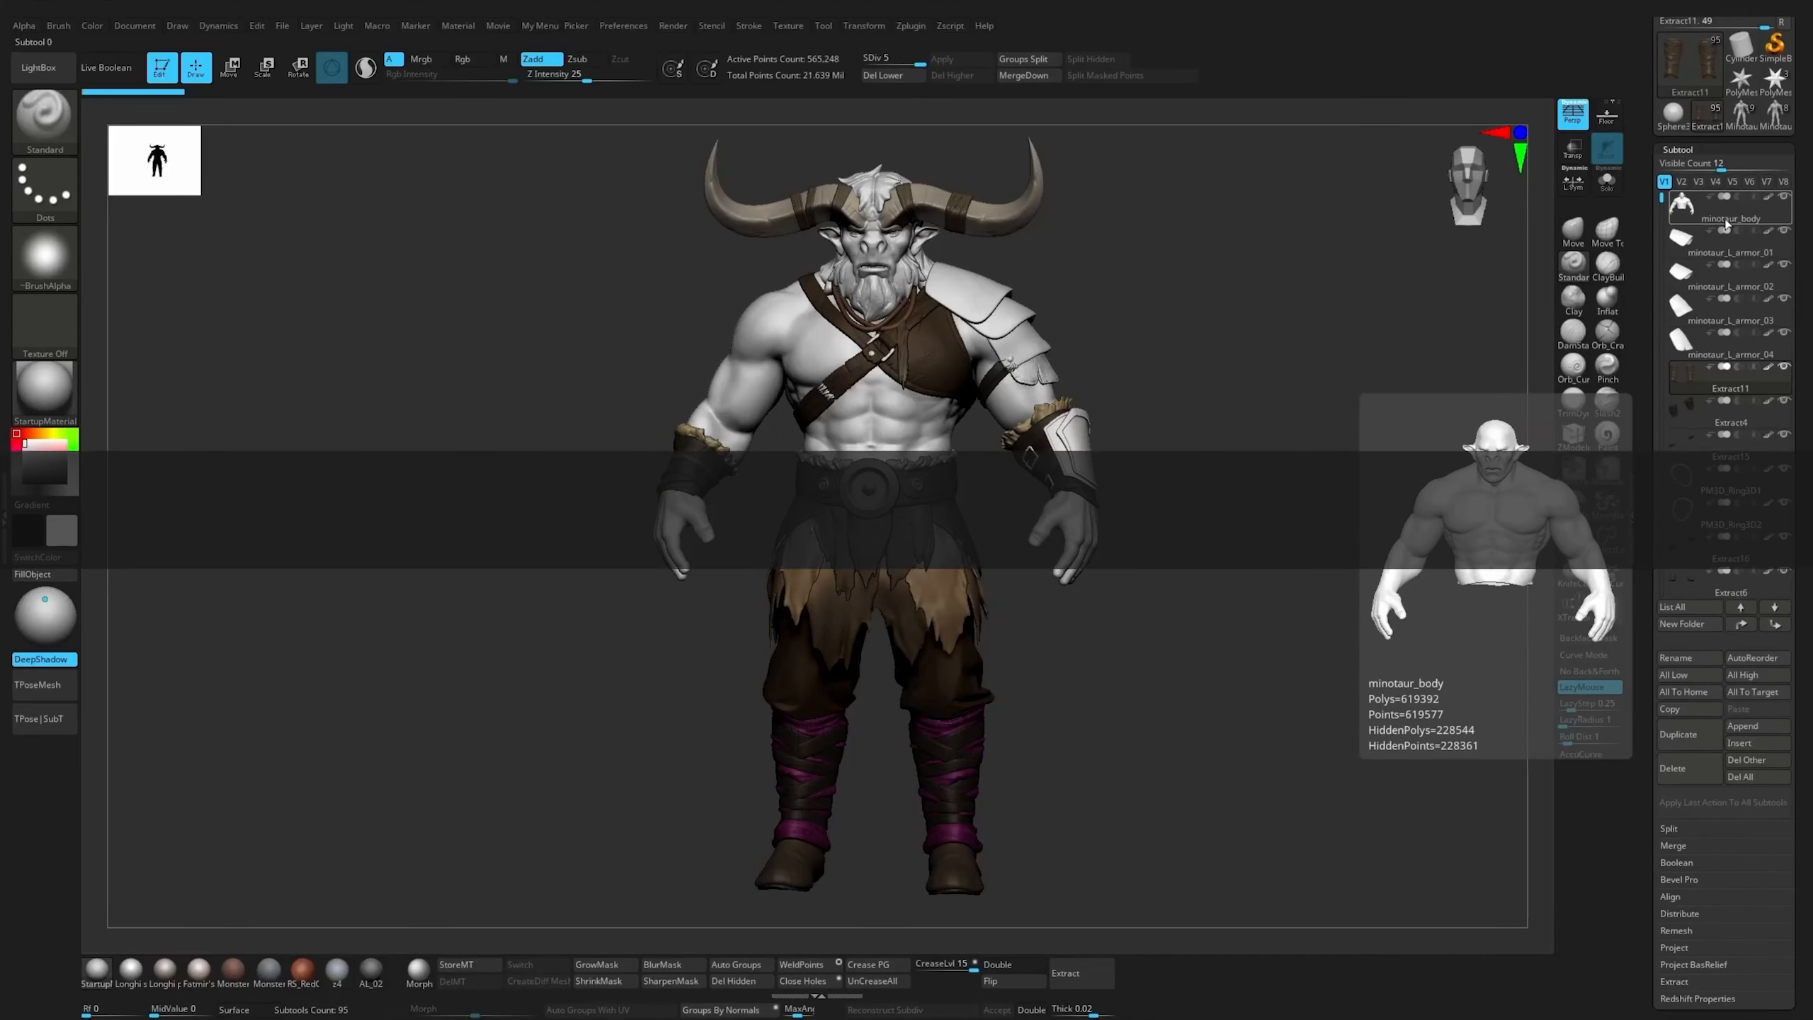
click(1727, 224)
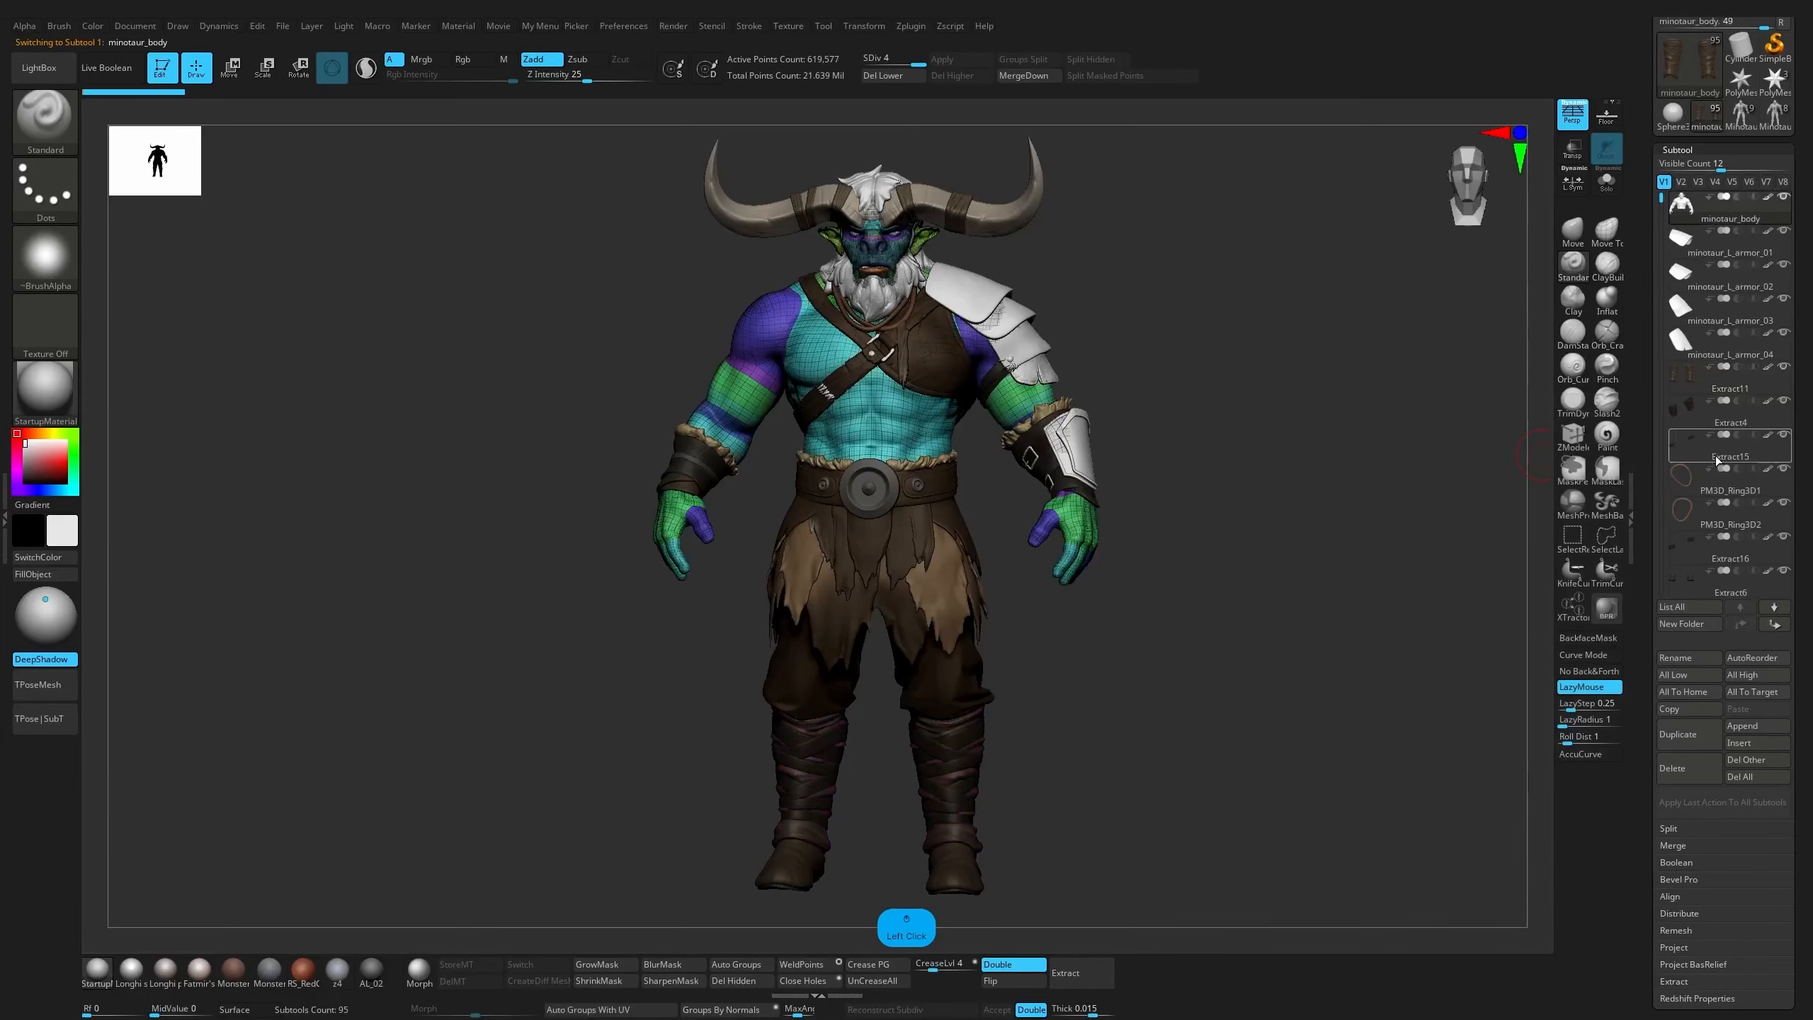
mouse_move(1707, 587)
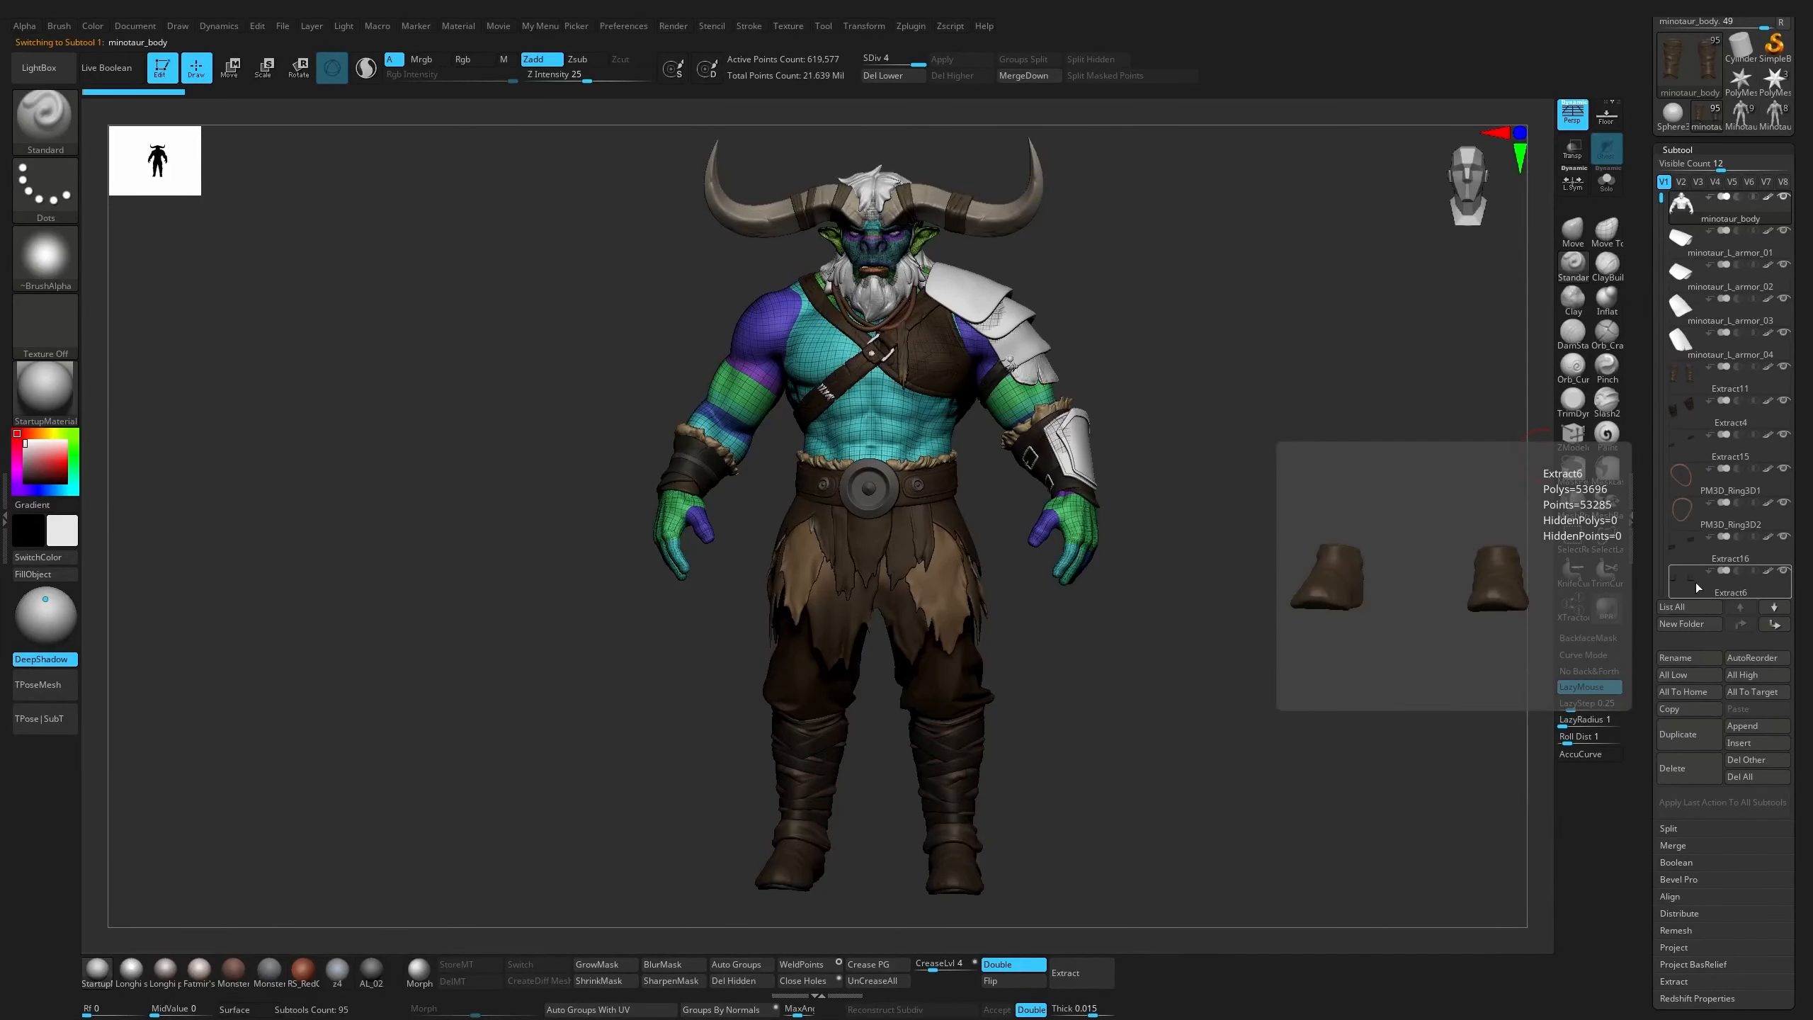
click(1680, 625)
text(Bo)
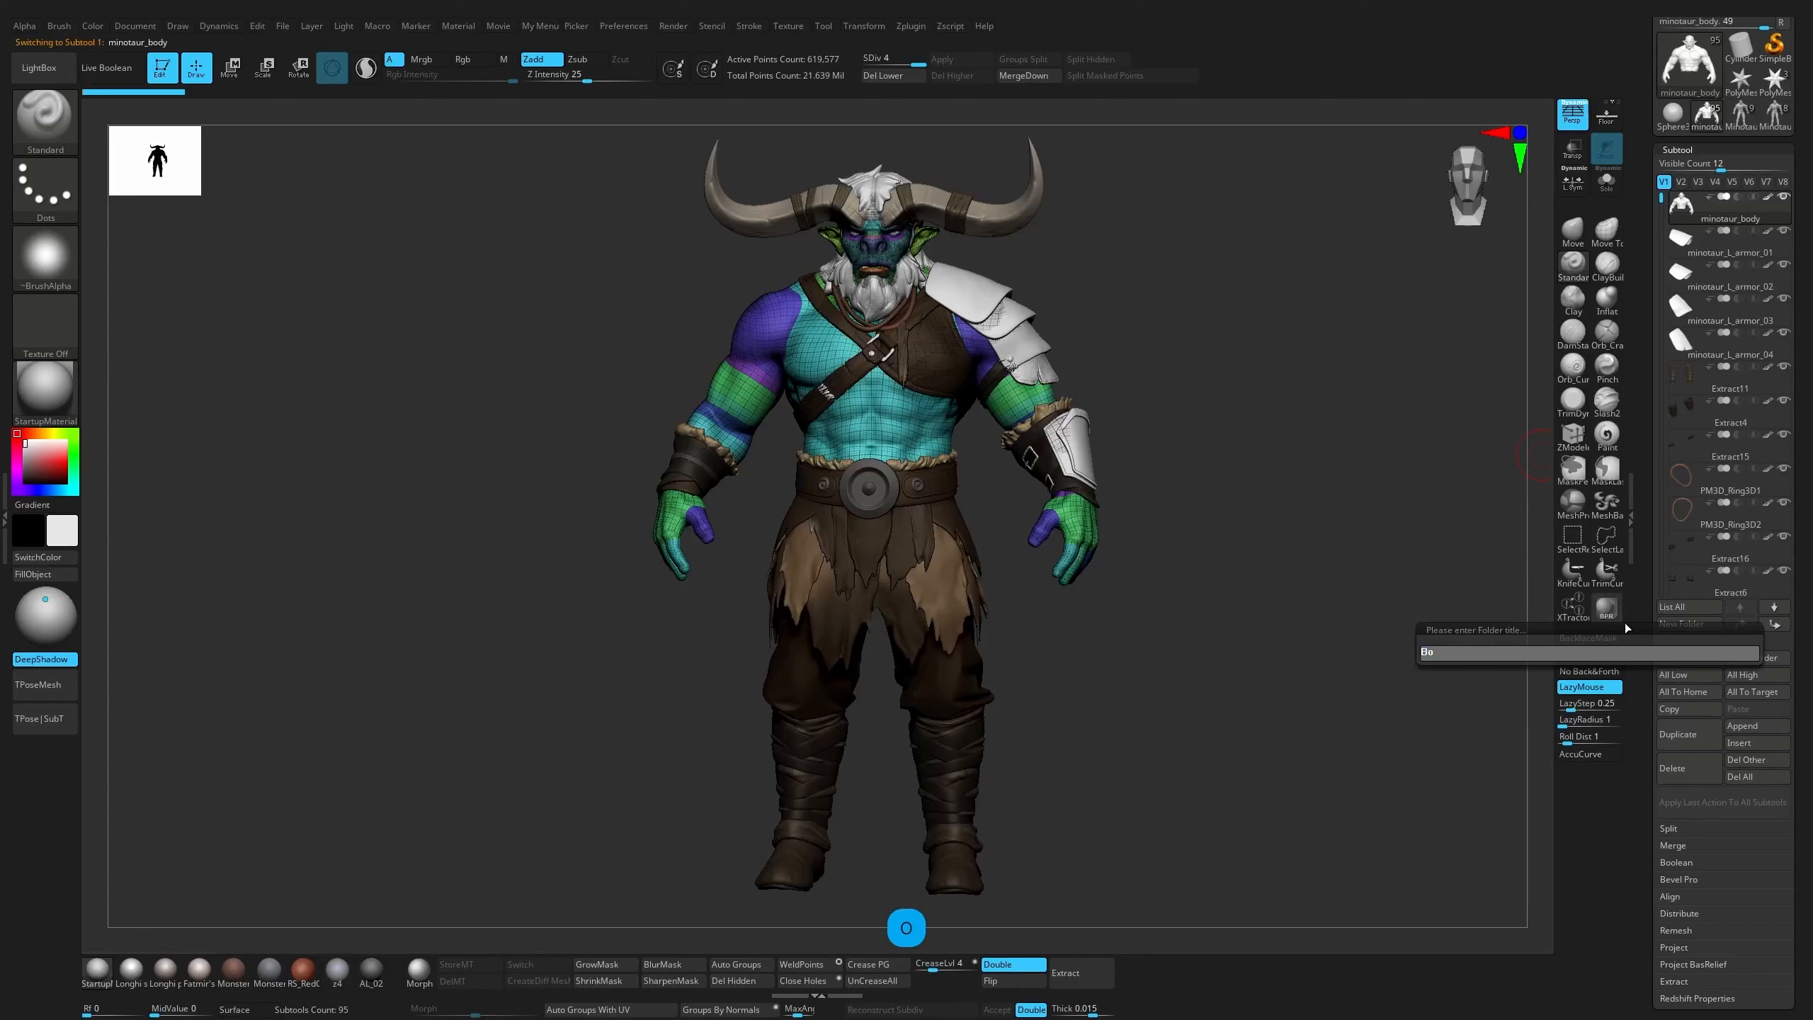
text(sy P)
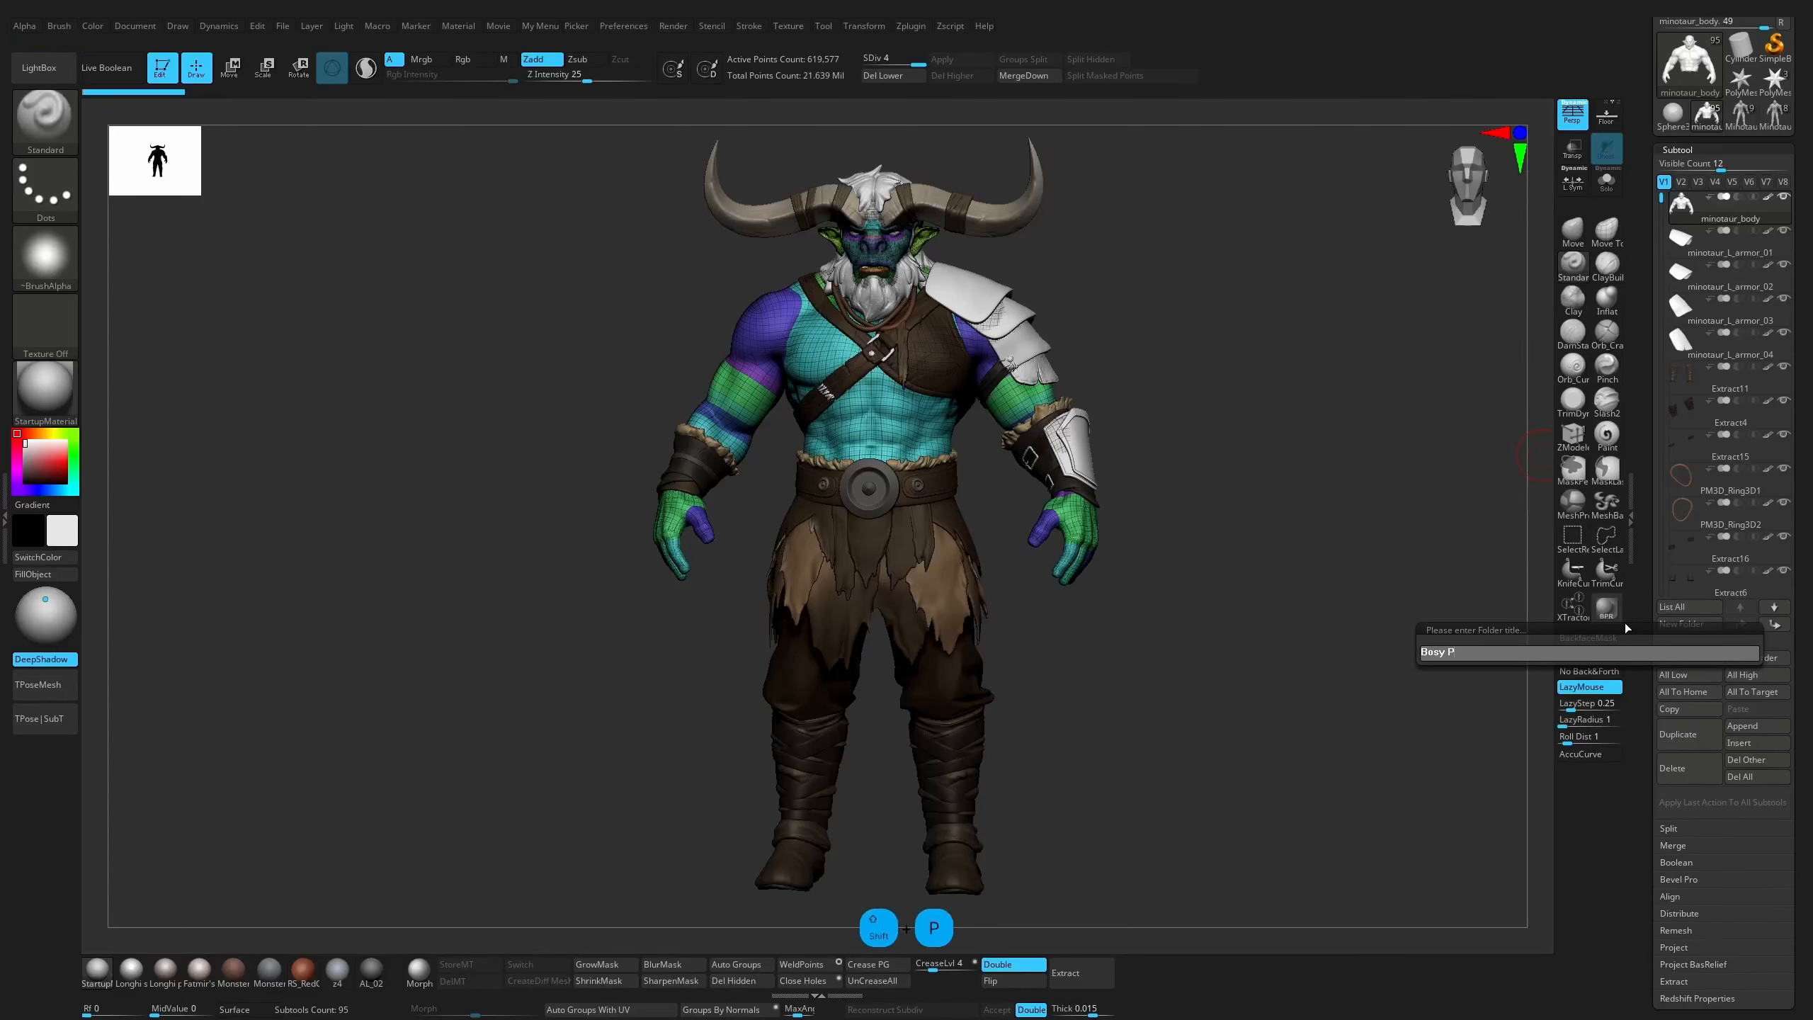
text(arts)
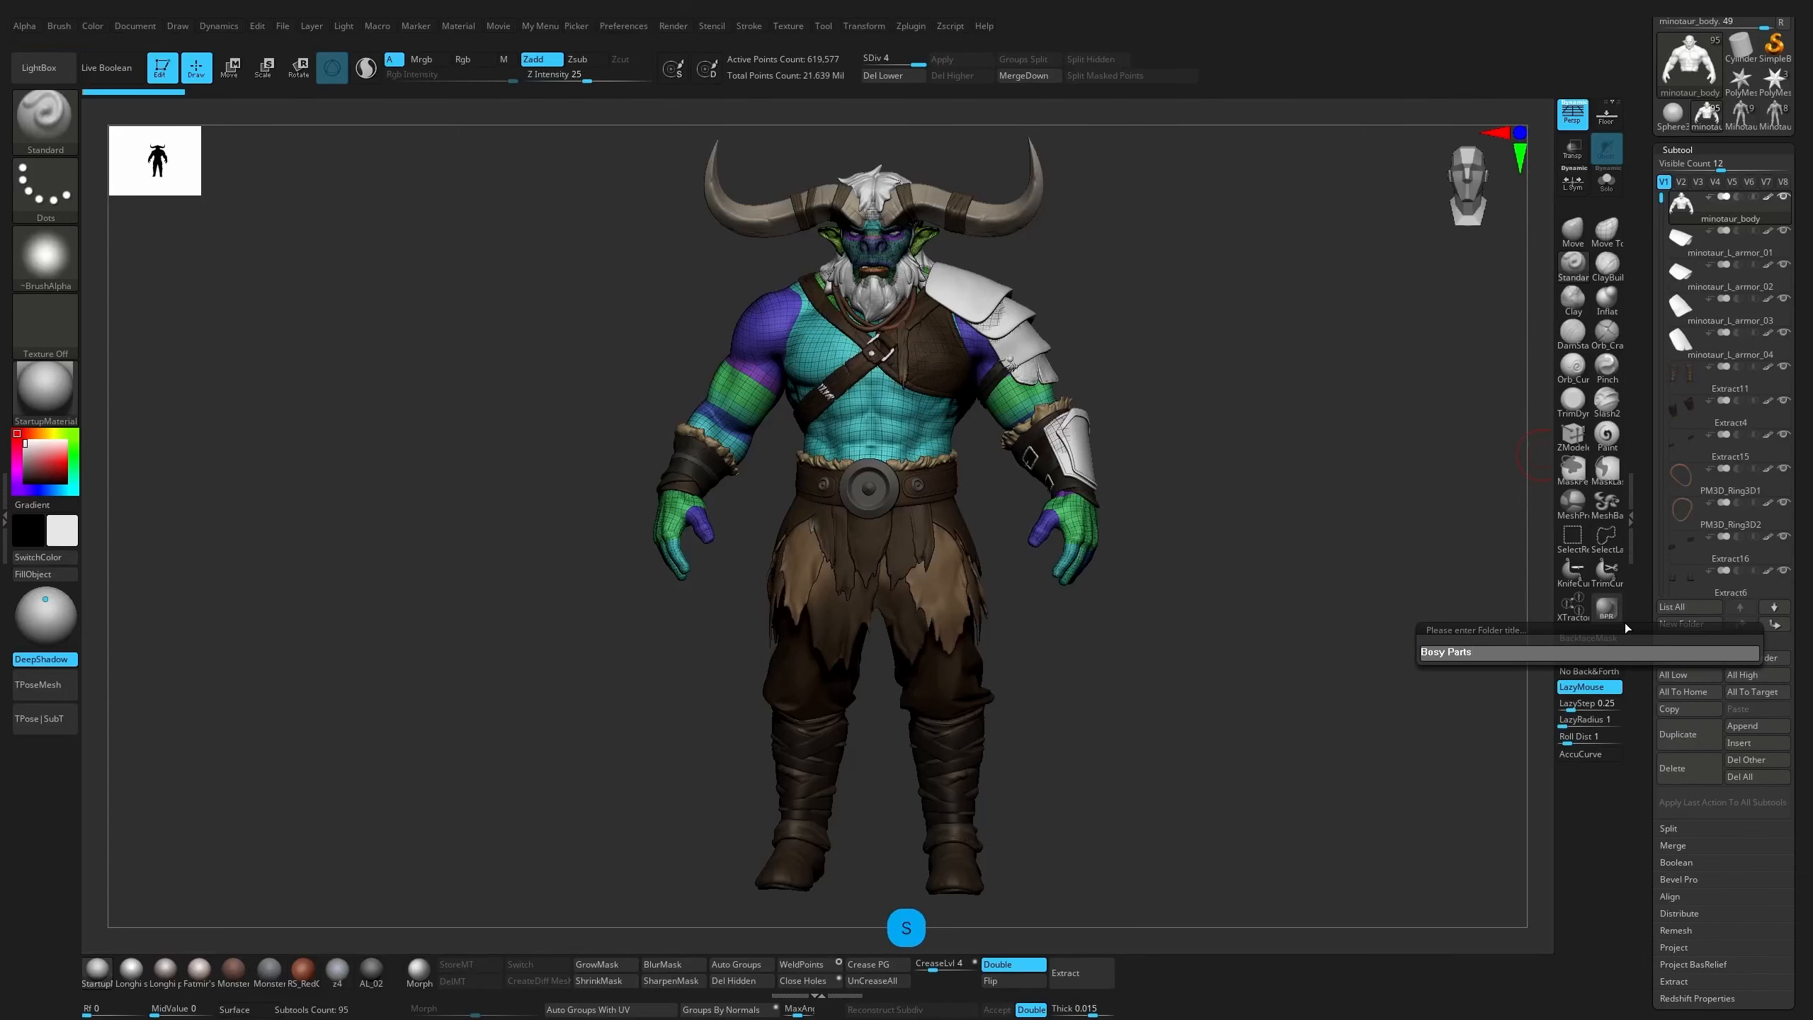
key(Return)
Move the eyeBalls subtool into the "Bosy Parts" folder below the body, and reselect minotaur_body
alt+drag(1228, 307, 880, 365)
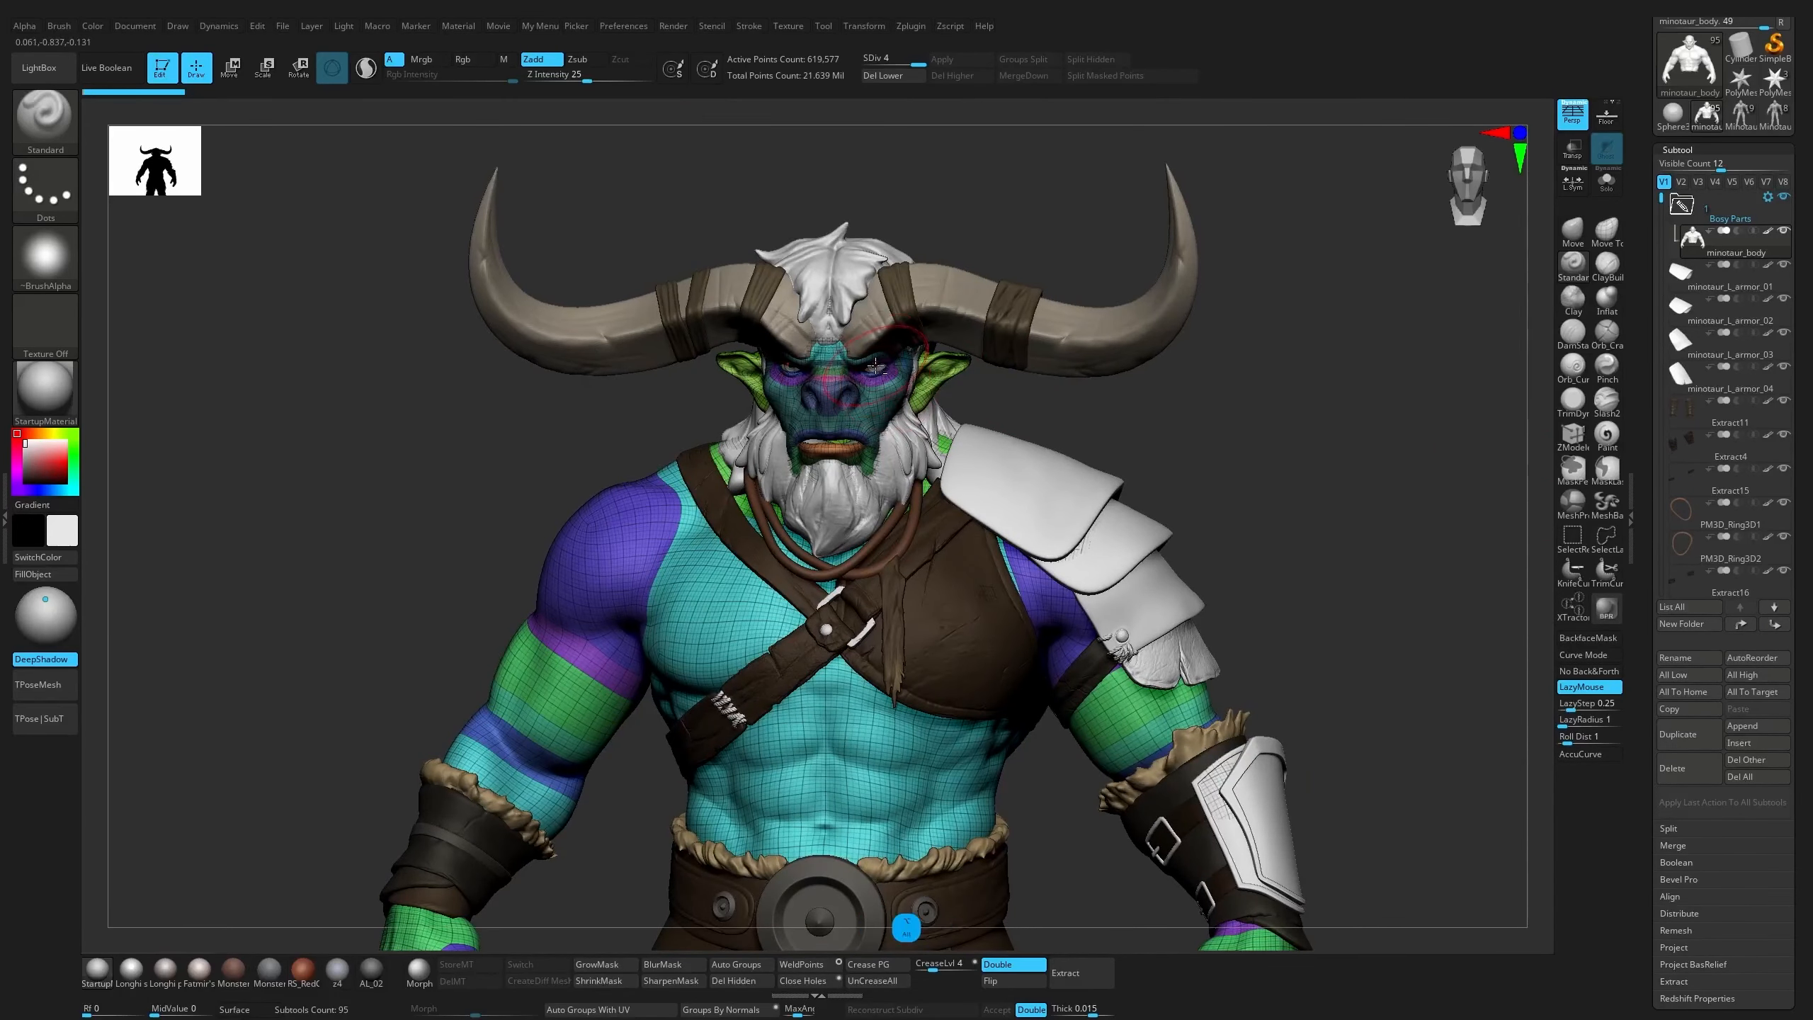
alt+click(880, 365)
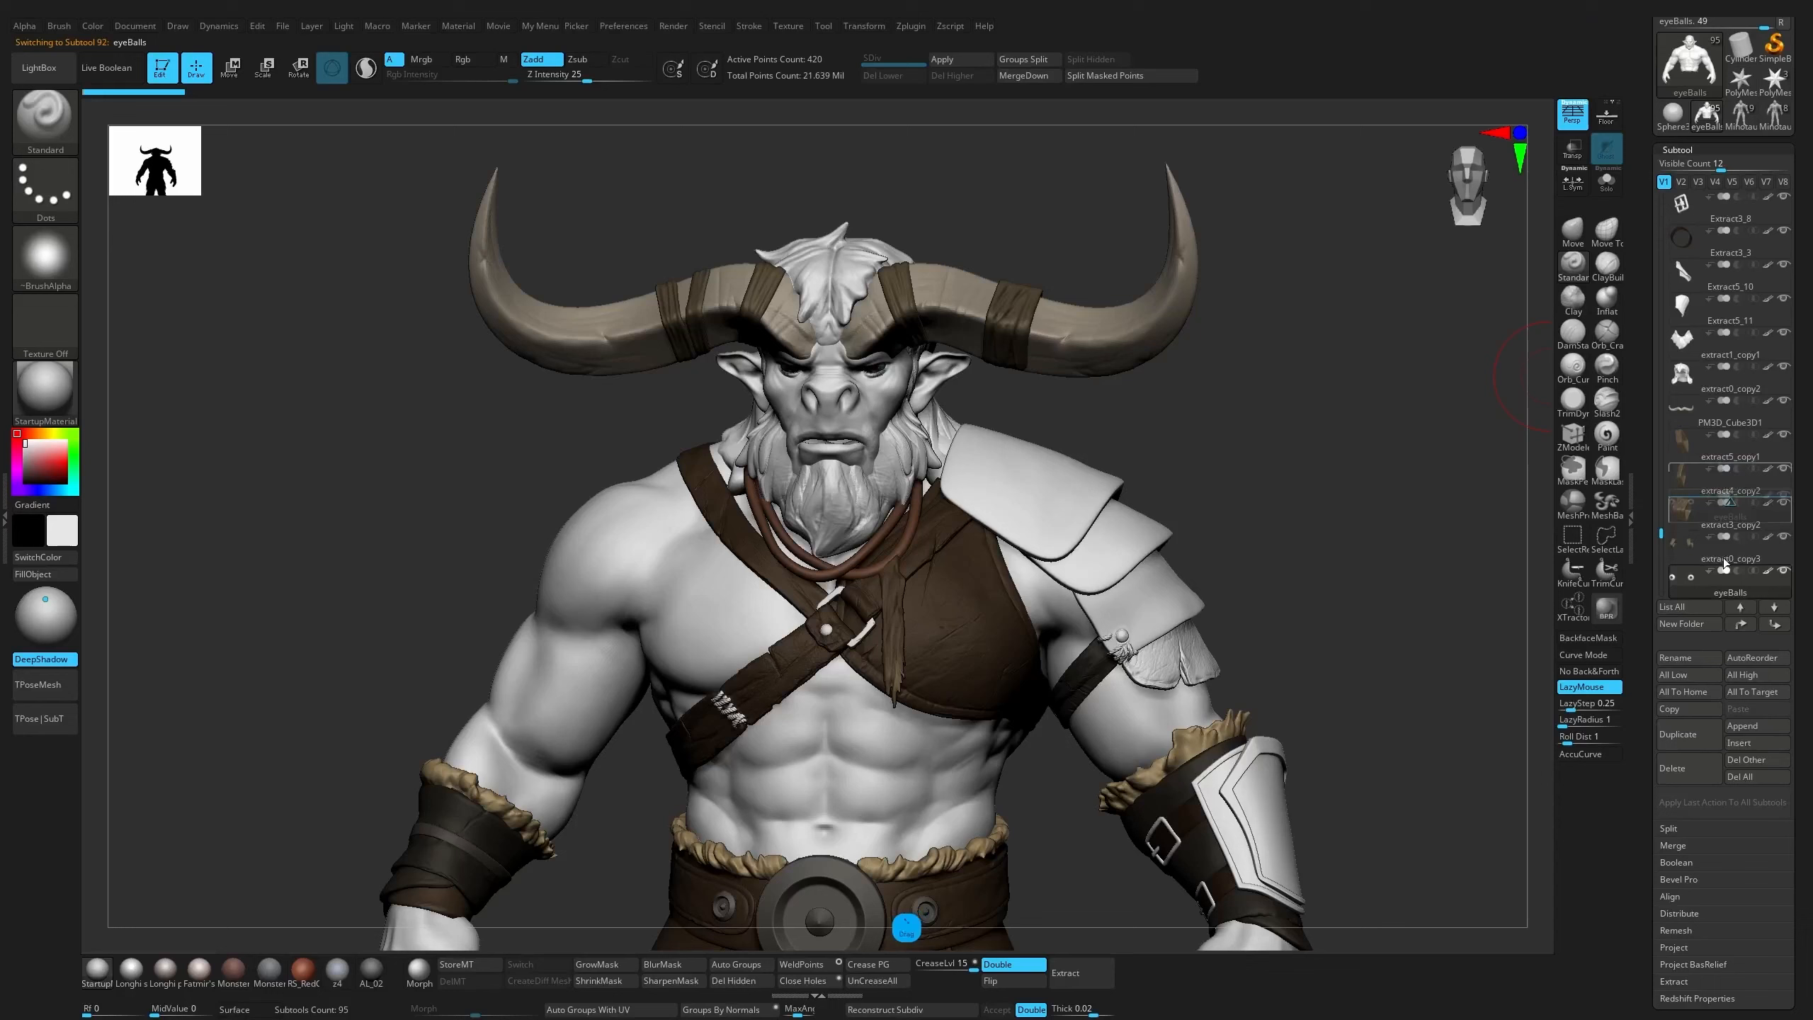
key(shift)
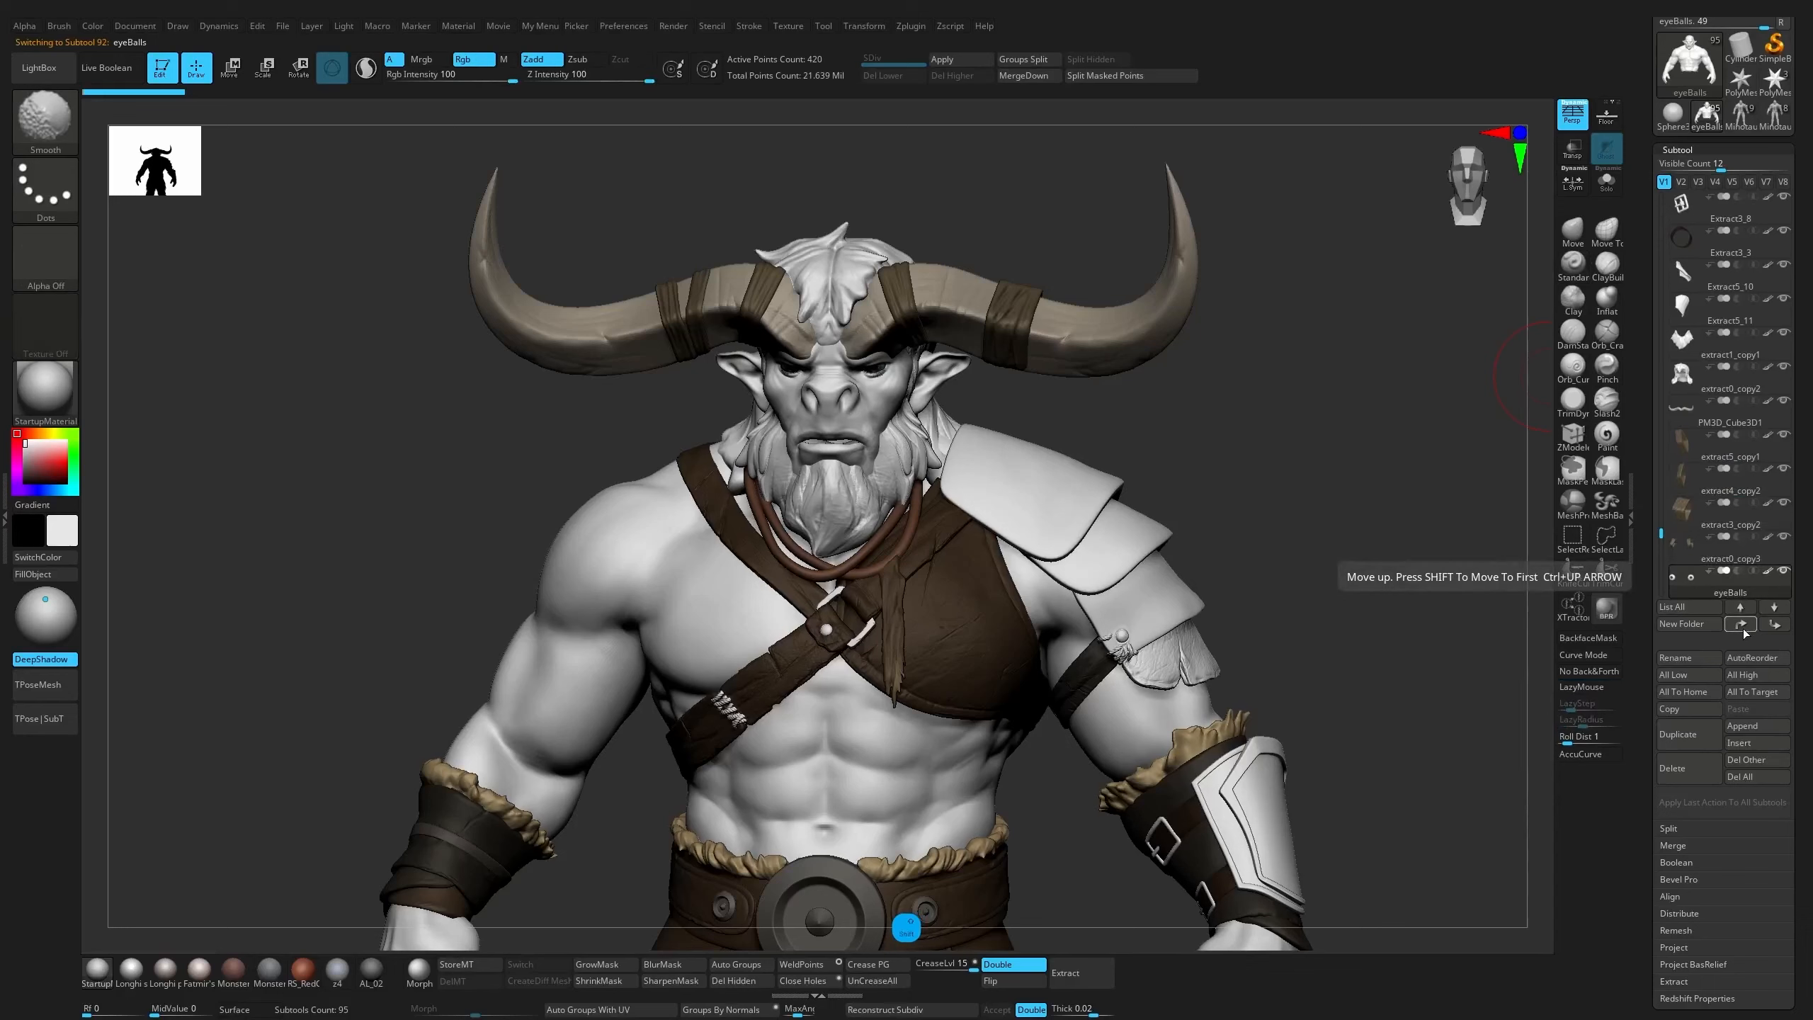
shift+click(1740, 625)
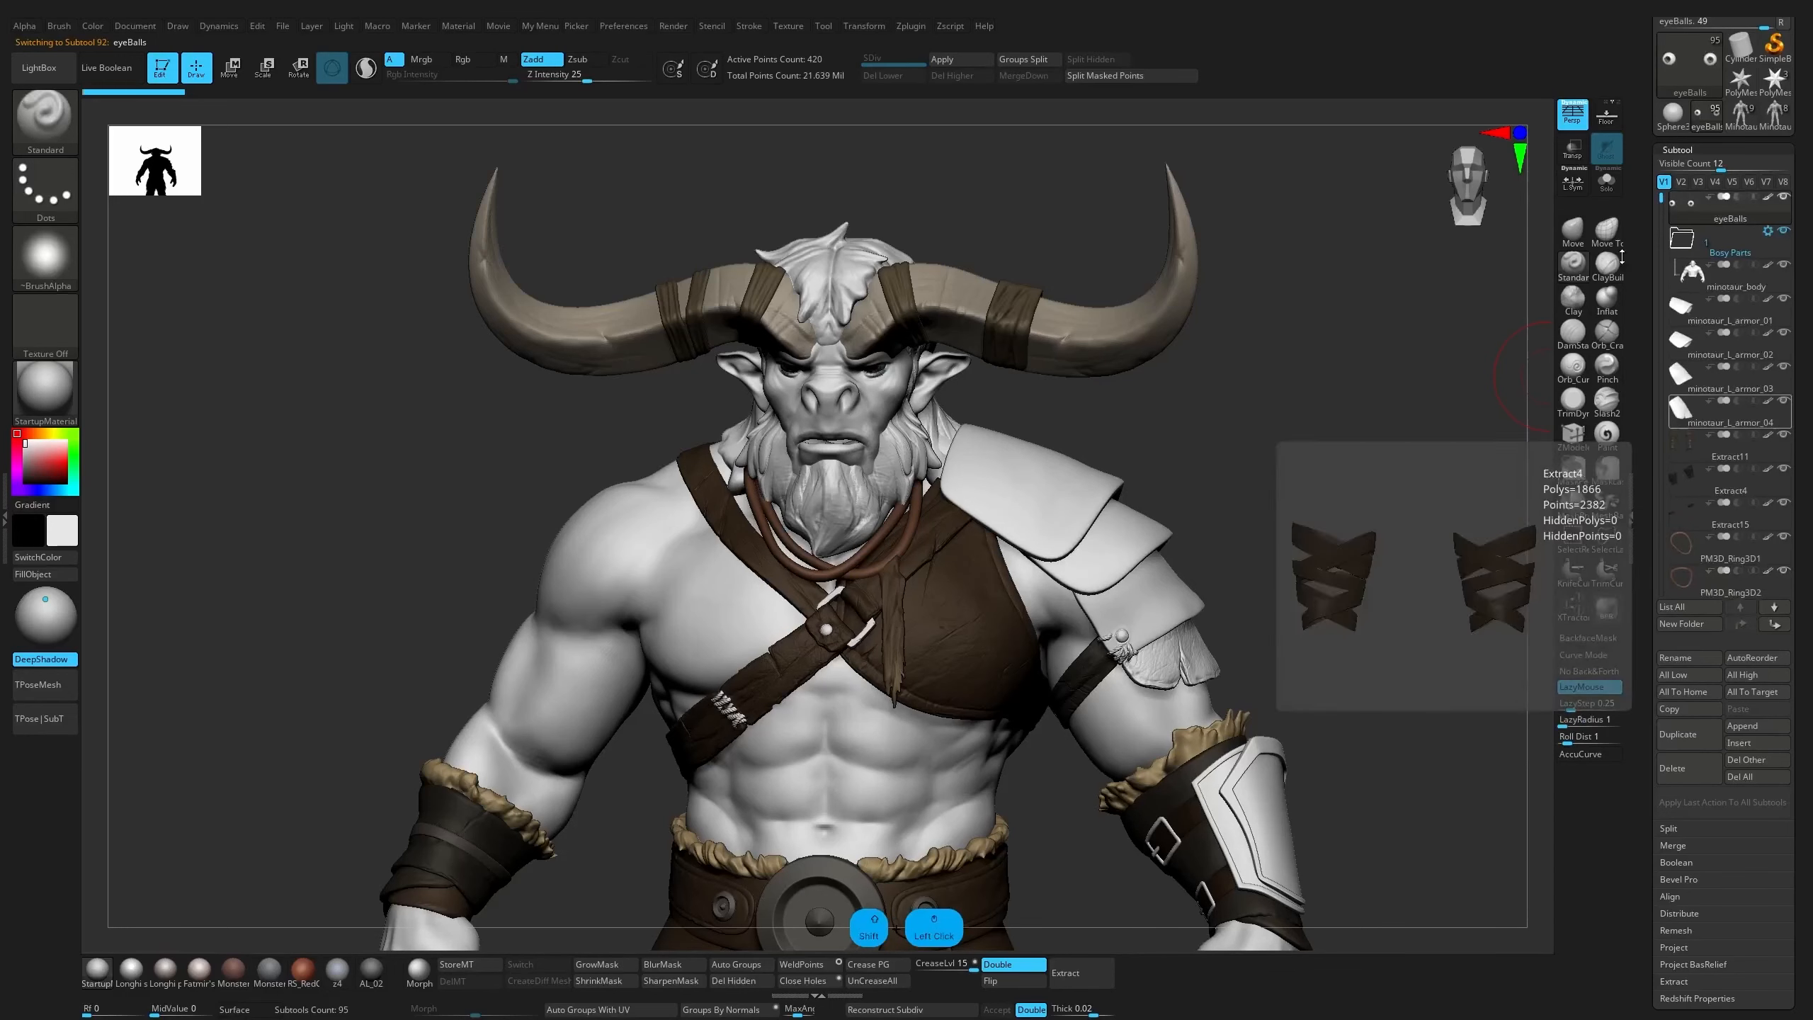
click(1733, 288)
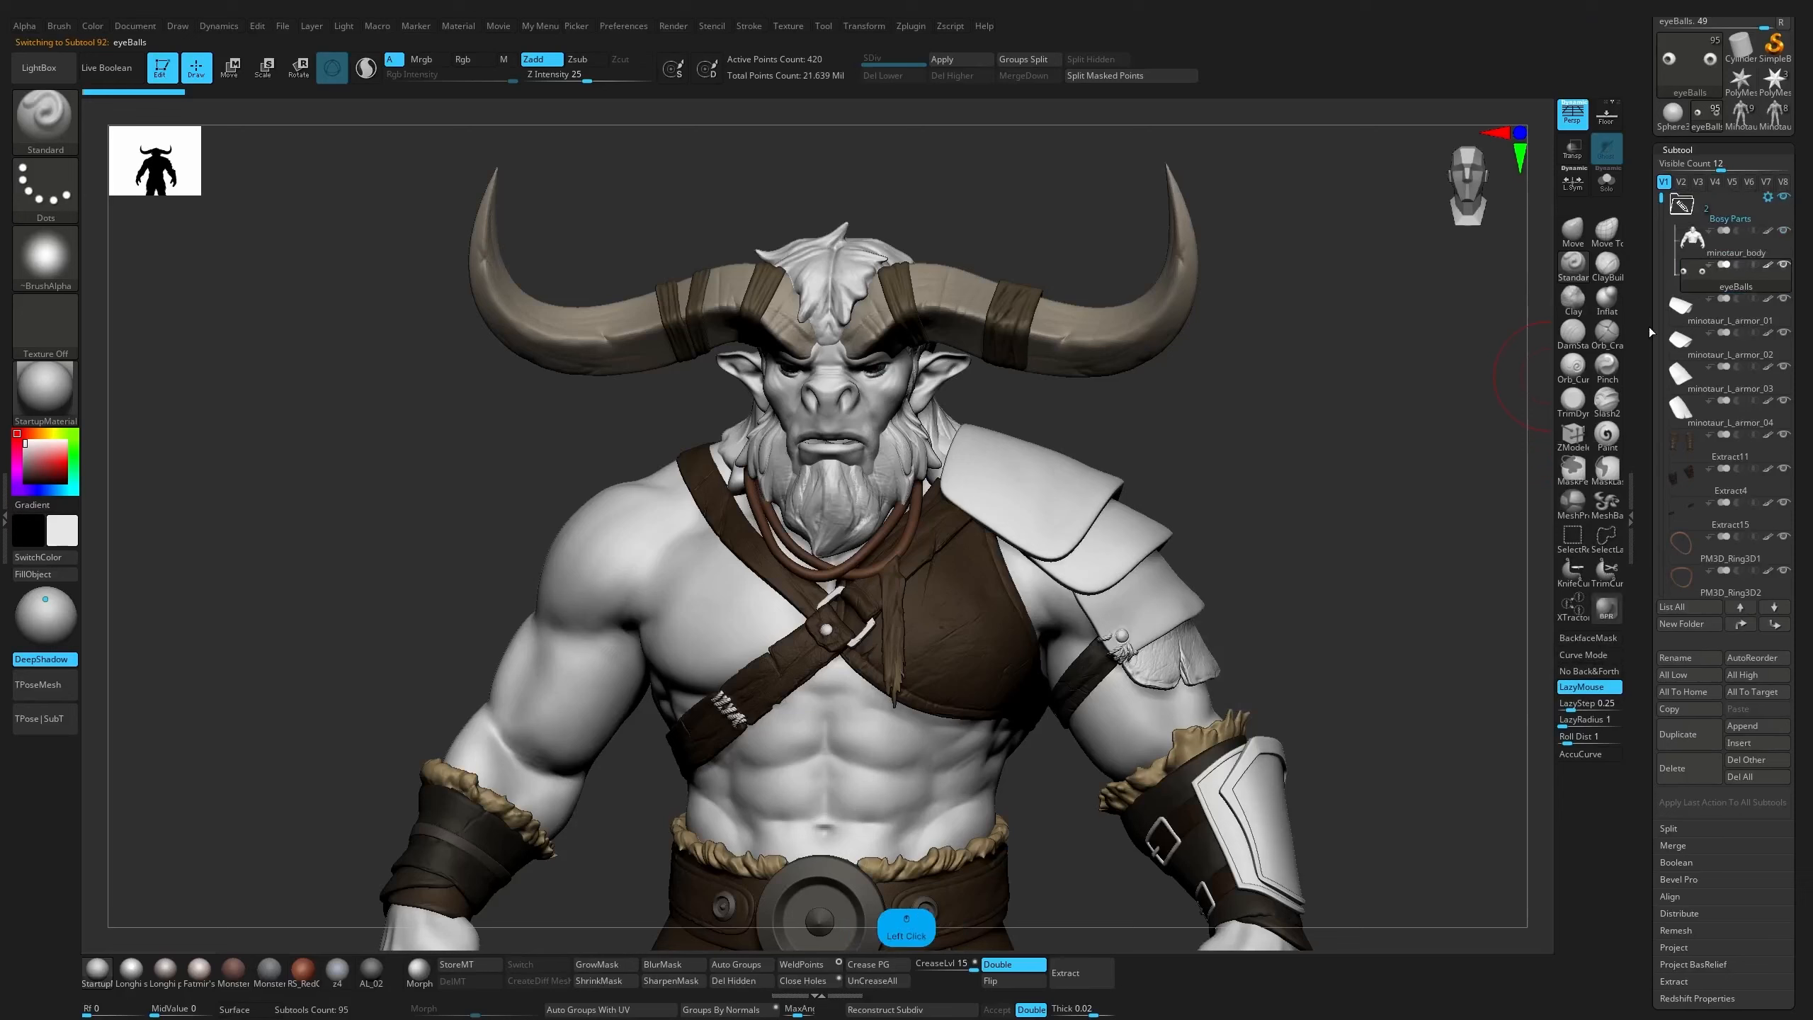
key(alt)
click(1753, 254)
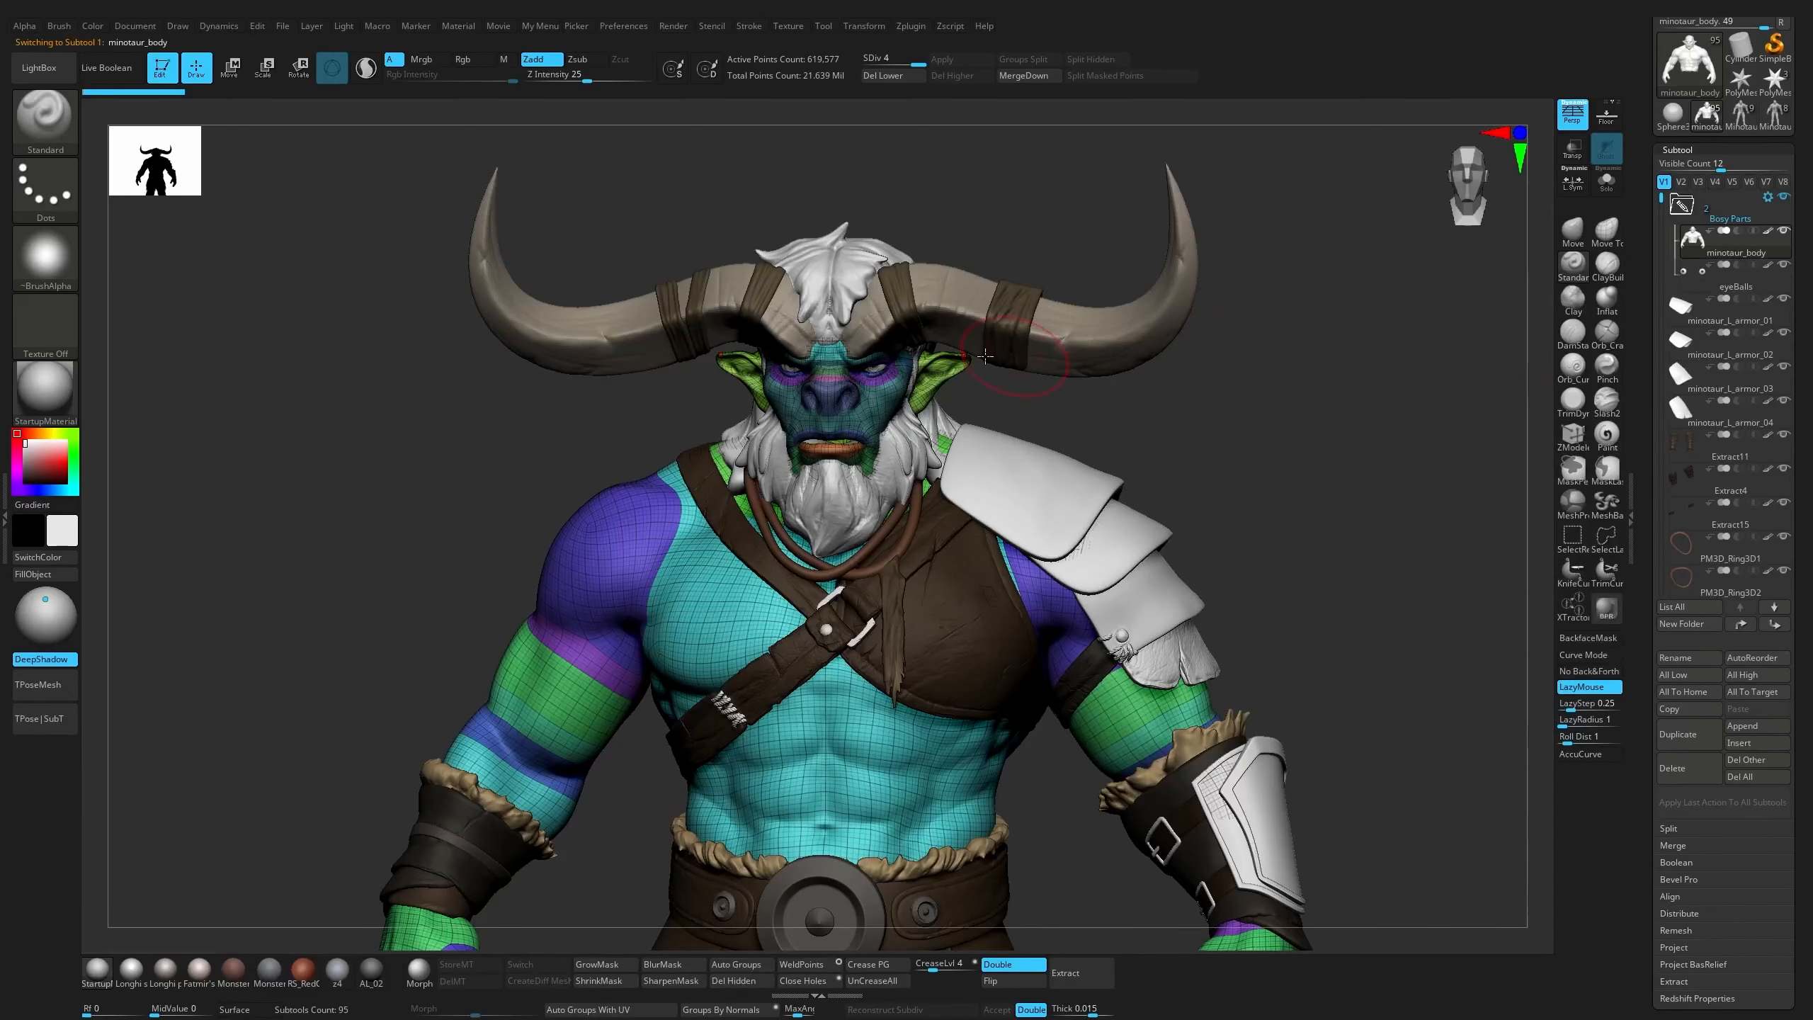
Move the GumTeethTongue subtool from the end of the list into the "Bosy Parts" folder, and collapse that folder
key(alt)
alt+click(814, 440)
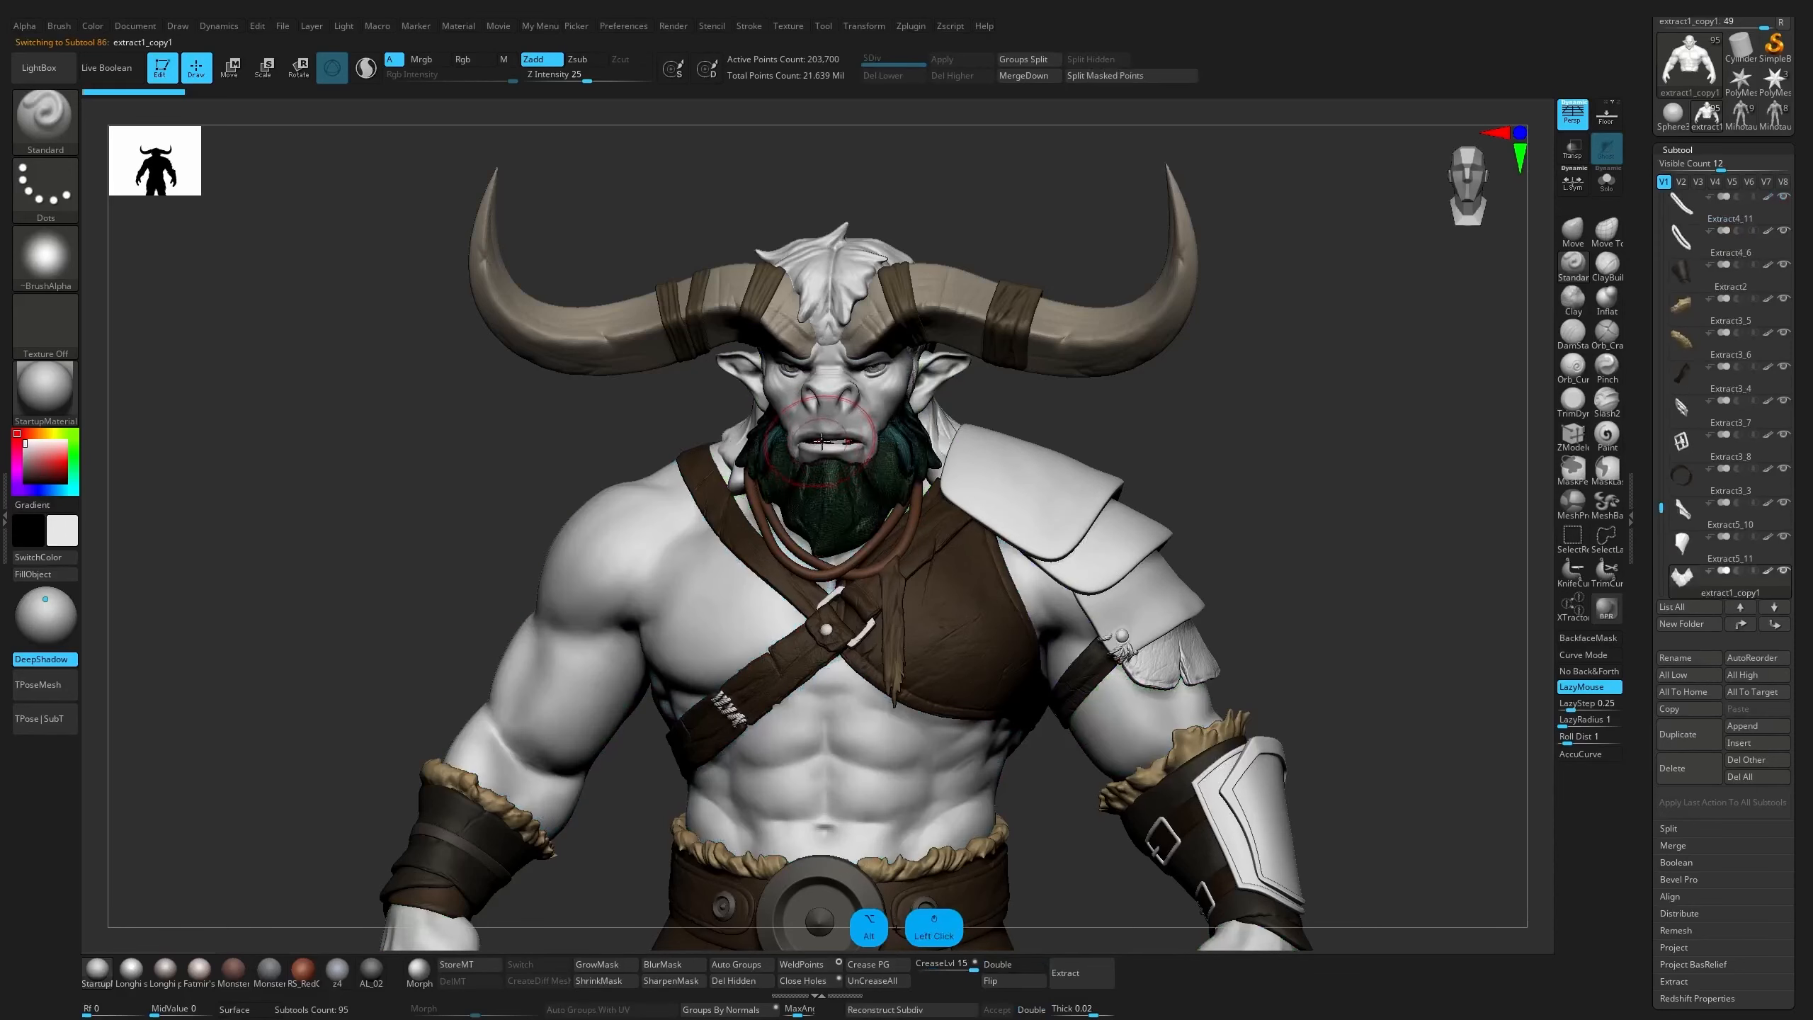
drag(1661, 505, 1663, 564)
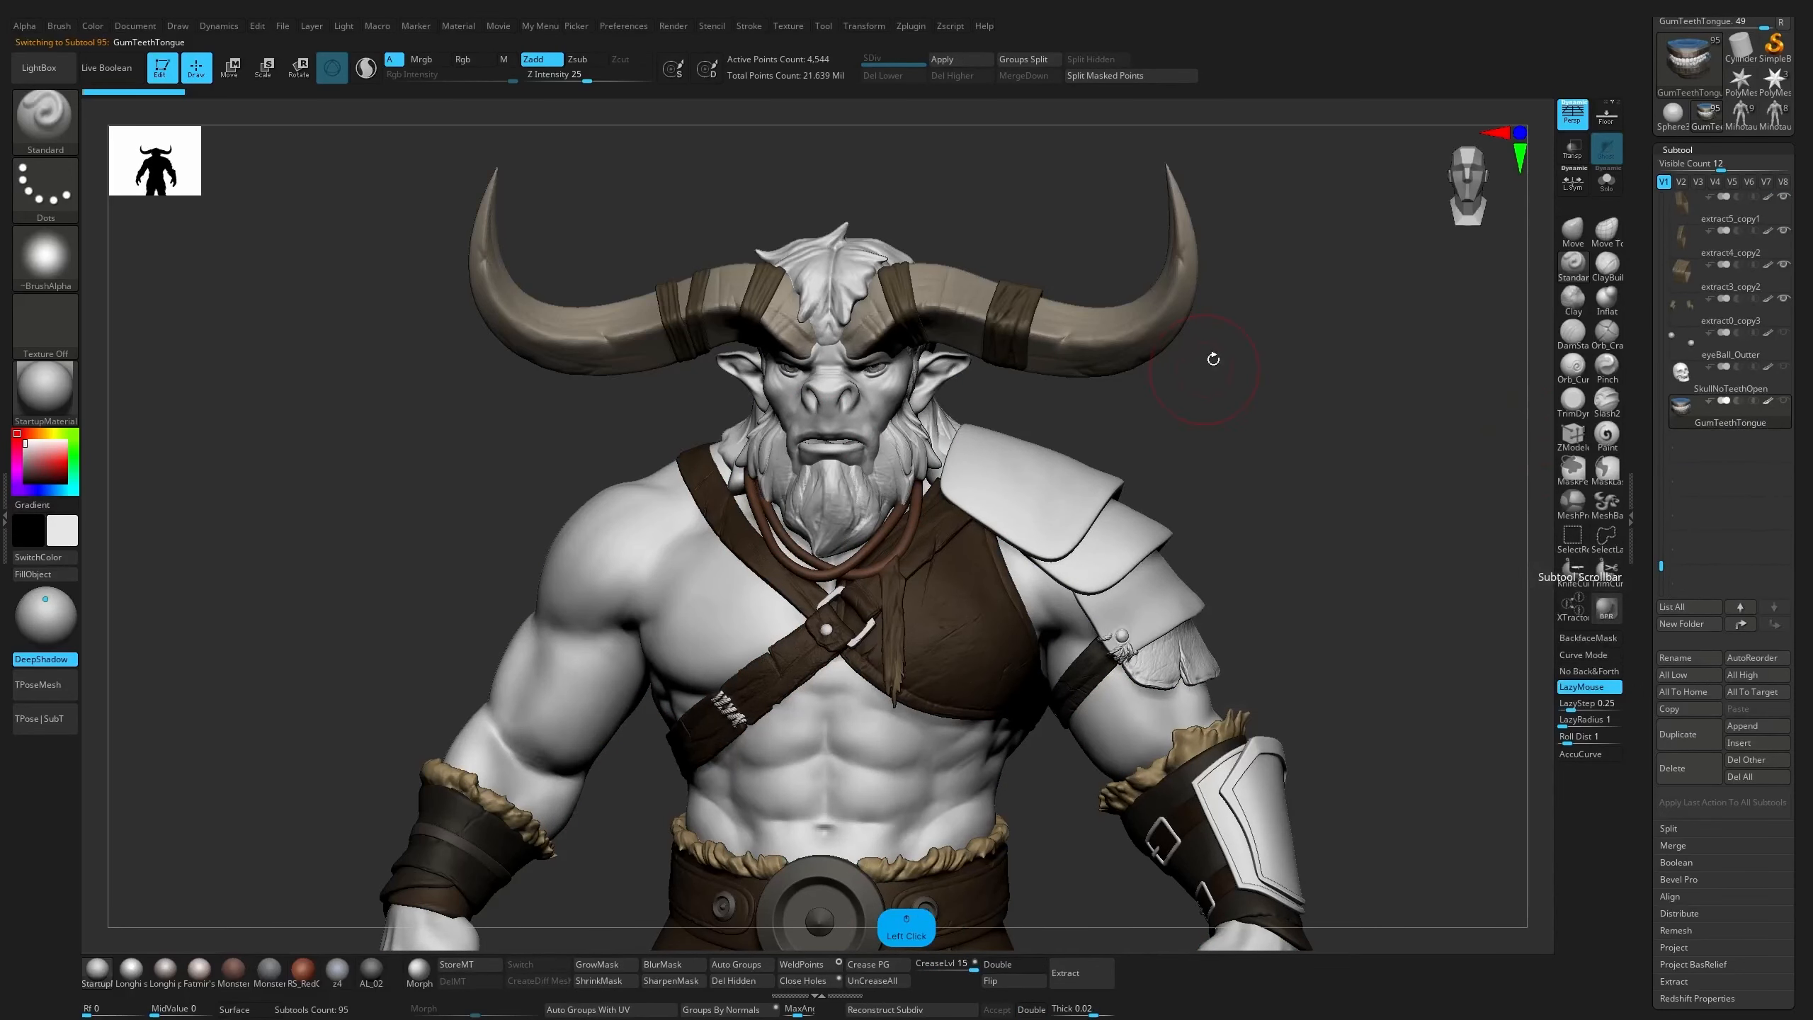
shift+click(1742, 624)
drag(1724, 216, 1730, 313)
click(1689, 219)
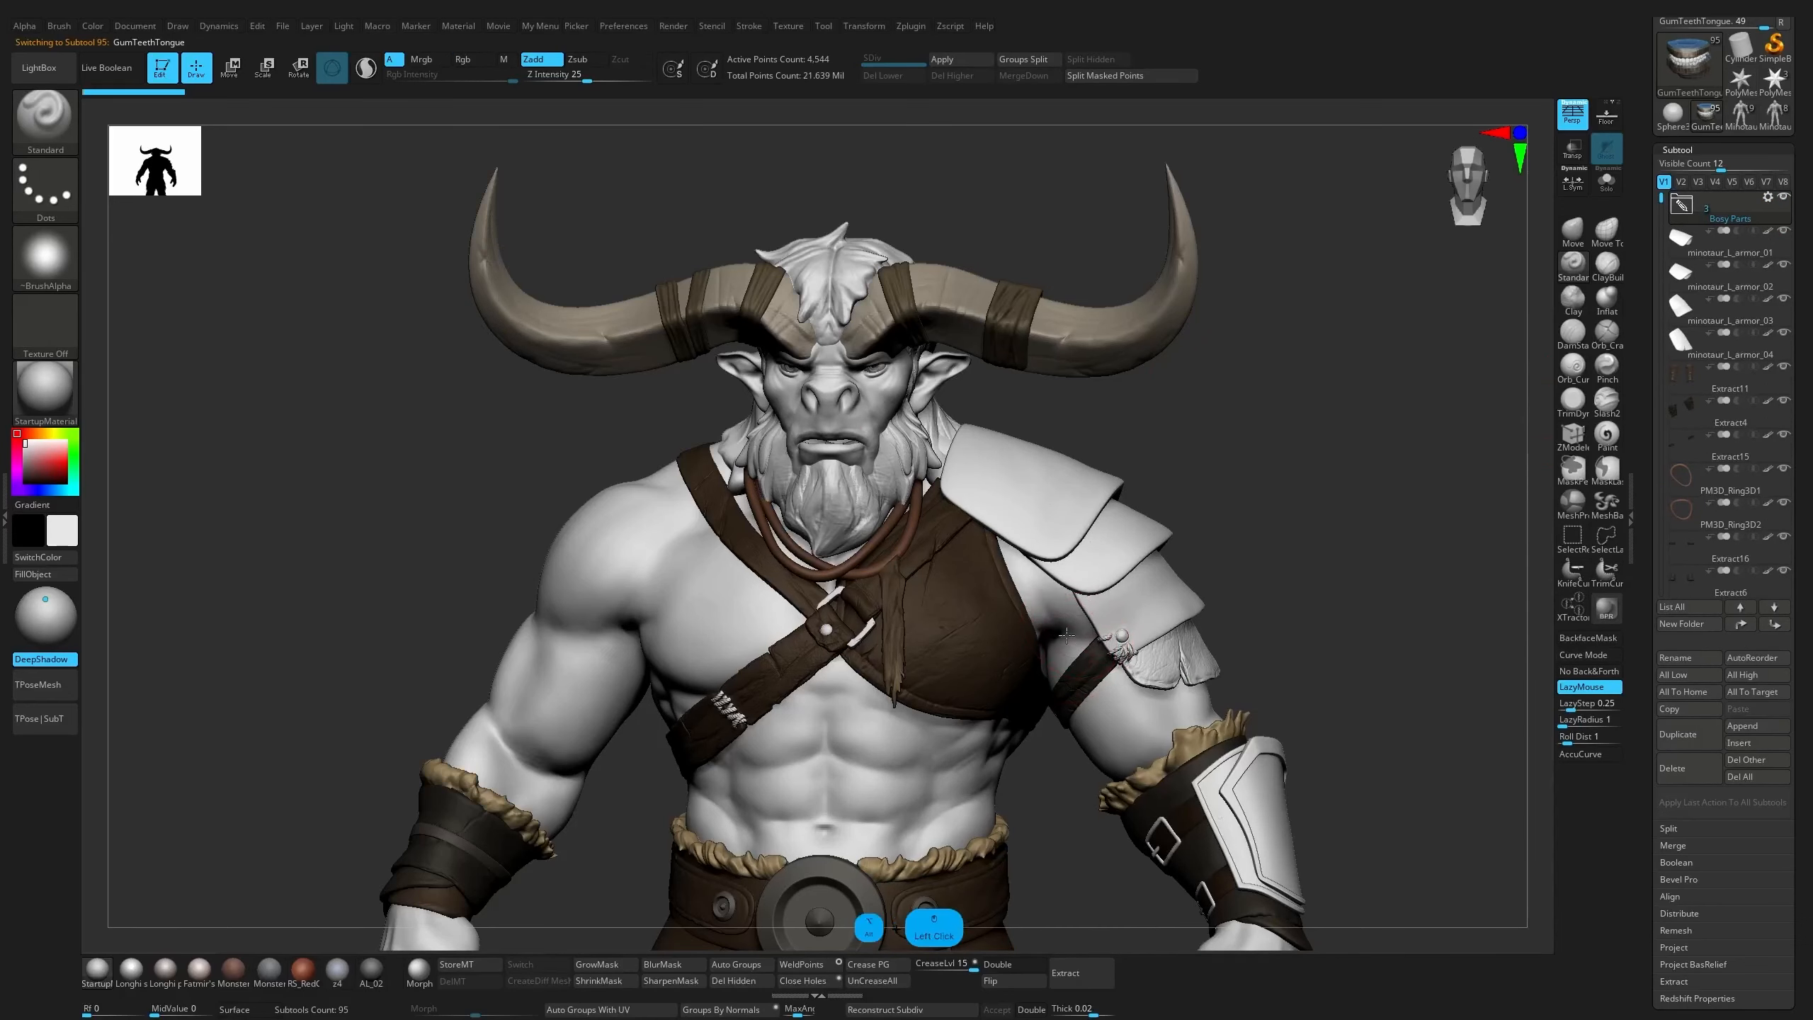
Create a folder named "armor_left" from minotaur_L_armor_01 and move minotaur_L_armor_02, 03 and 04 into it
key(shift+f)
key(f)
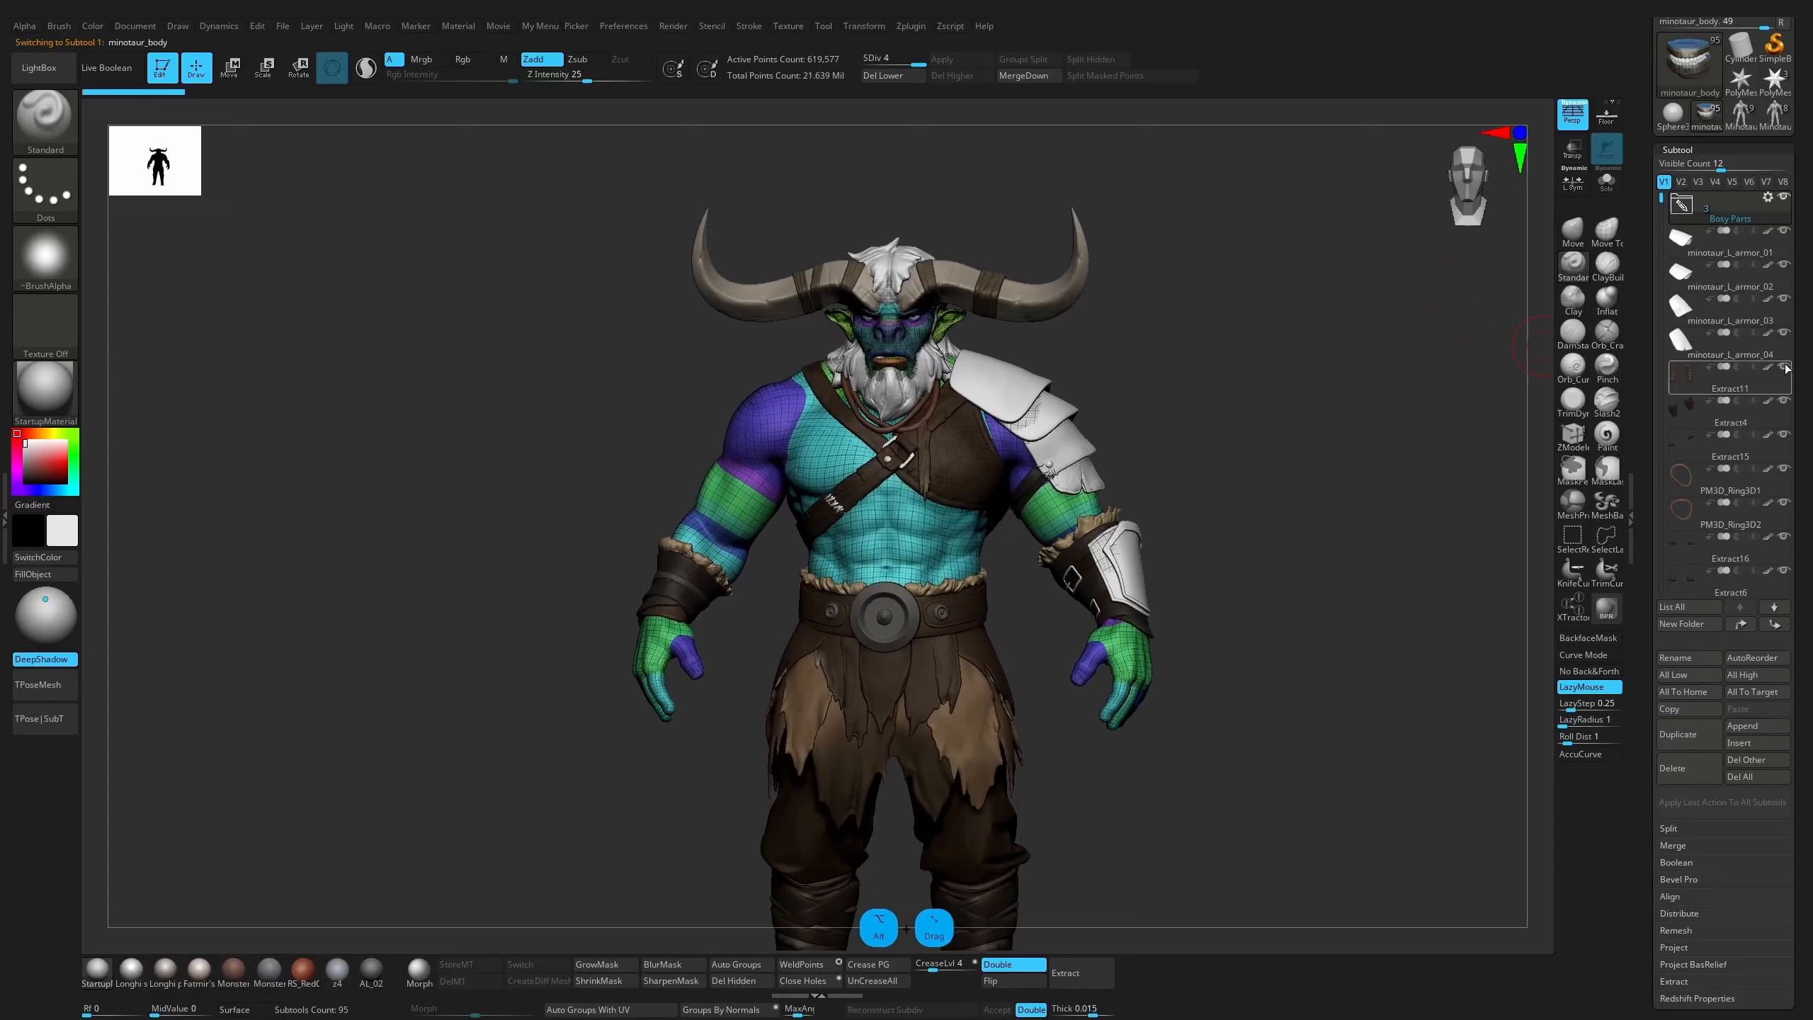
click(1713, 243)
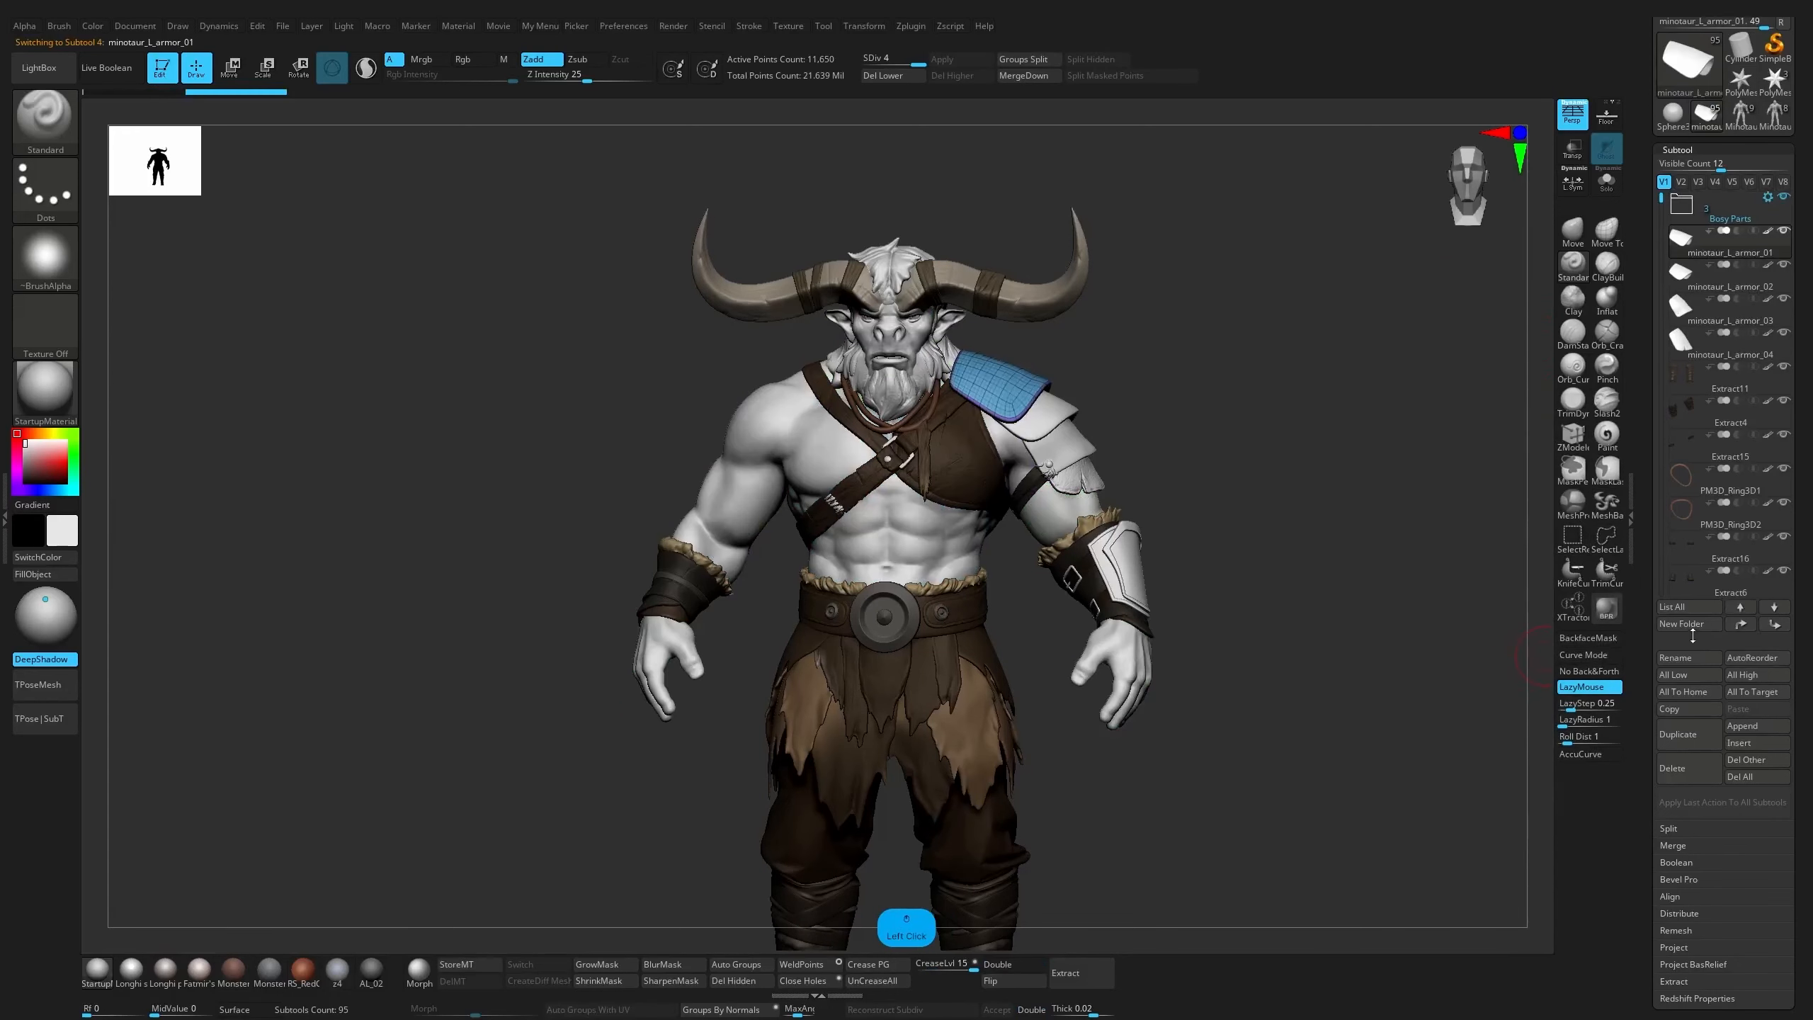
click(1669, 624)
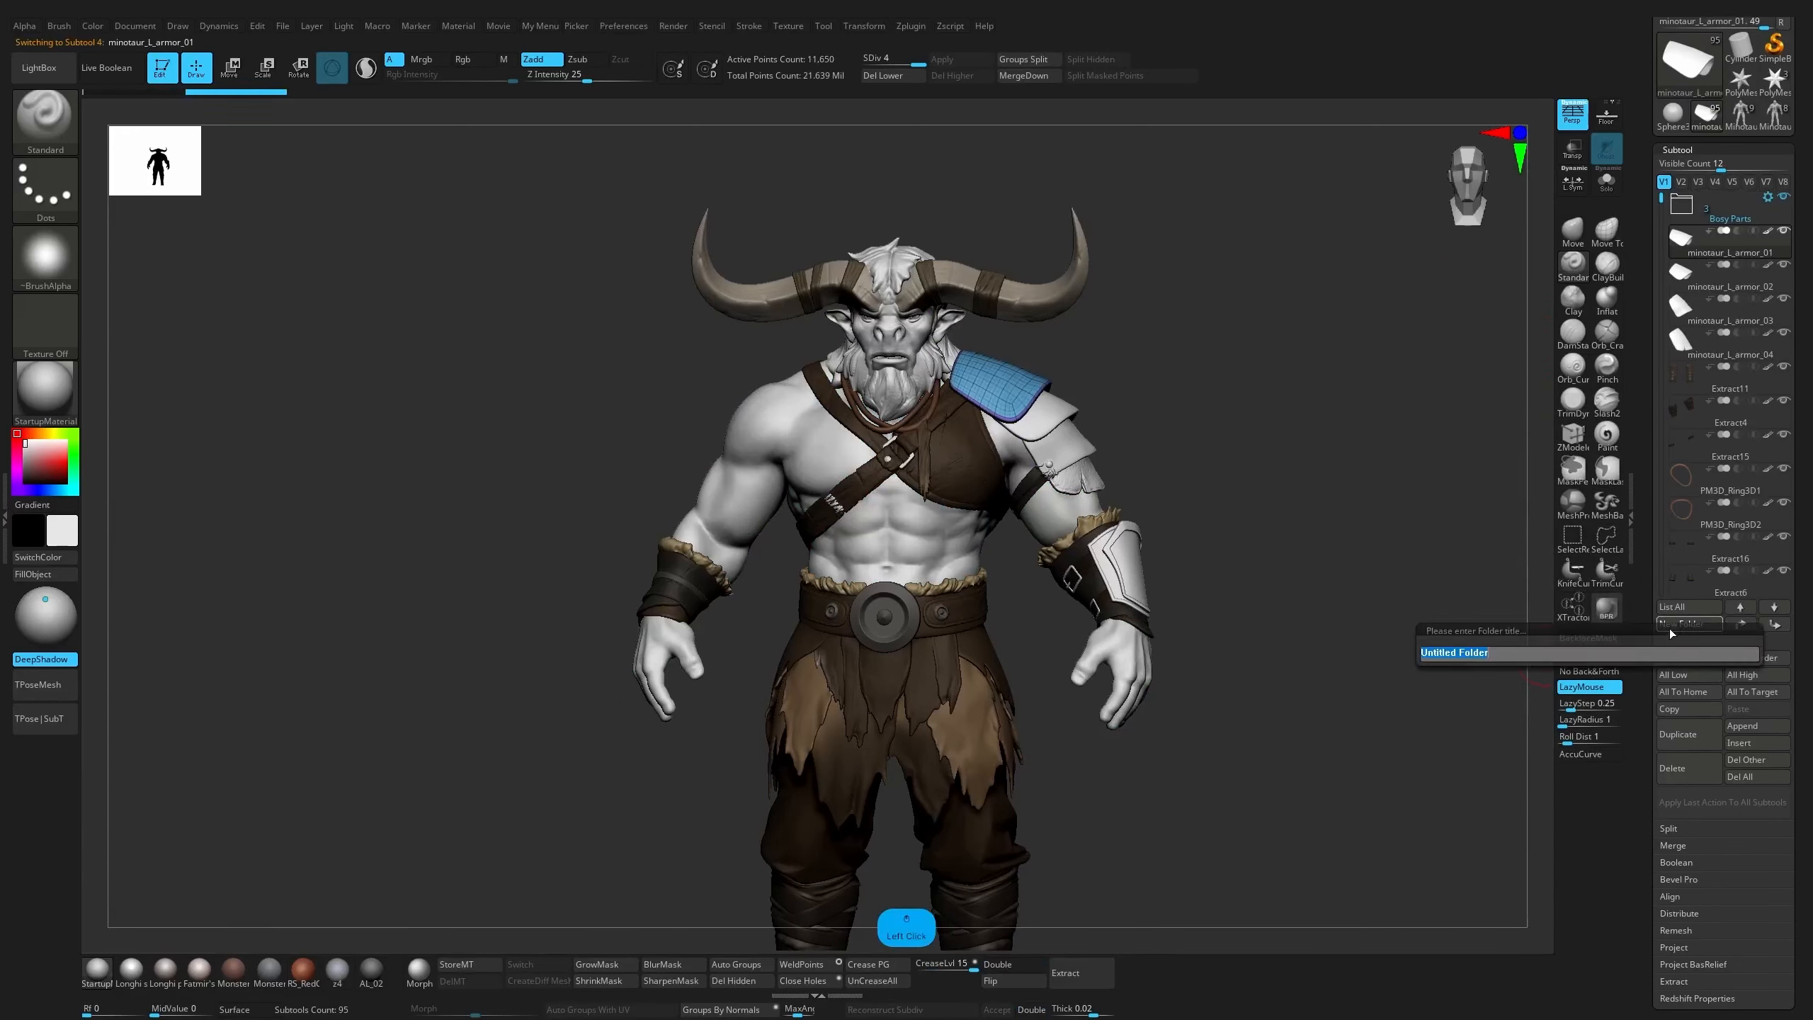
text(armo)
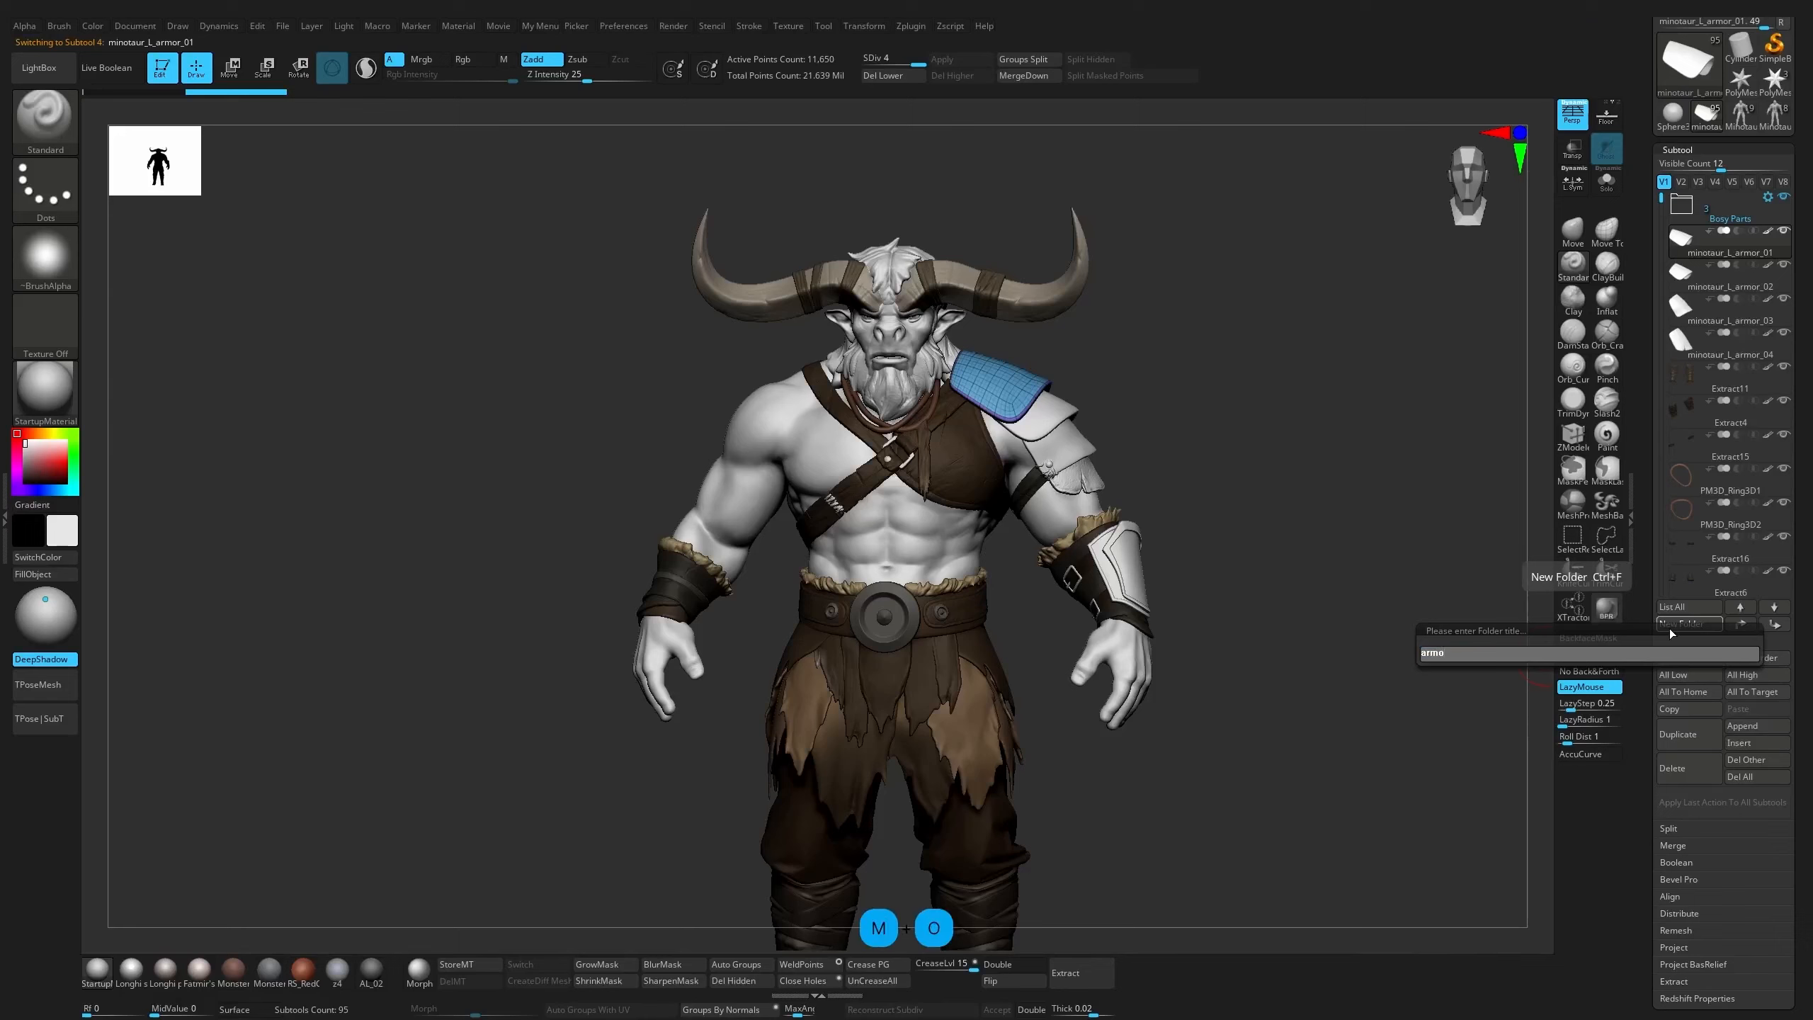
text(r)
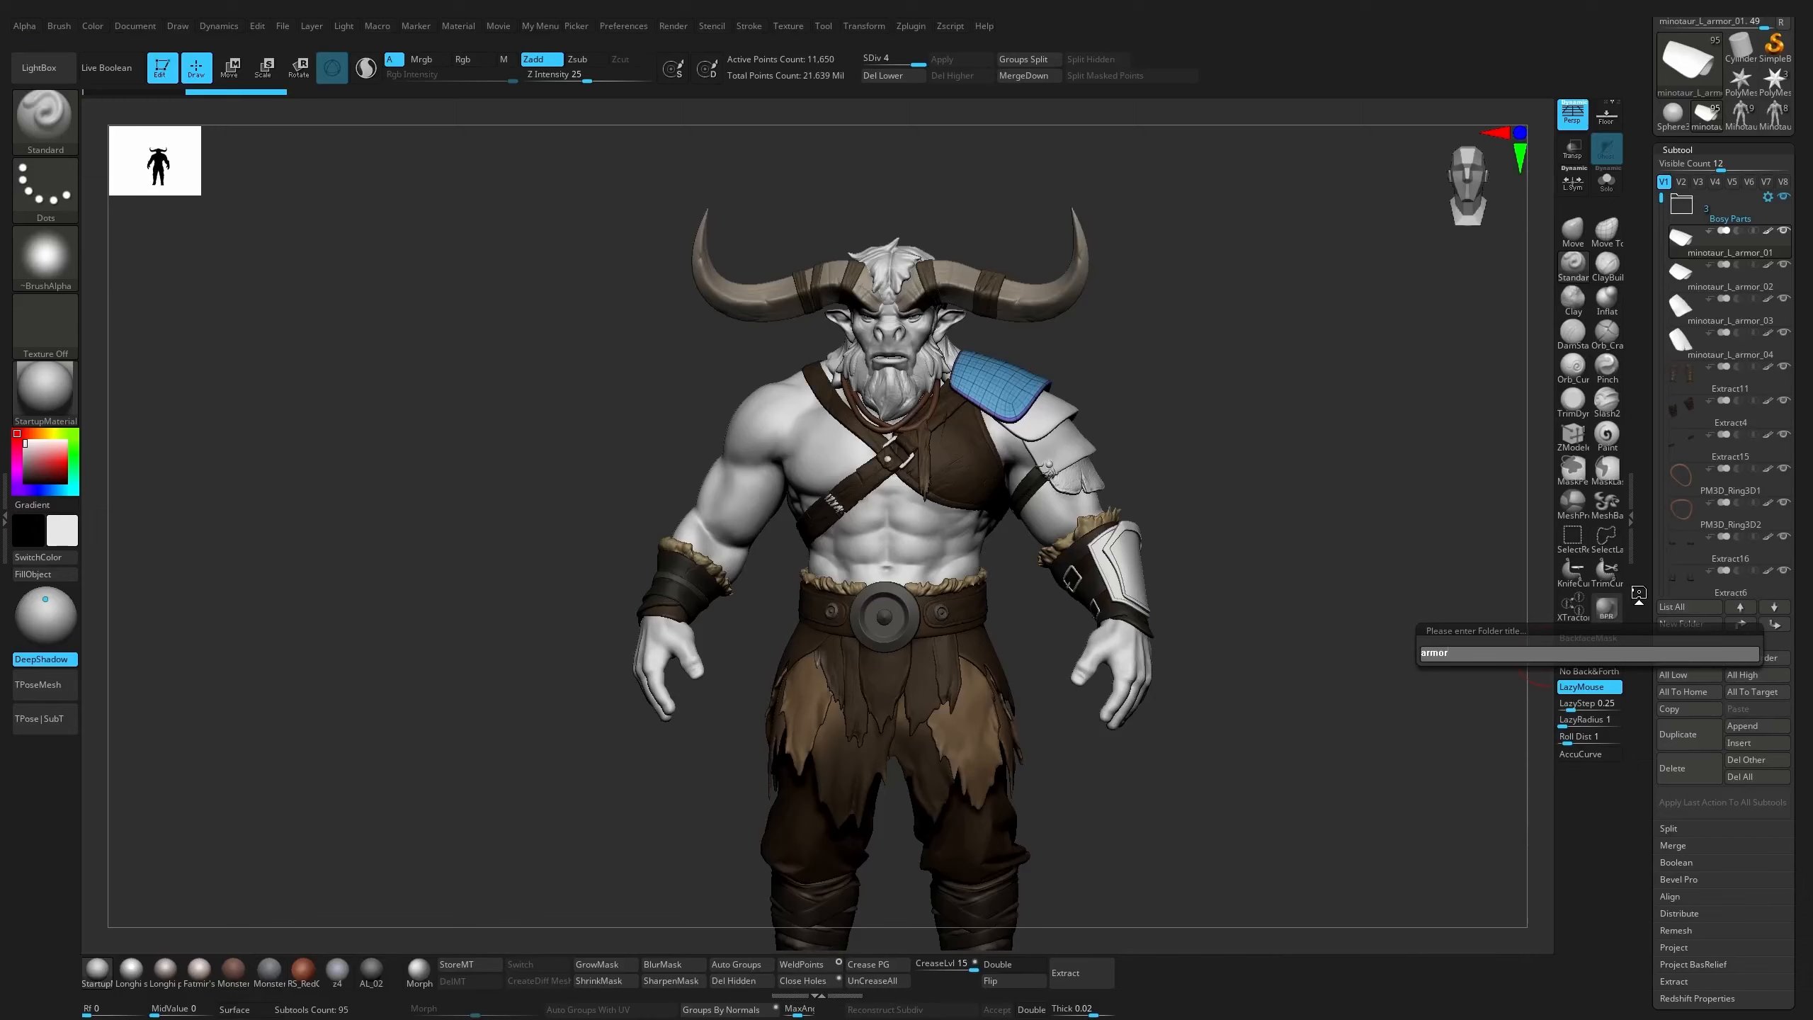
text(_left)
key(Return)
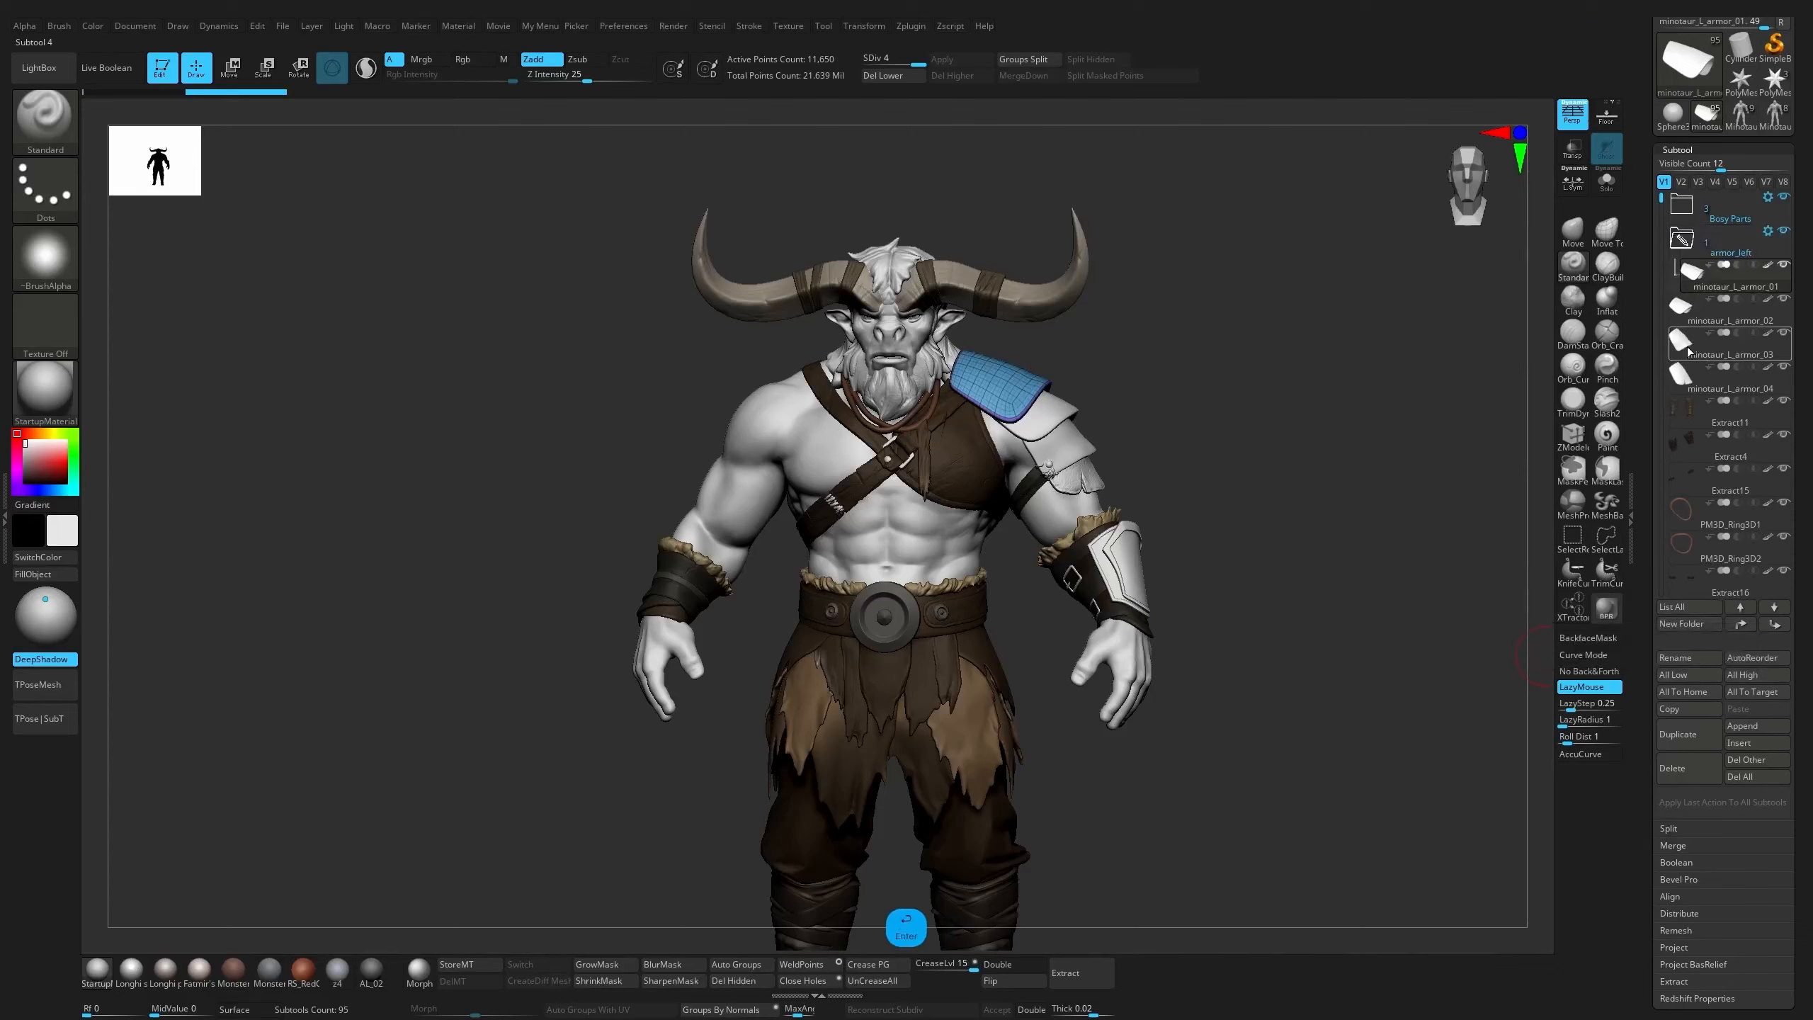
mouse_move(1726, 315)
mouse_down()
mouse_move(1729, 287)
mouse_move(1738, 316)
mouse_up()
drag(1719, 386, 1727, 367)
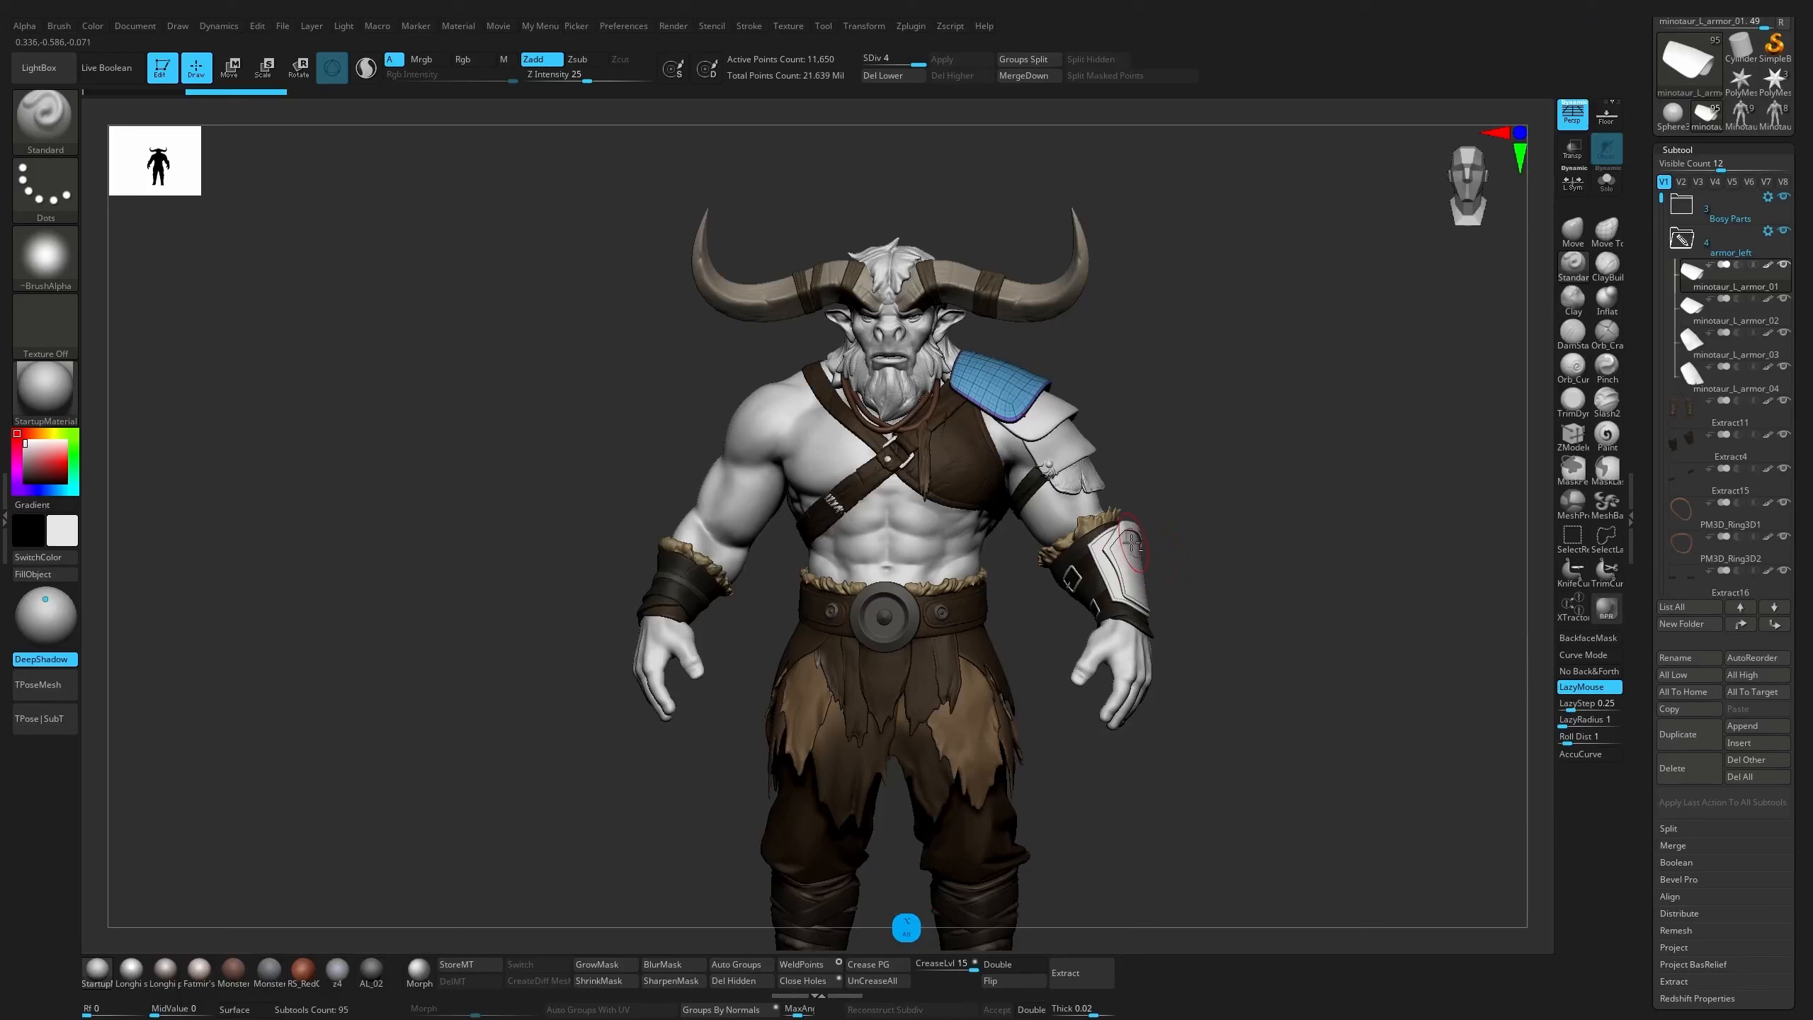
Move the forearm bracer subtool Extract2 and its straps, Extract3_3 and Extract3_4, into the armor_left folder
alt+click(1090, 547)
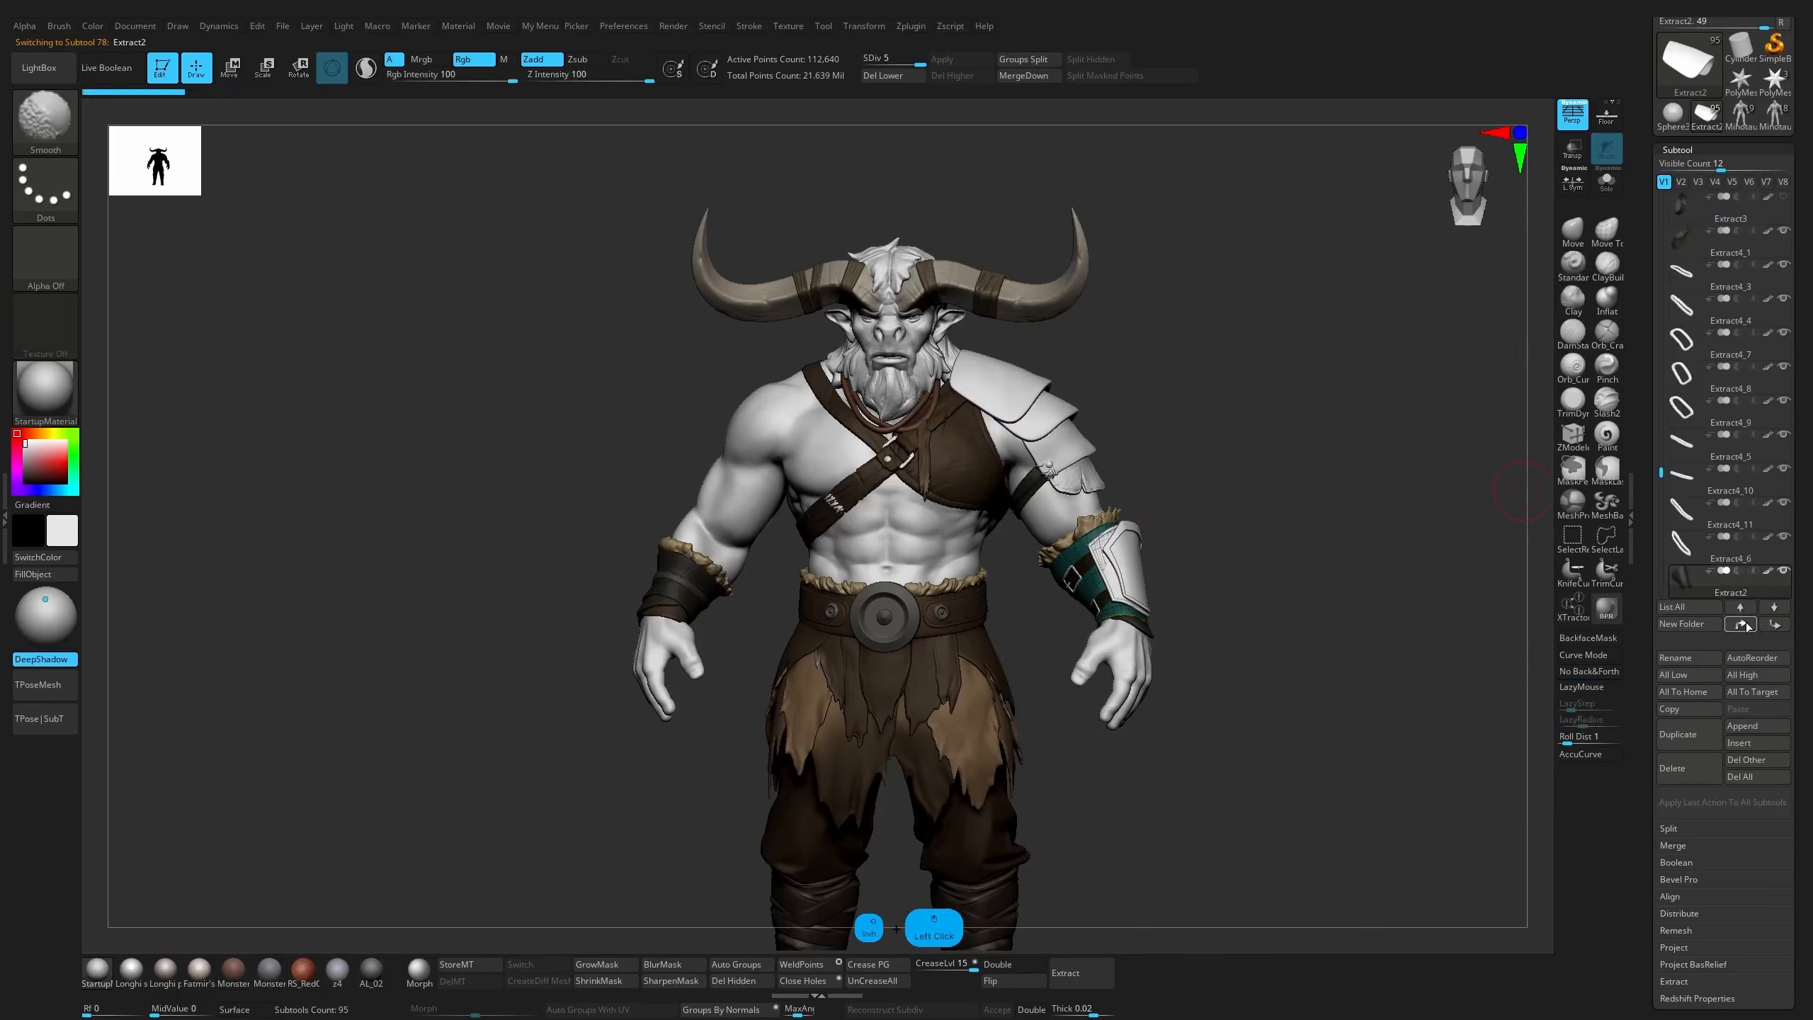
drag(1663, 511, 1739, 425)
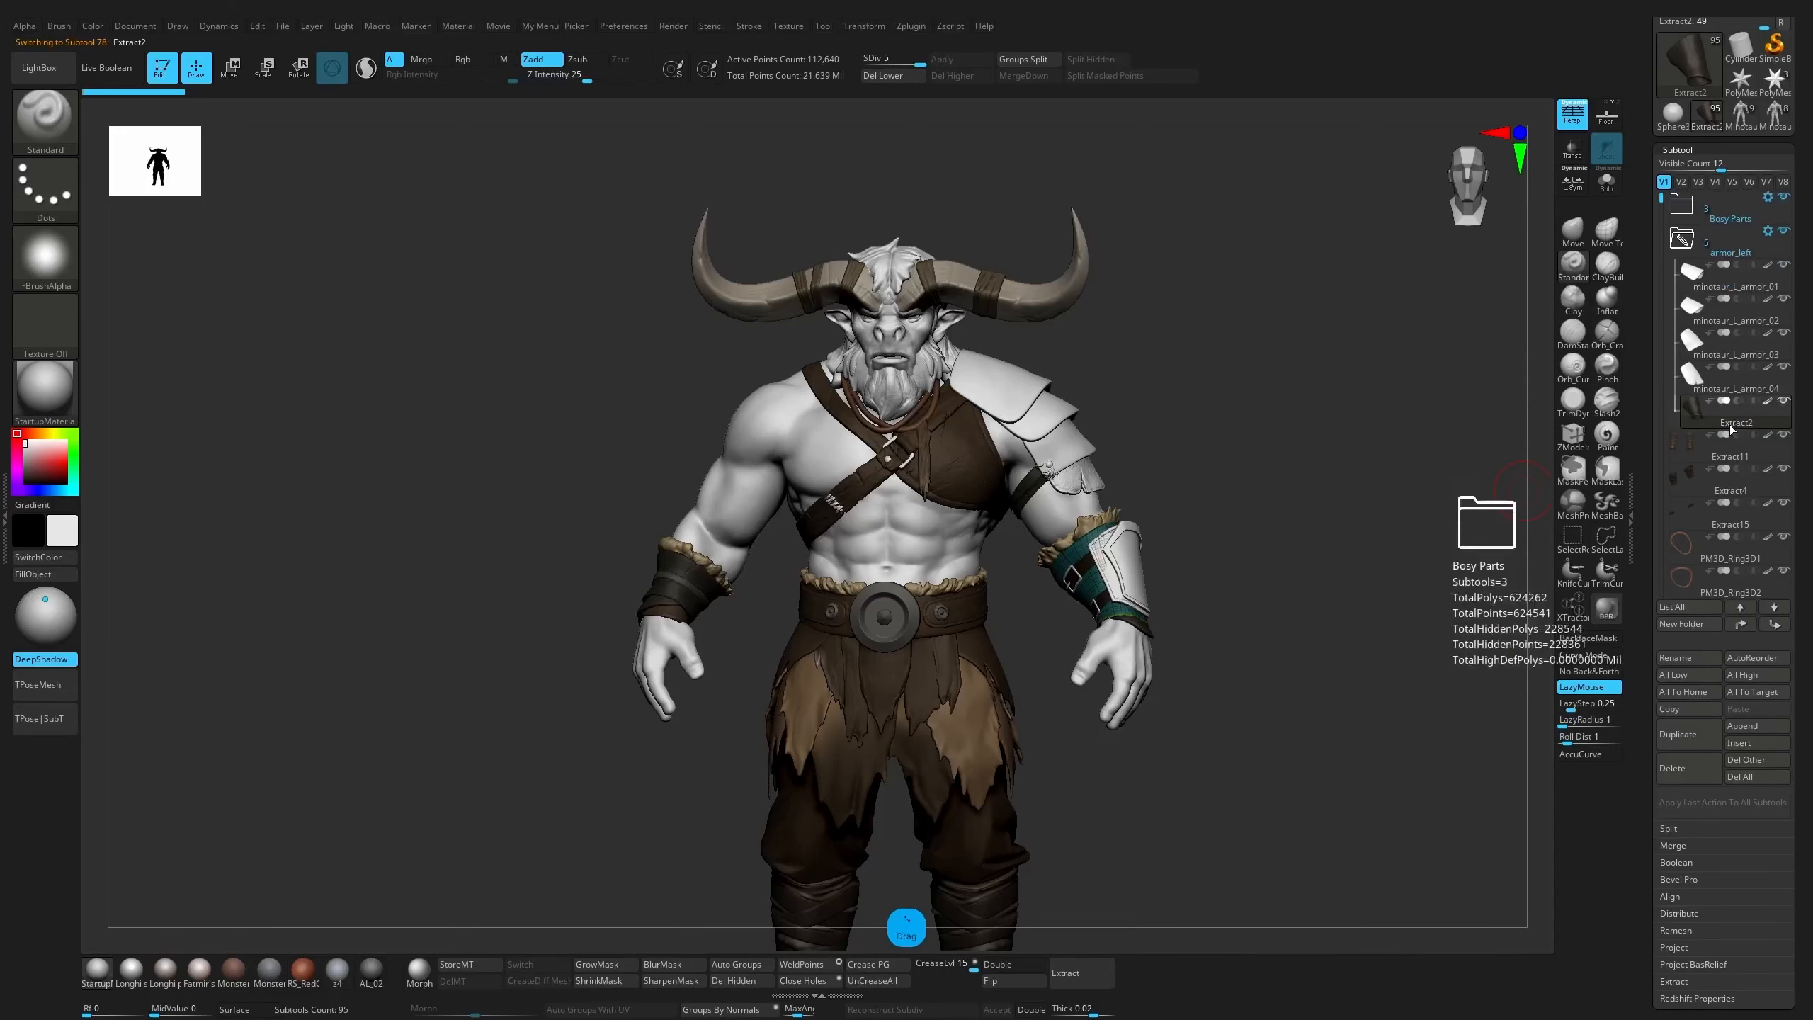
alt+click(1137, 595)
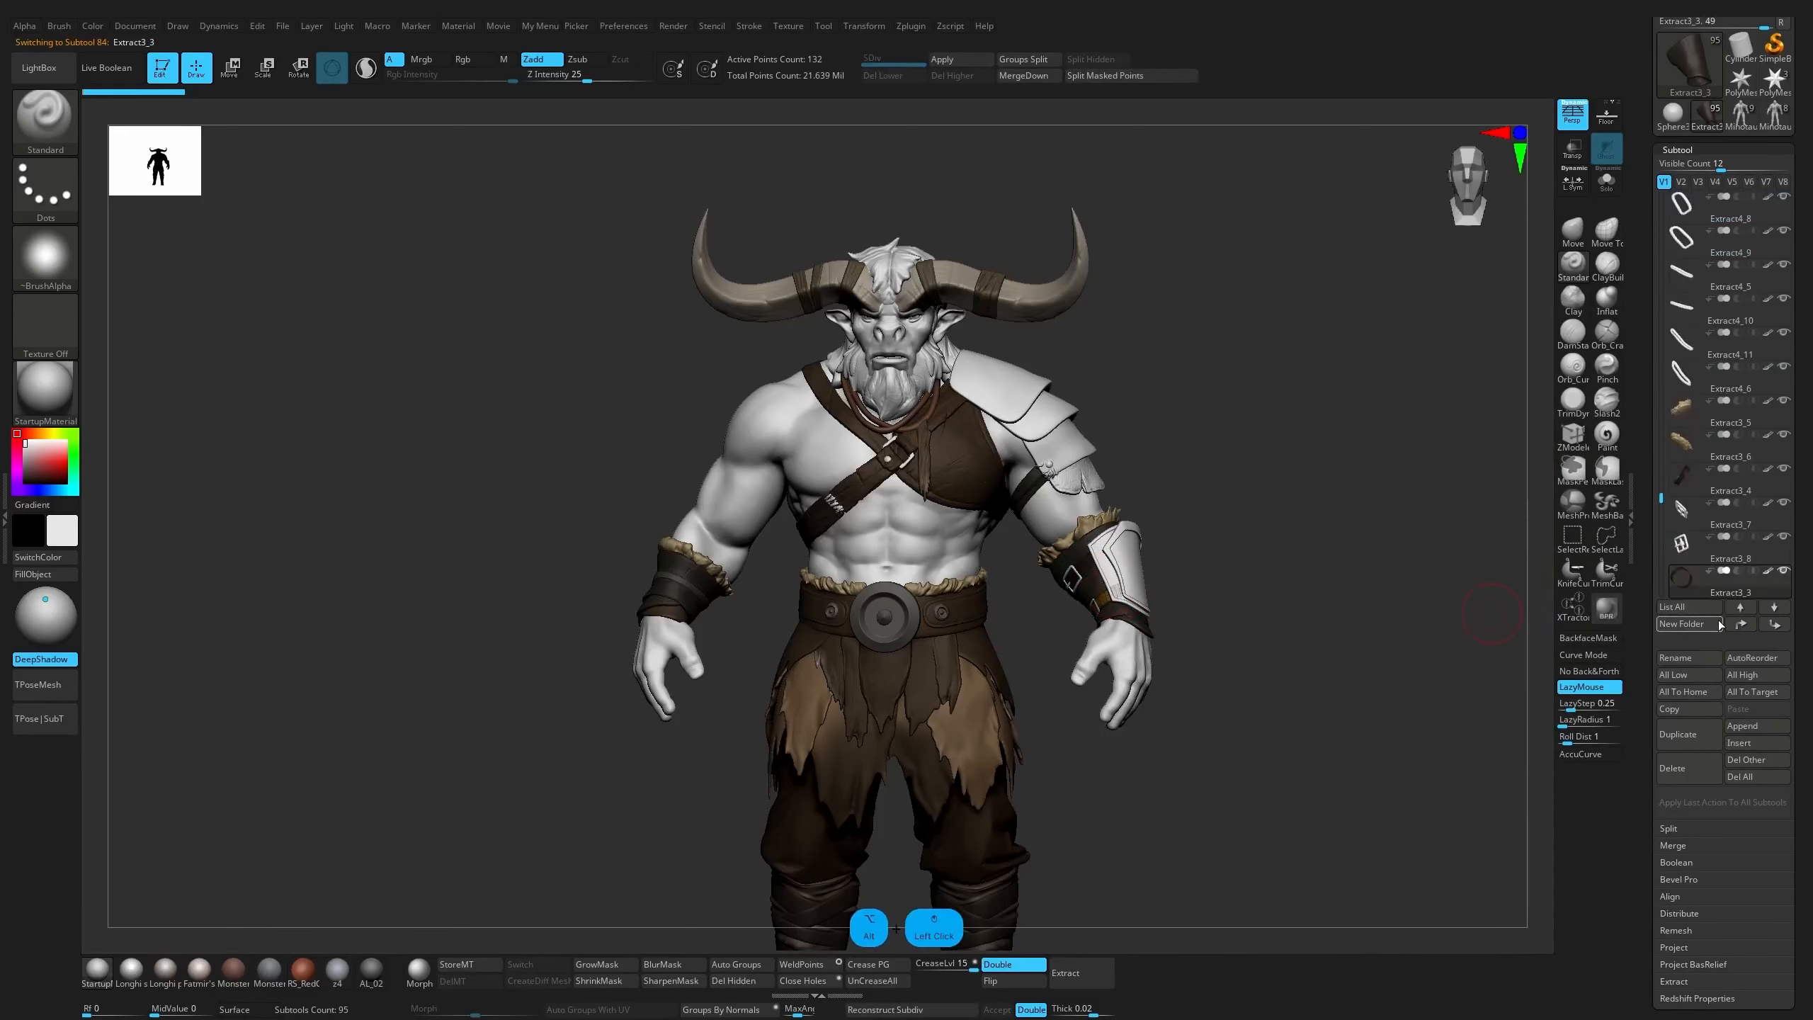
shift+click(1741, 624)
drag(1722, 219, 1736, 459)
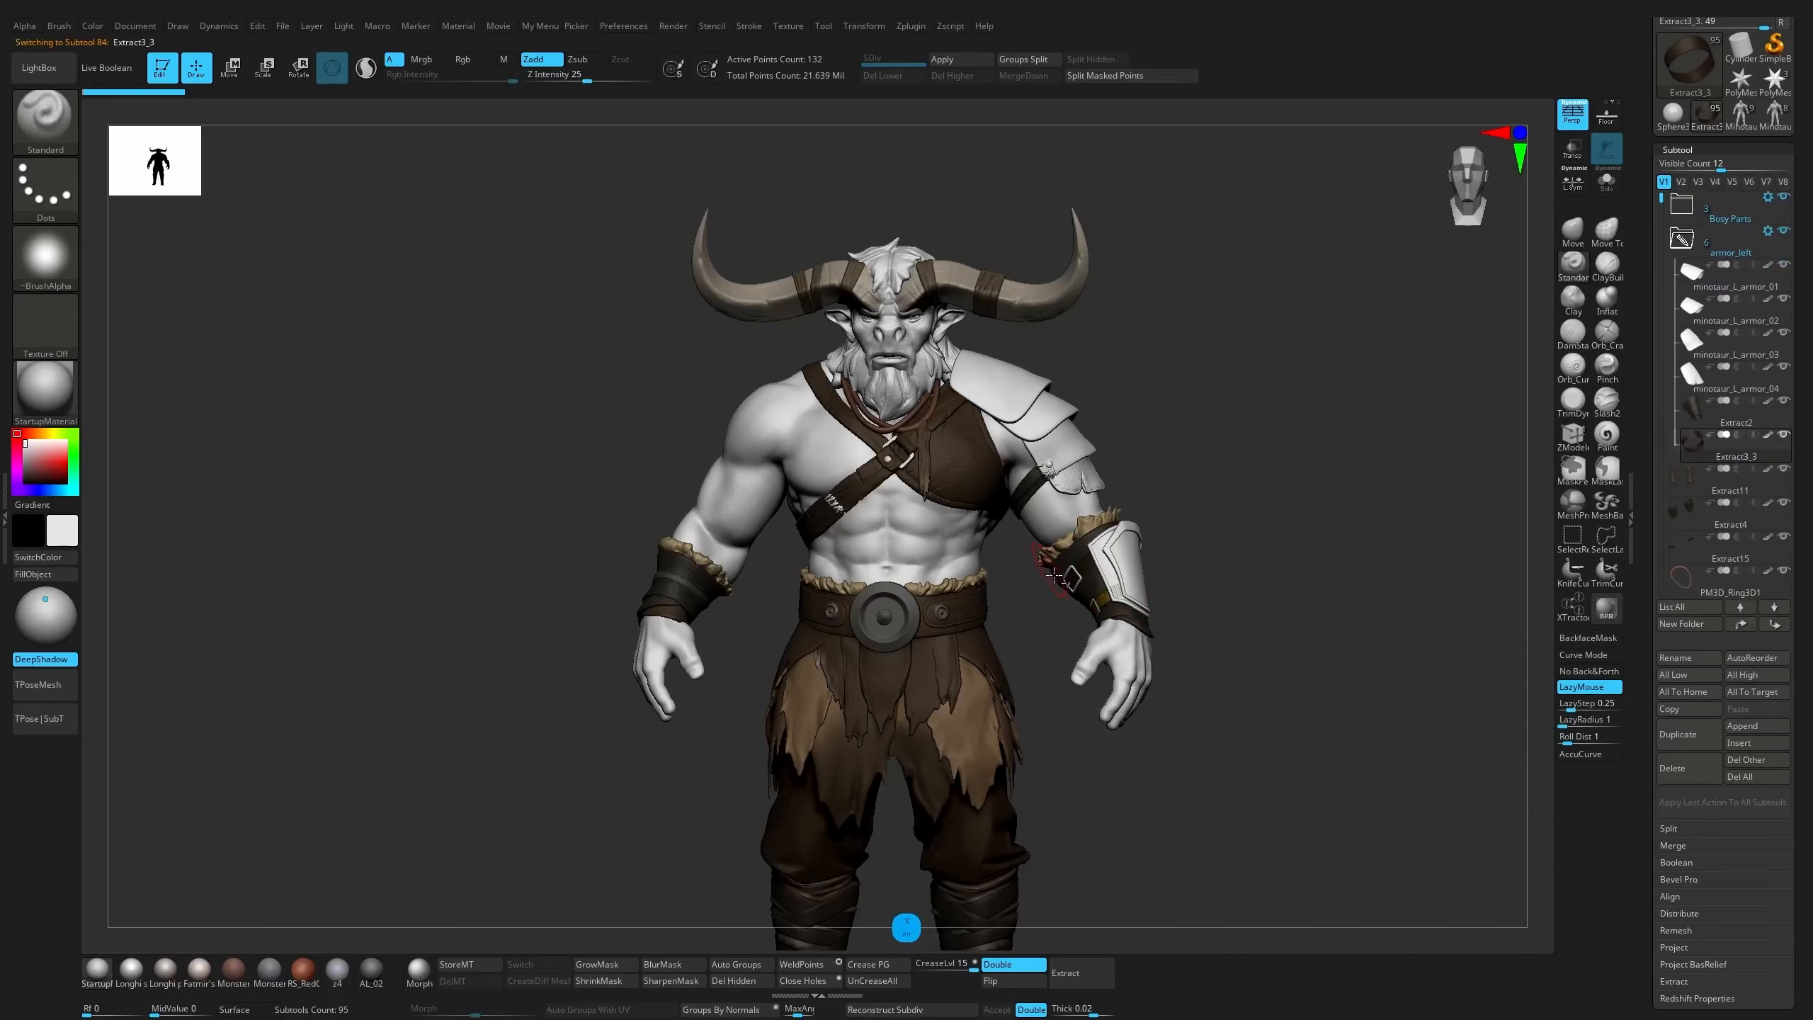
alt+click(1074, 573)
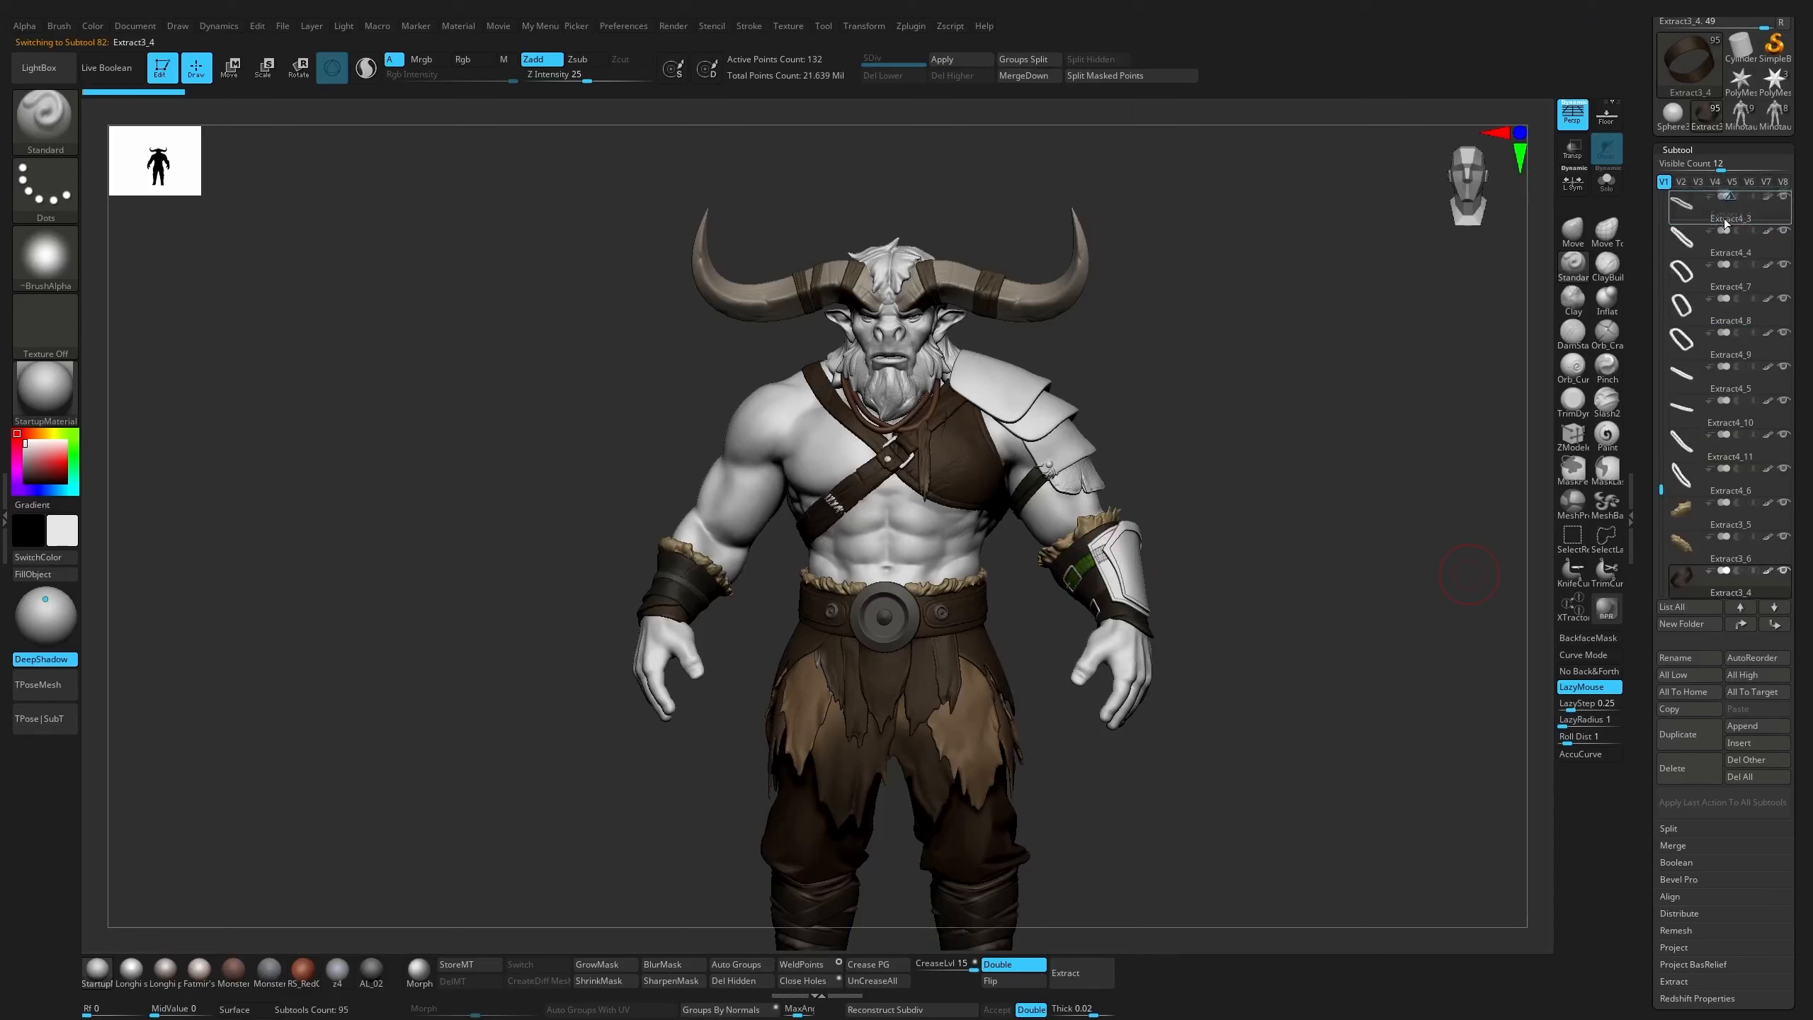
drag(1725, 224, 1772, 454)
shift+click(1740, 625)
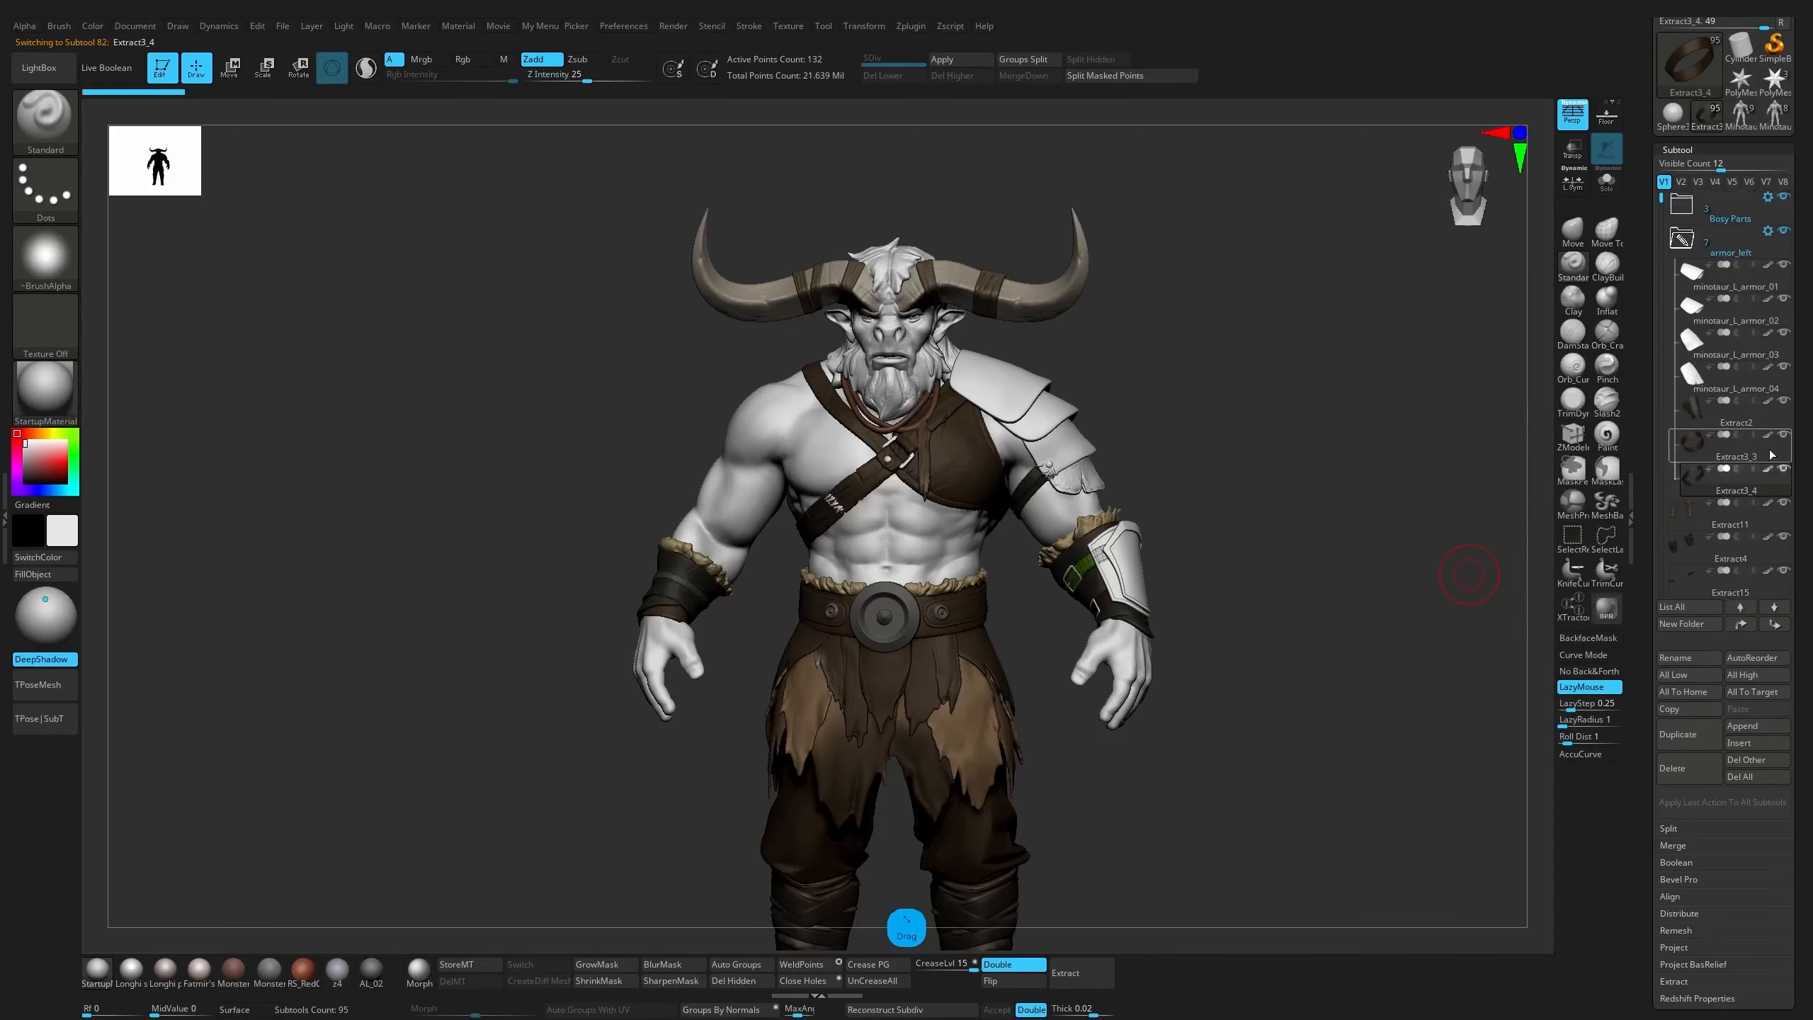
Rename the forearm bracer subtool, Extract2, as minotaur_wrist_leather_01
click(1719, 426)
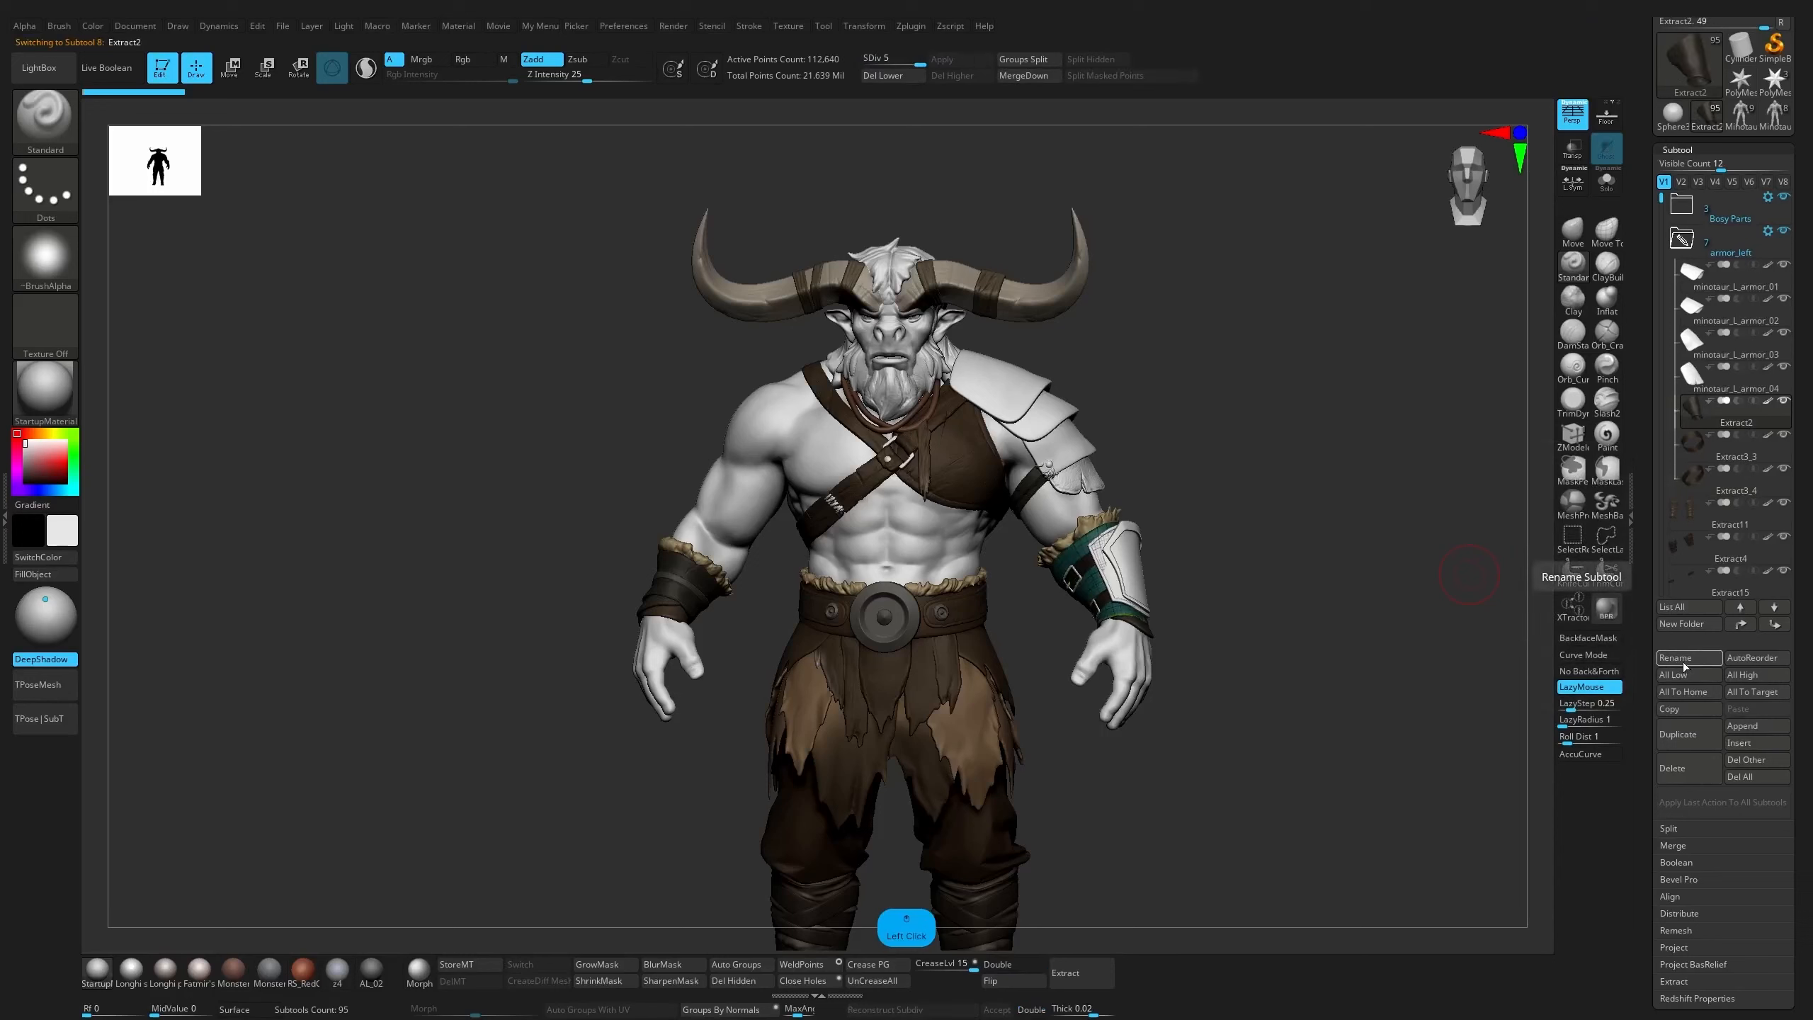
click(1686, 665)
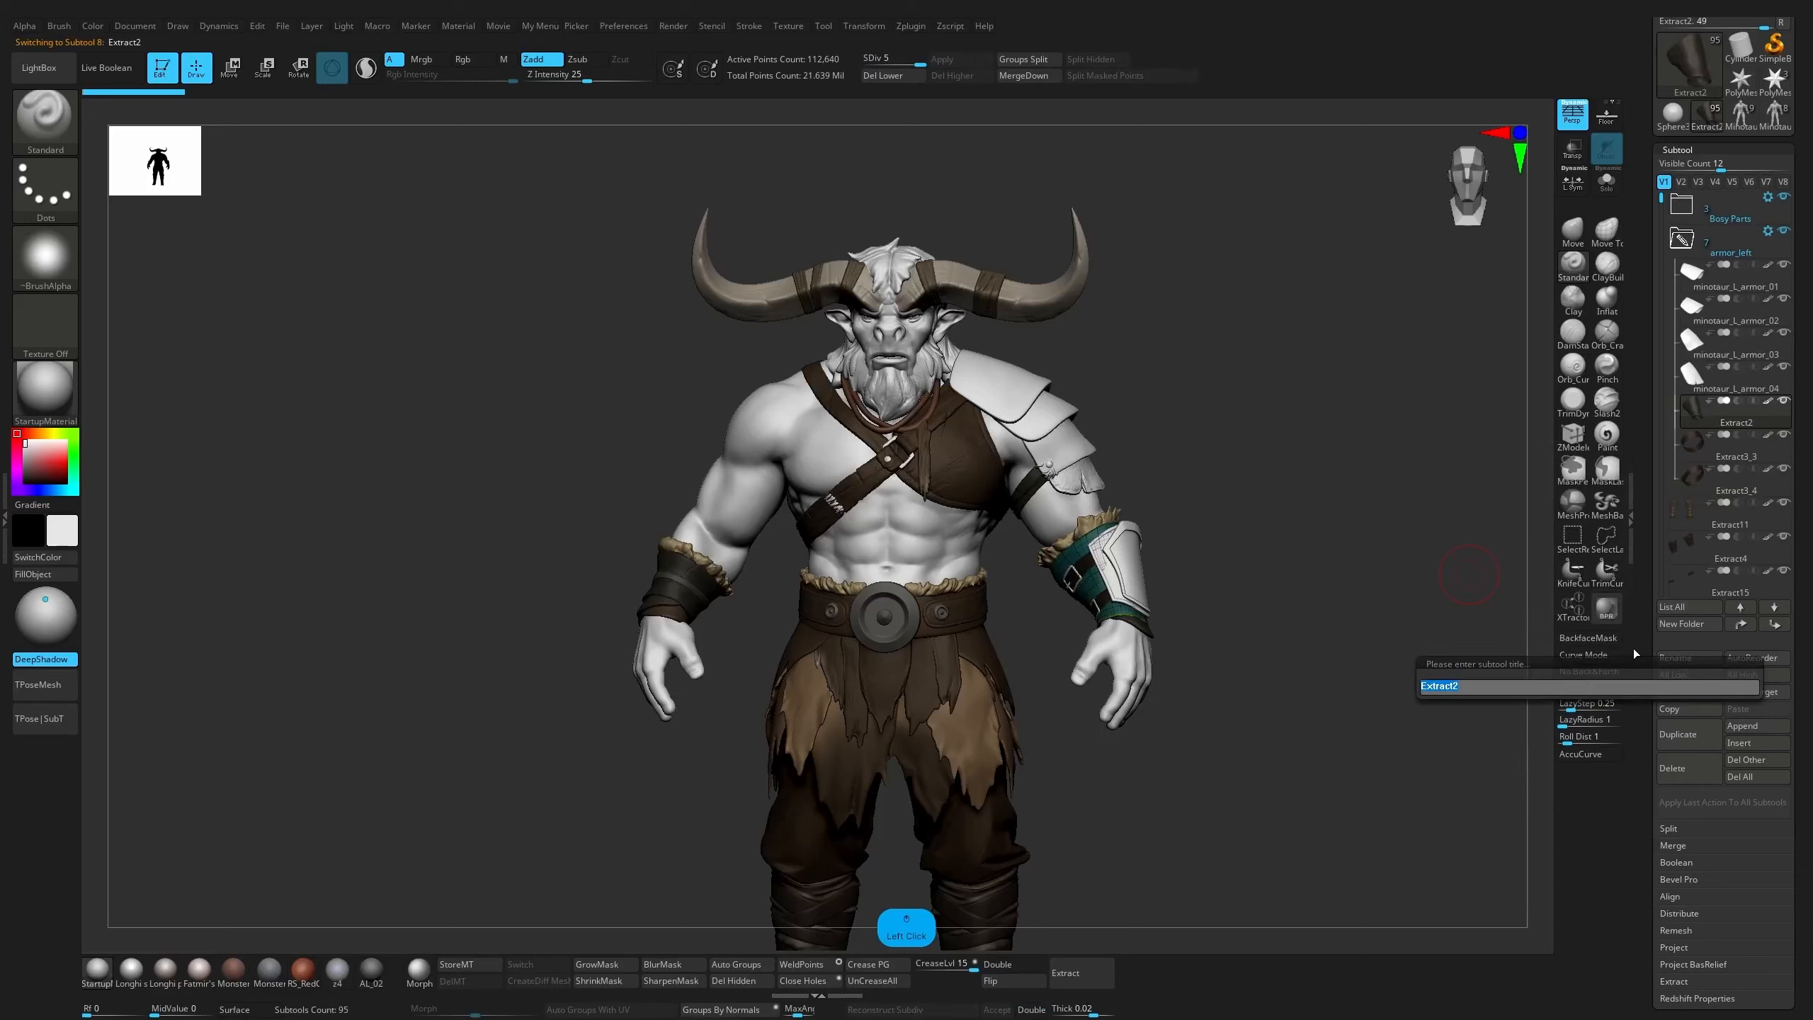
text(minotaur_L_armor_01)
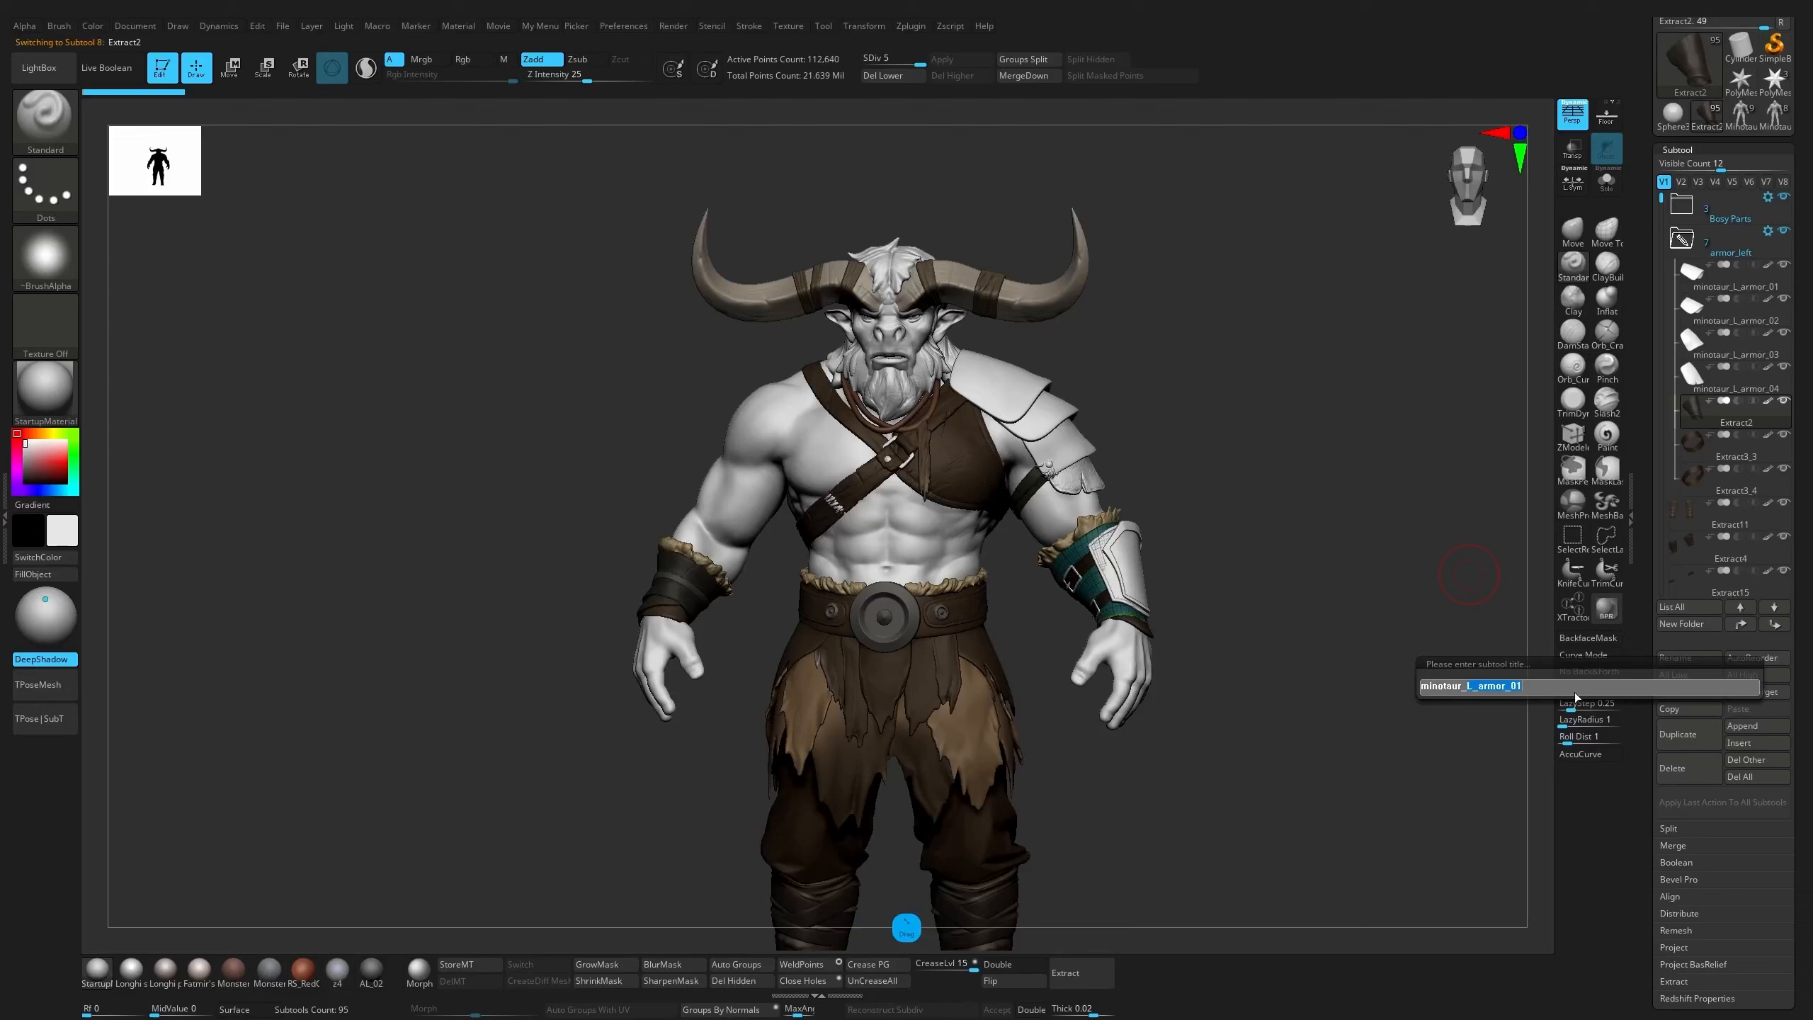
drag(1575, 691, 1559, 685)
text(minotaur_wri)
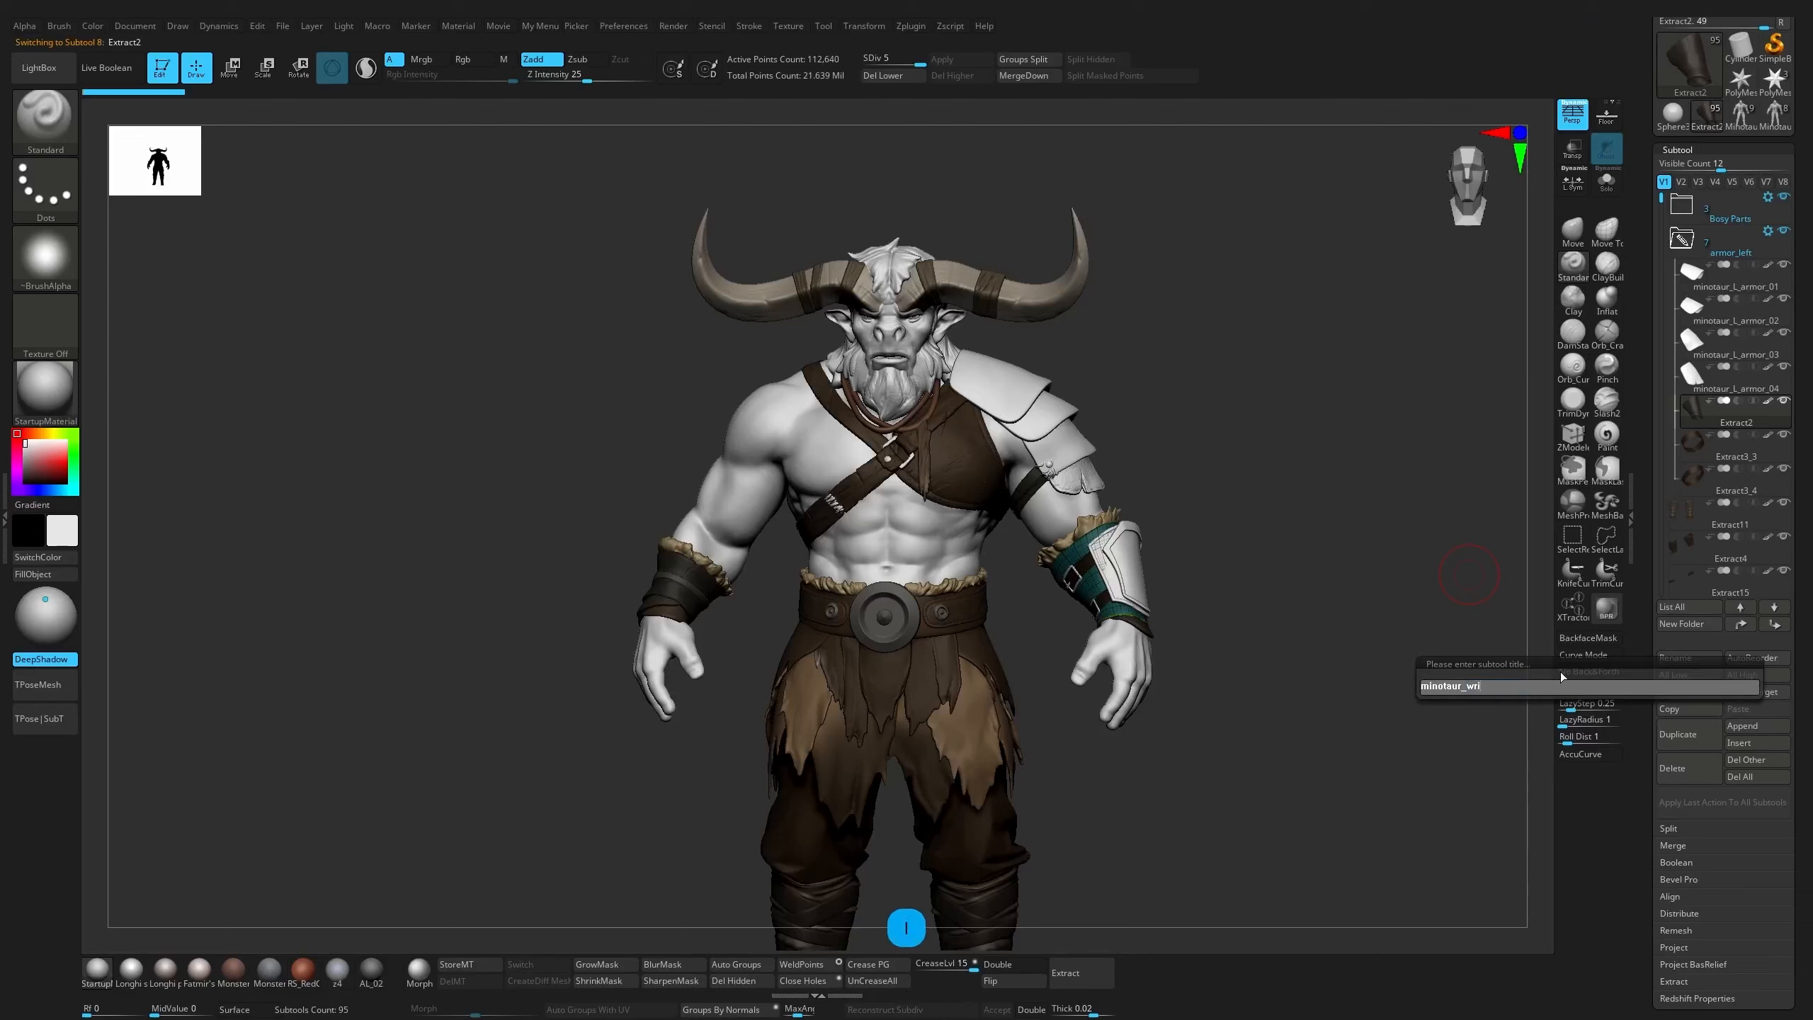
text(st_a)
text(r)
key(BackSpace)
key(BackSpace)
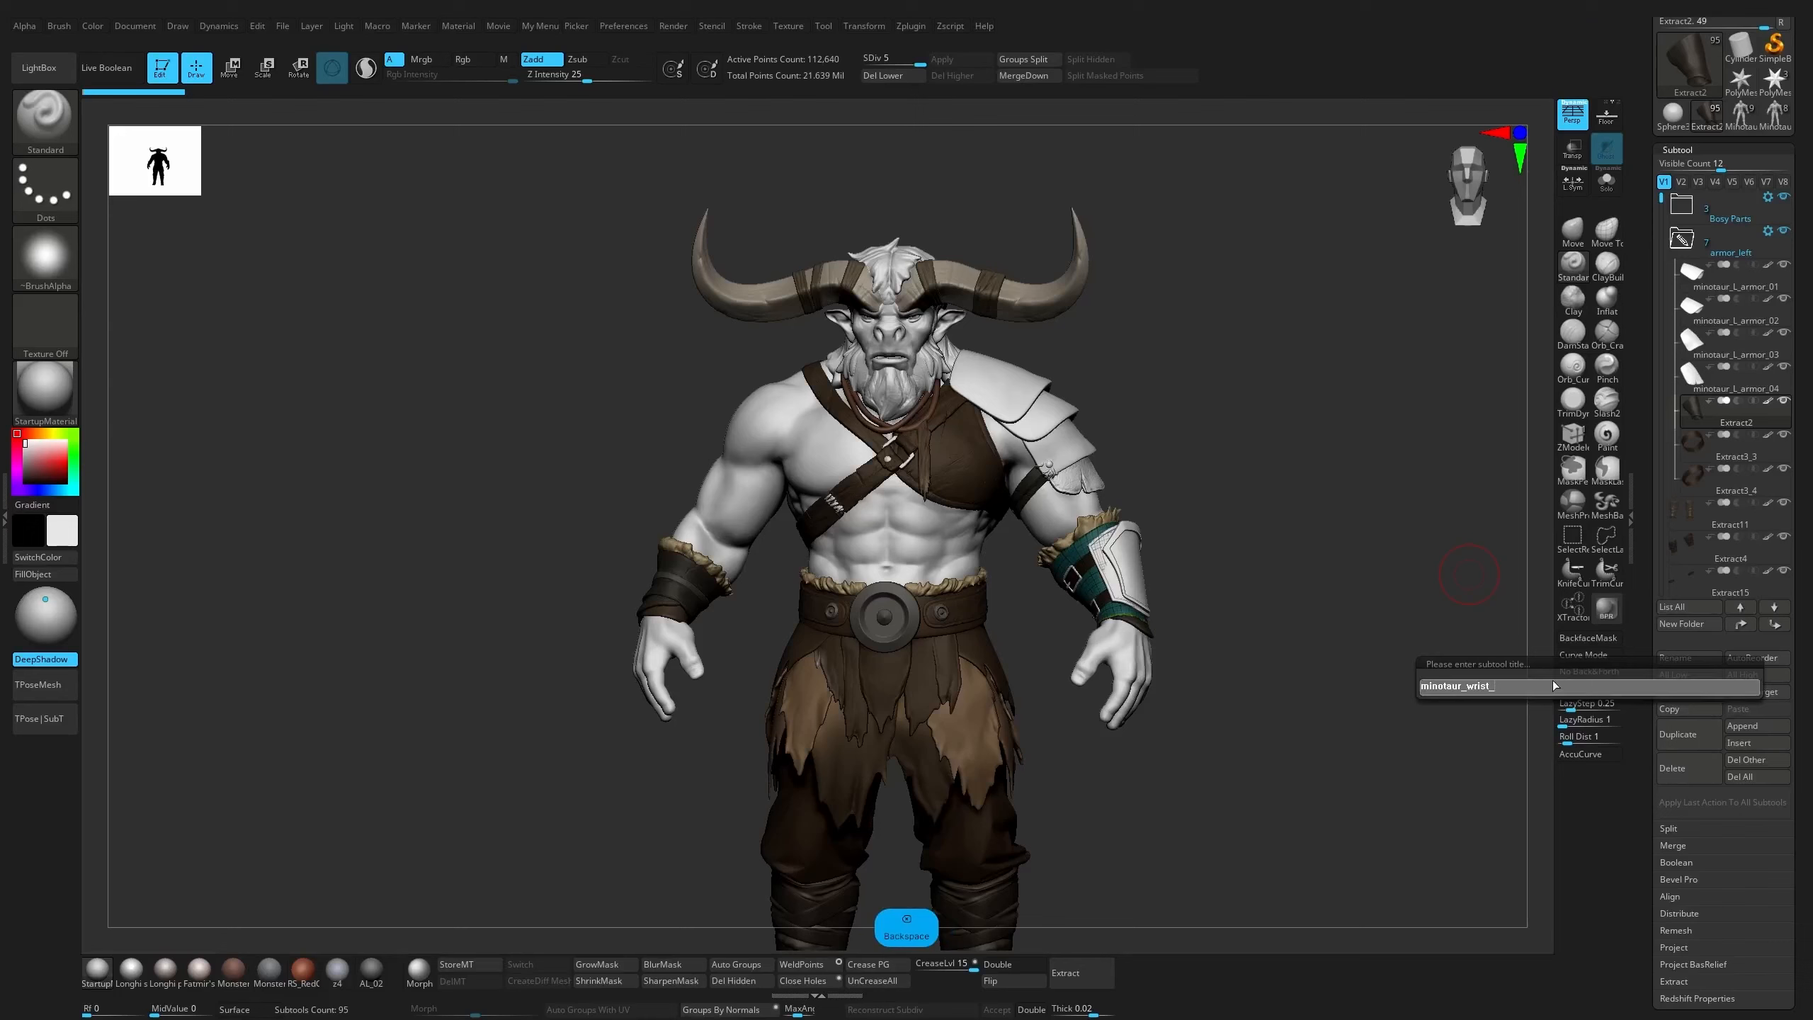
text(leath)
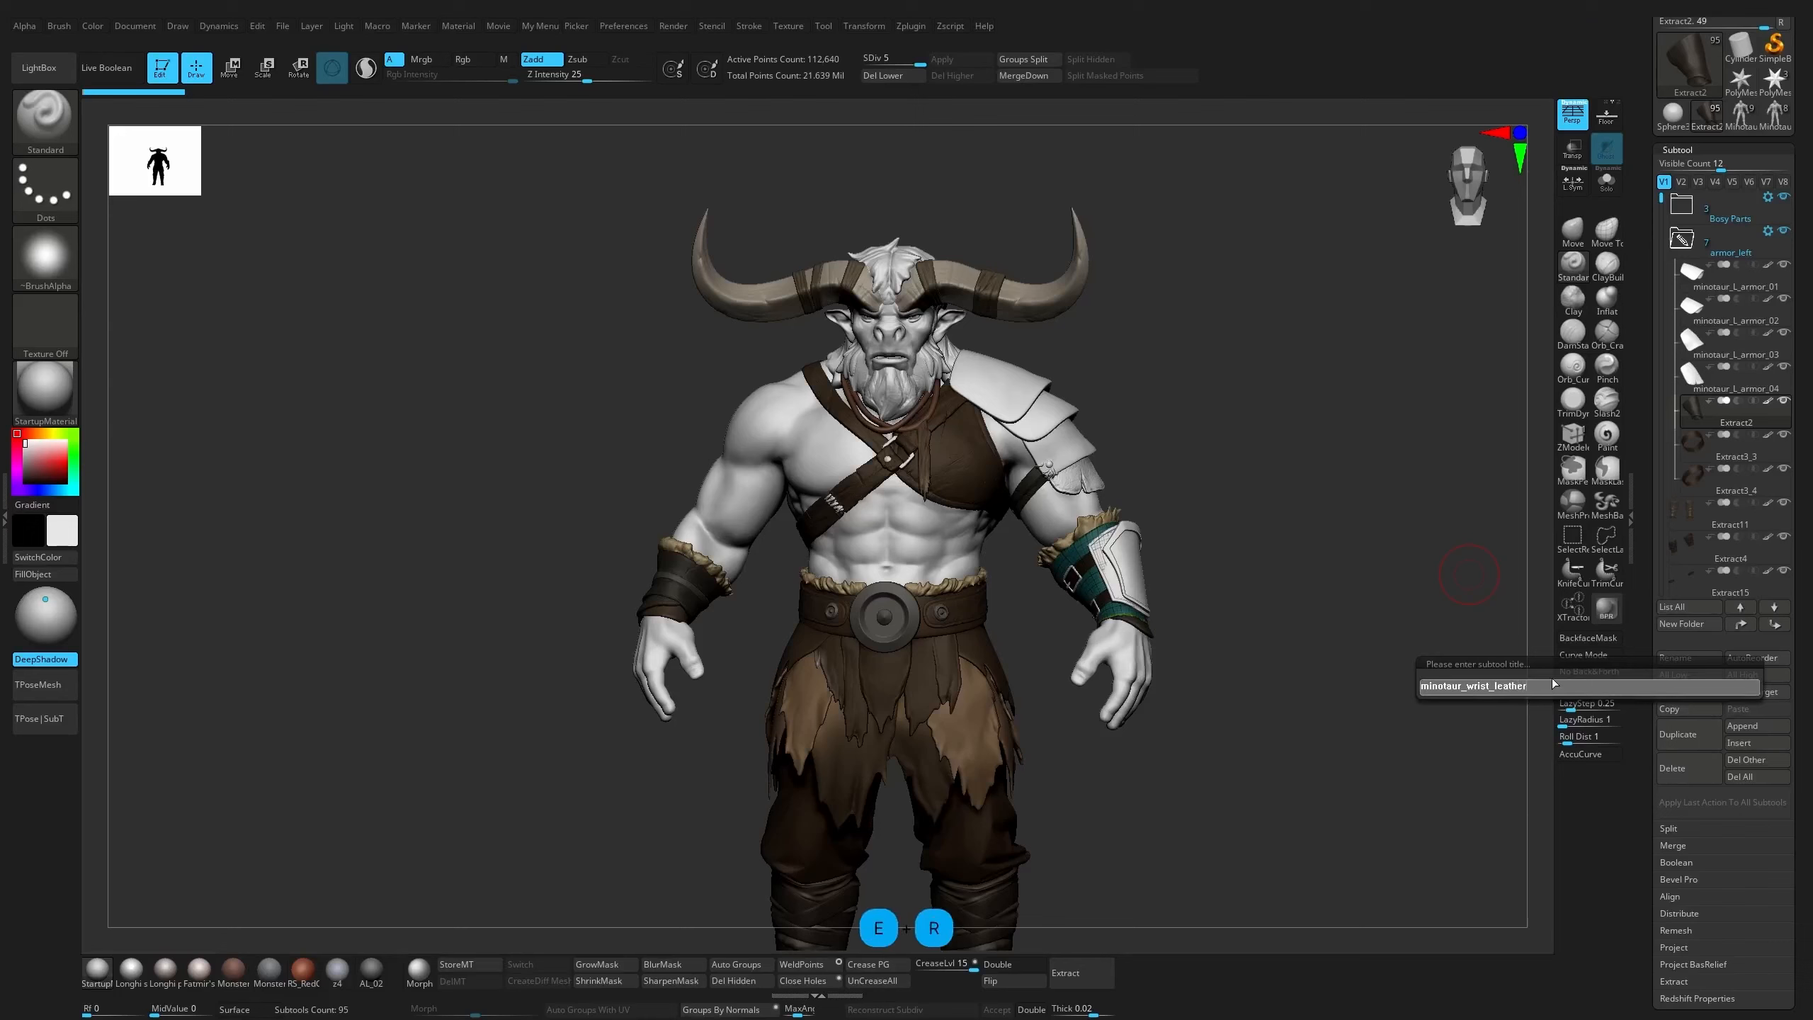
text(er_)
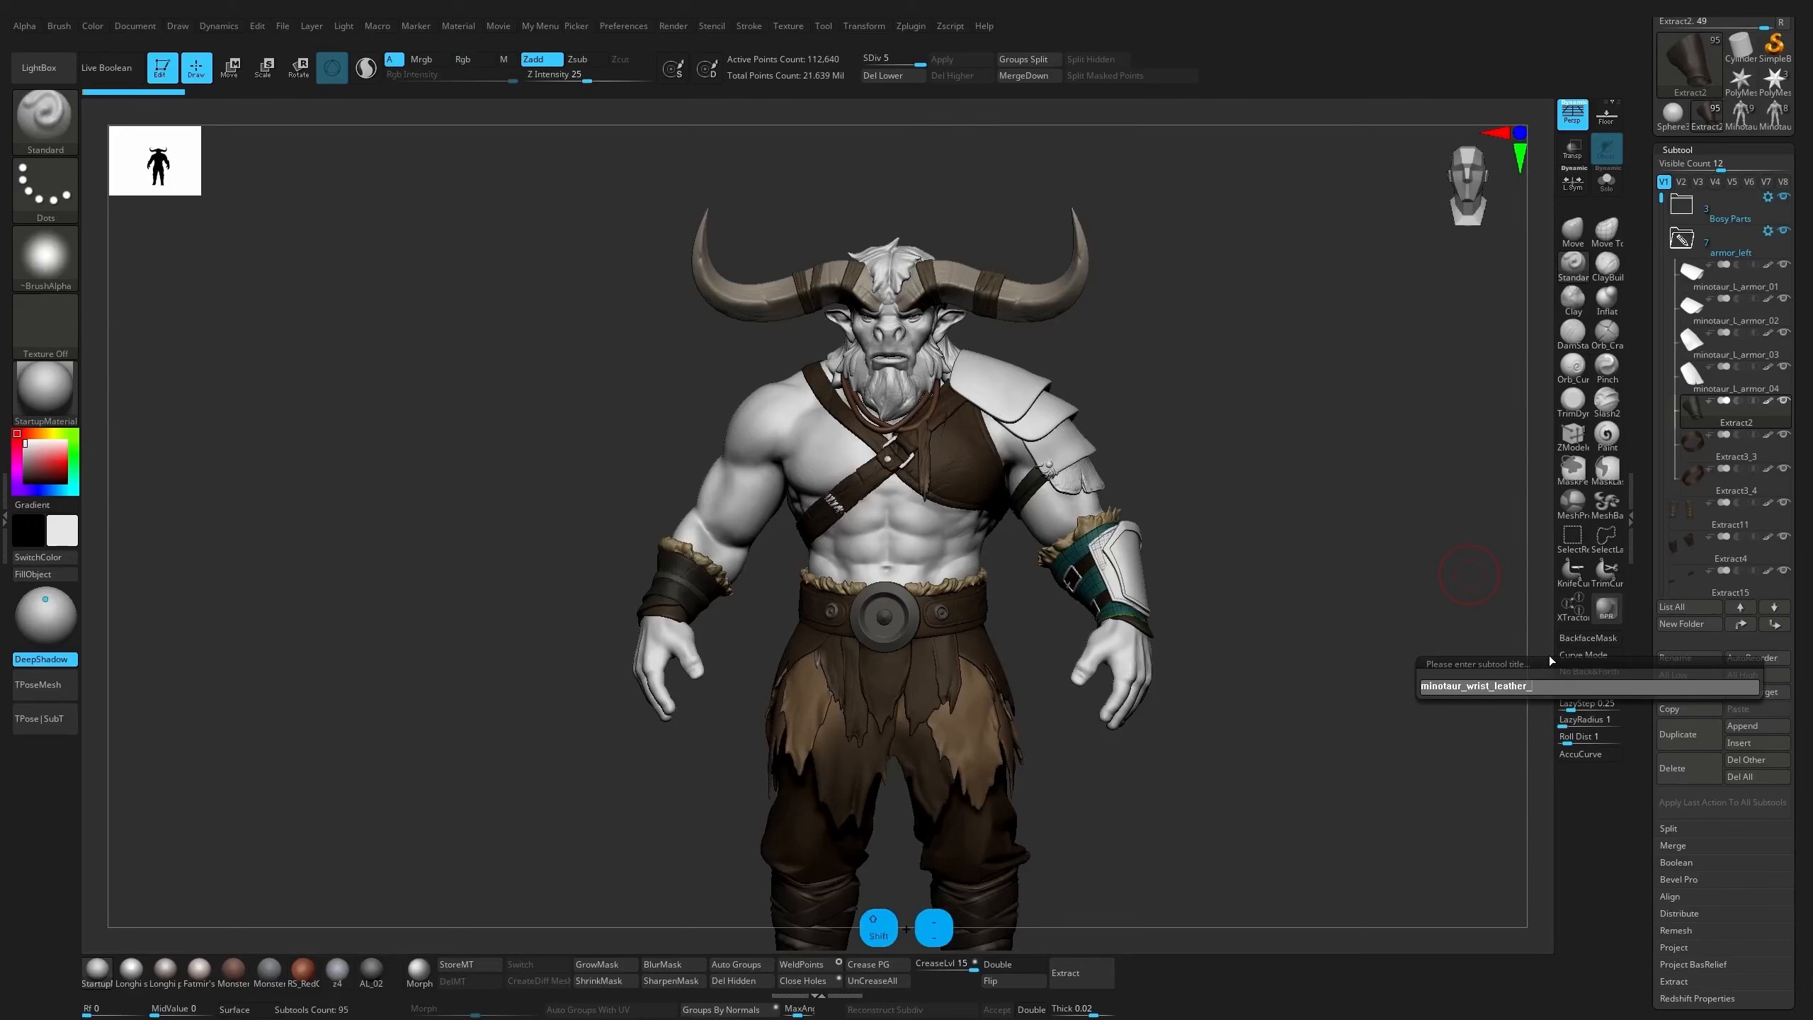
text(01)
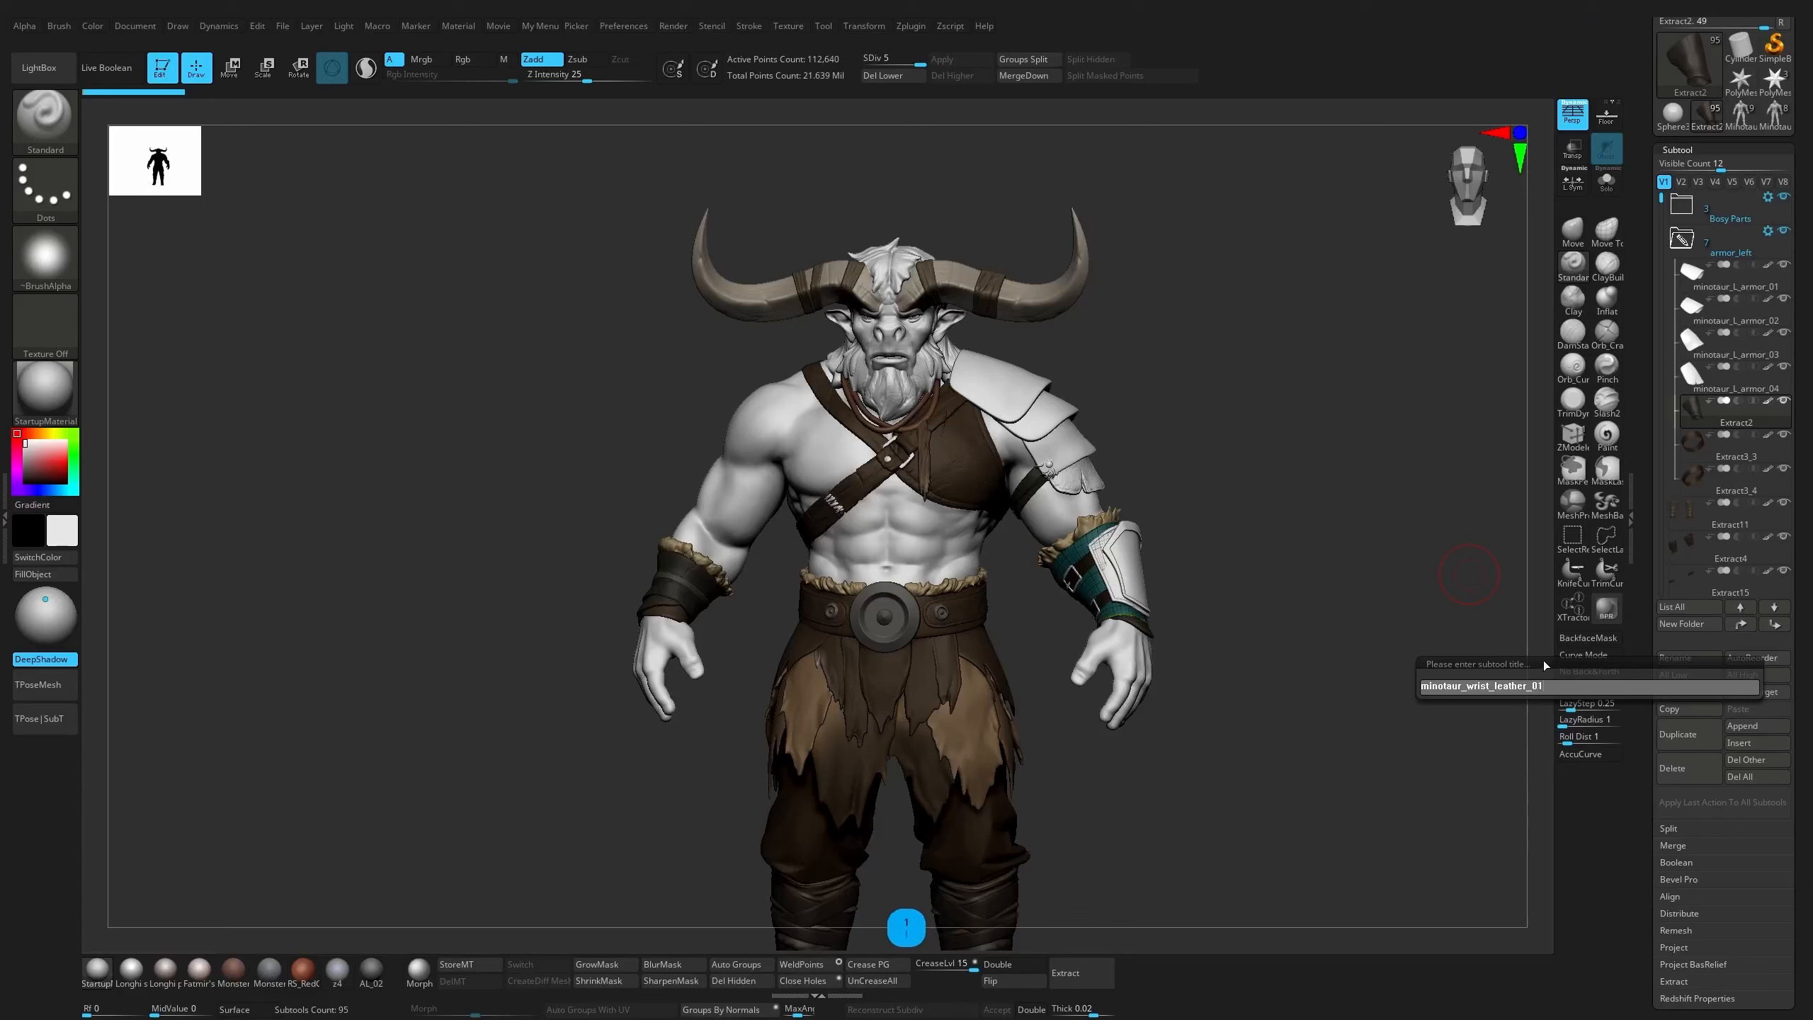
key(Return)
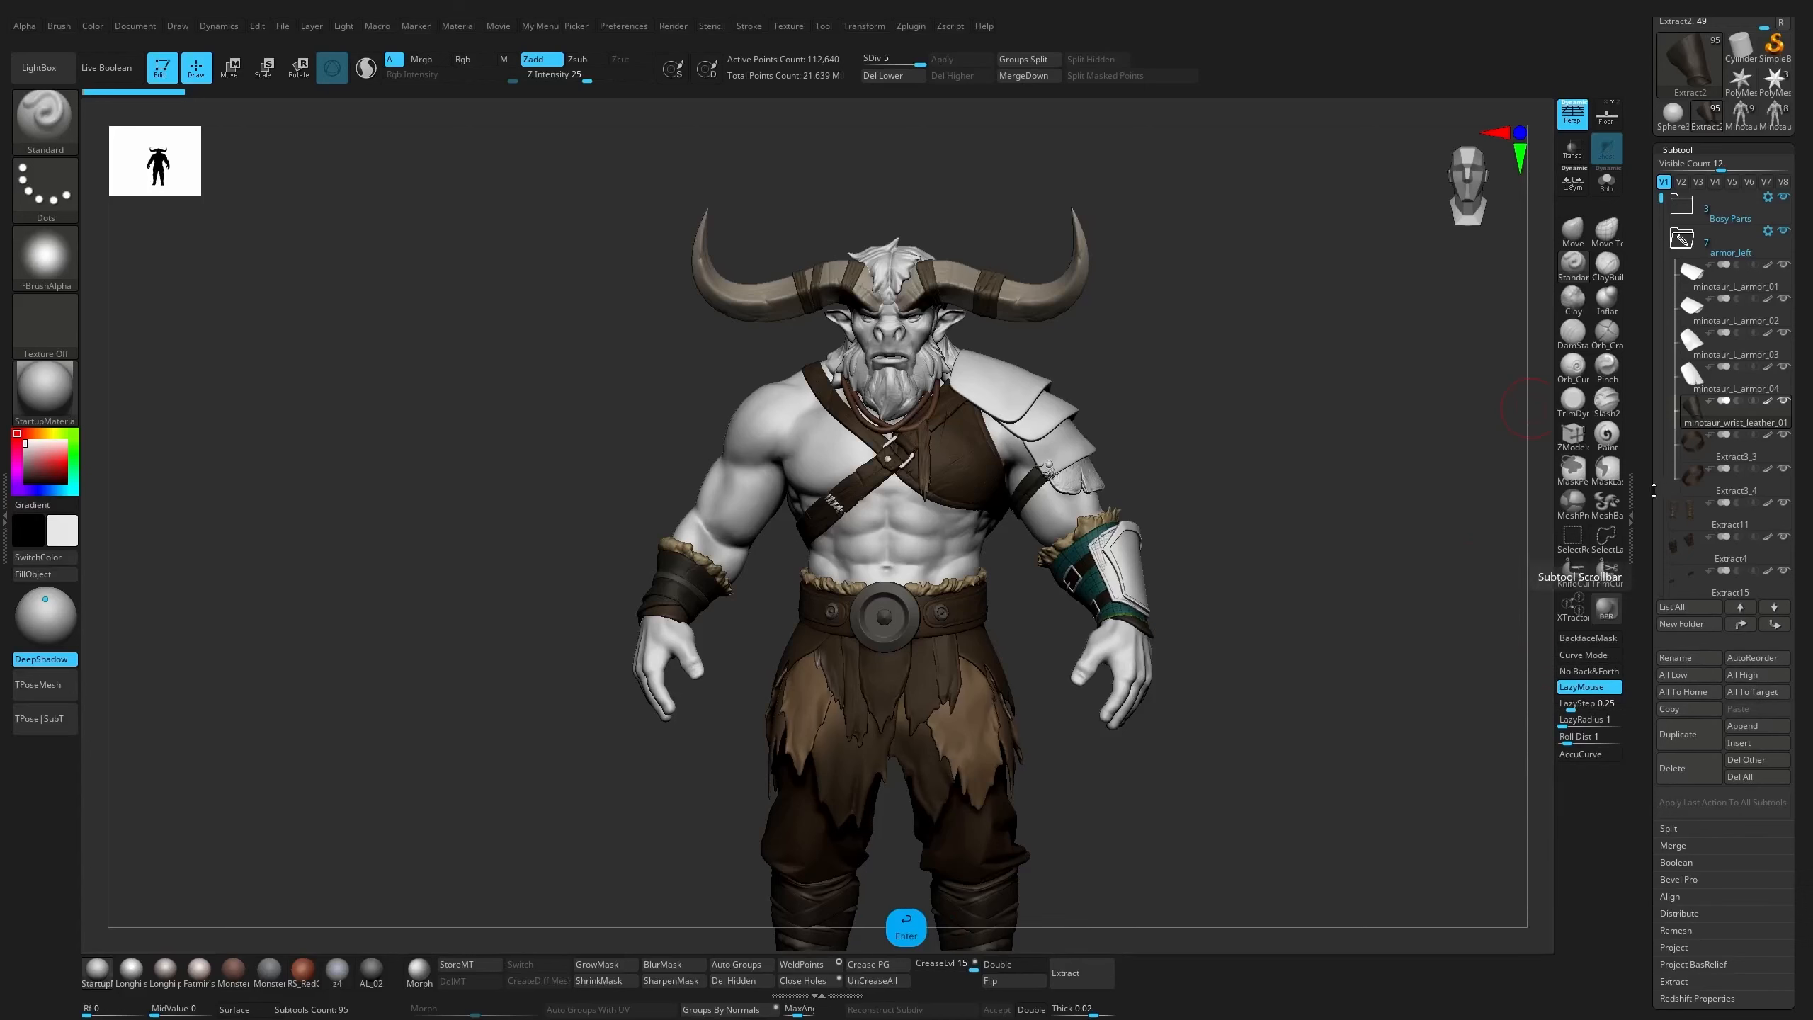
click(1720, 446)
click(1713, 492)
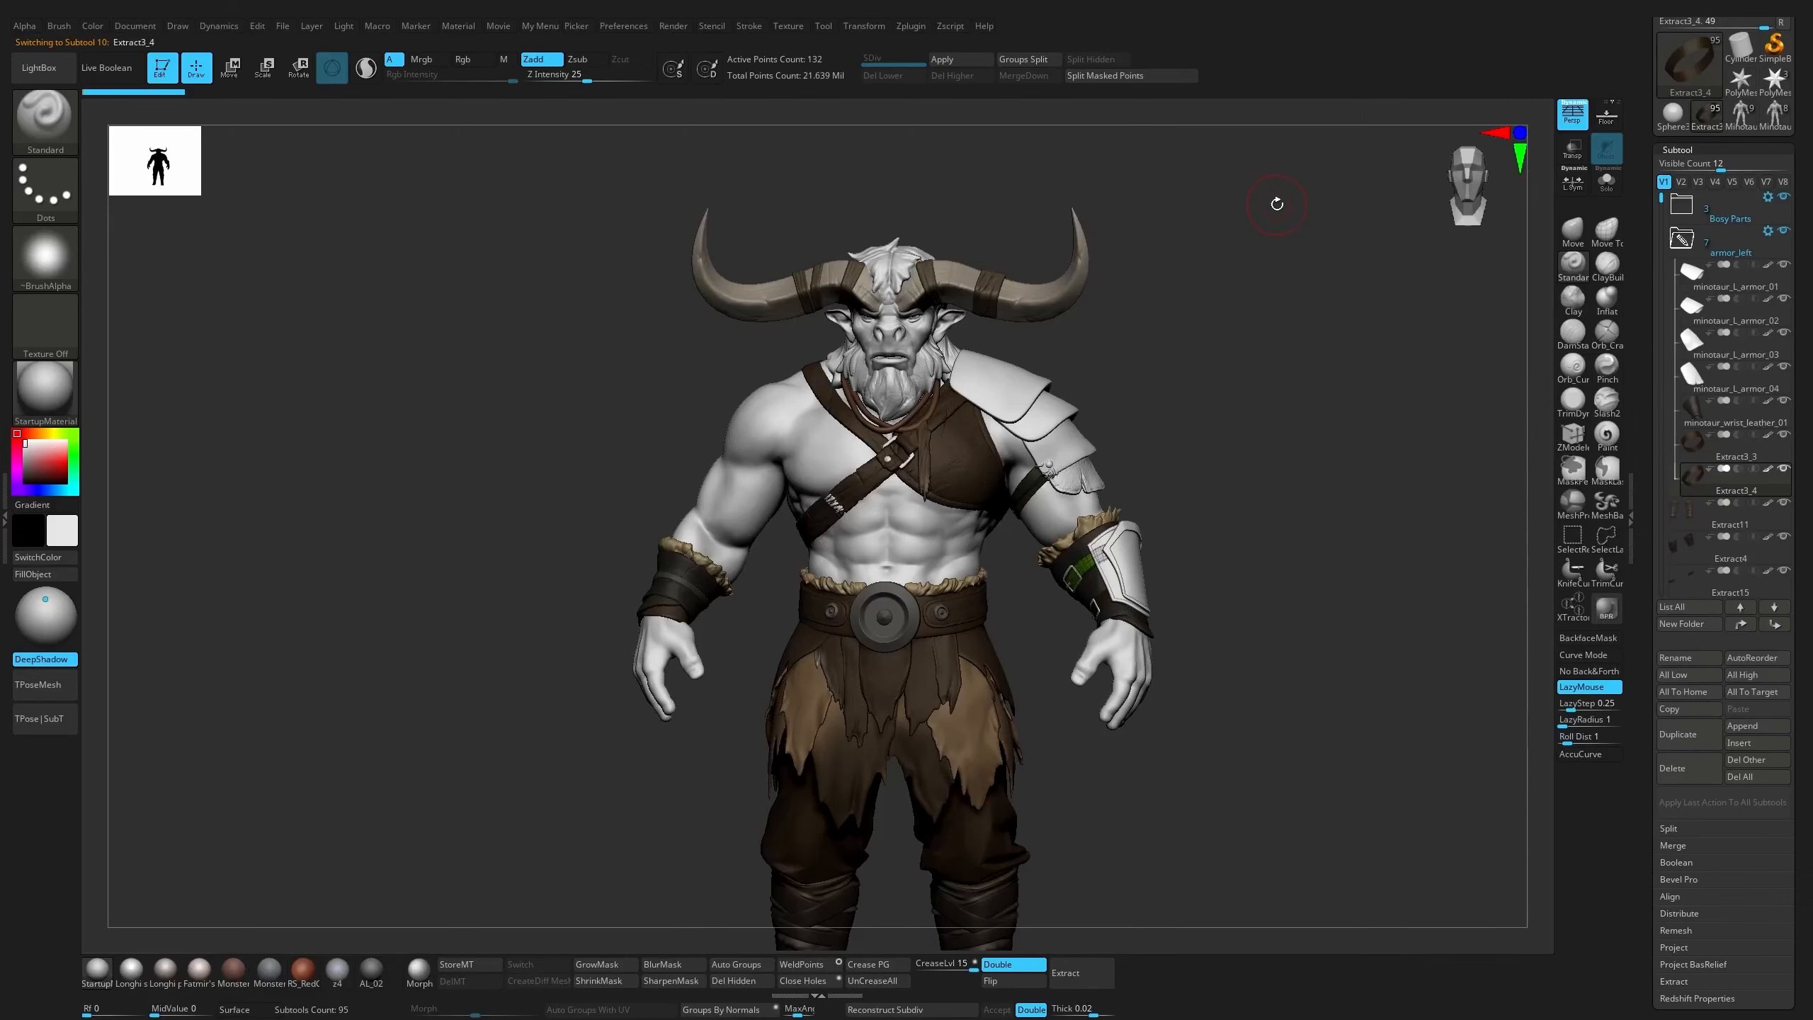
Switch to the detailed Minotaur_Body tool with organized folders, turn off the polygroup wireframe display, and show the full figure
click(1772, 127)
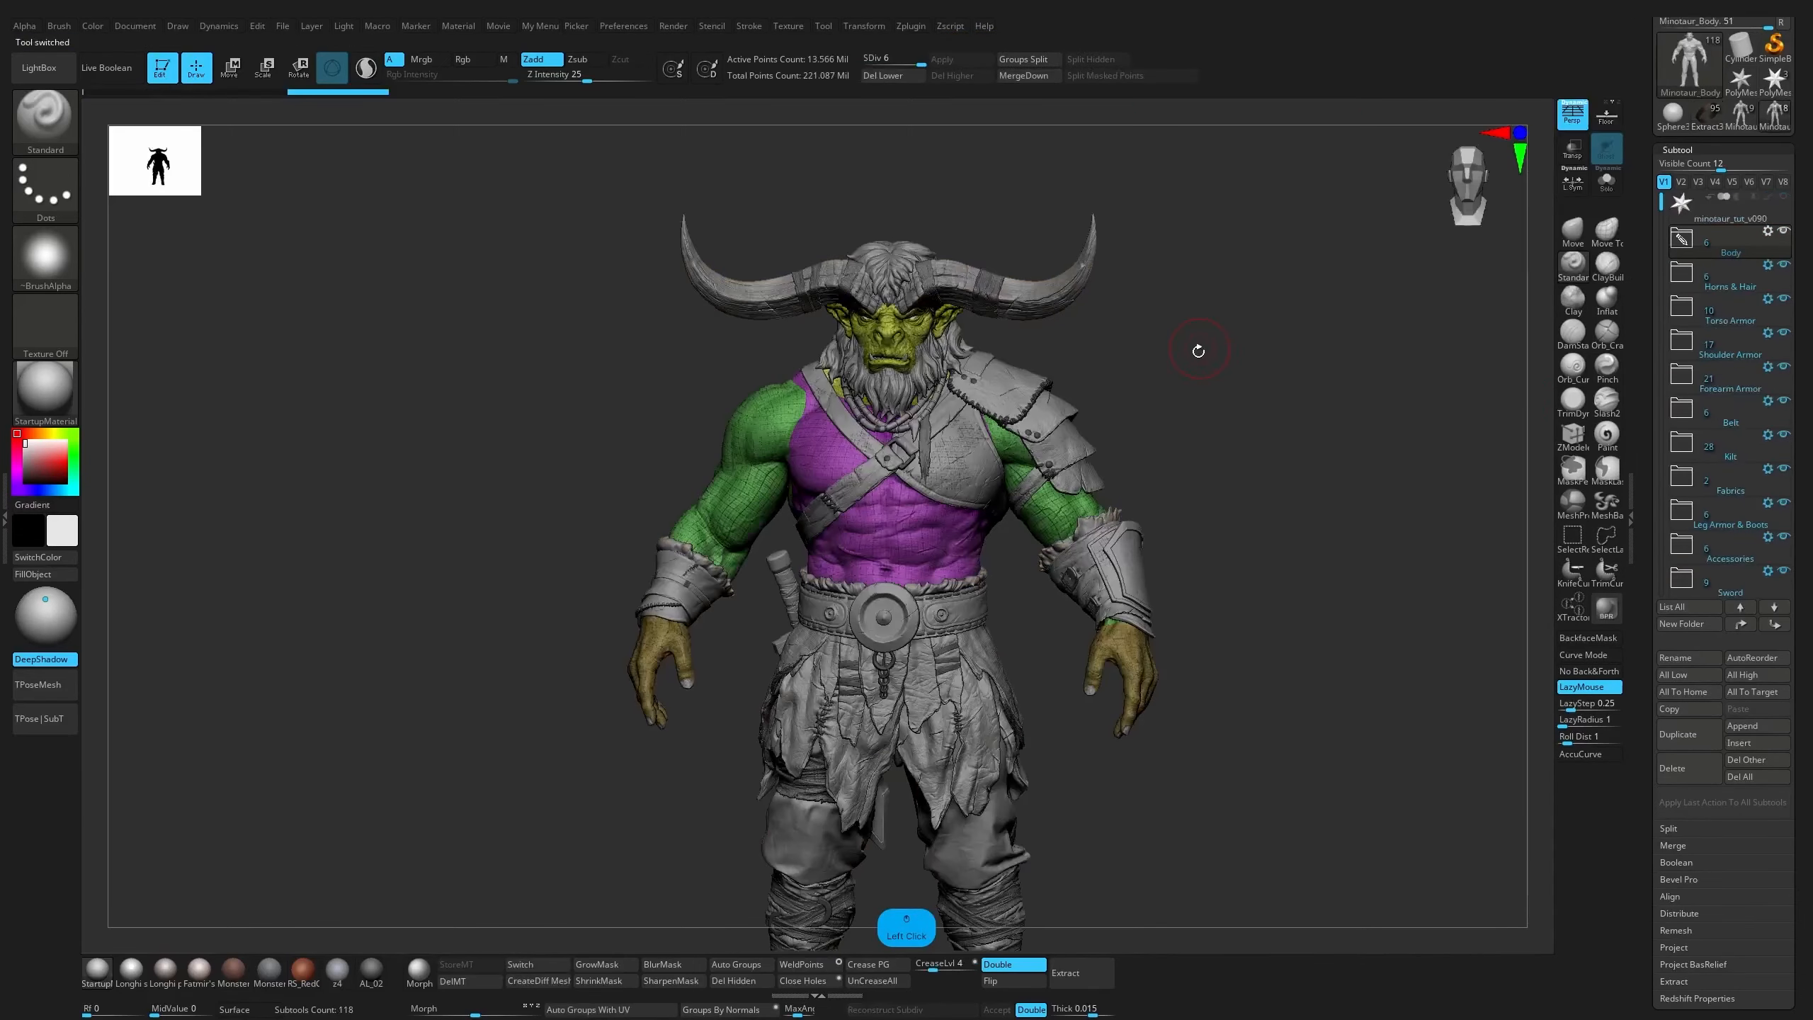
key(shift+f)
mouse_move(1260, 415)
alt+mouse_down()
mouse_move(1243, 318)
mouse_move(1238, 364)
alt+mouse_up()
alt+drag(1237, 364, 1238, 333)
drag(1512, 372, 1478, 307)
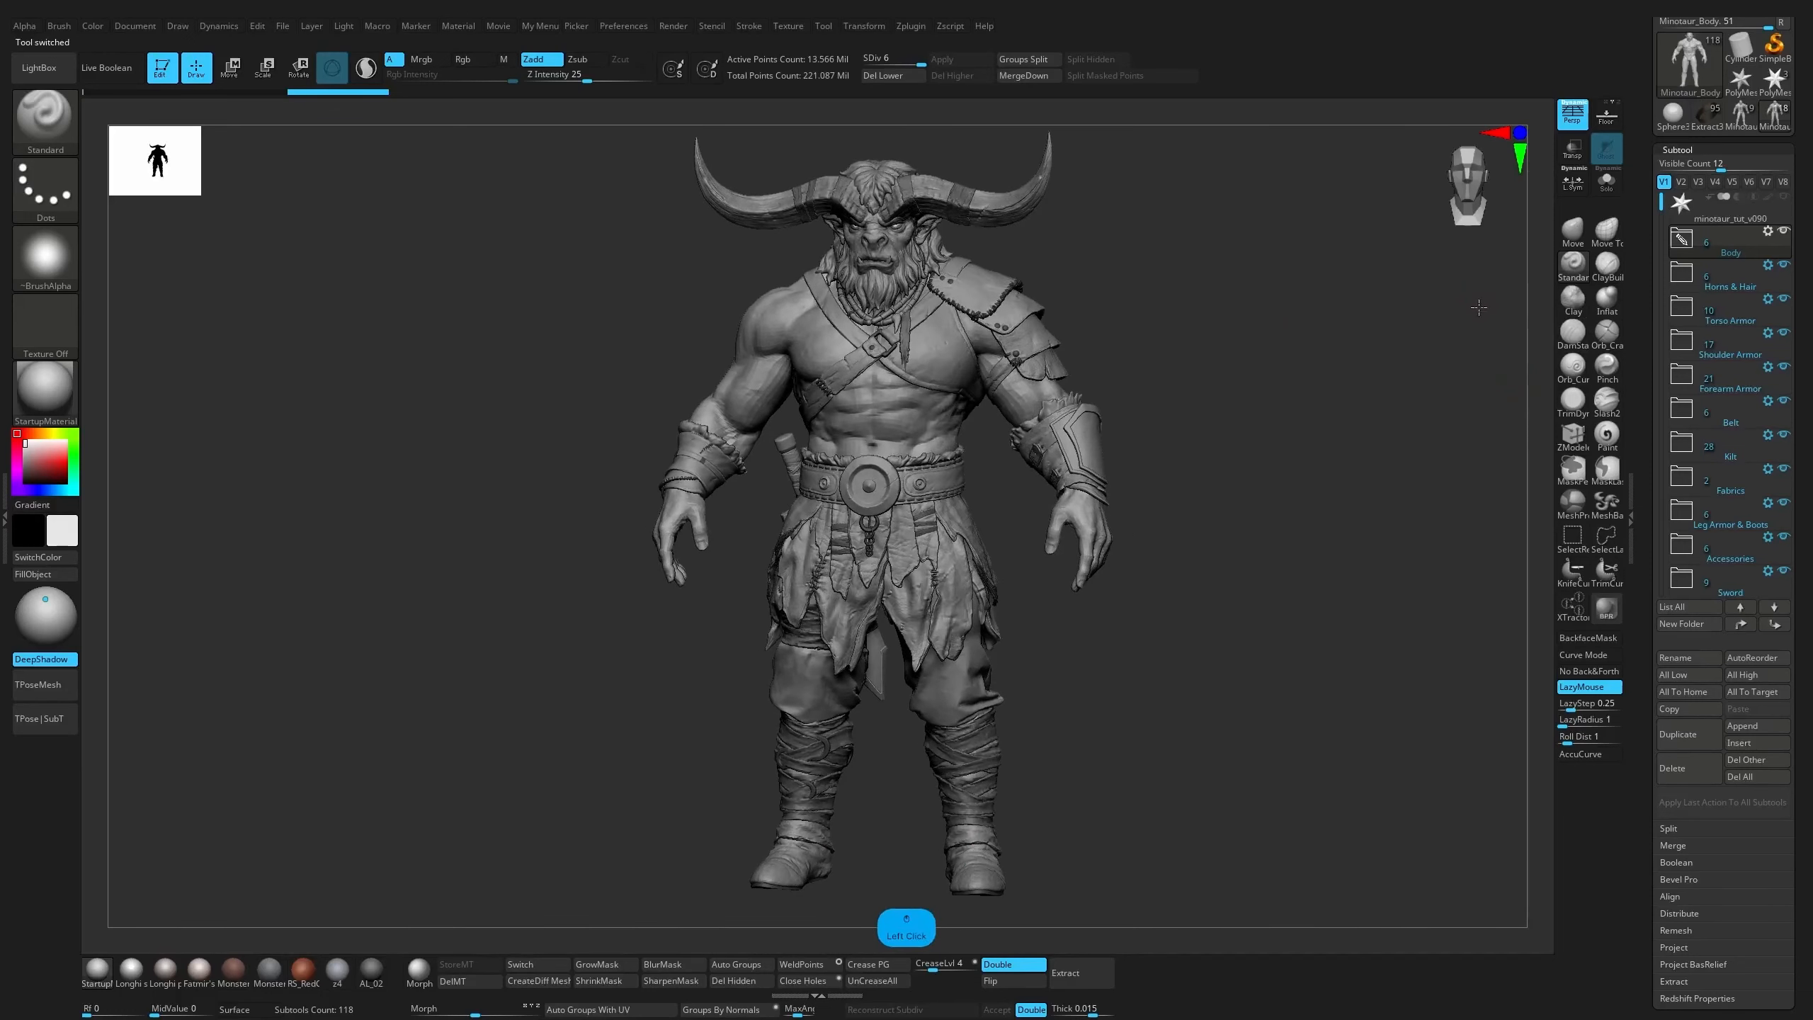
Expand and collapse the Body and Horns & Hair folders to examine the subtools they contain
click(1687, 244)
click(1686, 244)
click(1687, 283)
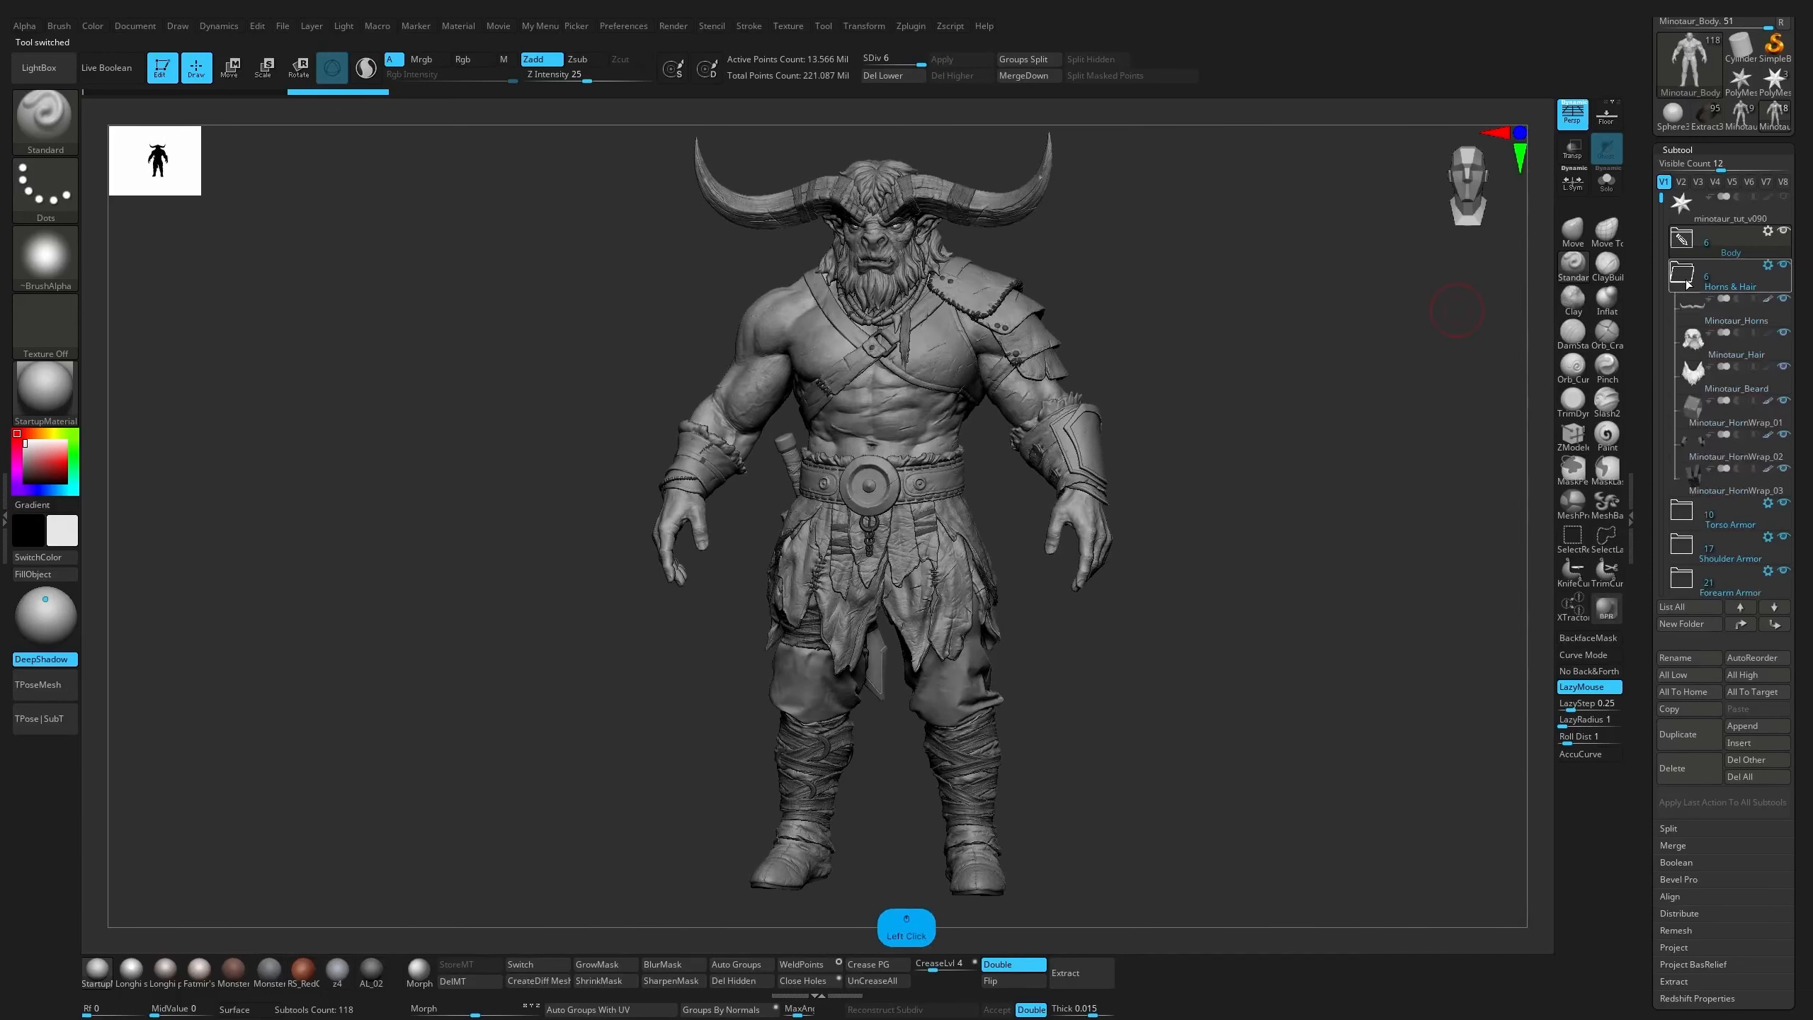
click(1686, 282)
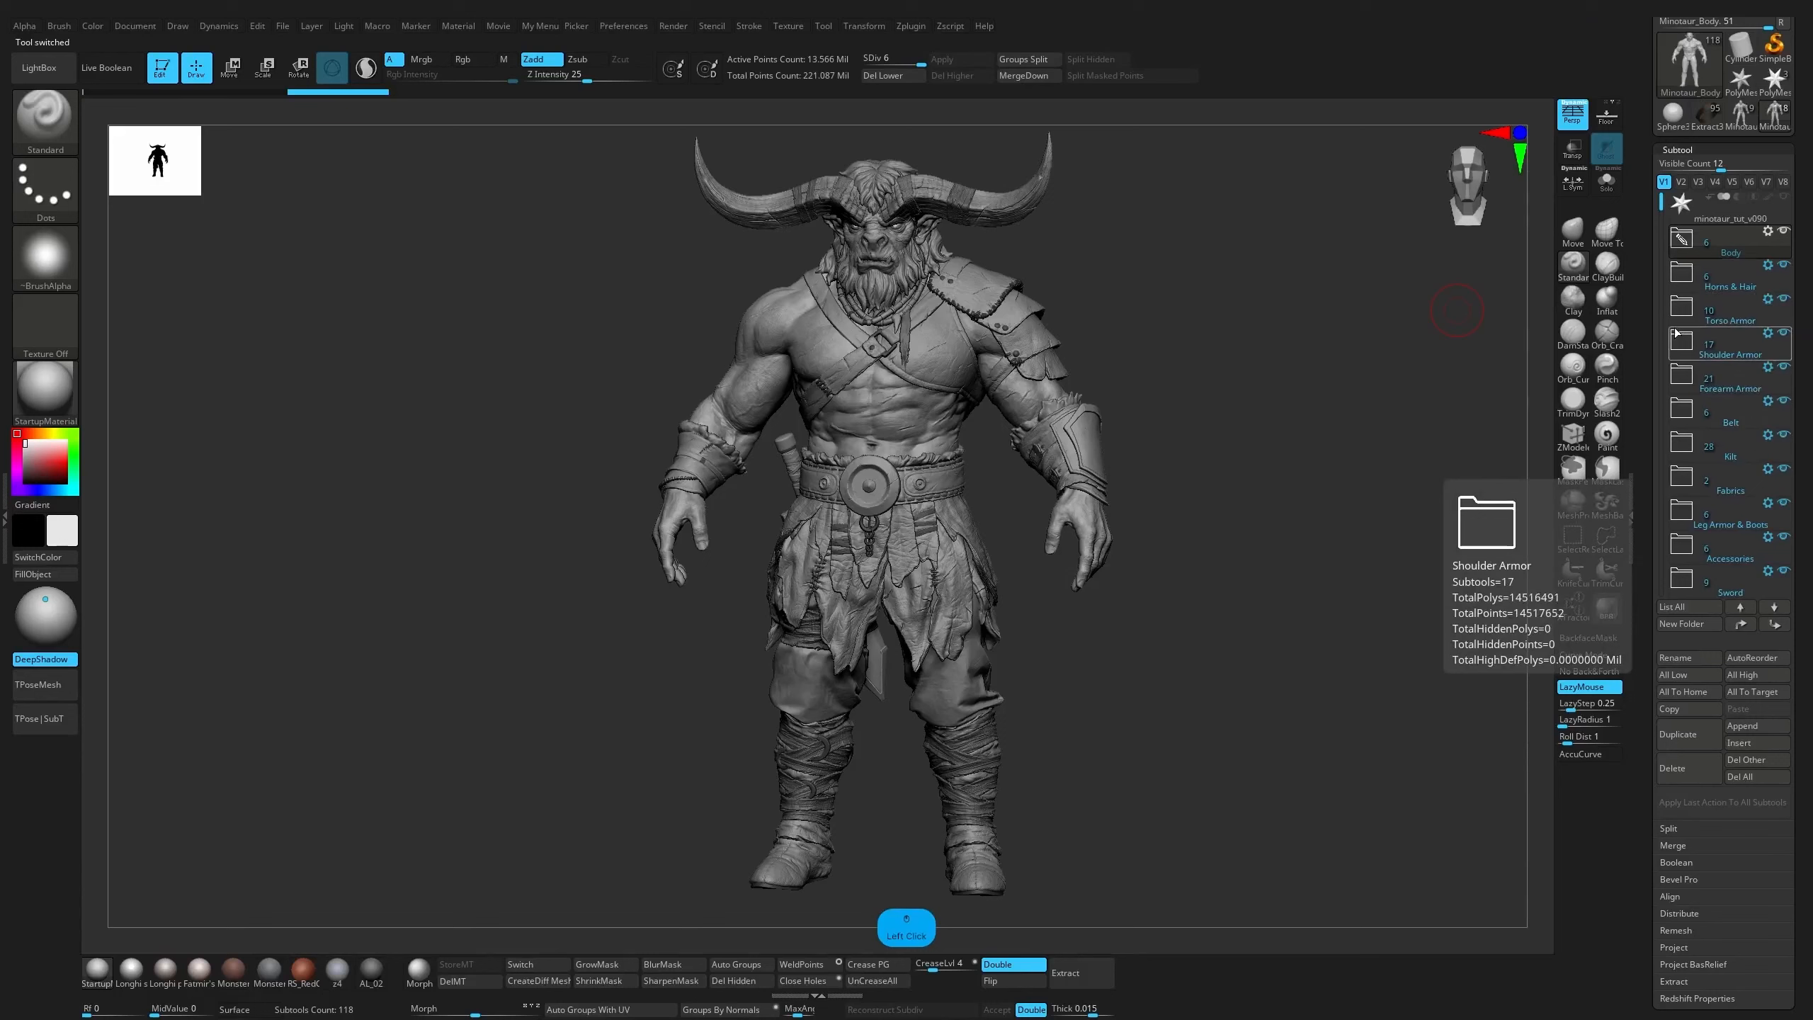
Toggle the Torso Armor, Forearm Armor, Belt, Kilt, and Leg Armor & Boots folders off and on to examine their parts
click(1785, 303)
click(1784, 305)
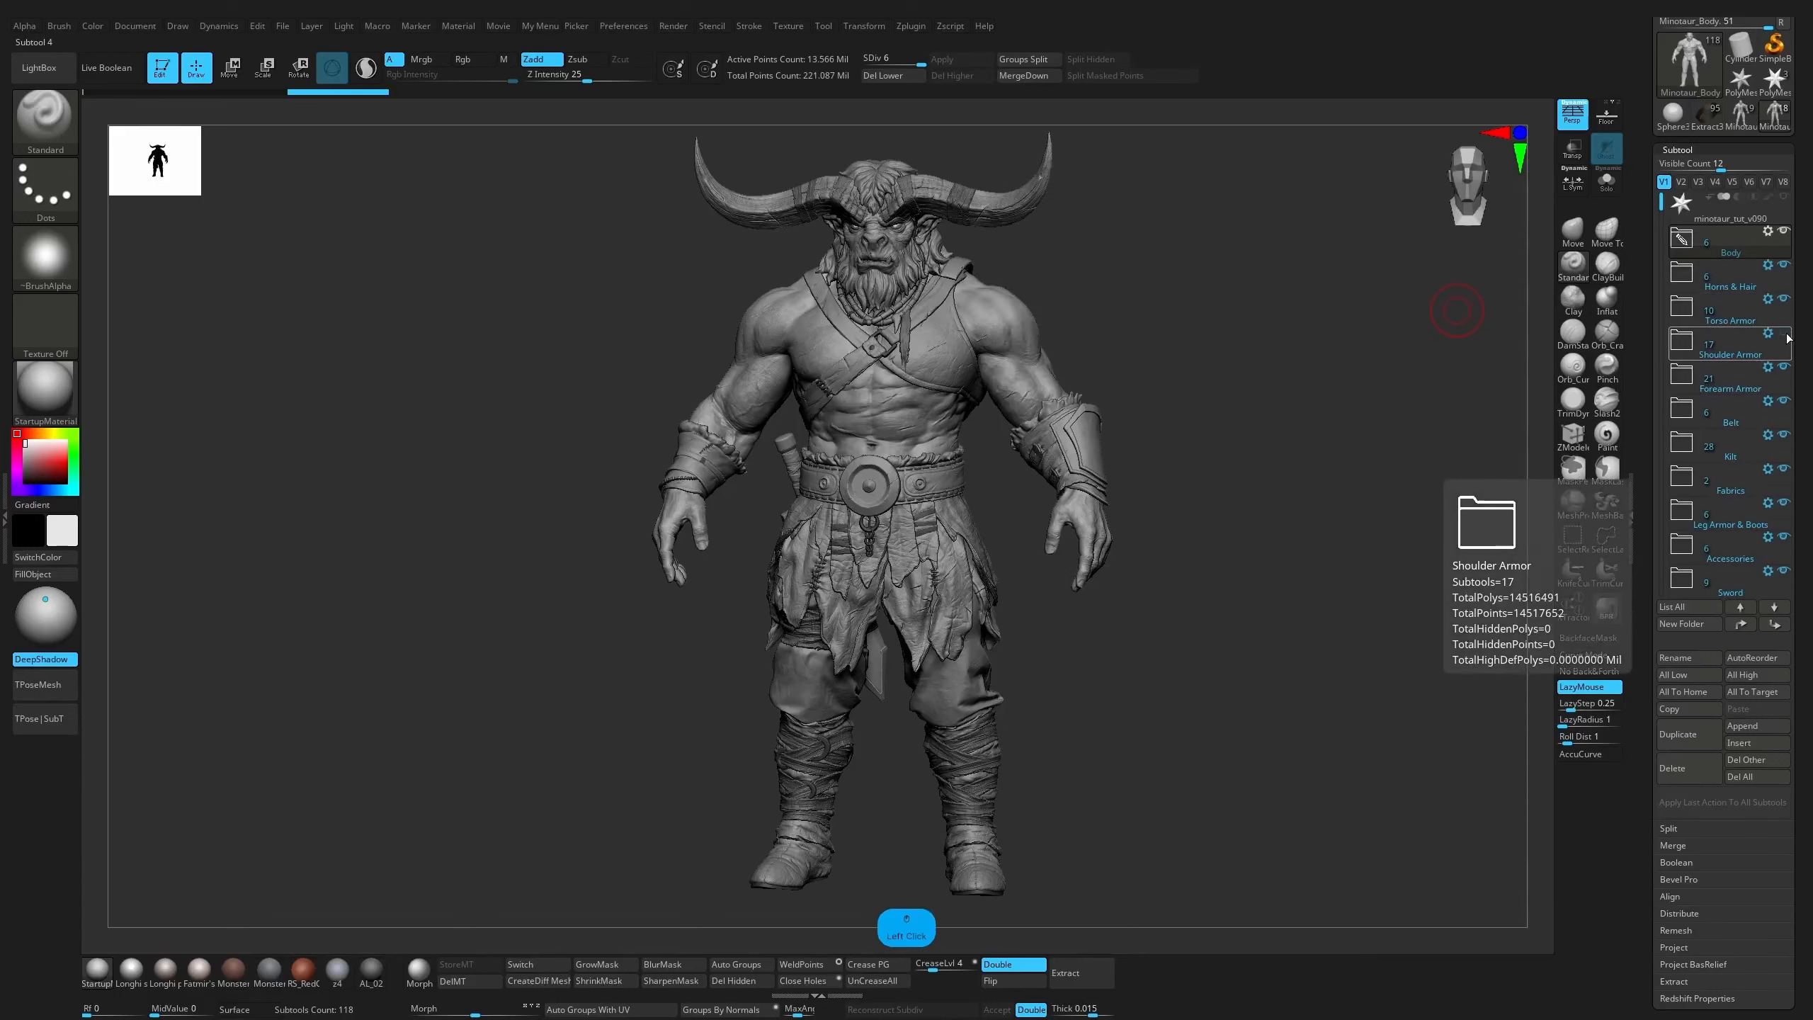
click(1784, 368)
click(1785, 368)
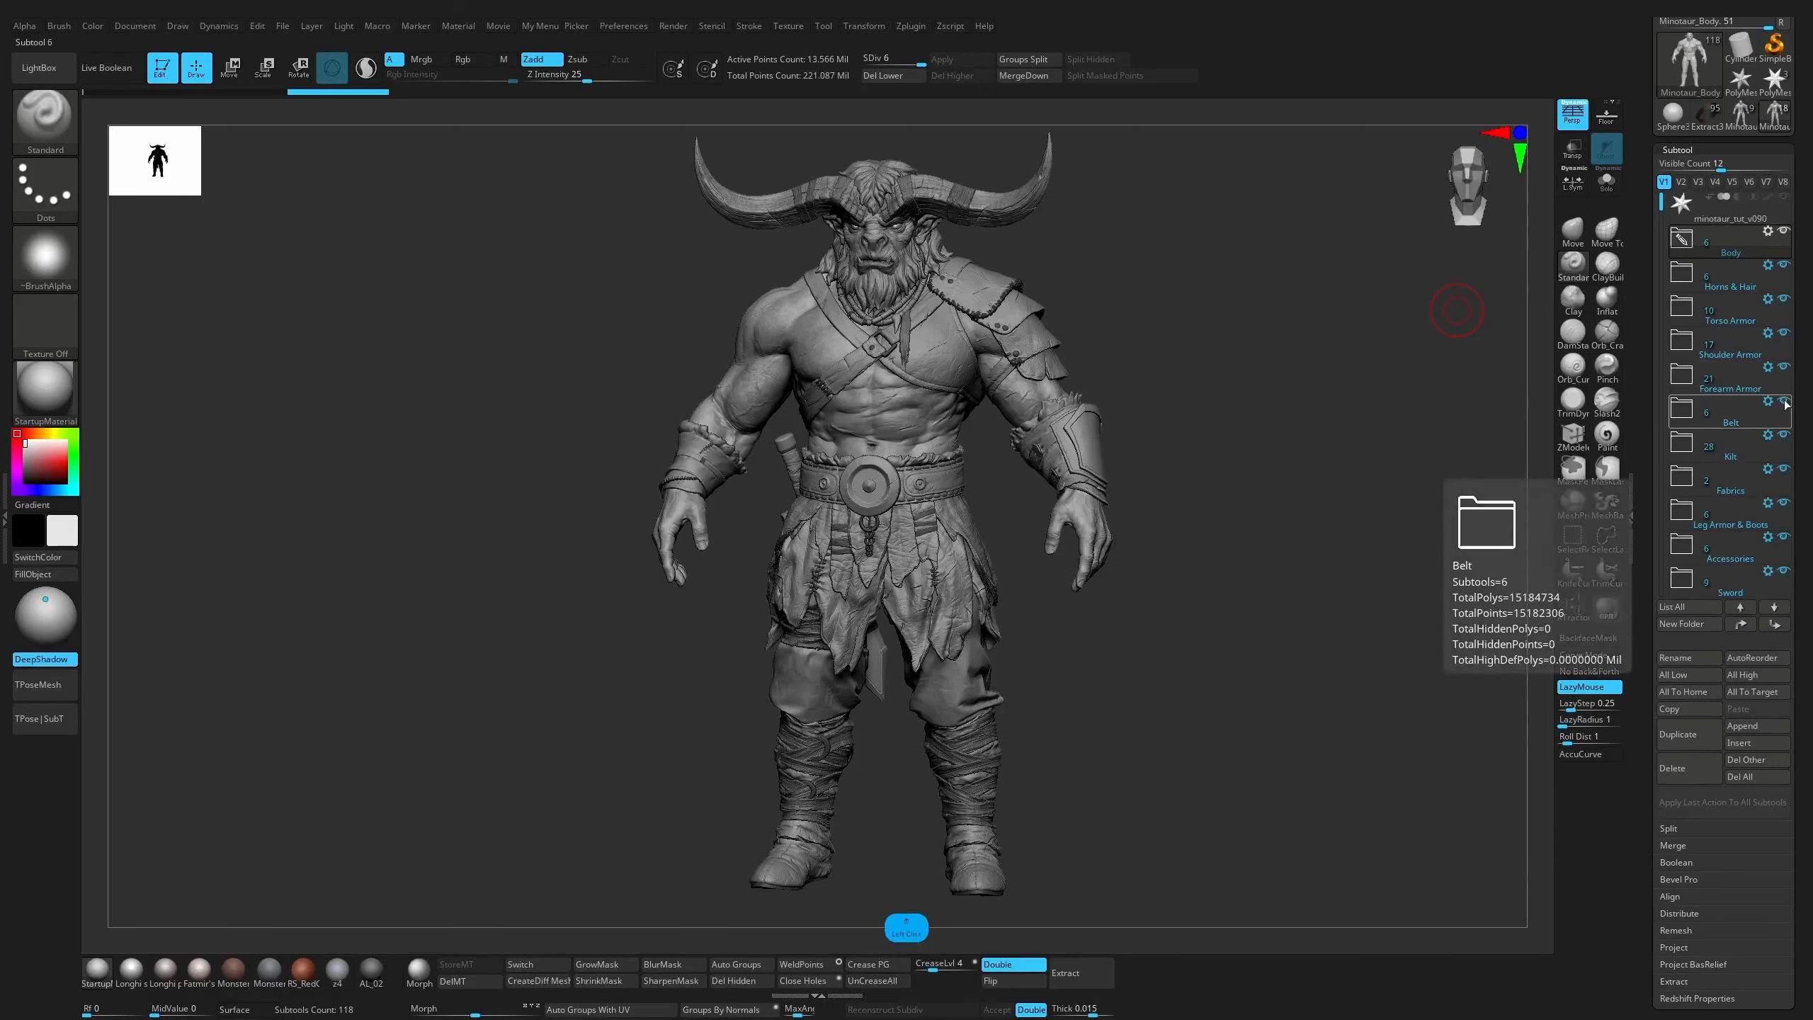
click(1785, 402)
click(1785, 401)
click(1784, 435)
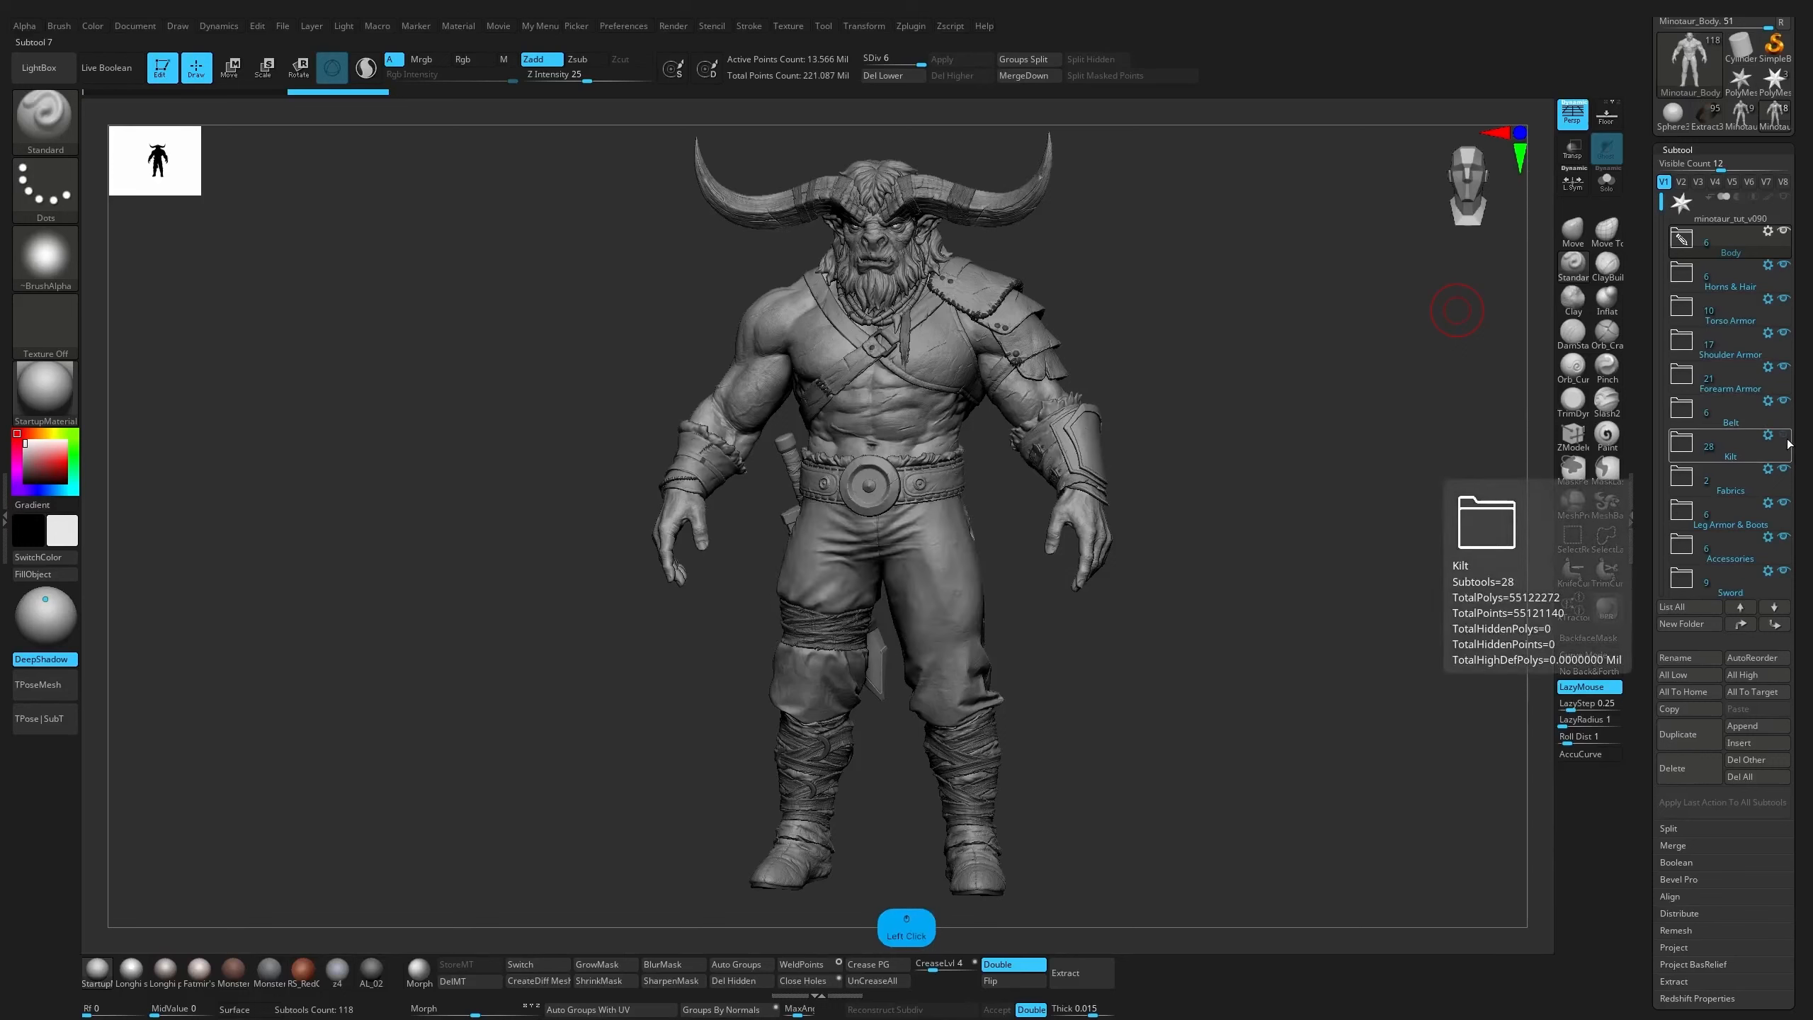
click(1785, 435)
click(1785, 506)
click(1785, 506)
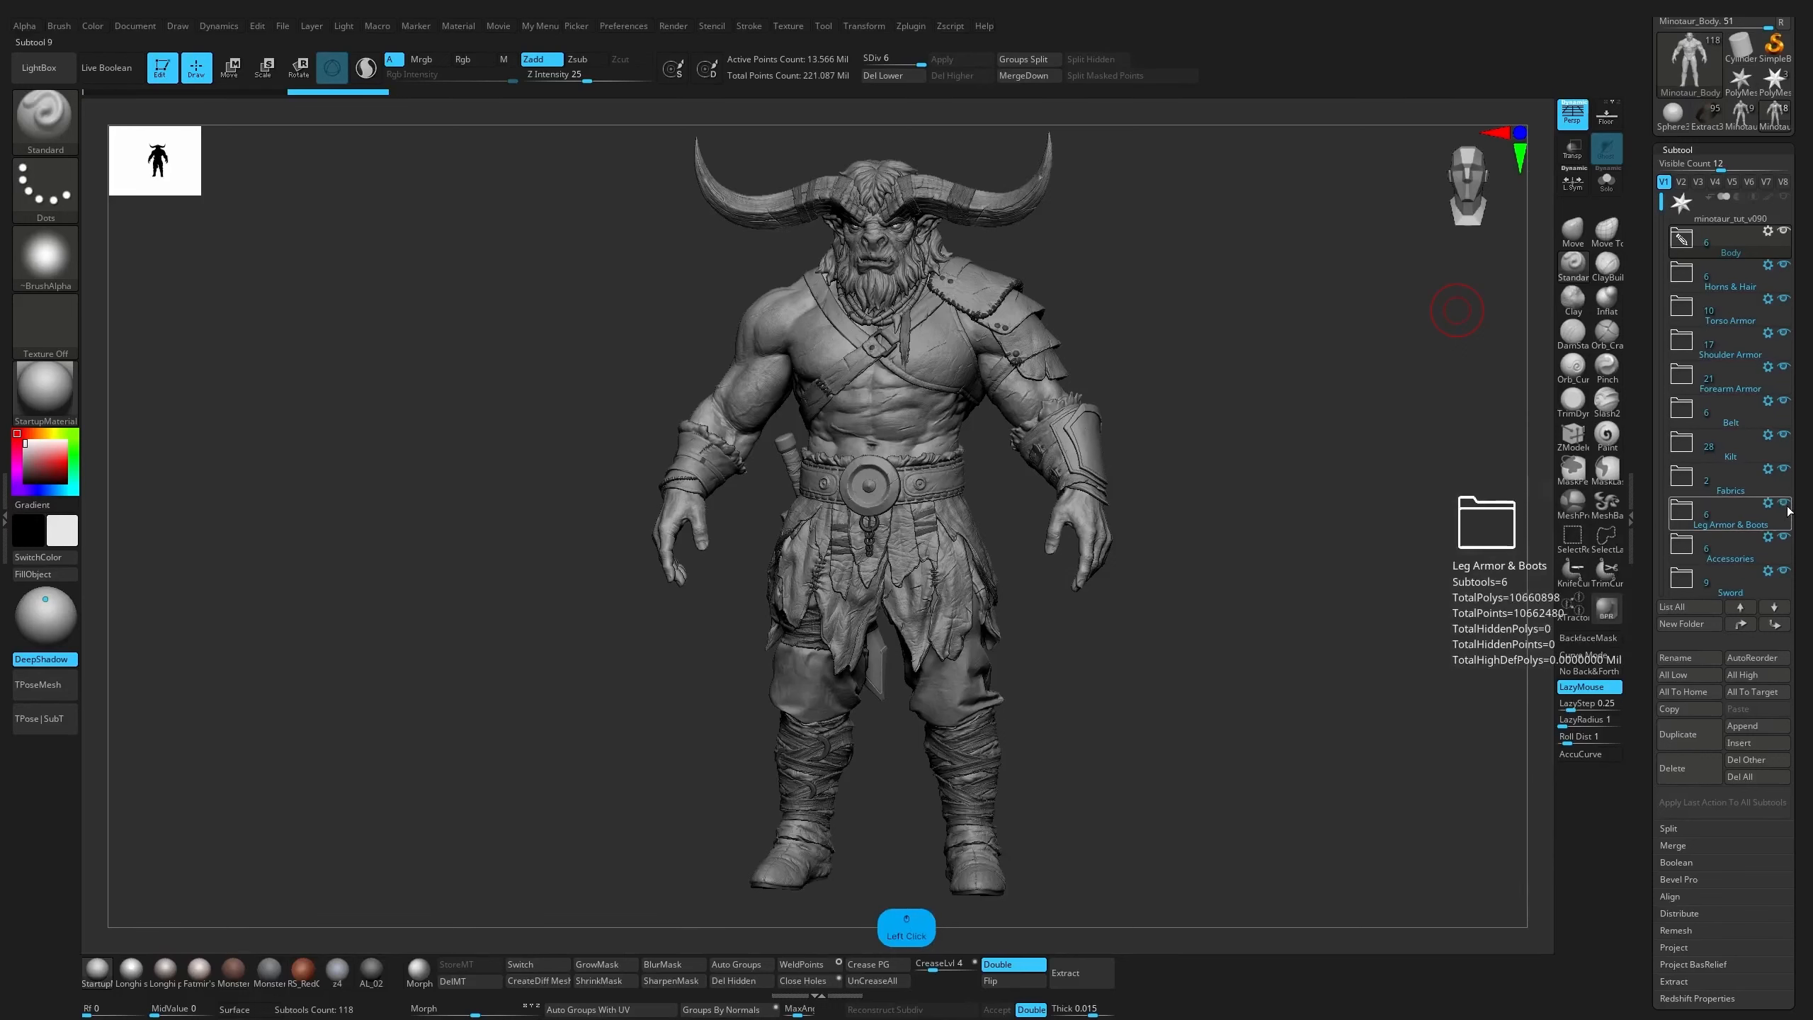
View the minotaur from behind and toggle the Sword folder's visibility to examine its contents
drag(1663, 211, 1667, 276)
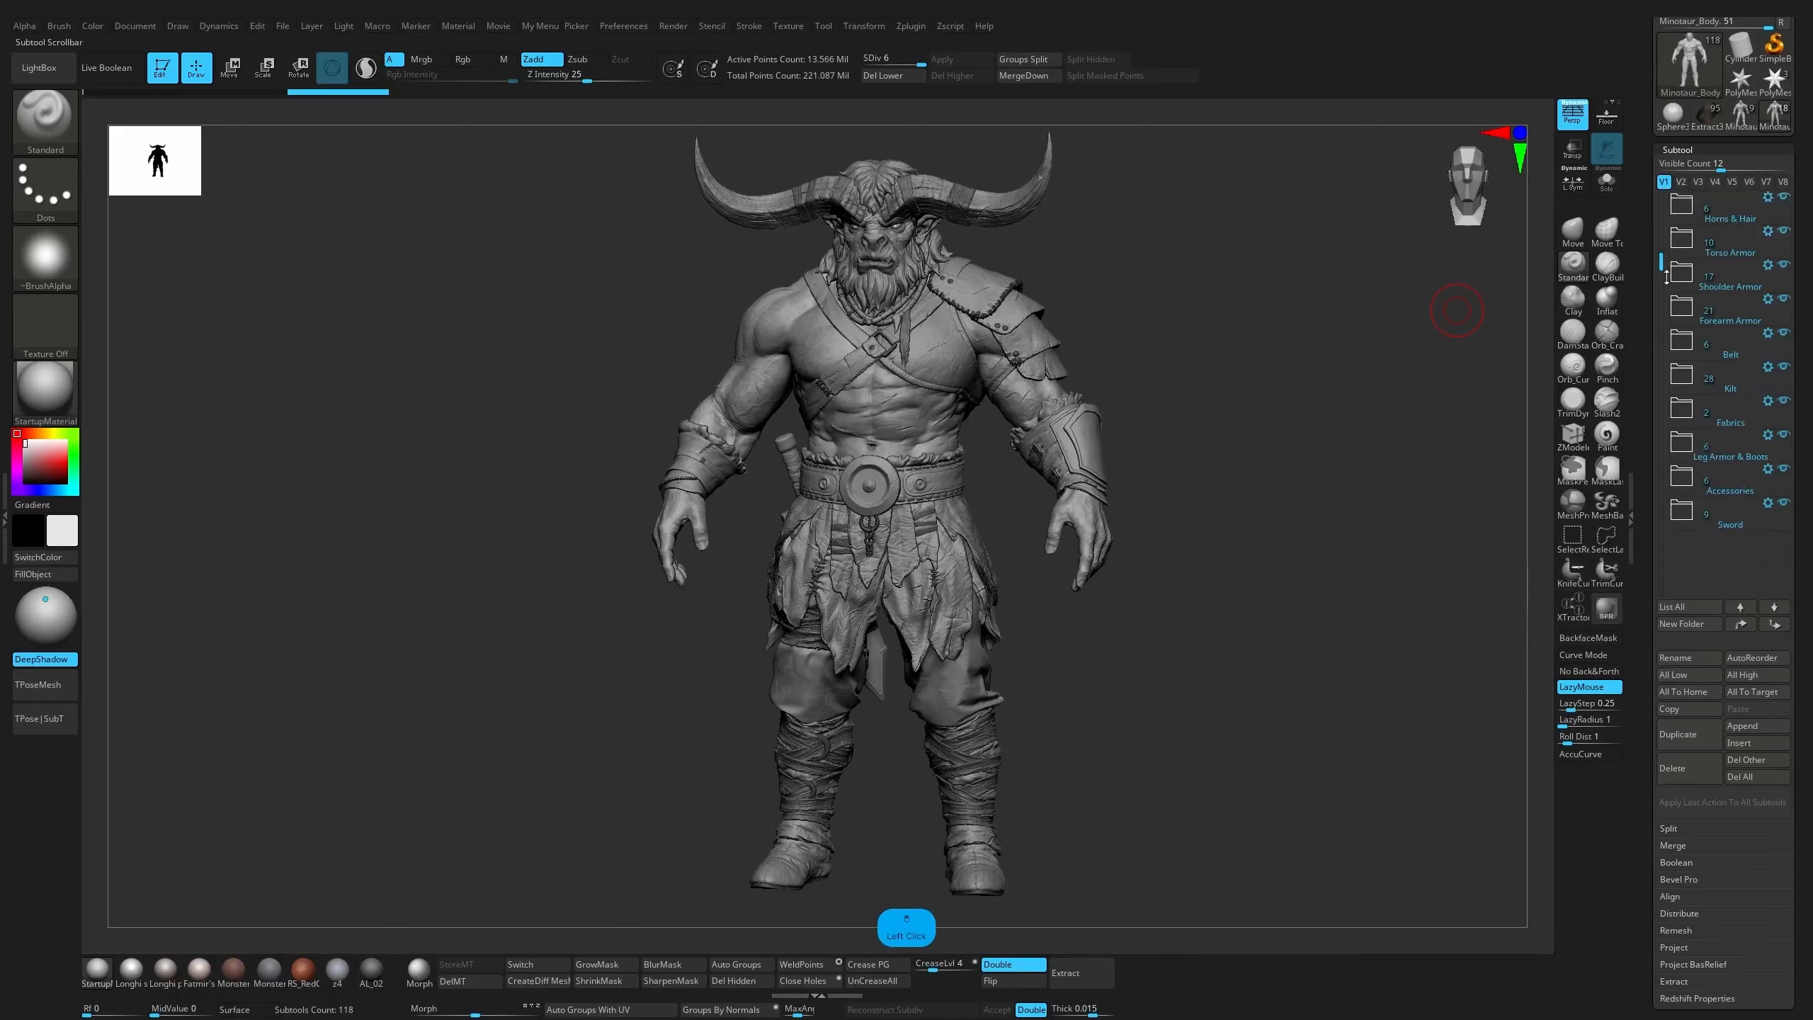
click(1783, 506)
shift+drag(1194, 510, 1379, 522)
click(1781, 506)
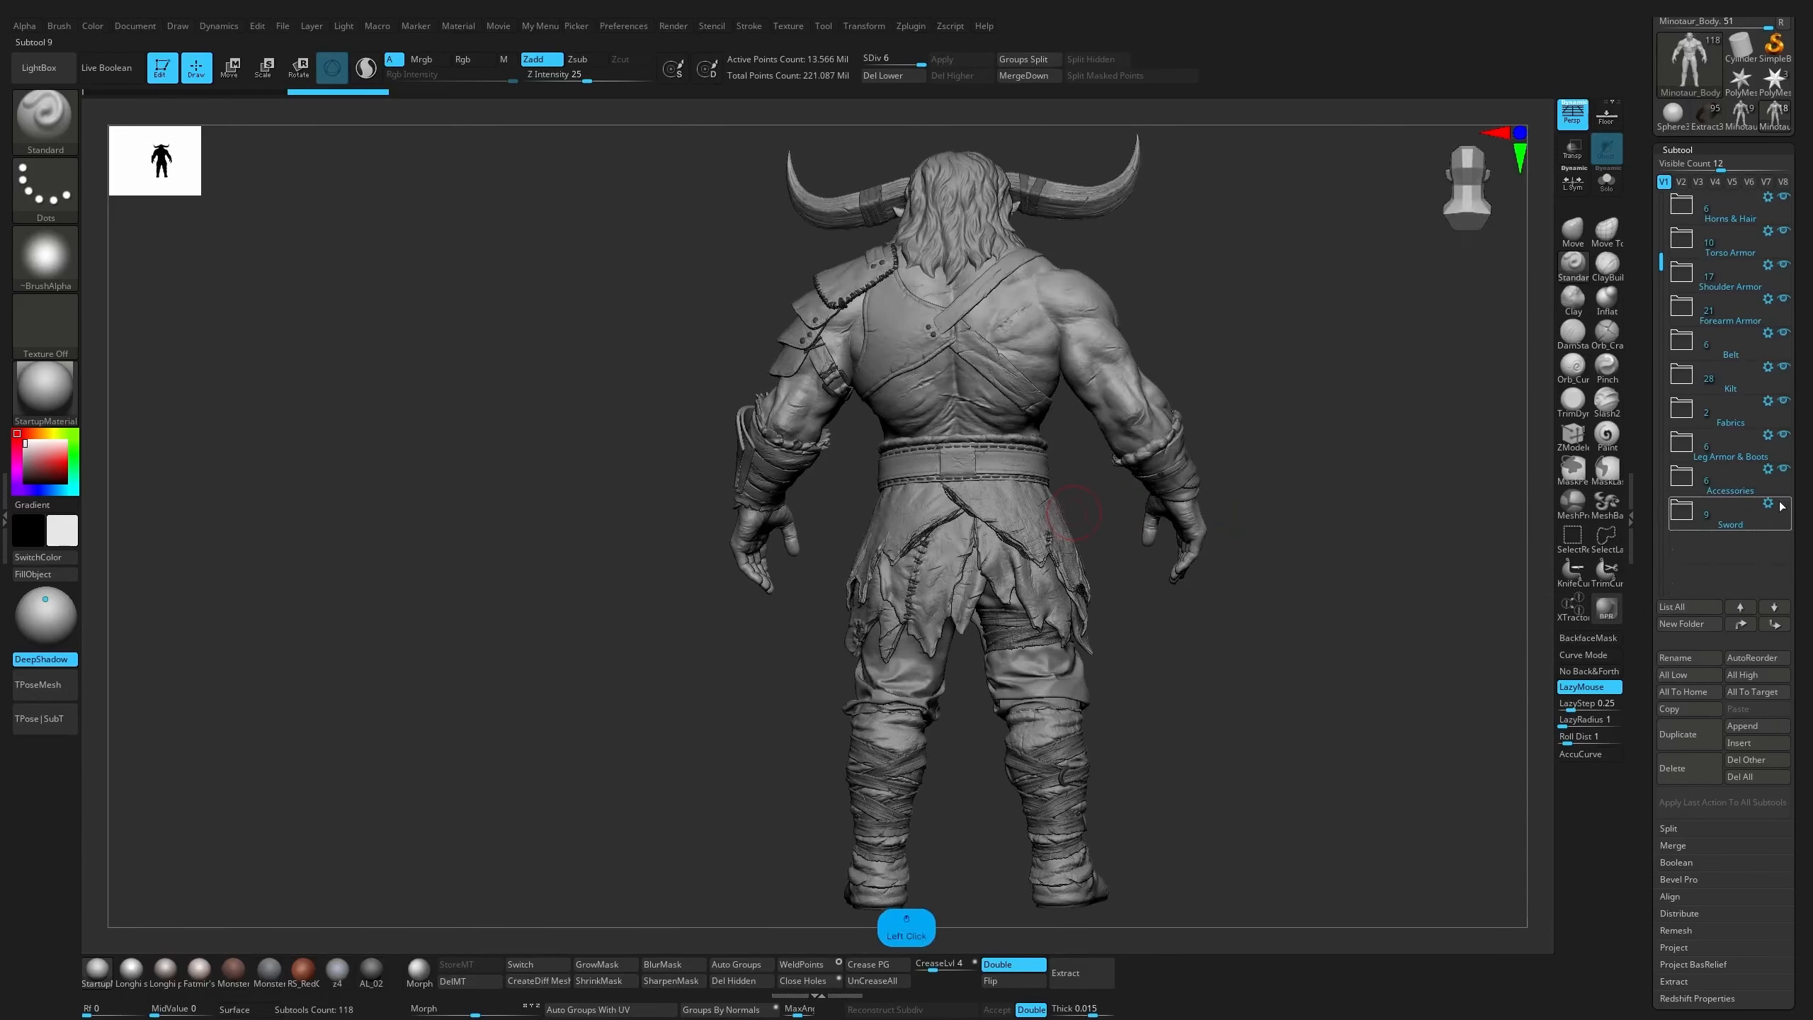
click(1782, 506)
click(1783, 506)
drag(1662, 262, 1663, 202)
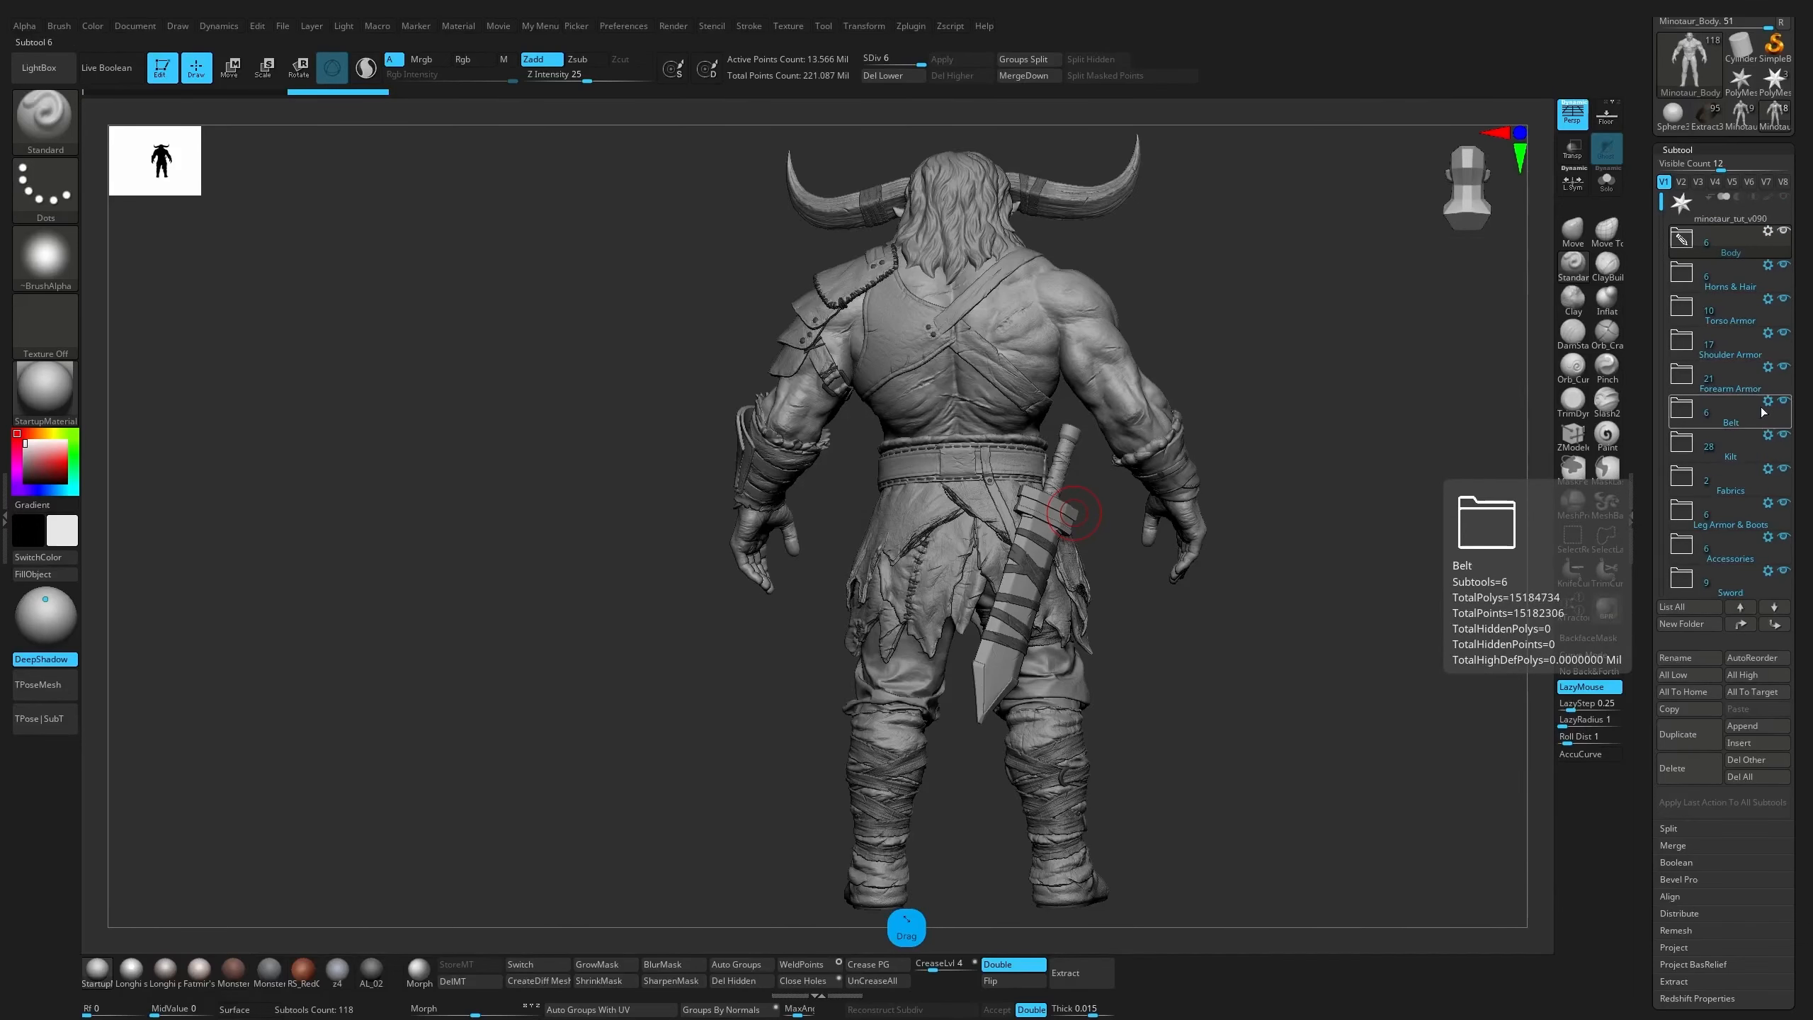
Switch back to the Extract3_4 minotaur tool and apply Transpose Set to its armor_left folder
click(1707, 114)
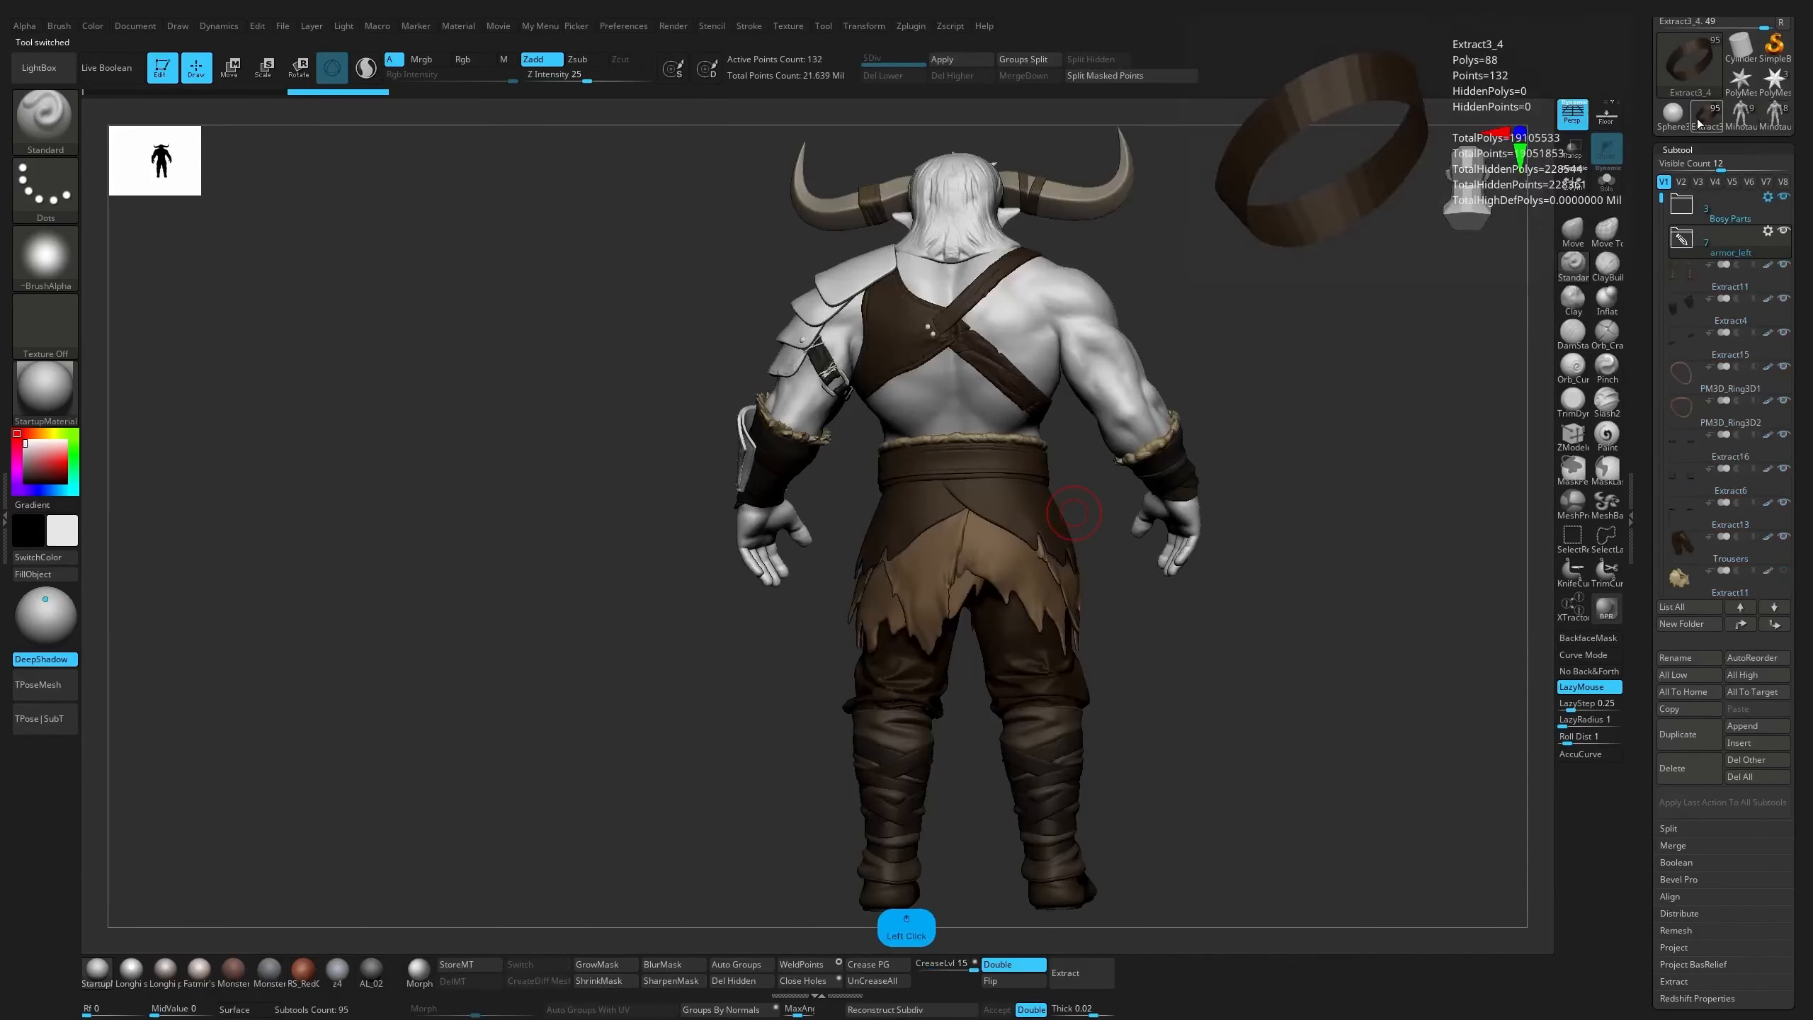
click(1770, 233)
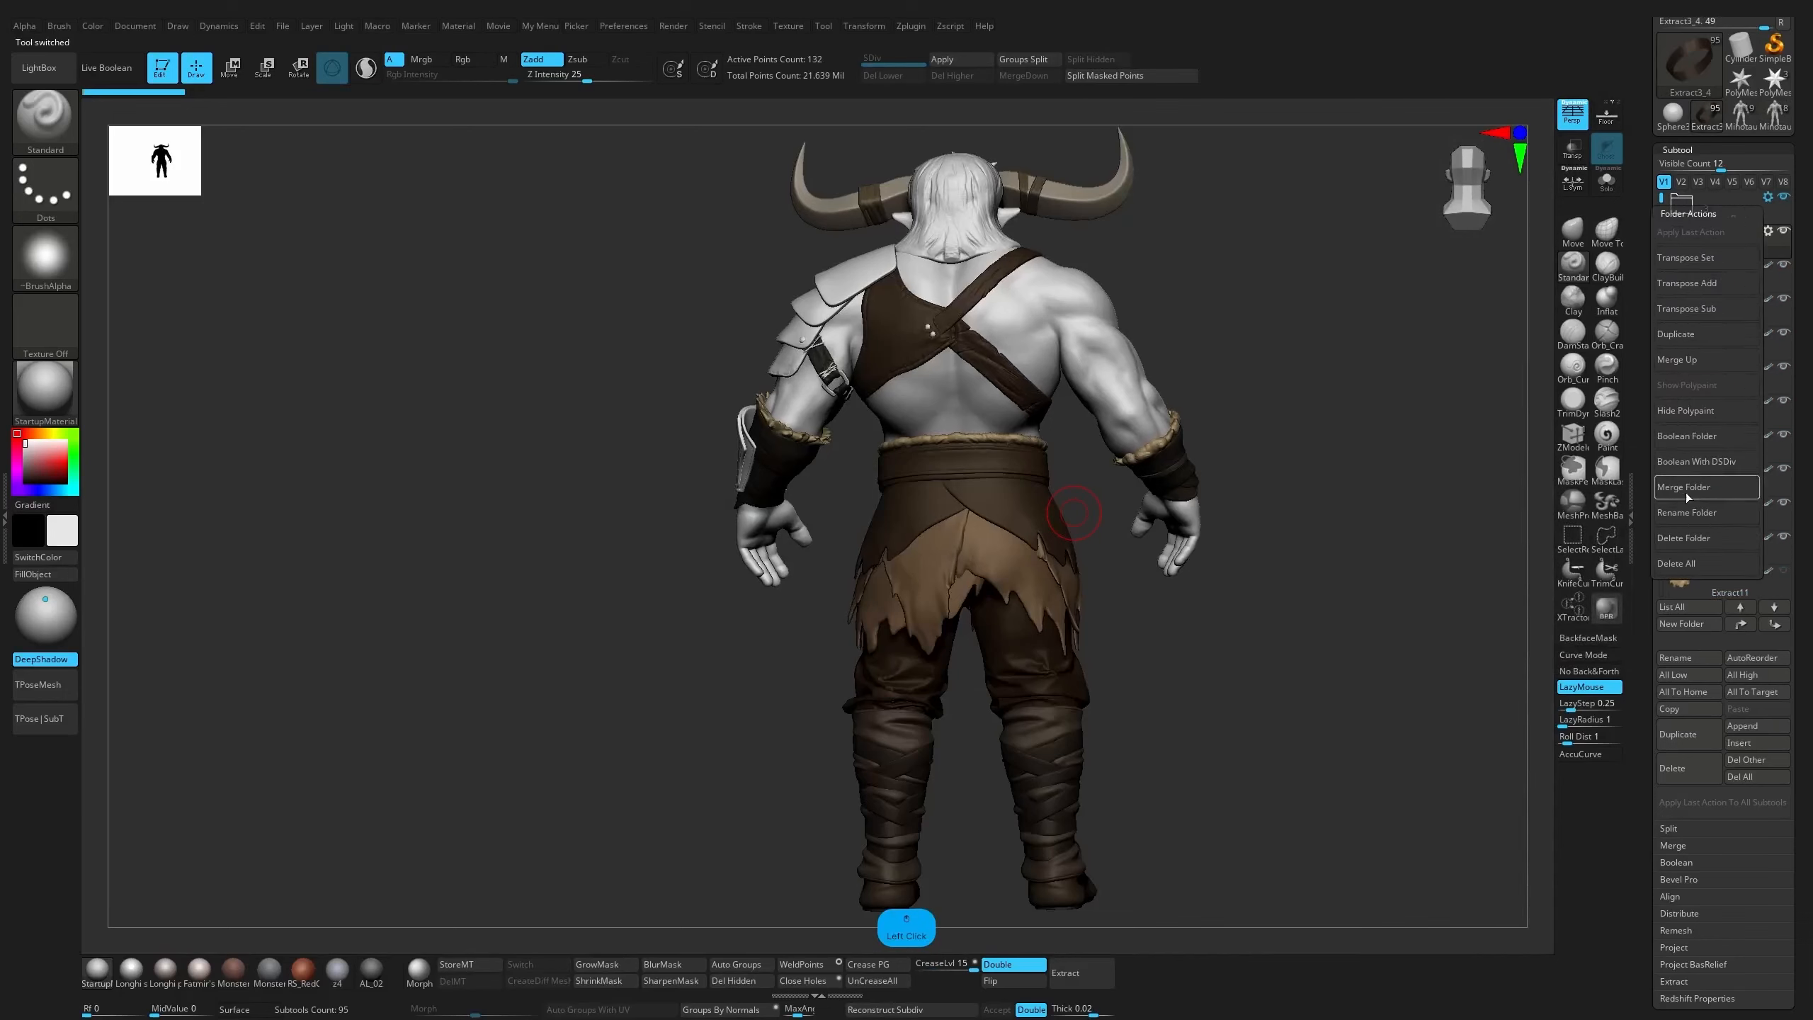
click(1689, 259)
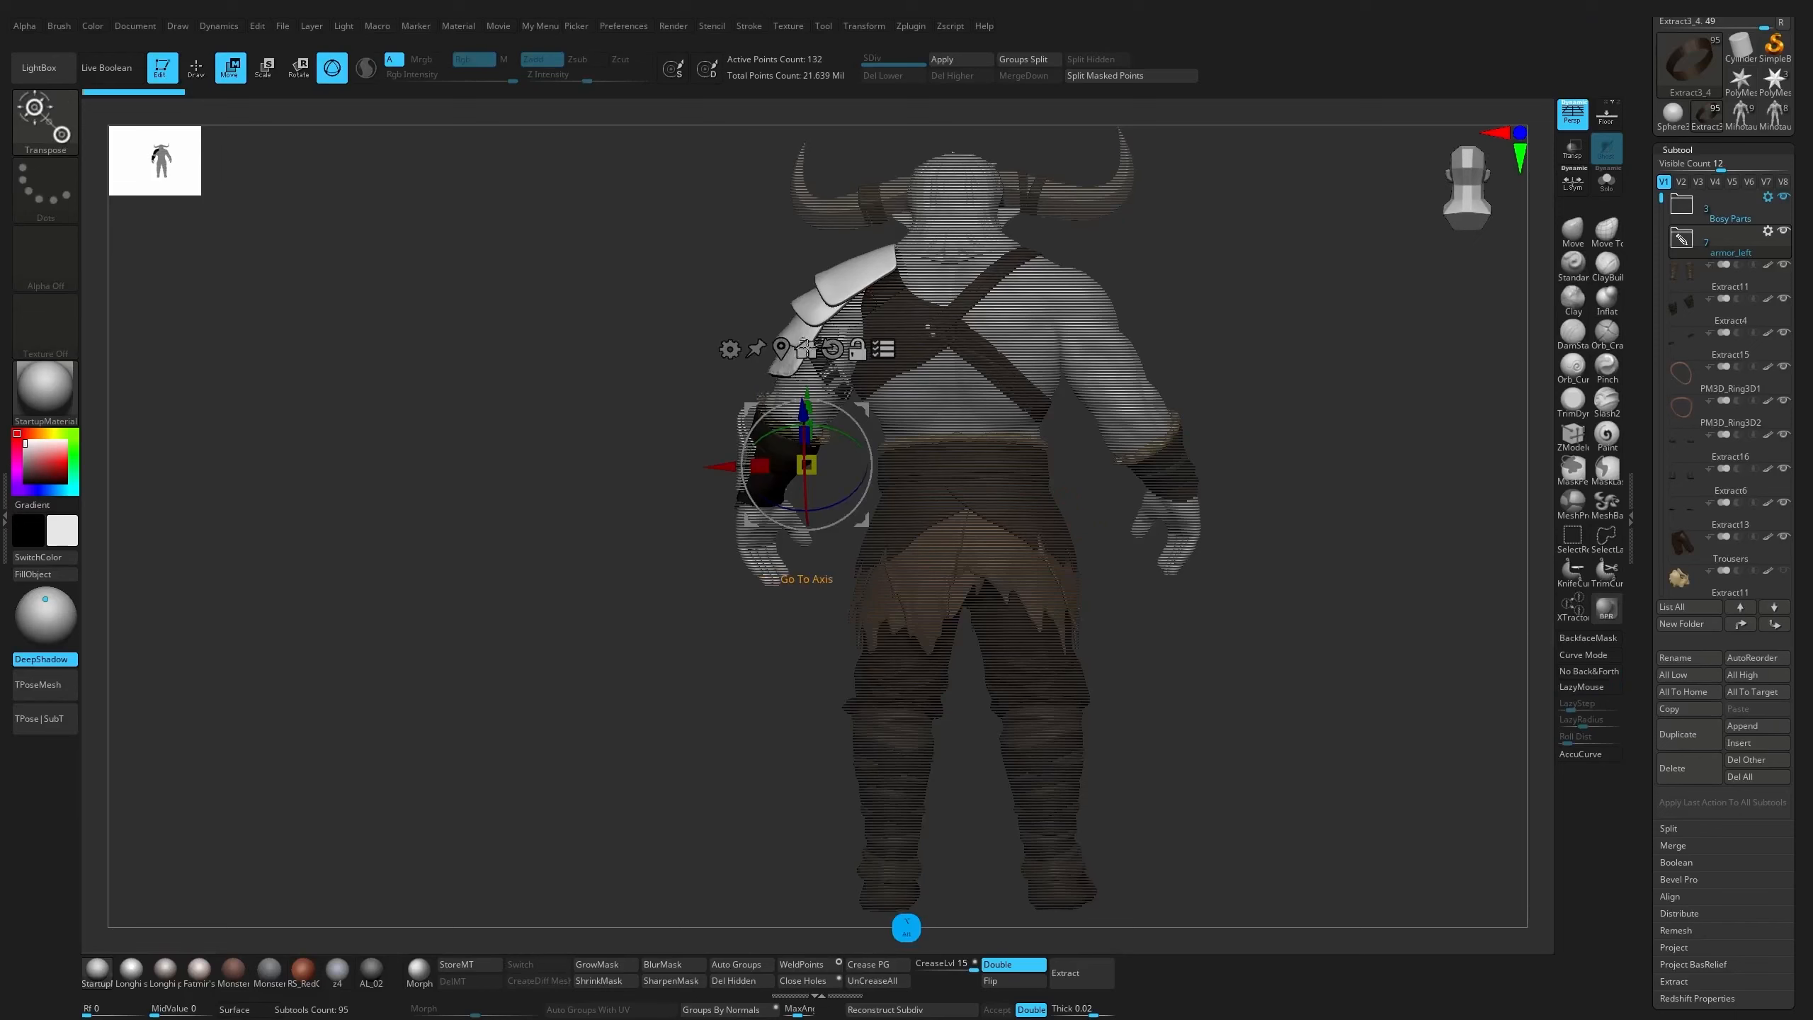
Try moving the armor_left pieces sideways away from the body in the front view, and undo the move
alt+click(783, 350)
drag(1207, 304, 1471, 289)
drag(834, 393, 1068, 416)
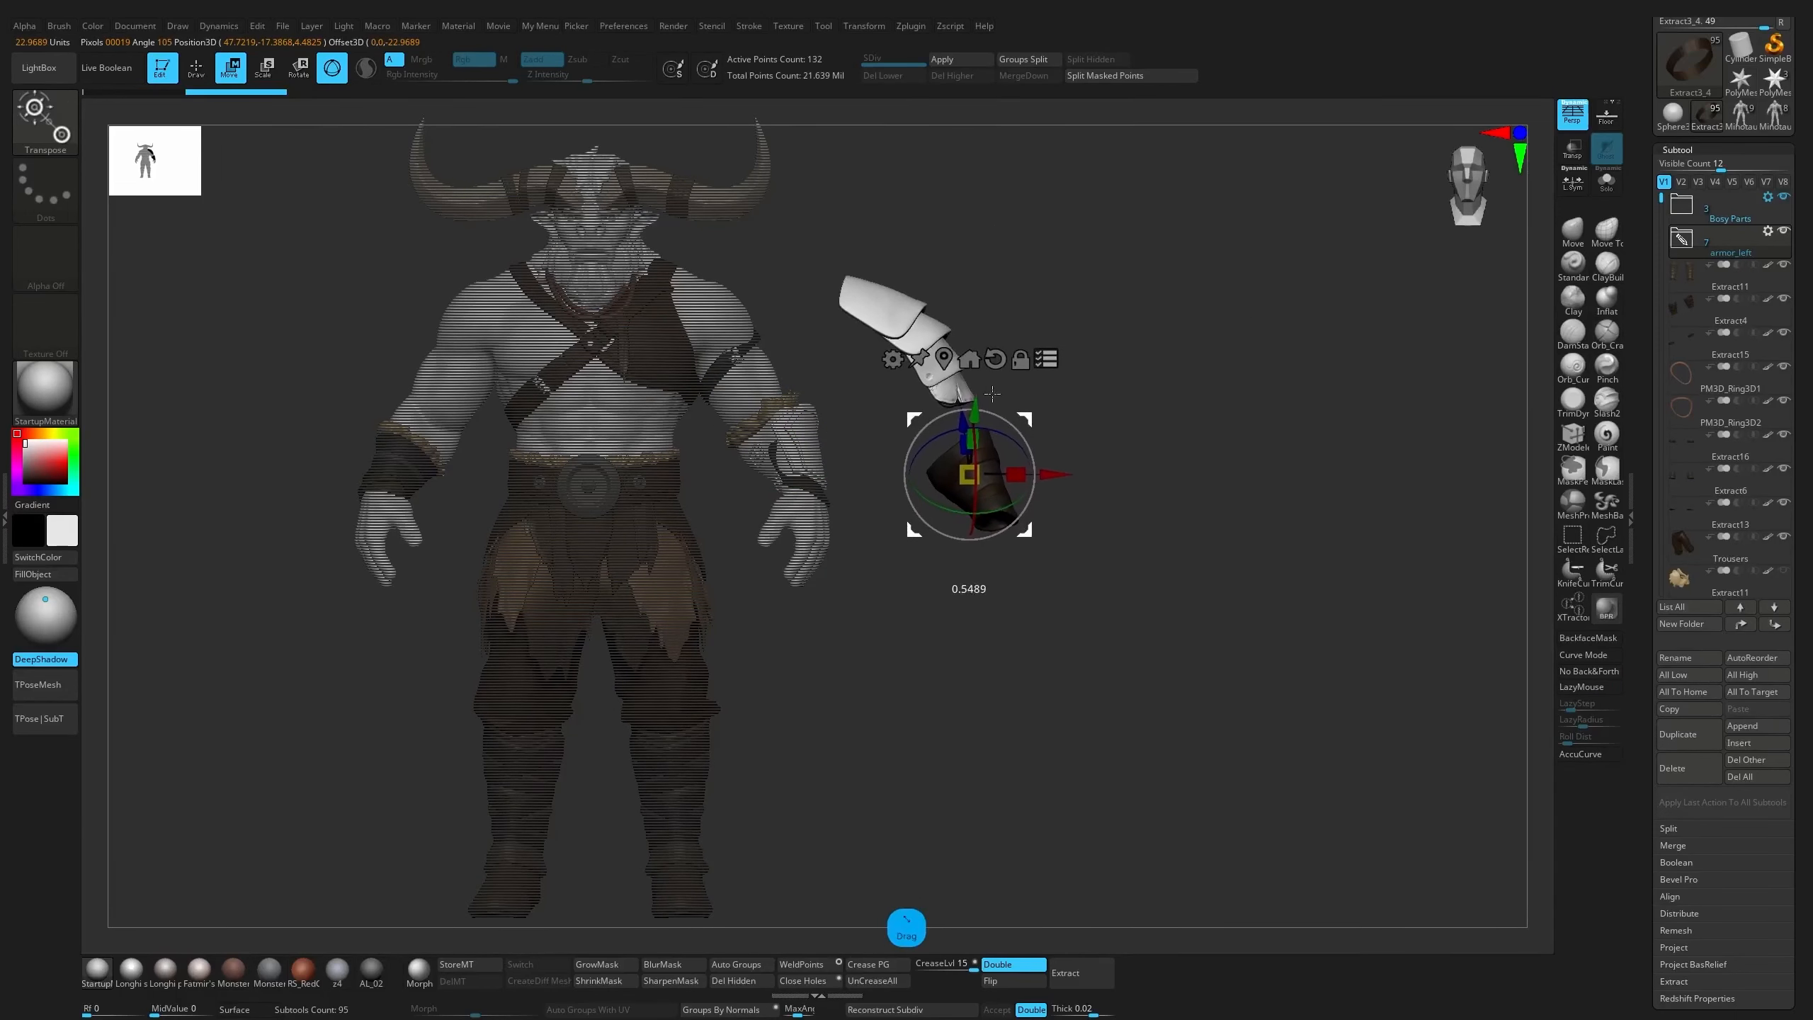
key(ctrl+z)
Apply Transpose Set to the Body Parts folder, try moving its parts sideways, and undo the move
click(1770, 198)
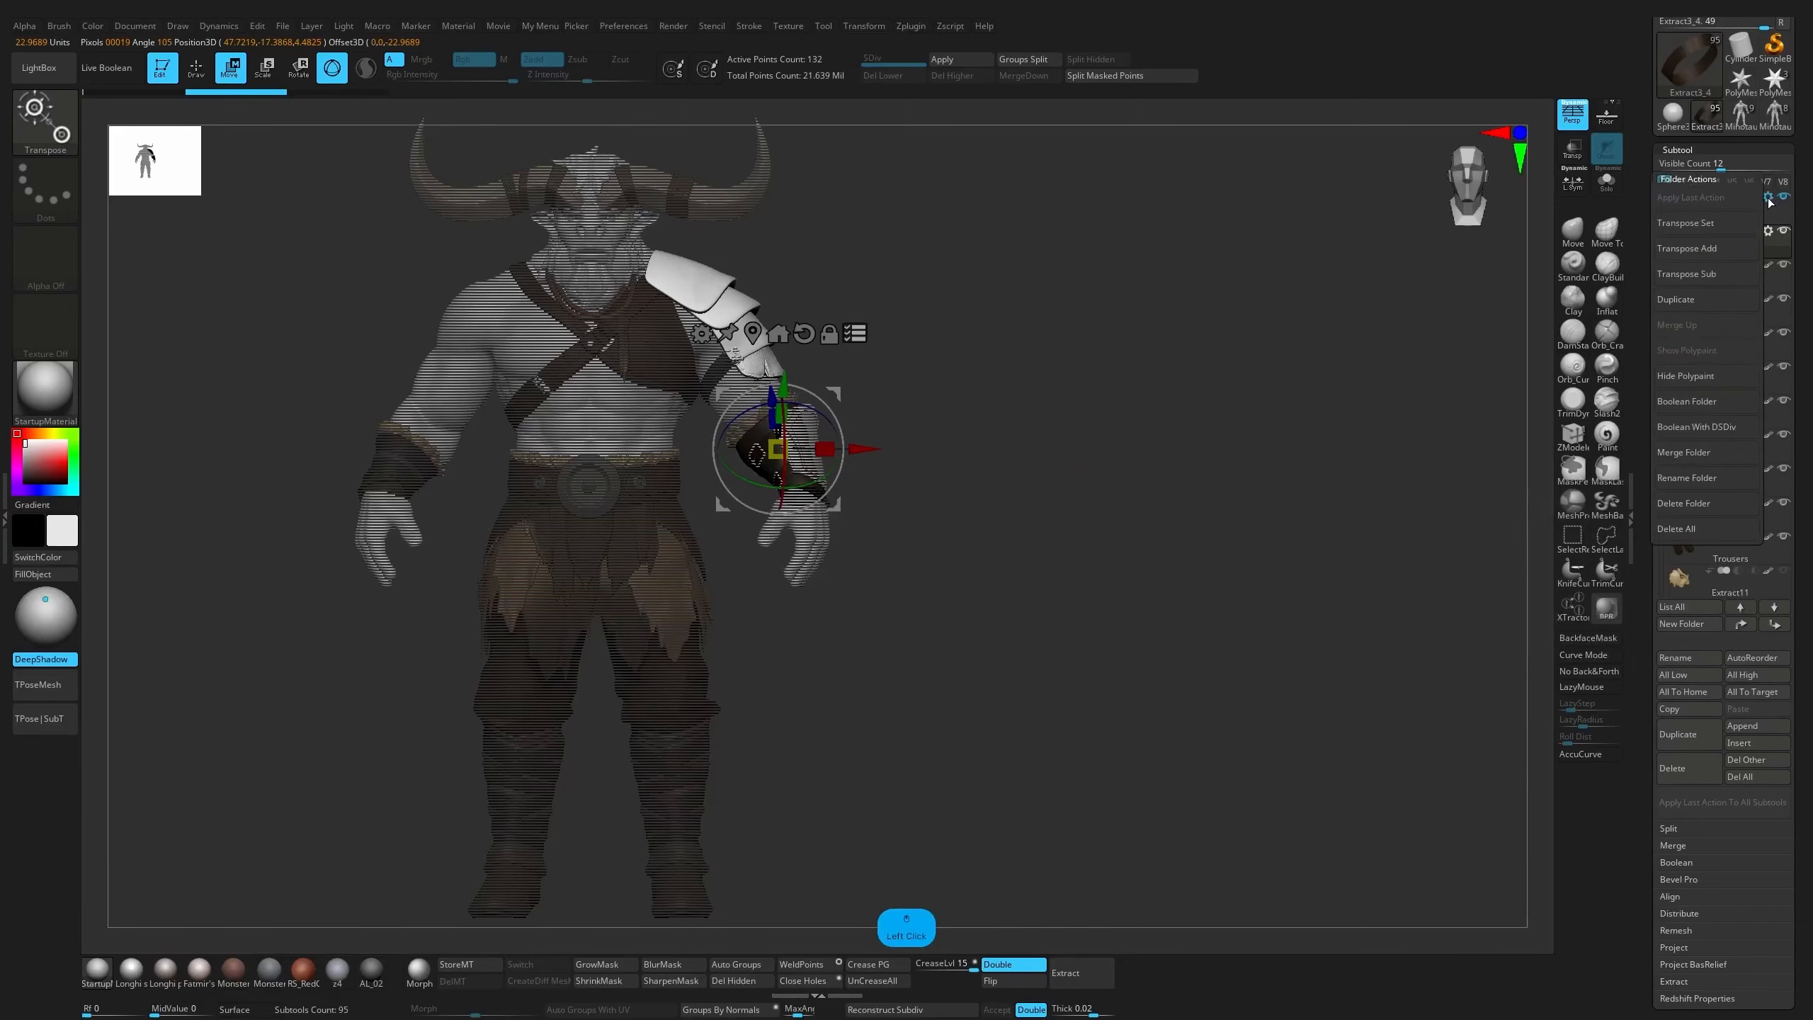
click(1729, 226)
drag(868, 448, 1055, 429)
key(ctrl+z)
alt+drag(1157, 394, 1352, 398)
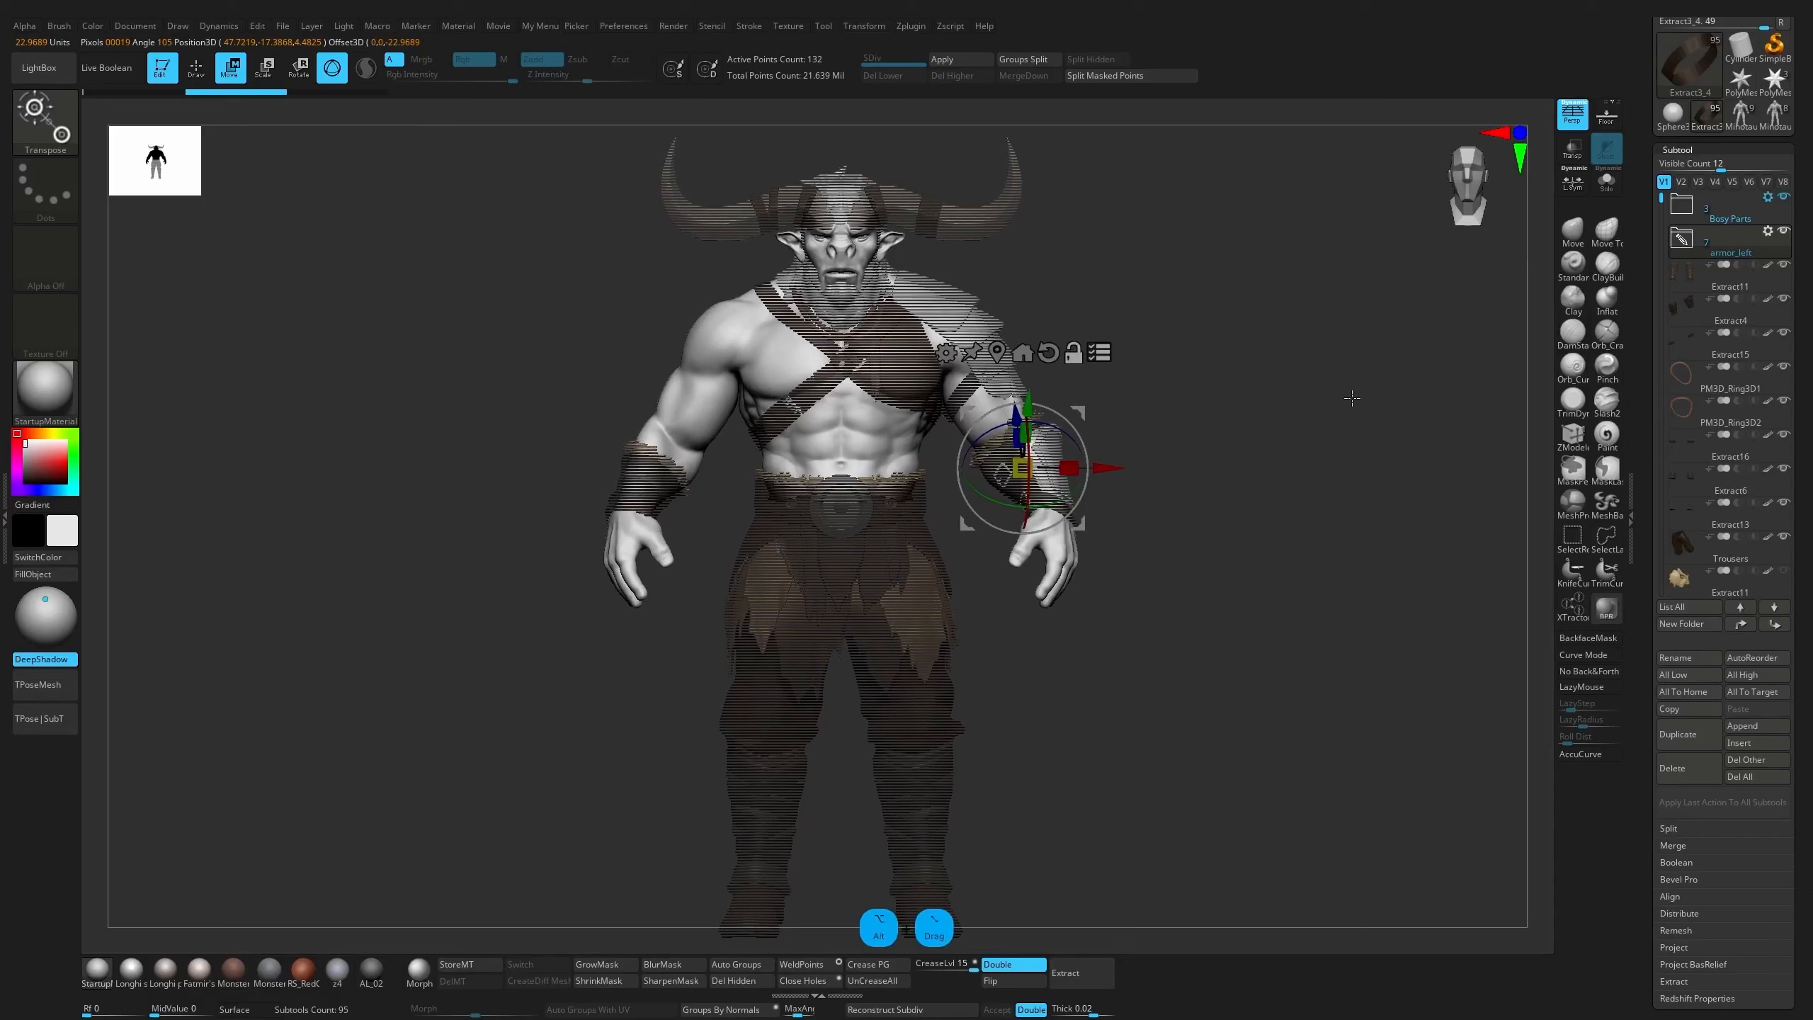
Return to Draw mode and open the armor_left folder's actions to examine the available folder operations
key(q)
click(1767, 231)
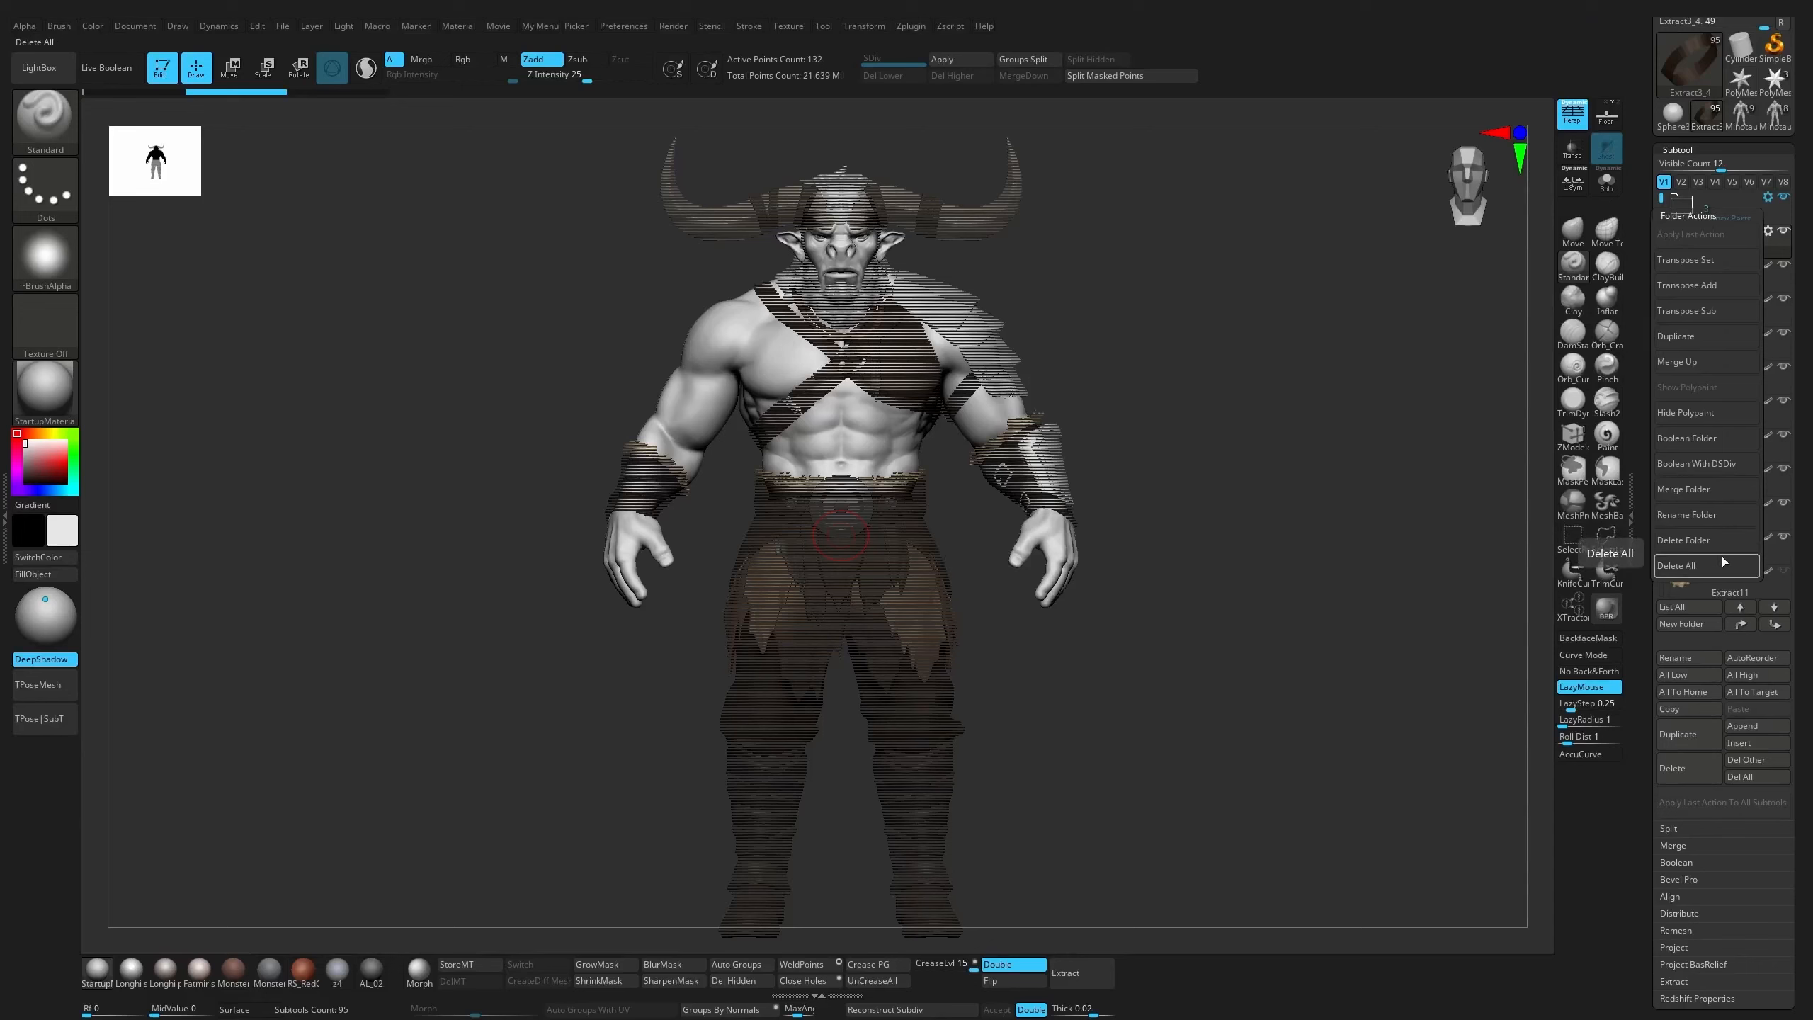
click(1646, 293)
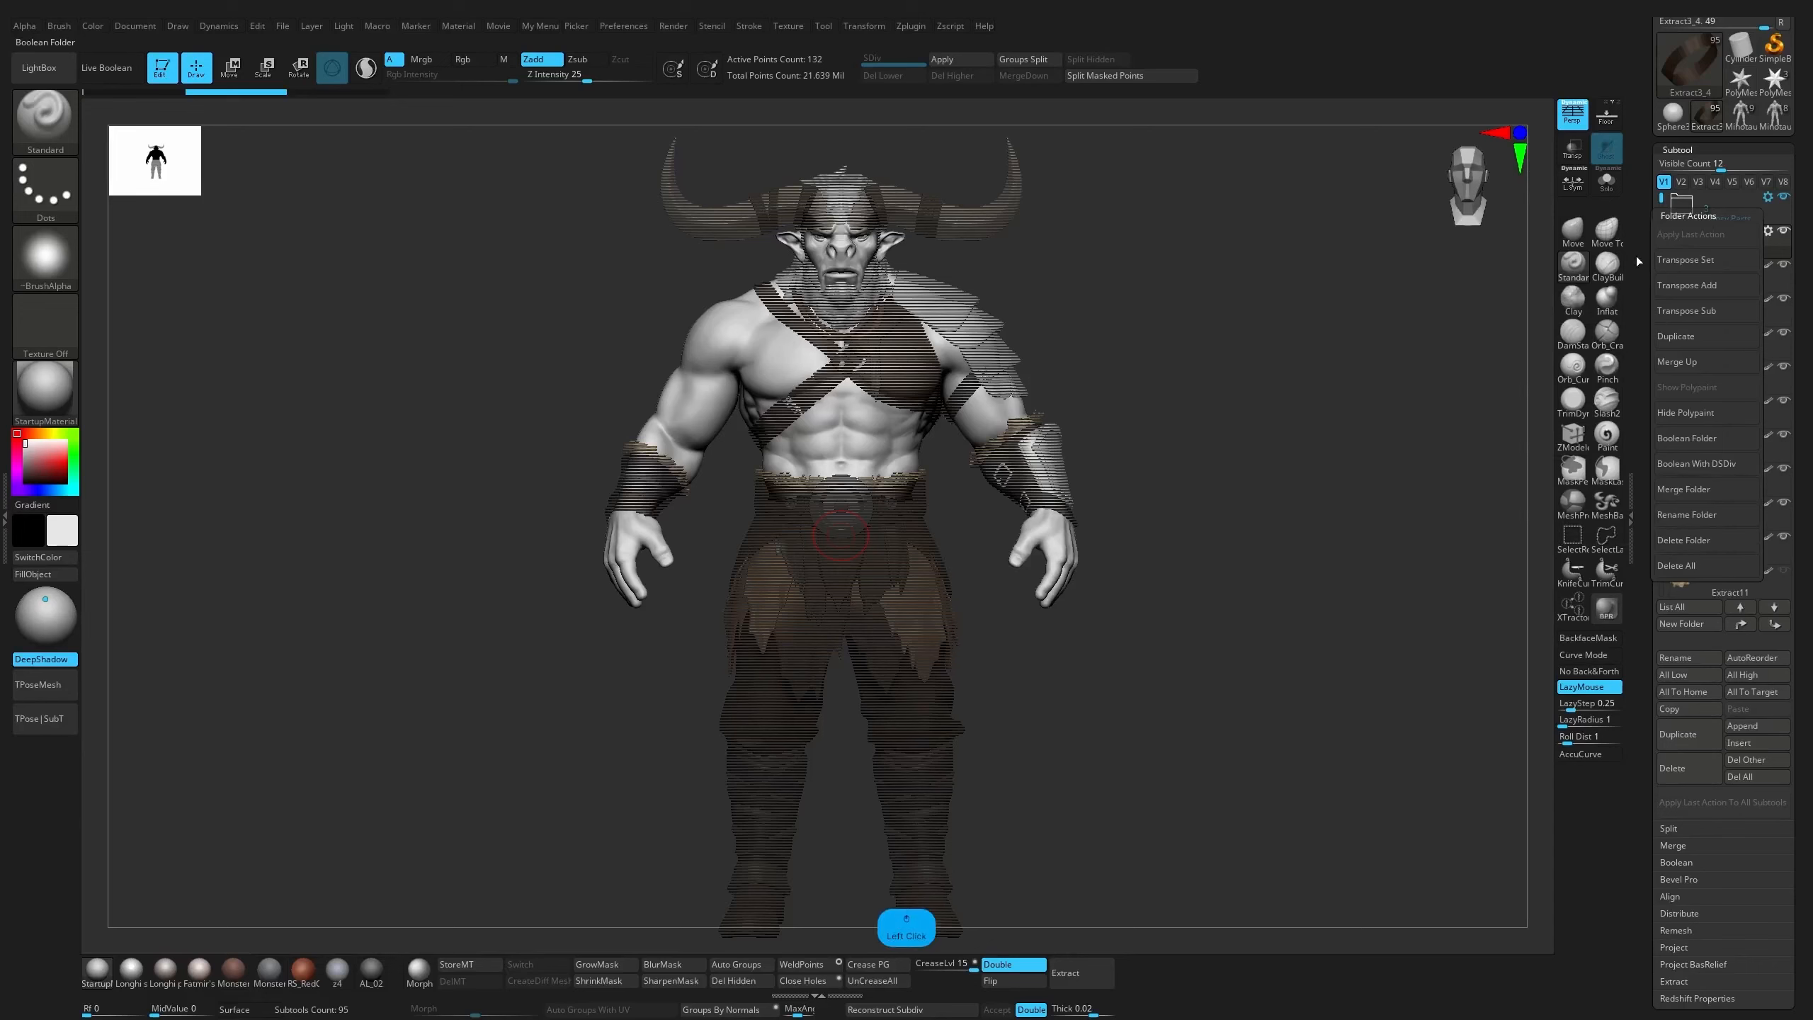
drag(1316, 338, 1145, 114)
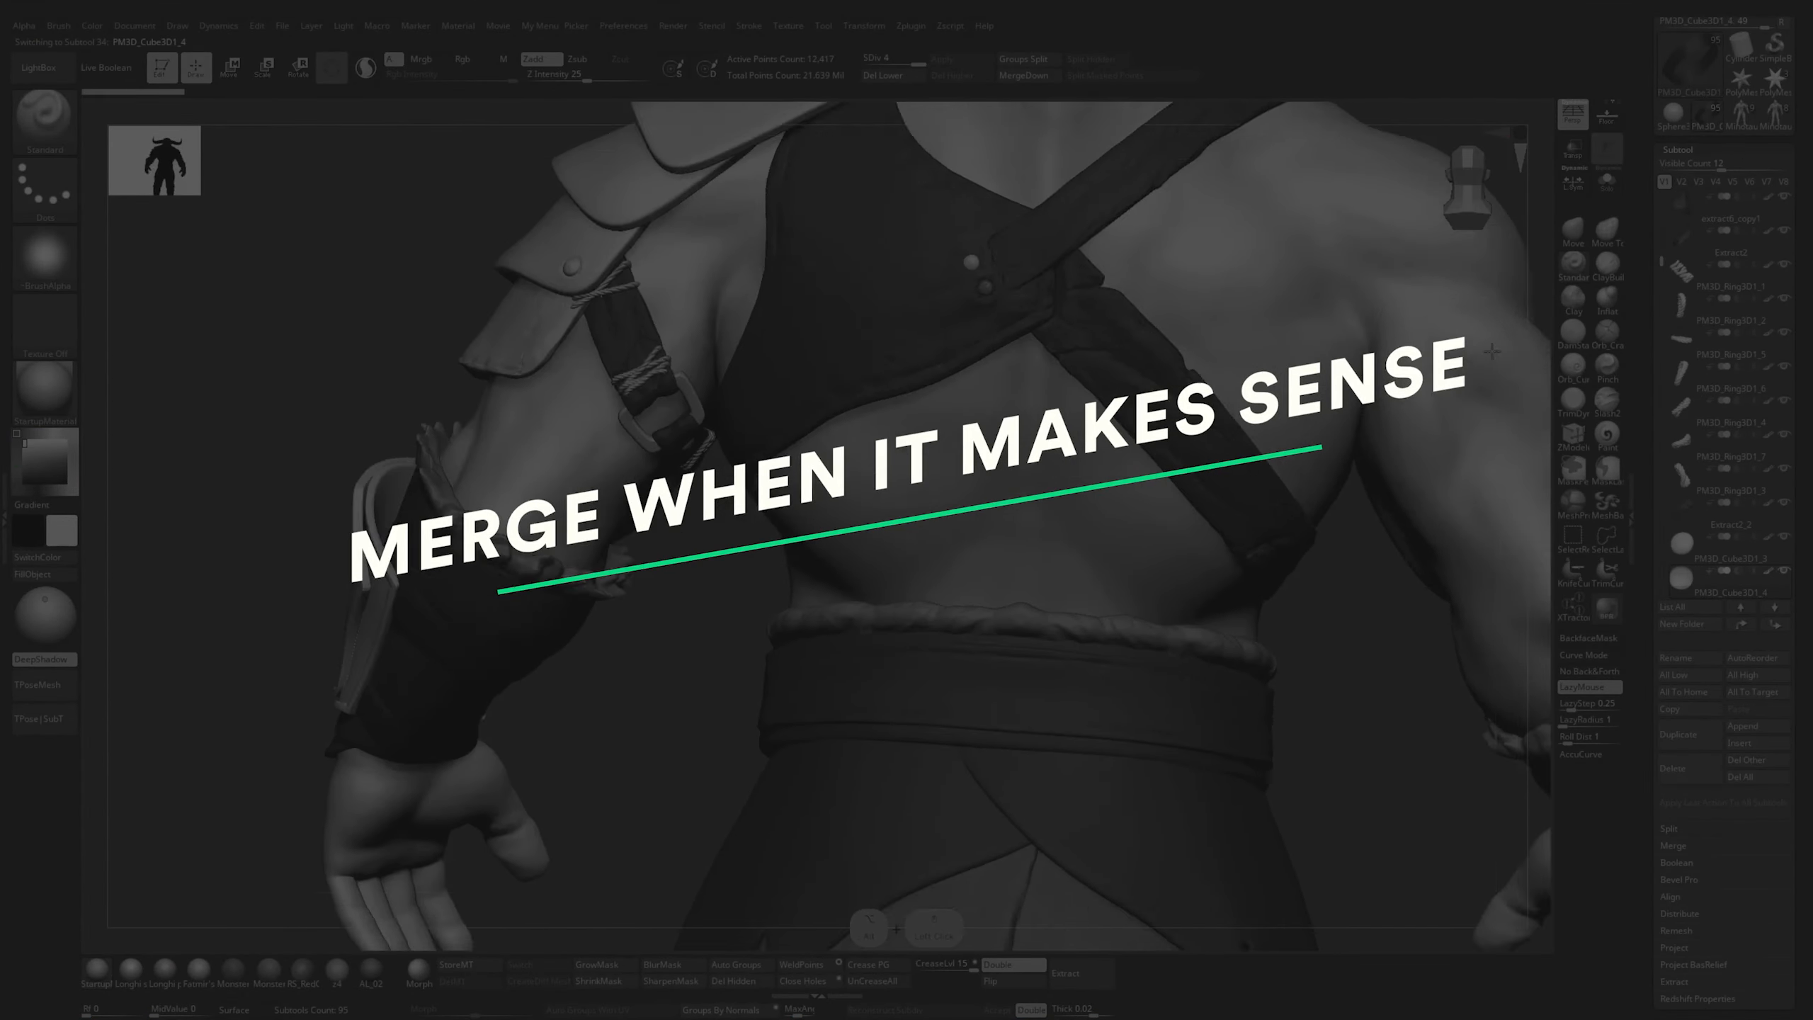
Place stud PM3D_Cube3D1_5 directly below PM3D_Cube3D1_4 in the subtool order and merge the two back harness studs into one subtool
alt+drag(1492, 352, 1526, 229)
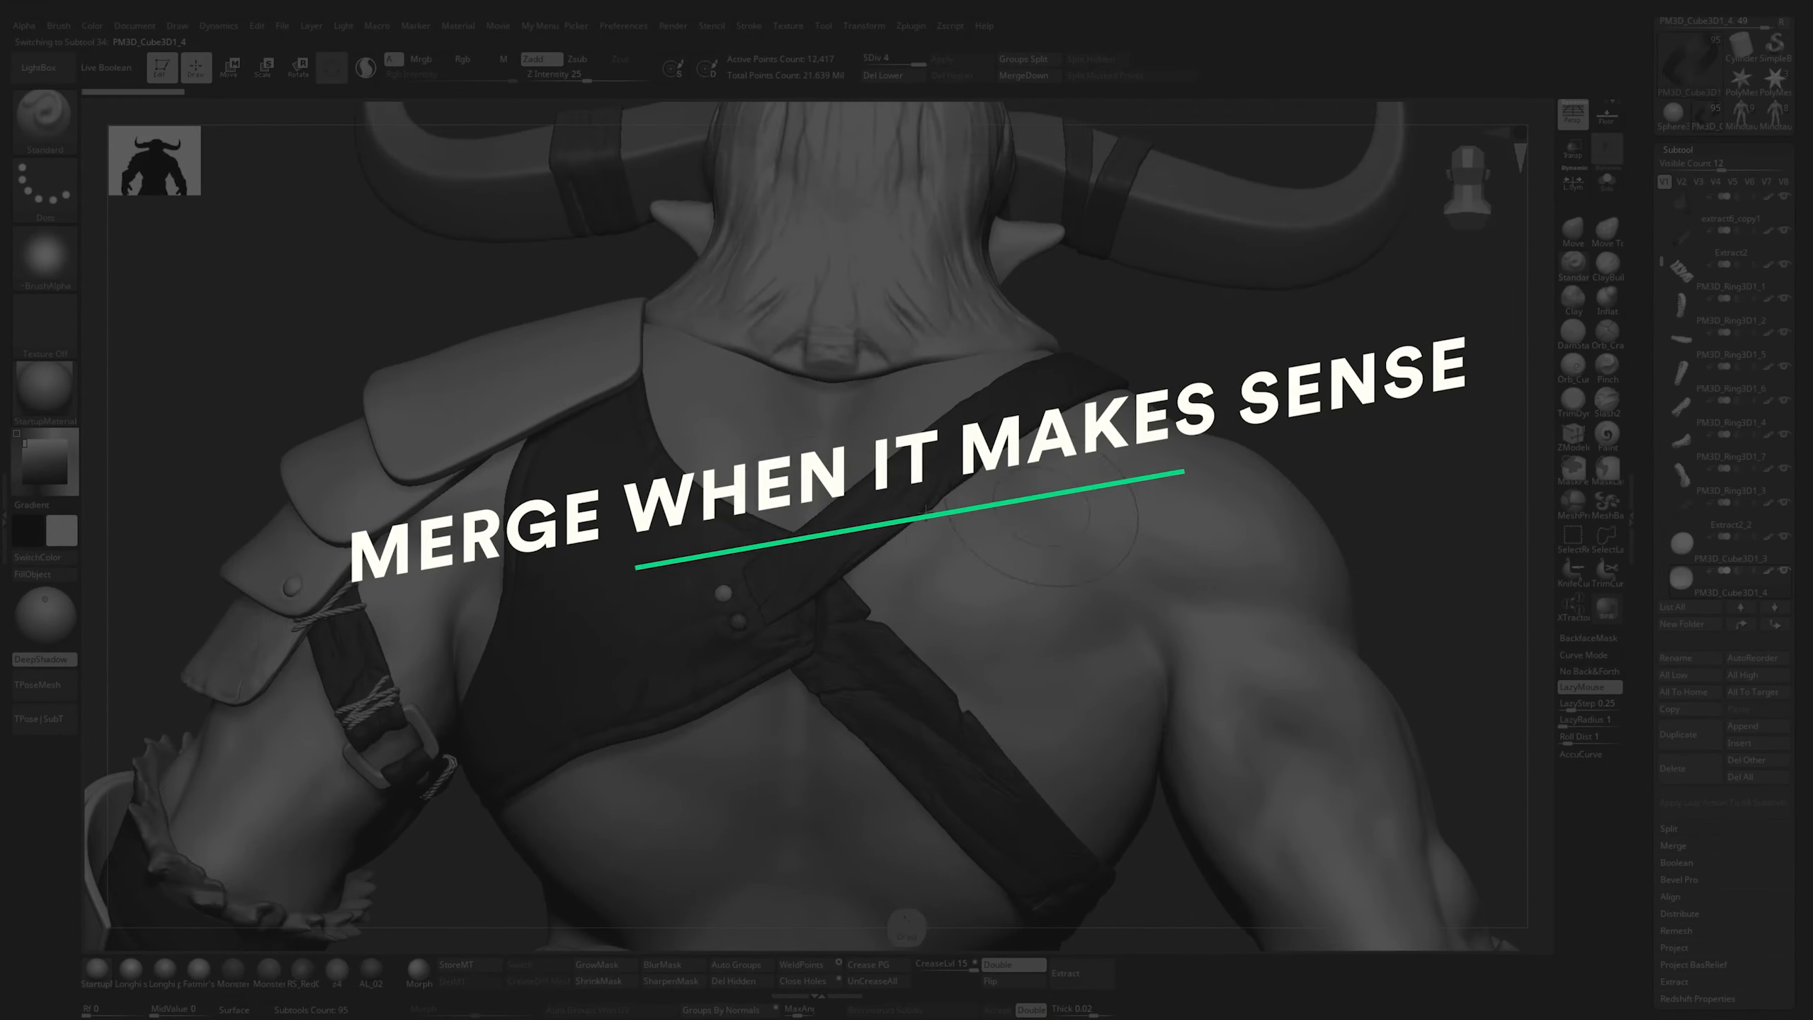
alt+drag(1343, 451, 1413, 368)
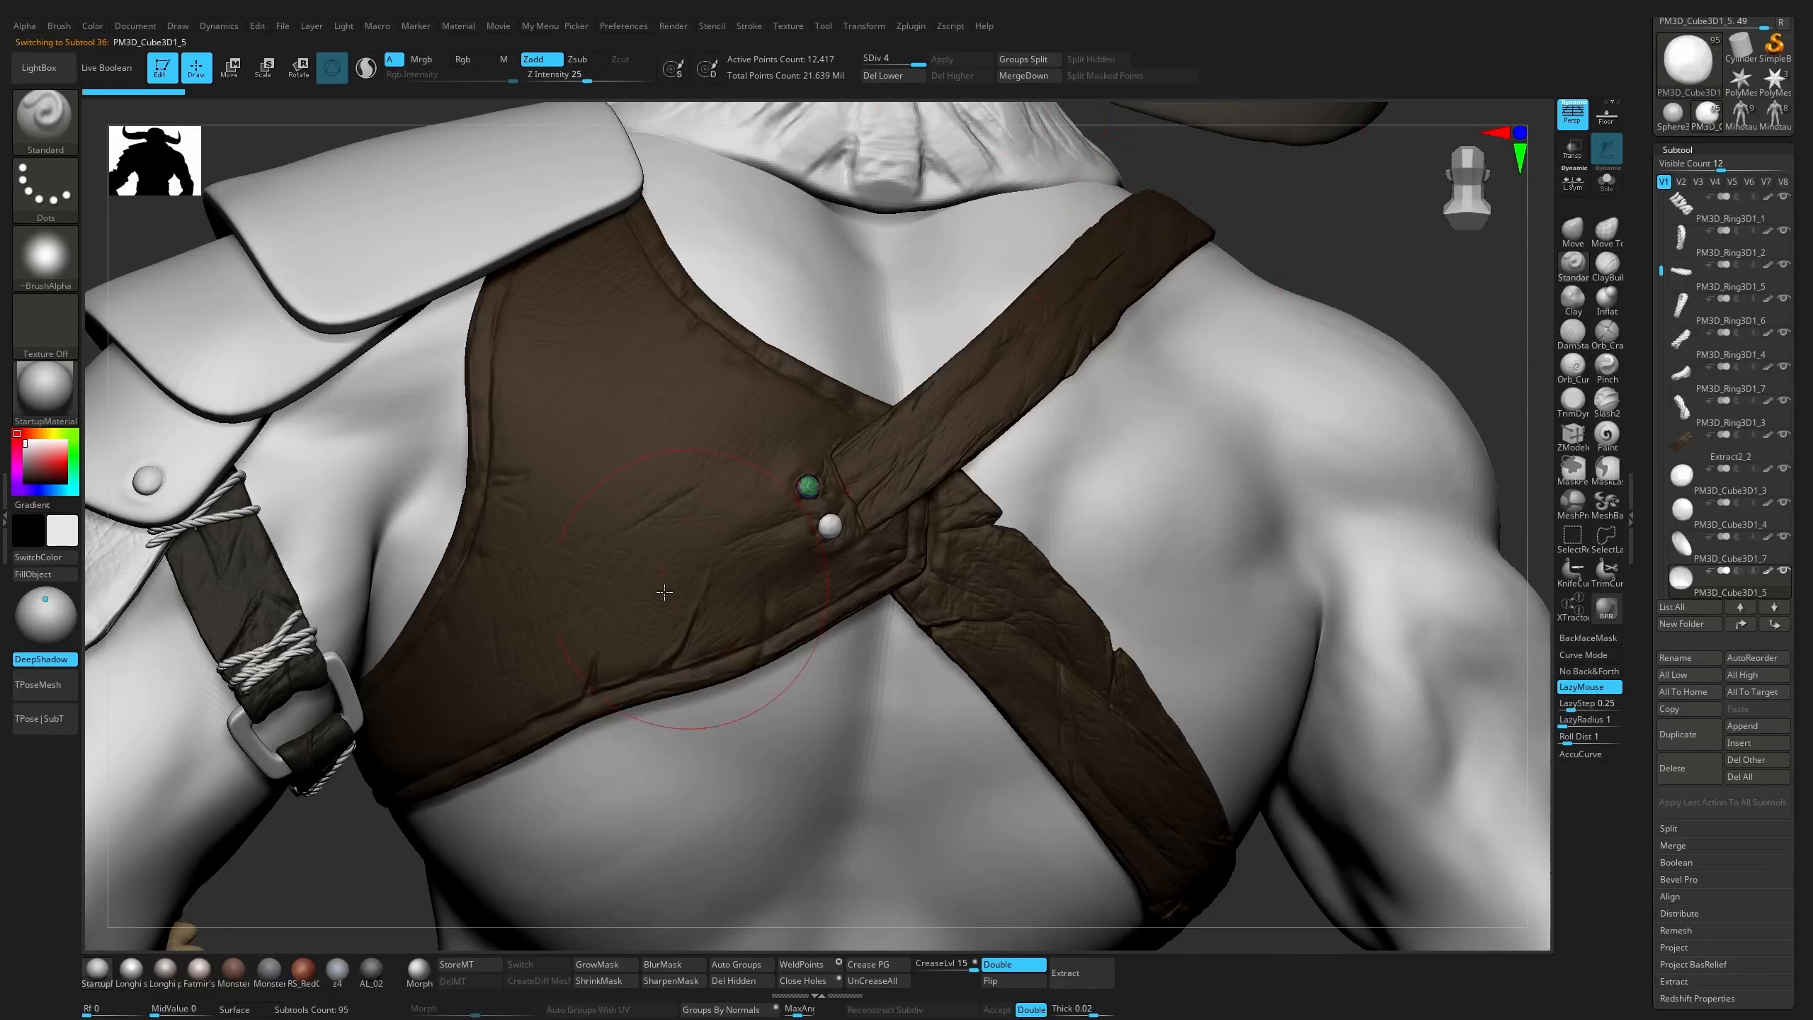
alt+click(829, 529)
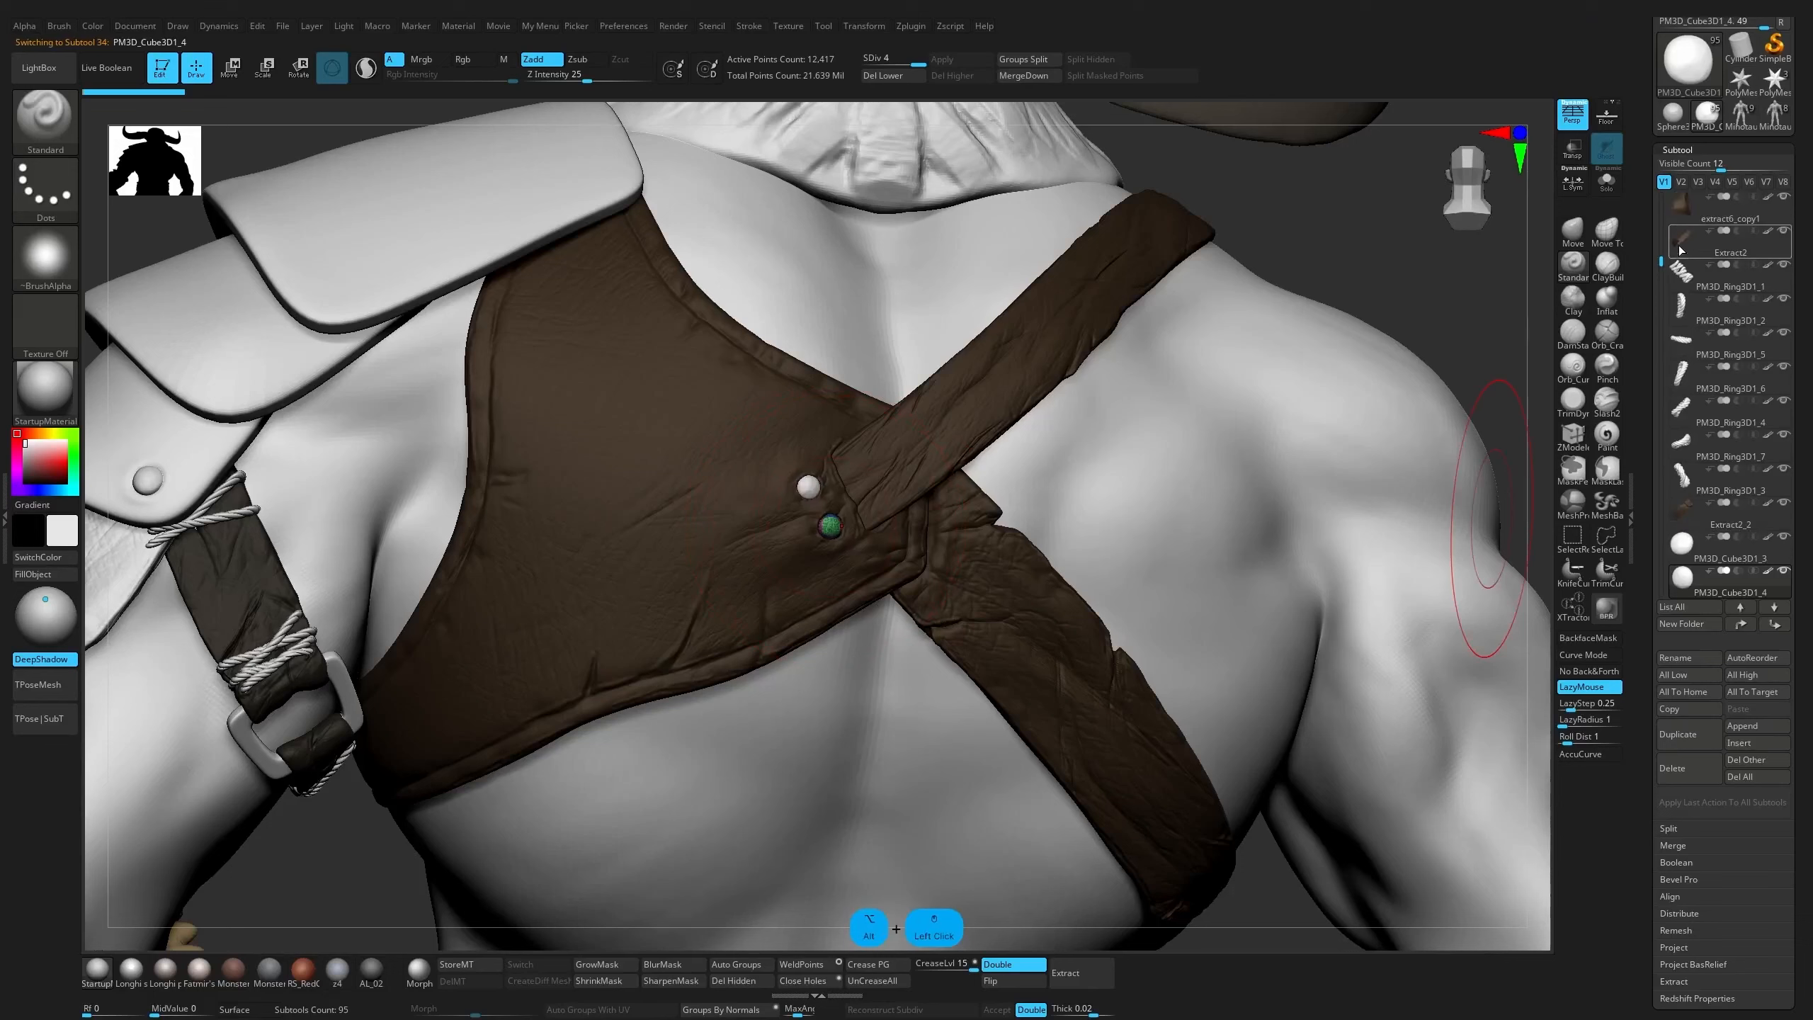
scroll(1733, 458, down, 5)
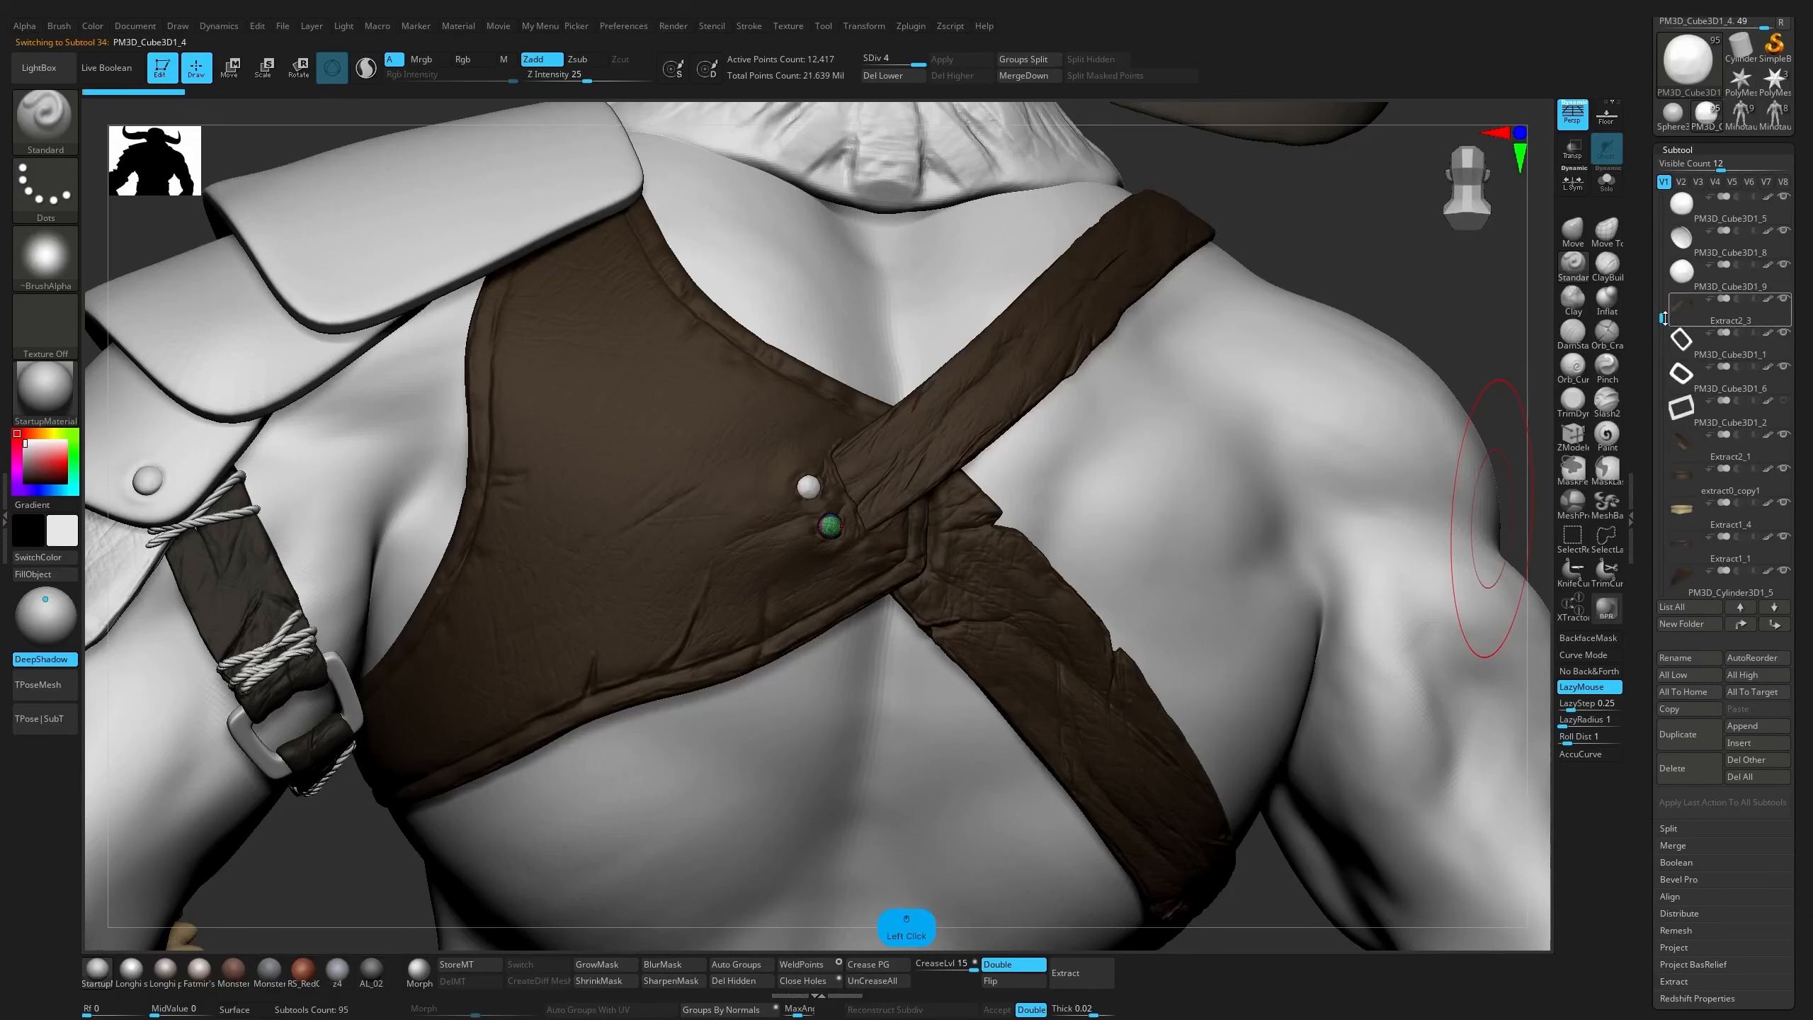
drag(1663, 317, 1663, 278)
click(1722, 492)
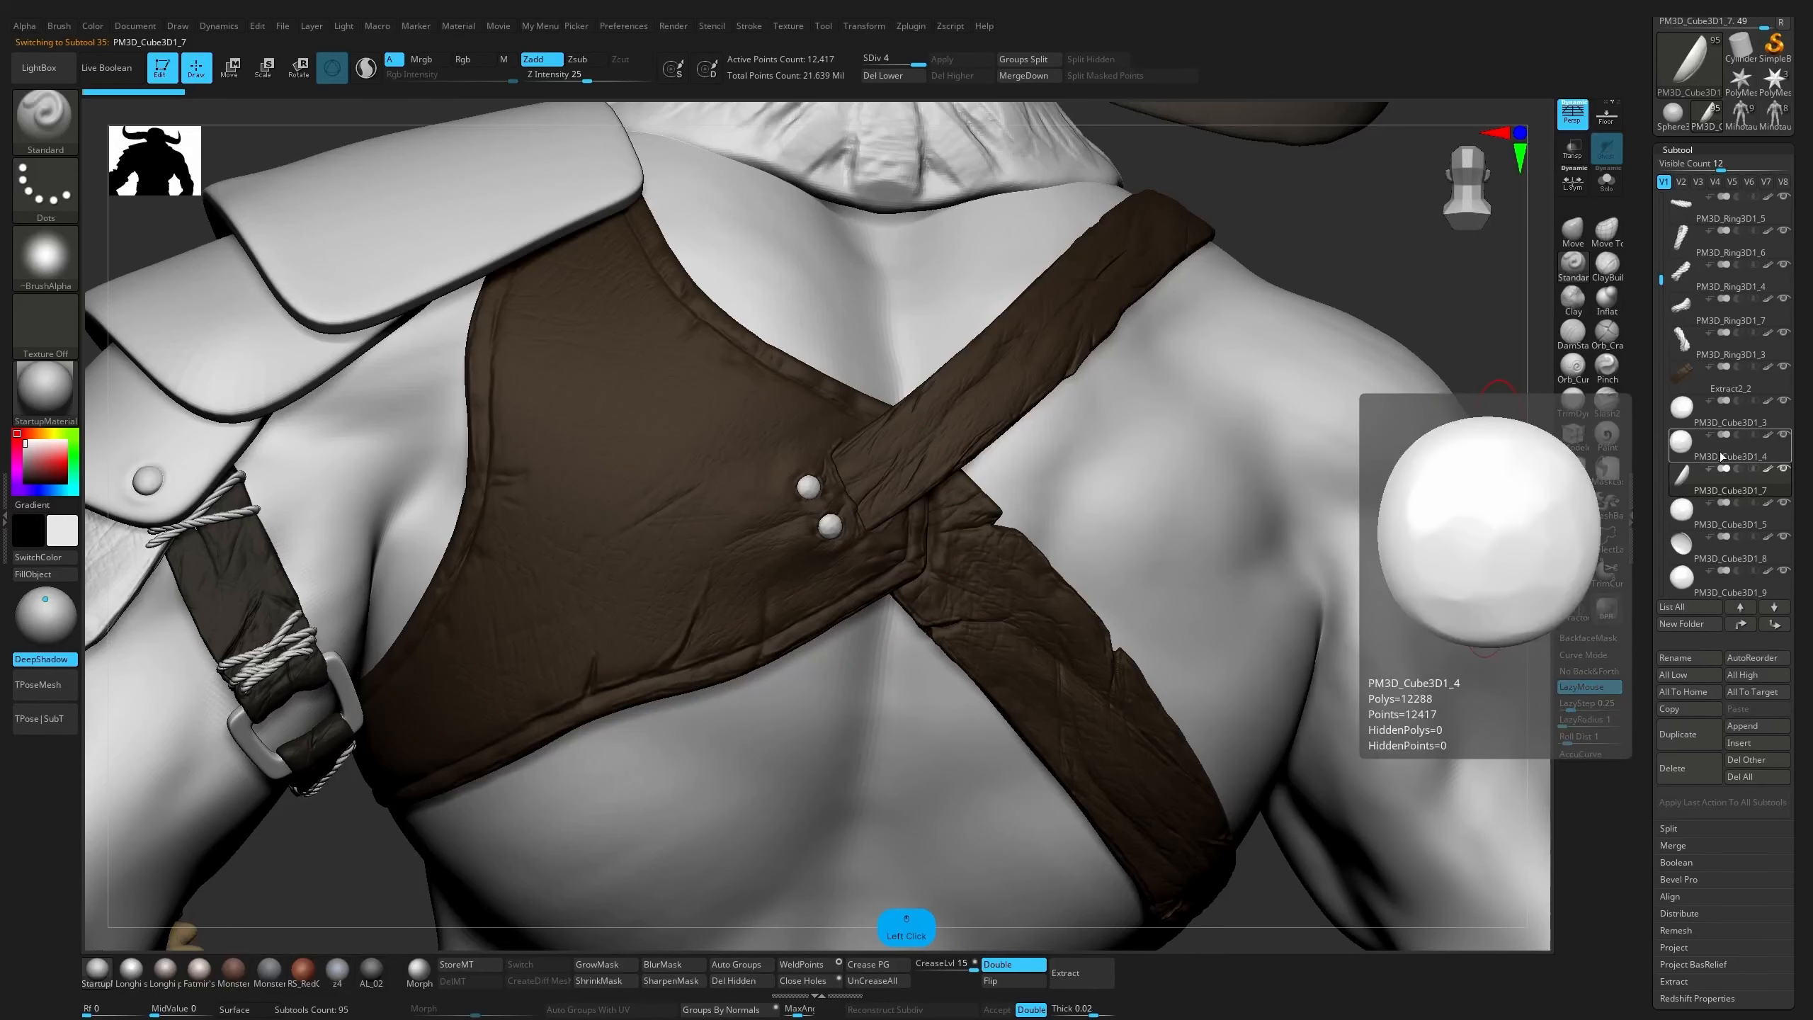
click(1720, 418)
click(1724, 509)
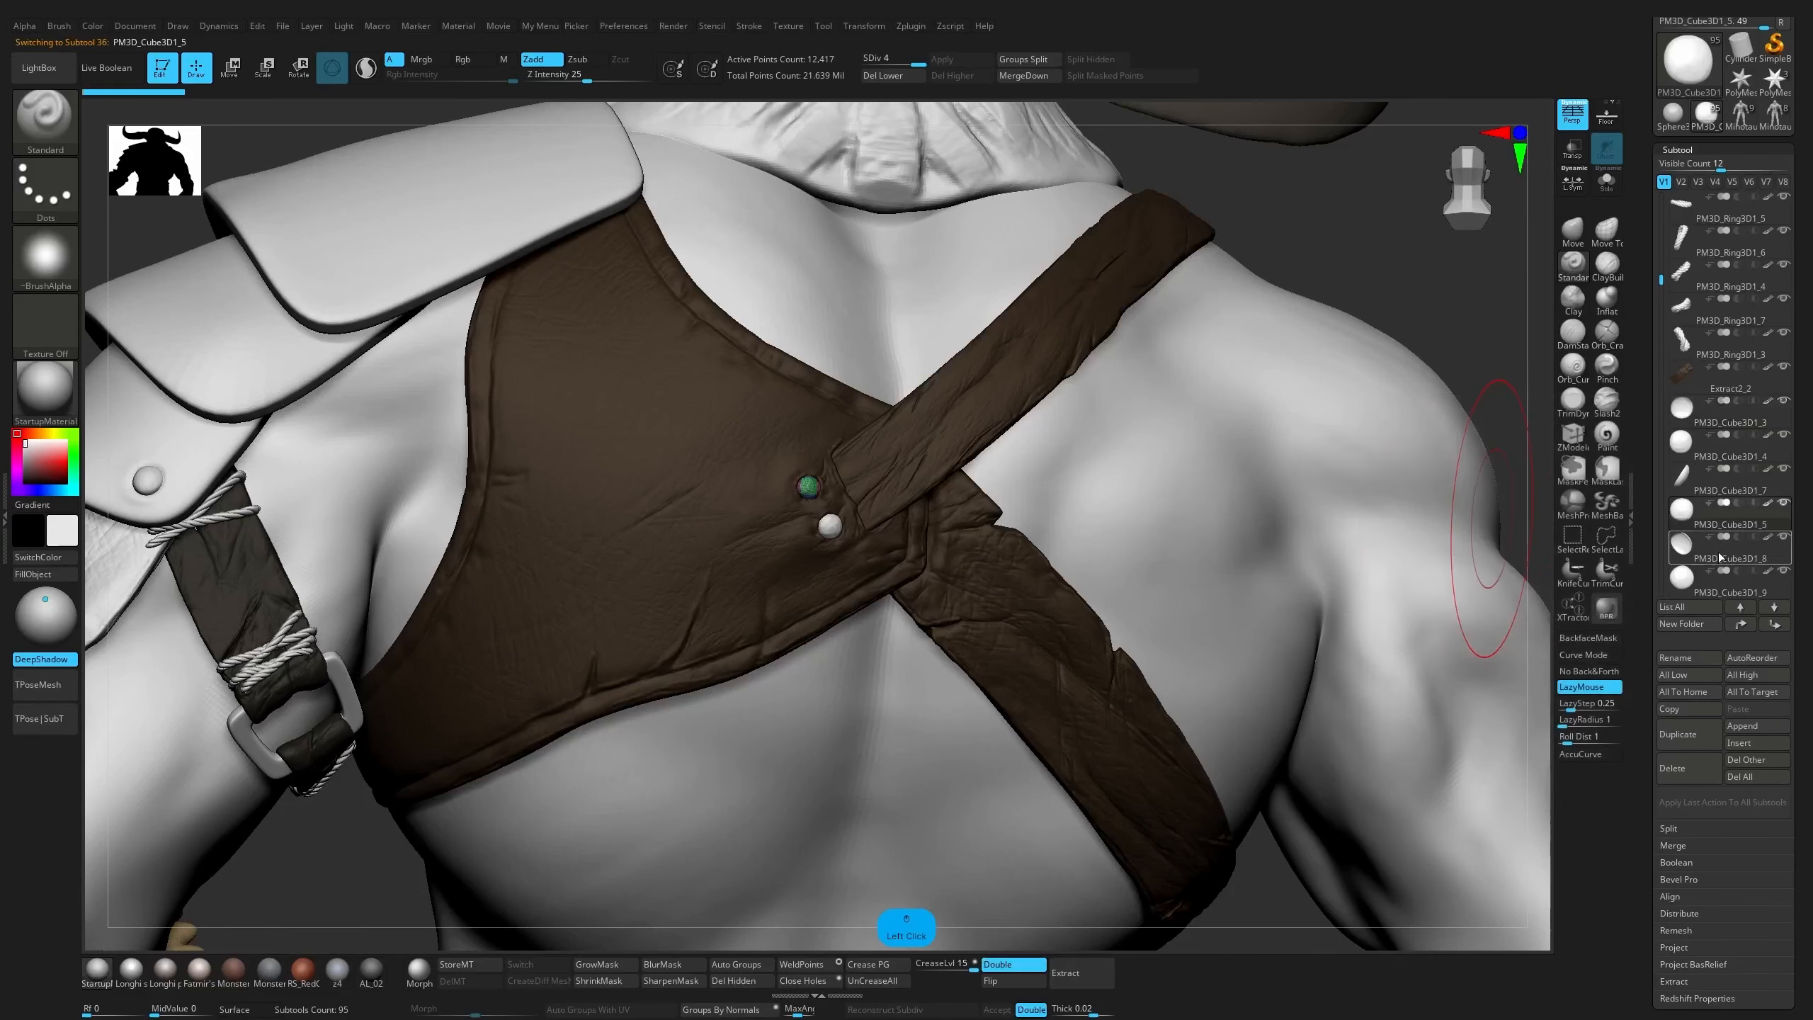
drag(1724, 451, 1725, 460)
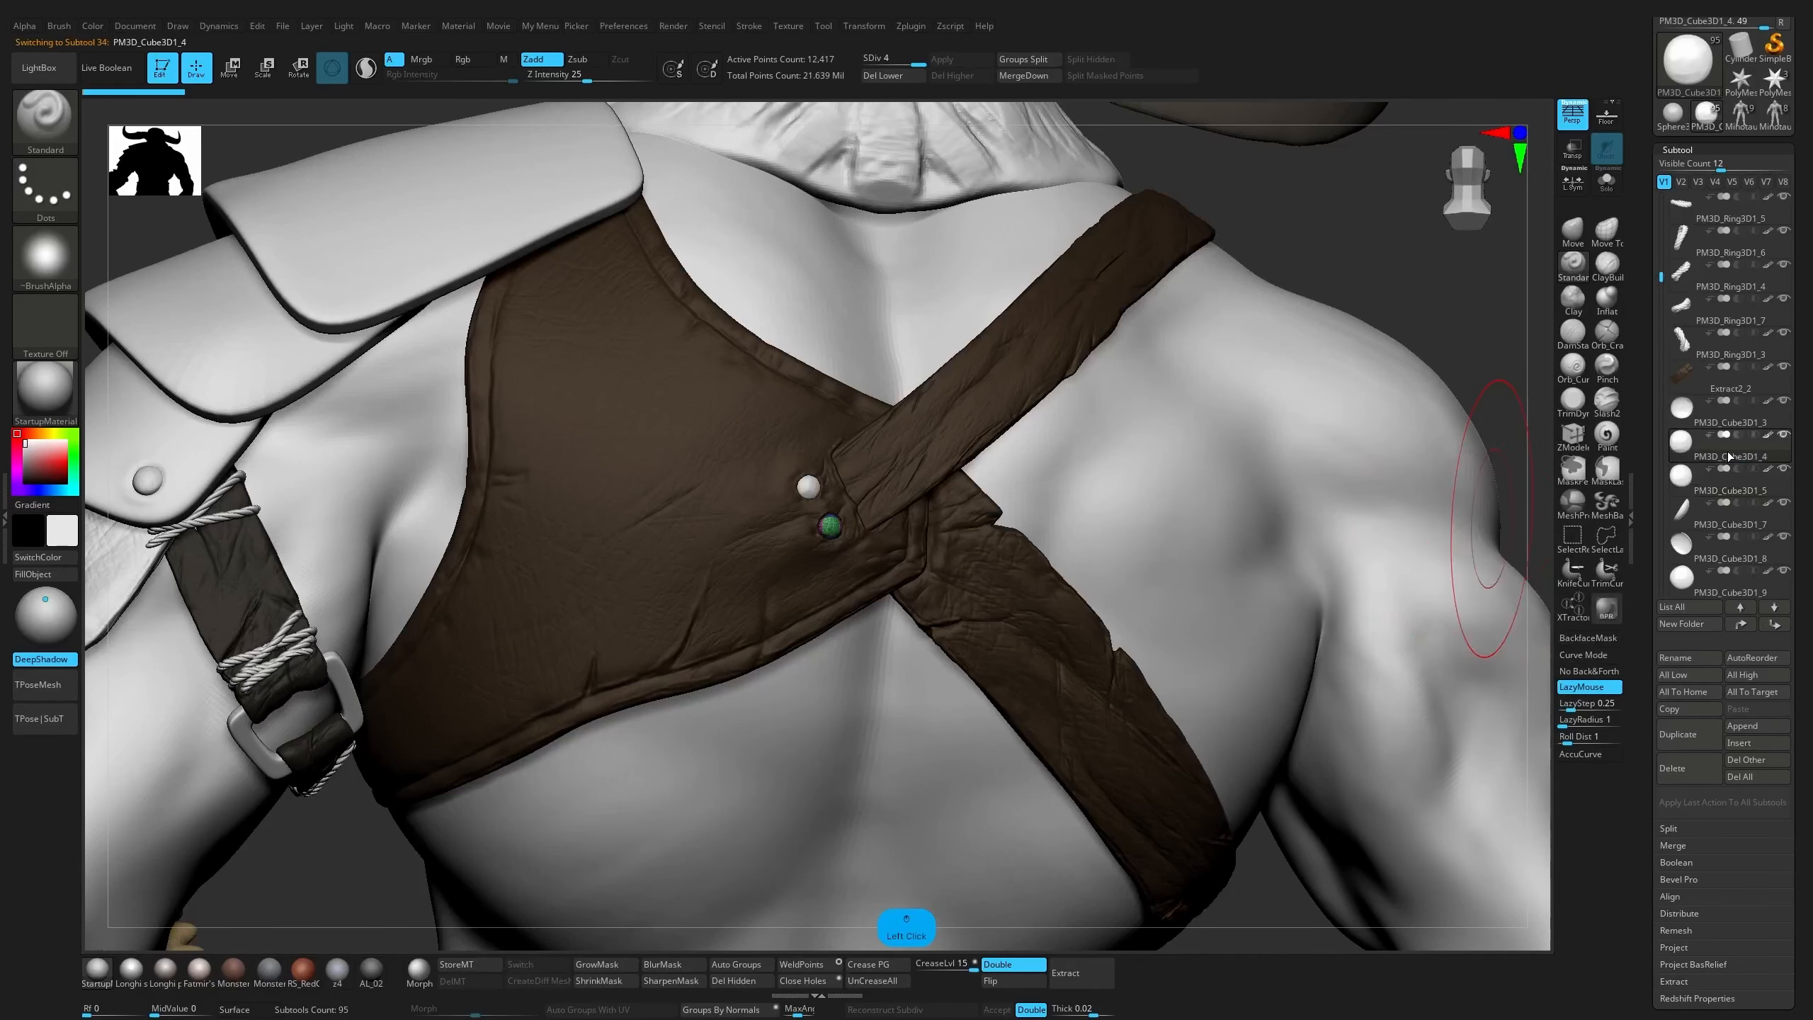
click(1724, 437)
click(1019, 76)
click(967, 111)
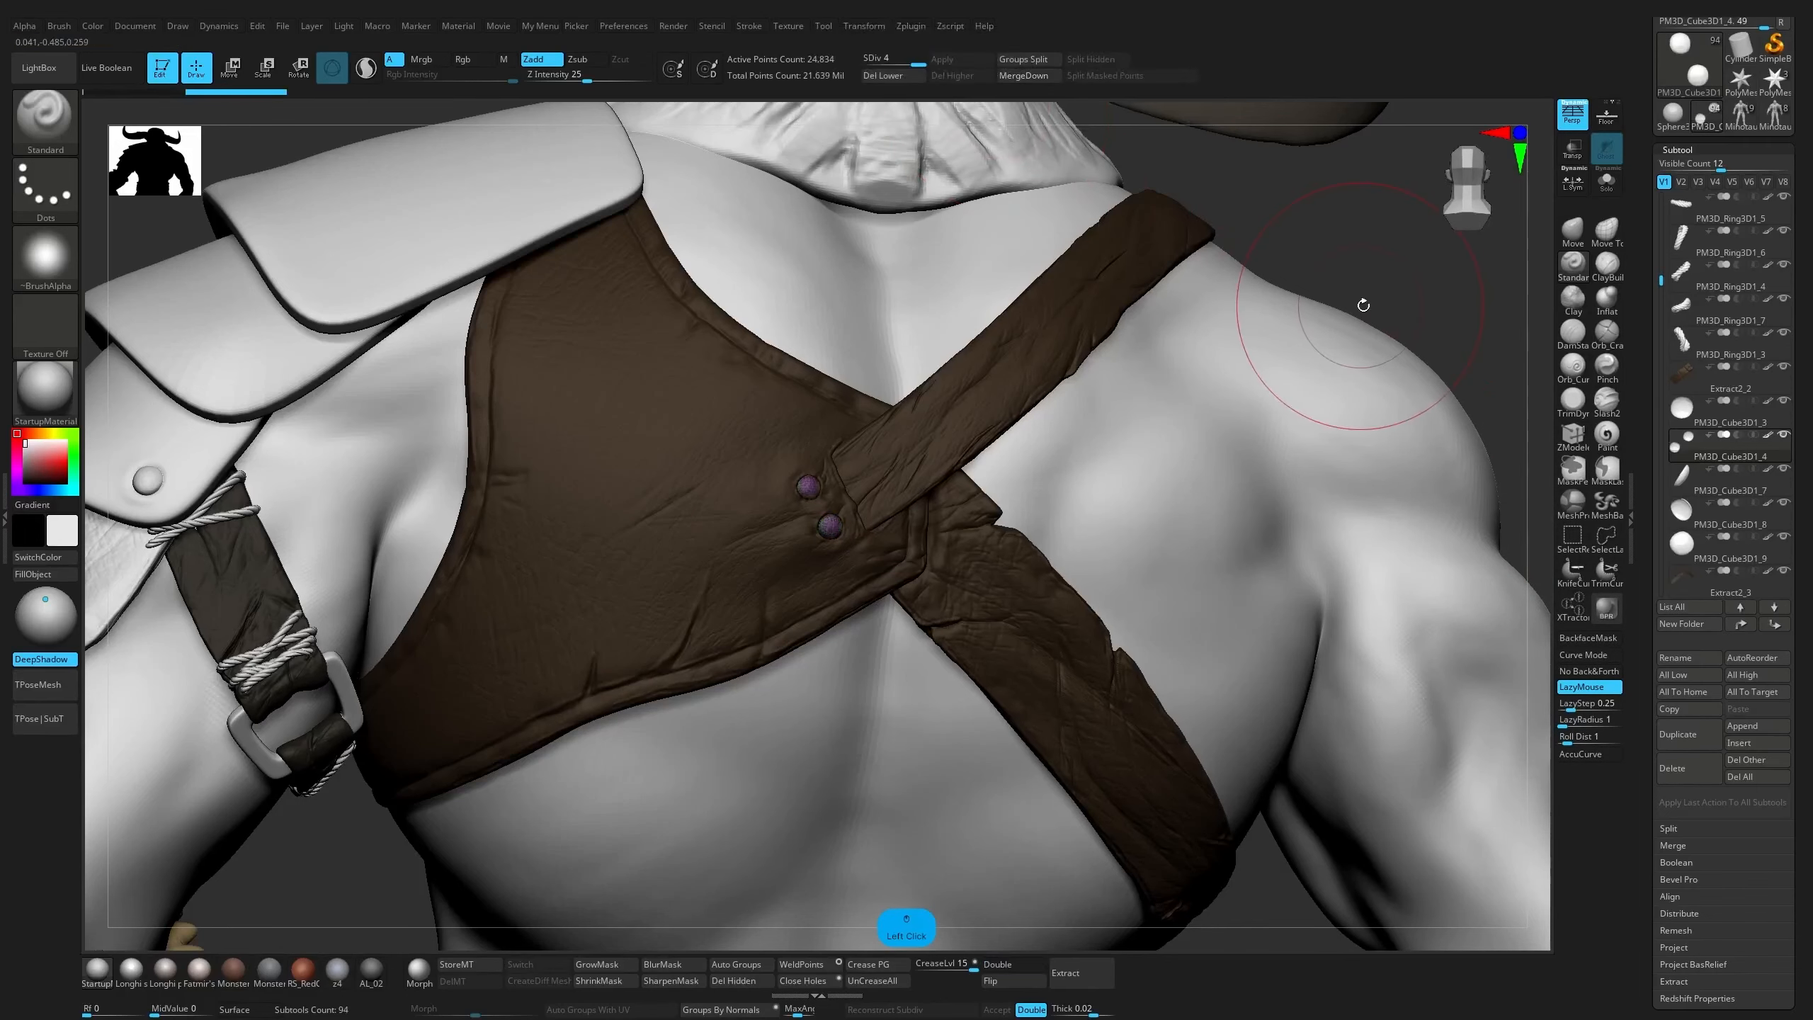
Merge the rope strands Extract4_10 and Extract4_11 at the upper end of the arm strap into one subtool
alt+drag(1414, 263, 1479, 377)
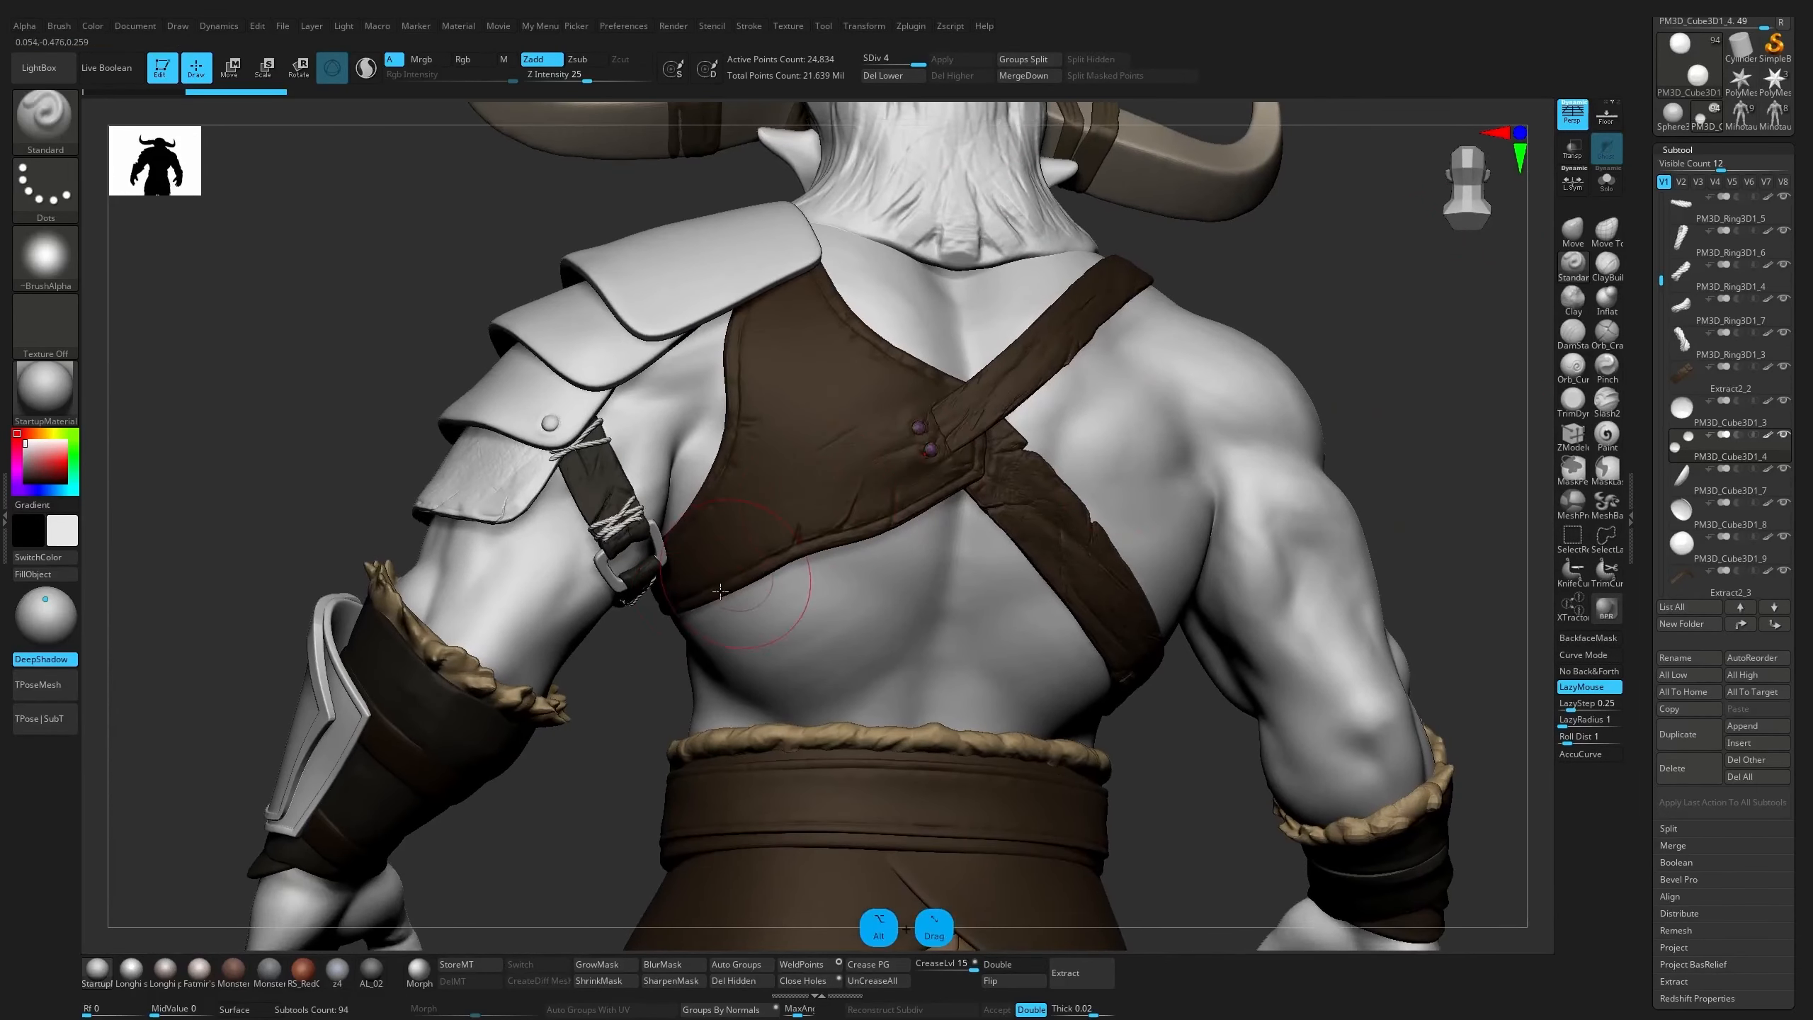
alt+click(597, 473)
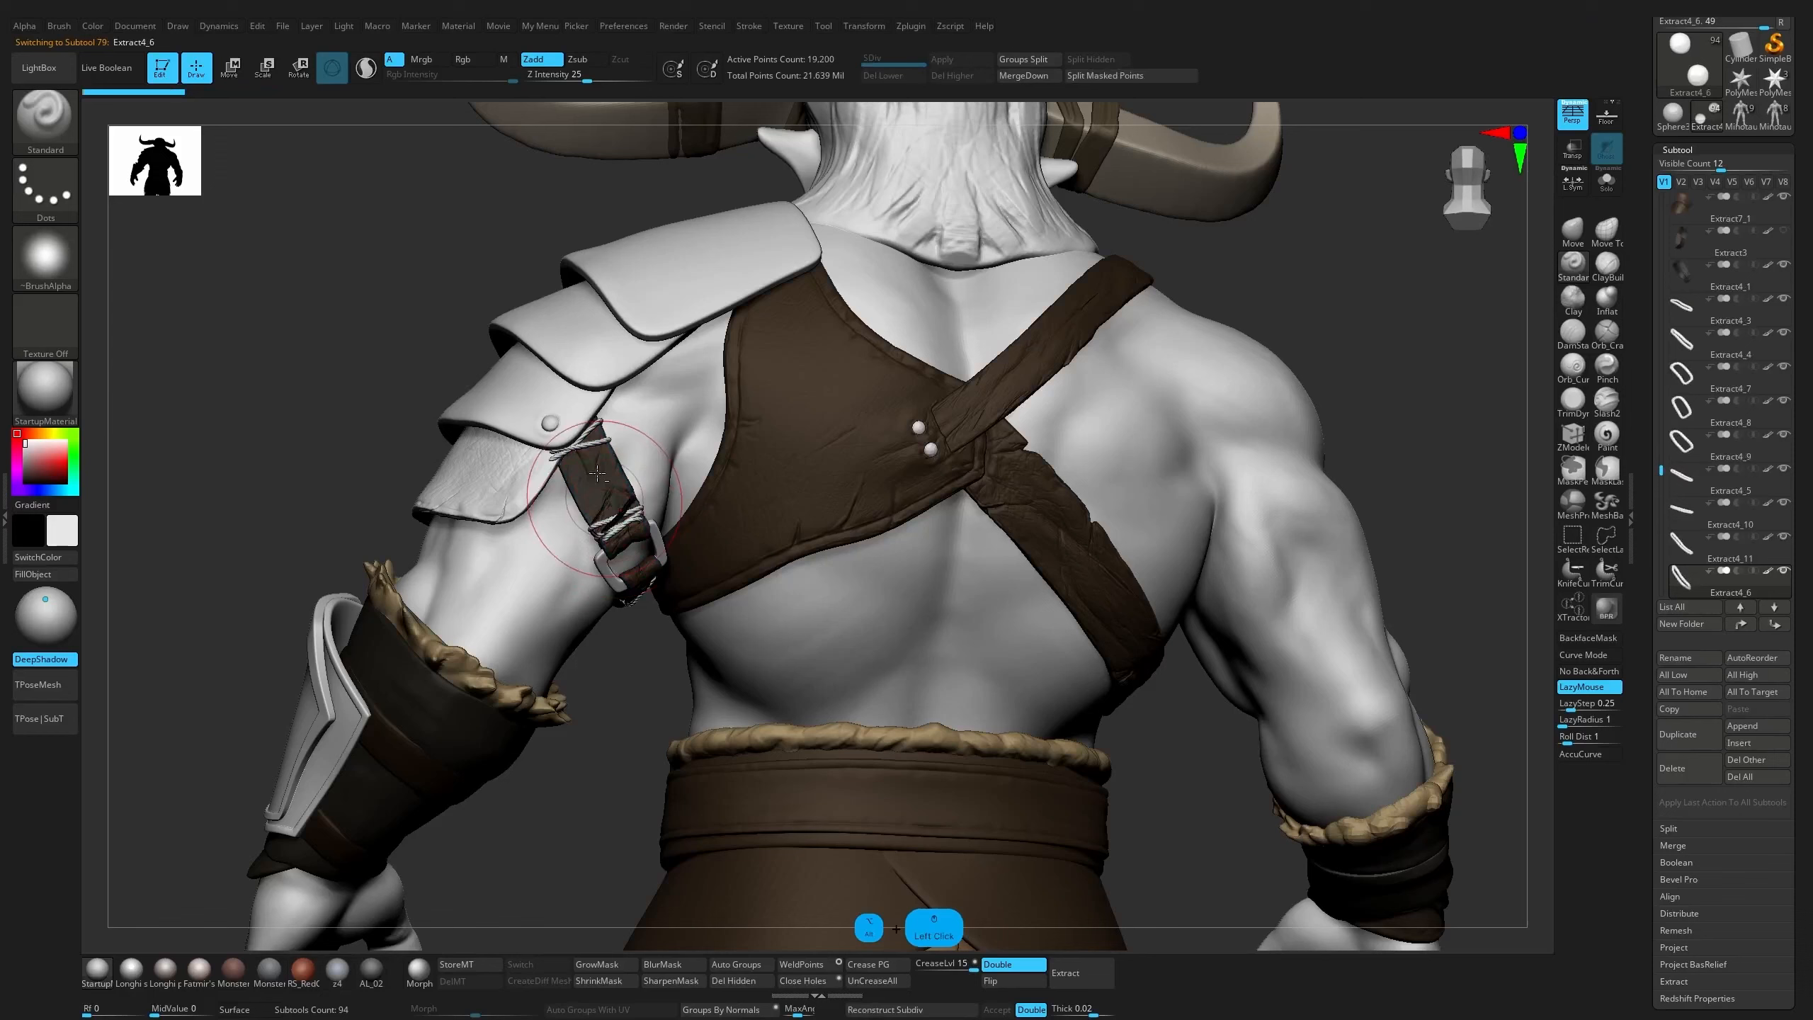
alt+right_drag(604, 530, 607, 427)
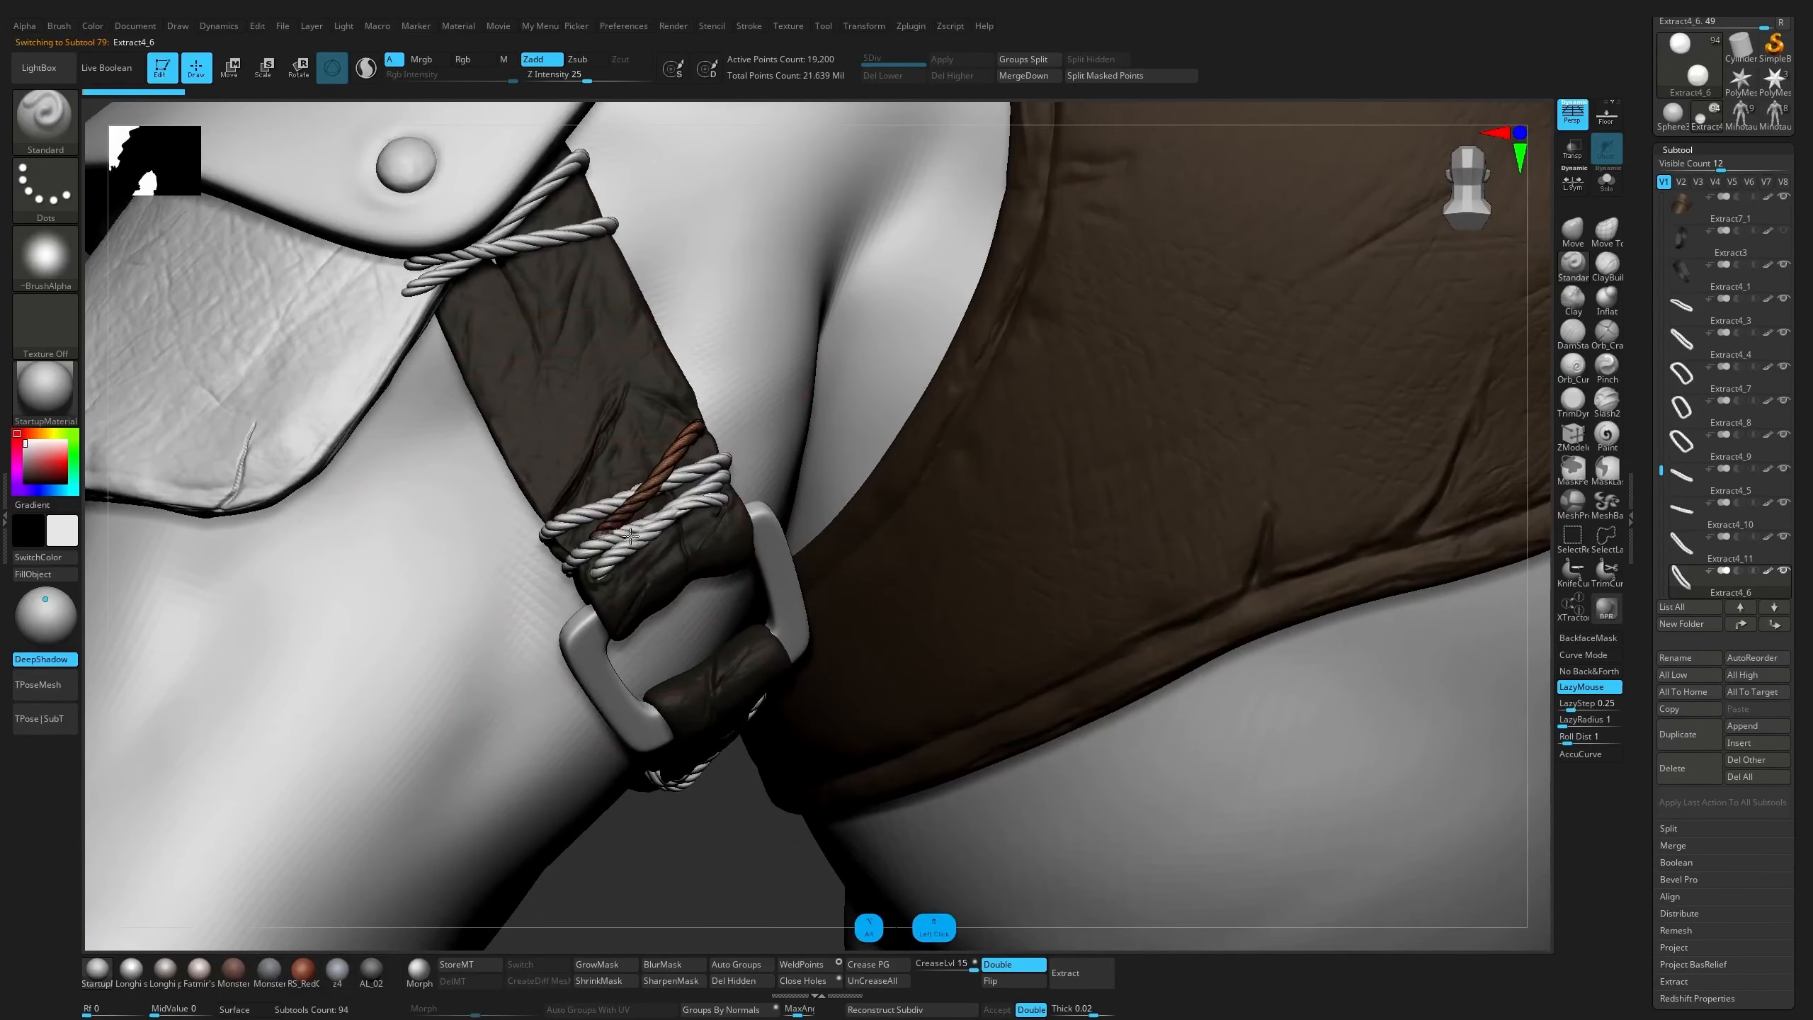
alt+click(626, 539)
alt+click(625, 513)
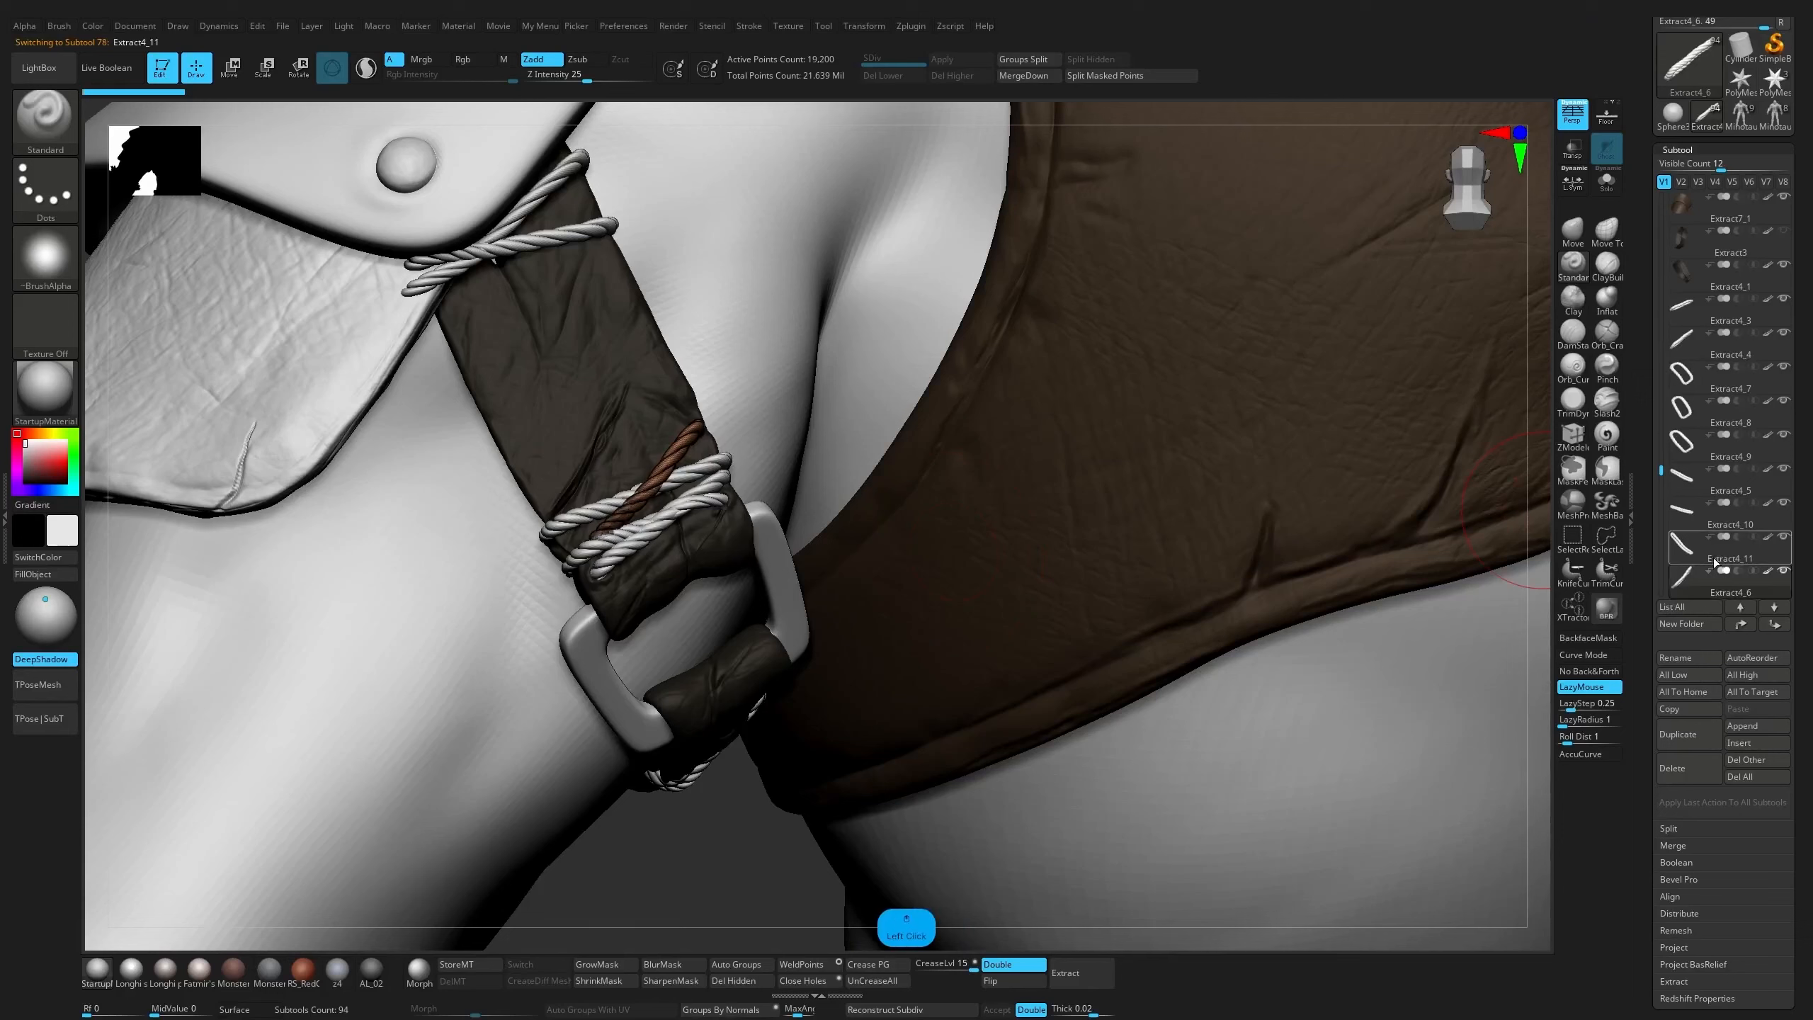
click(1721, 524)
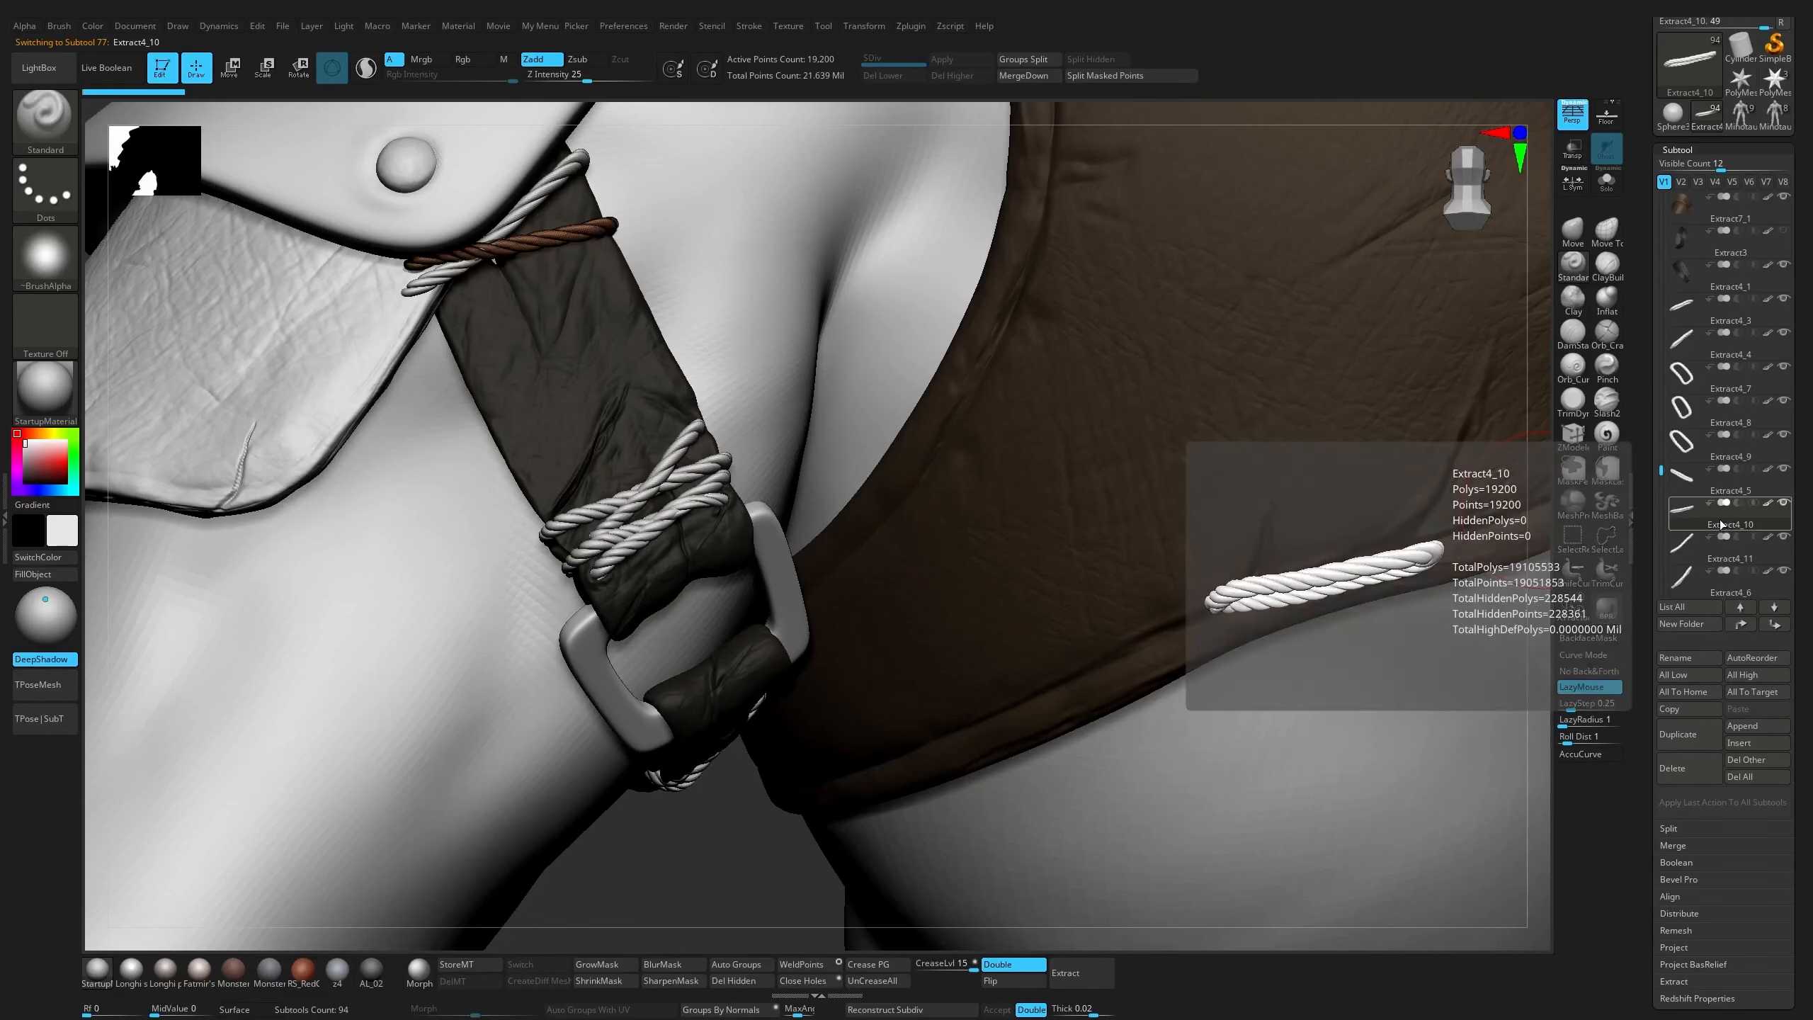
click(1020, 75)
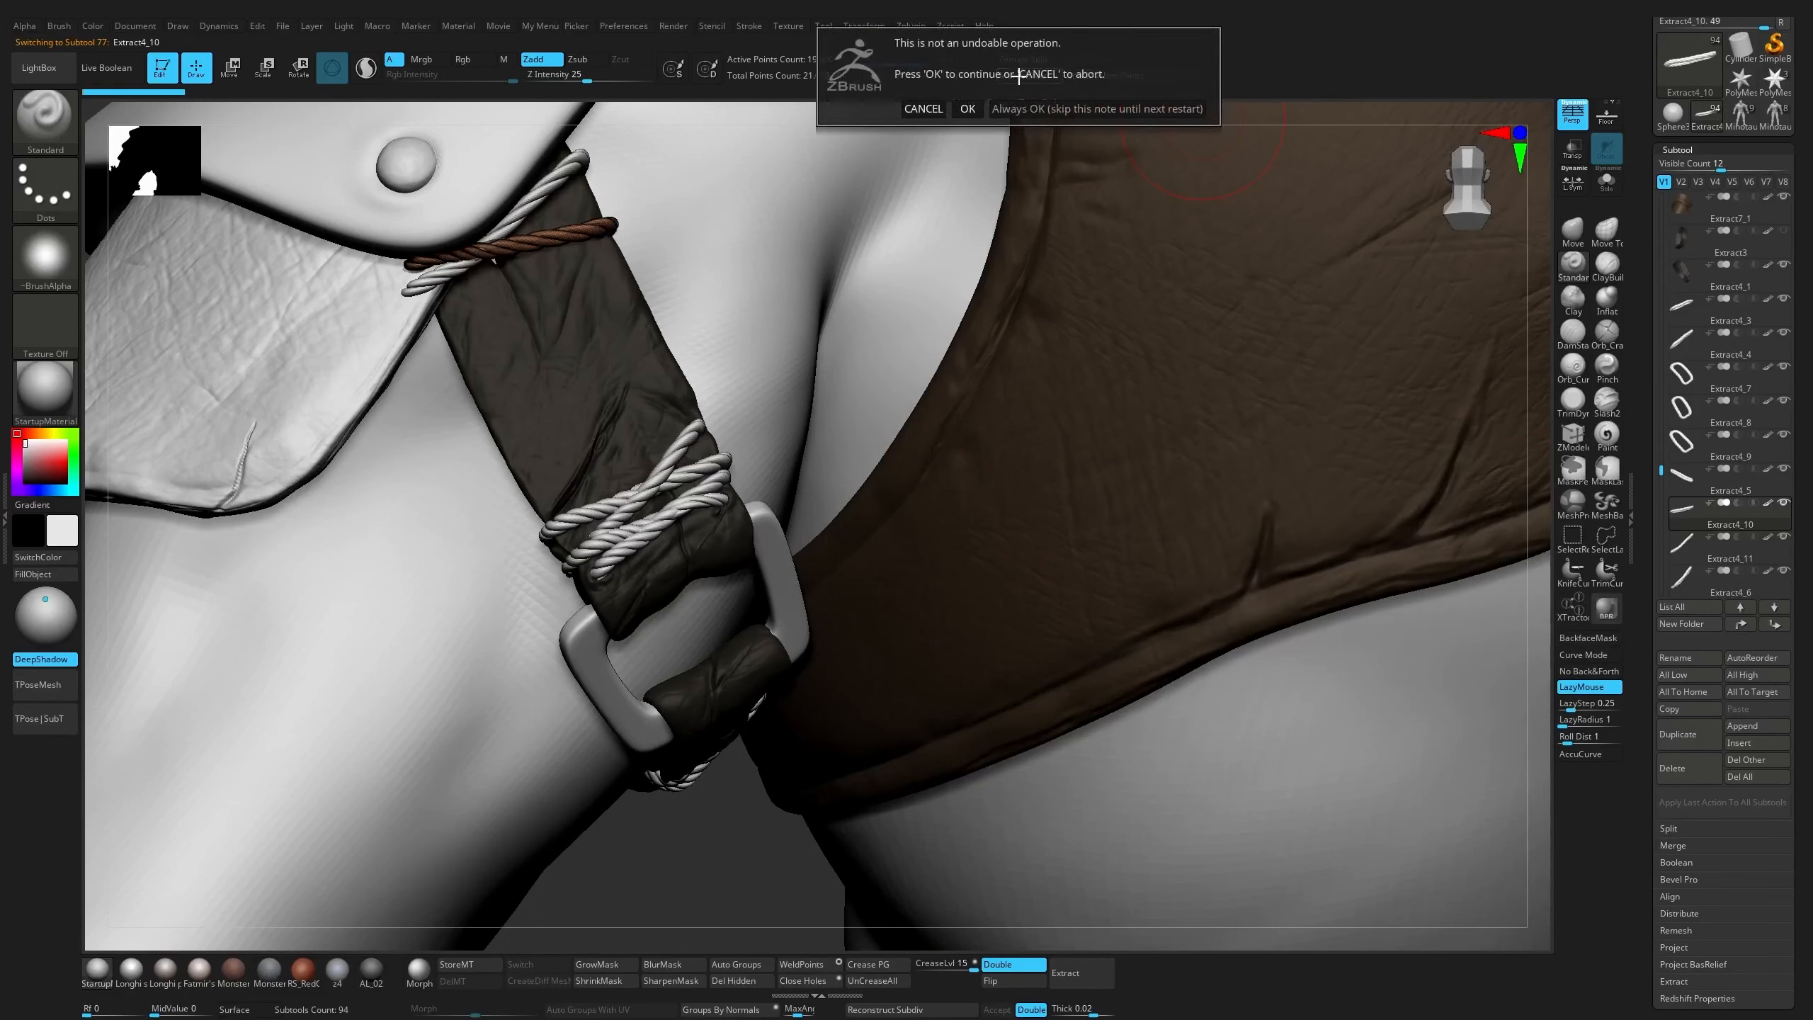
click(969, 108)
Move rope strand Extract4_6 above Extract4_10 in the subtool order and inspect the closed rope loops Extract4_7, Extract4_8 and Extract4_9
click(1714, 559)
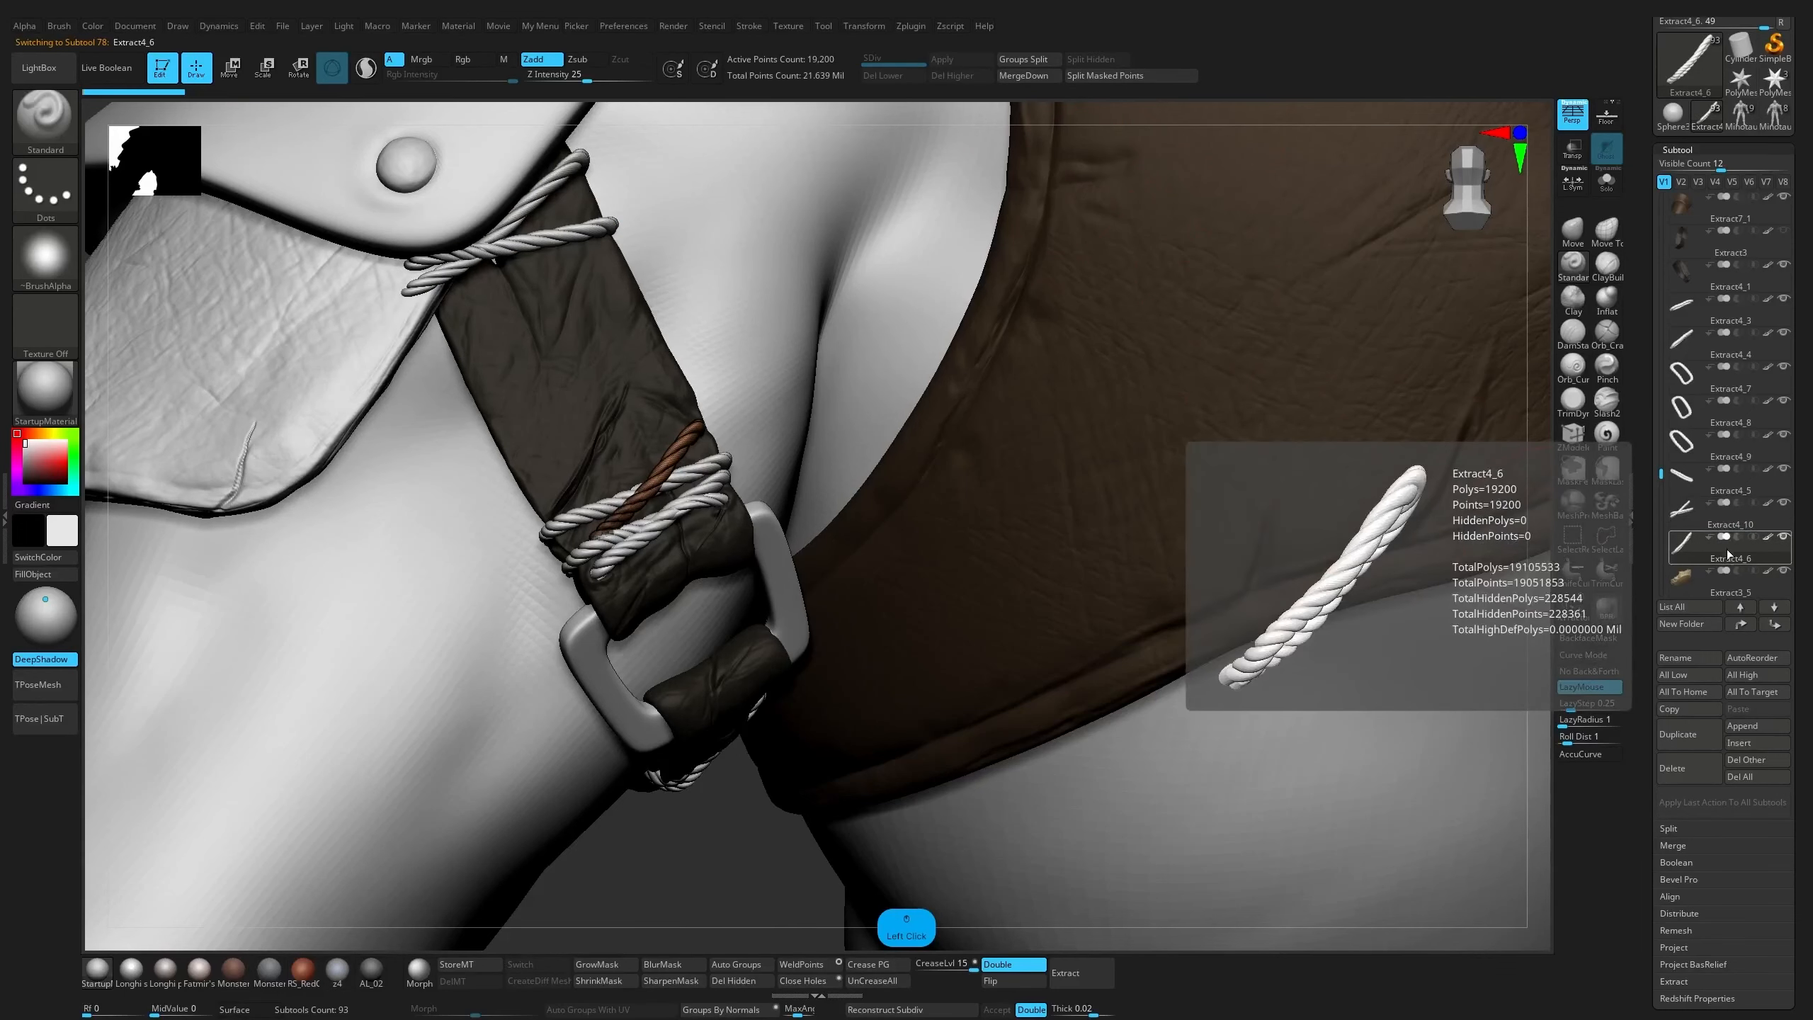
click(1708, 392)
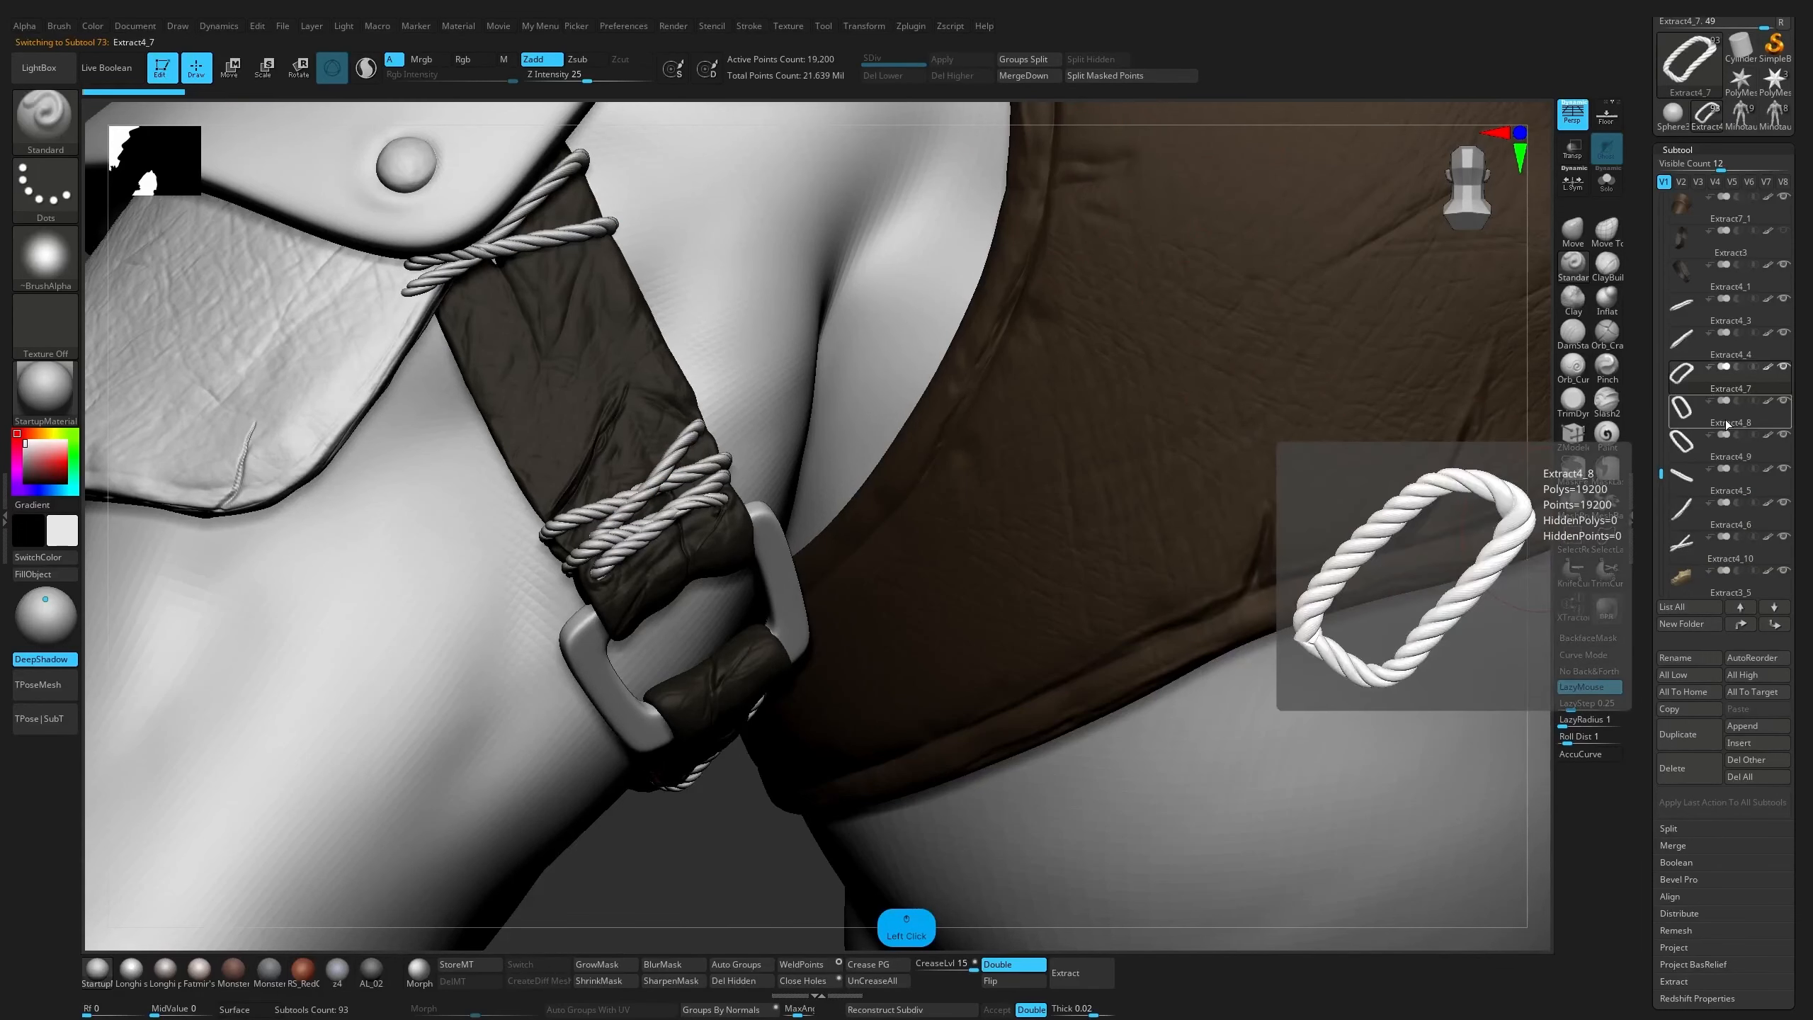
click(1715, 416)
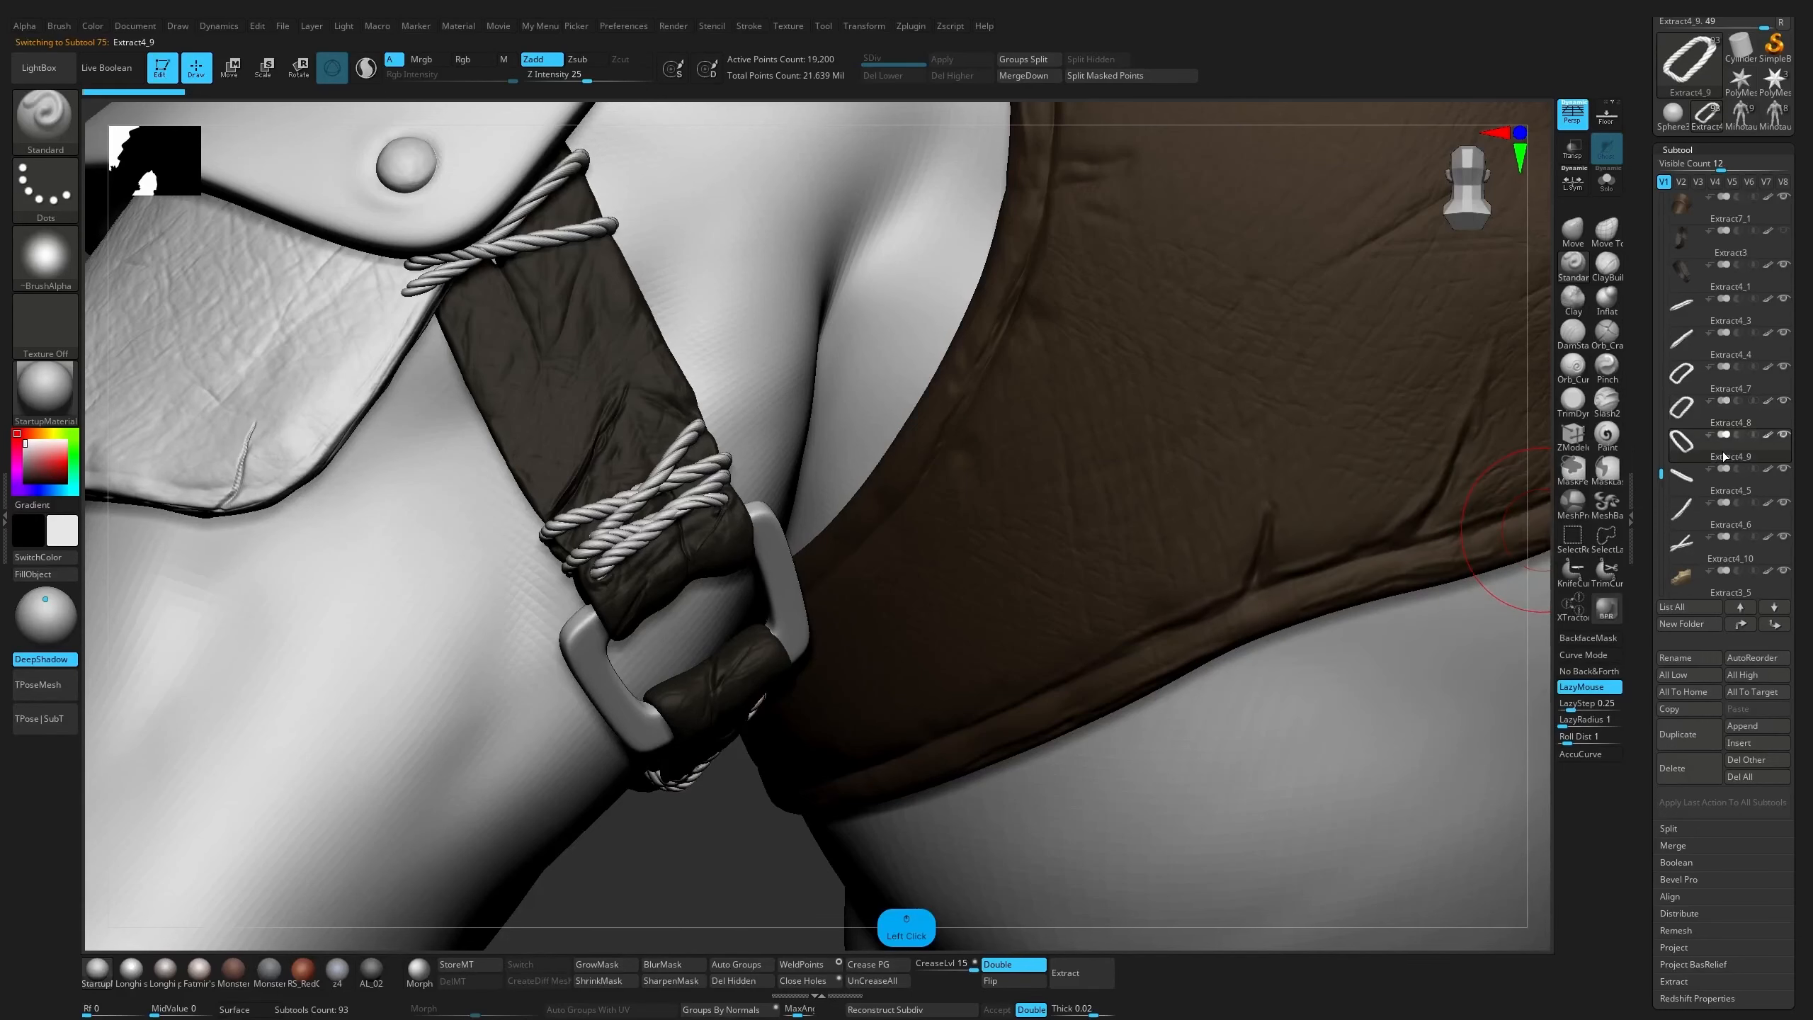
Merge rope strand Extract4_4 into Extract4_3 and place the merged subtool directly above Extract4_6
click(1722, 347)
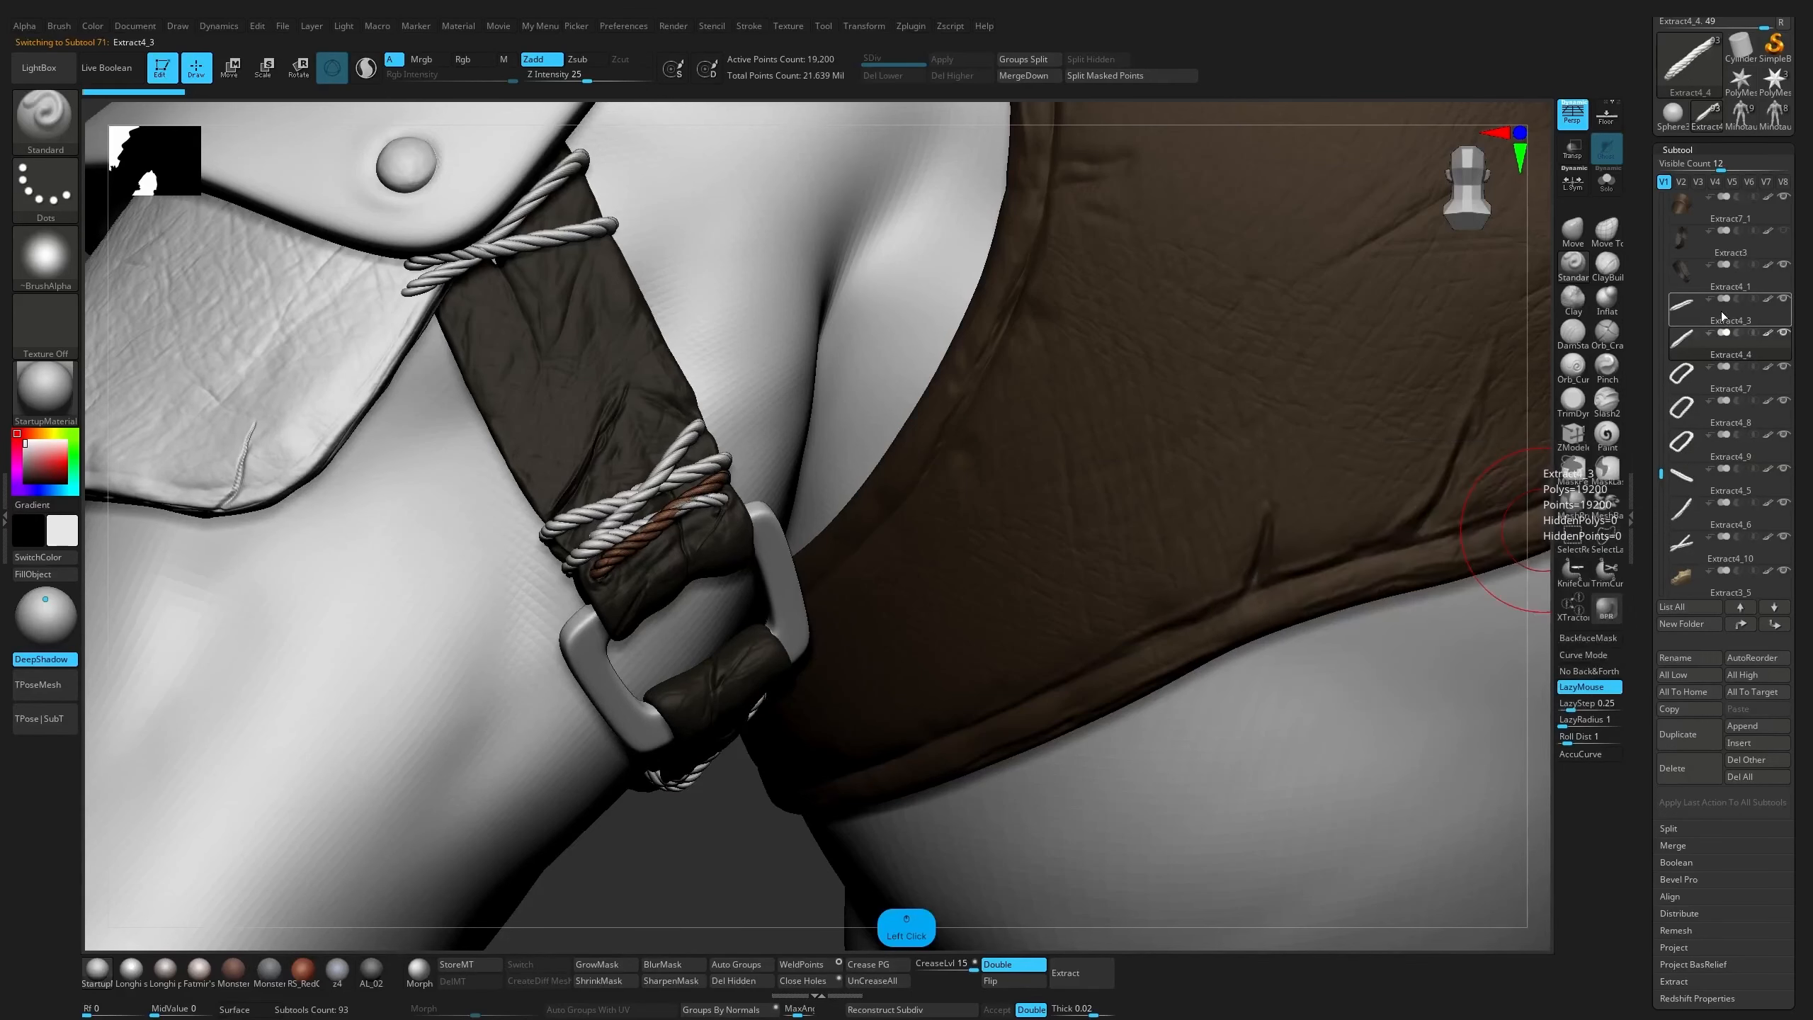
click(1723, 325)
click(1038, 79)
drag(1721, 317, 1717, 452)
click(1715, 489)
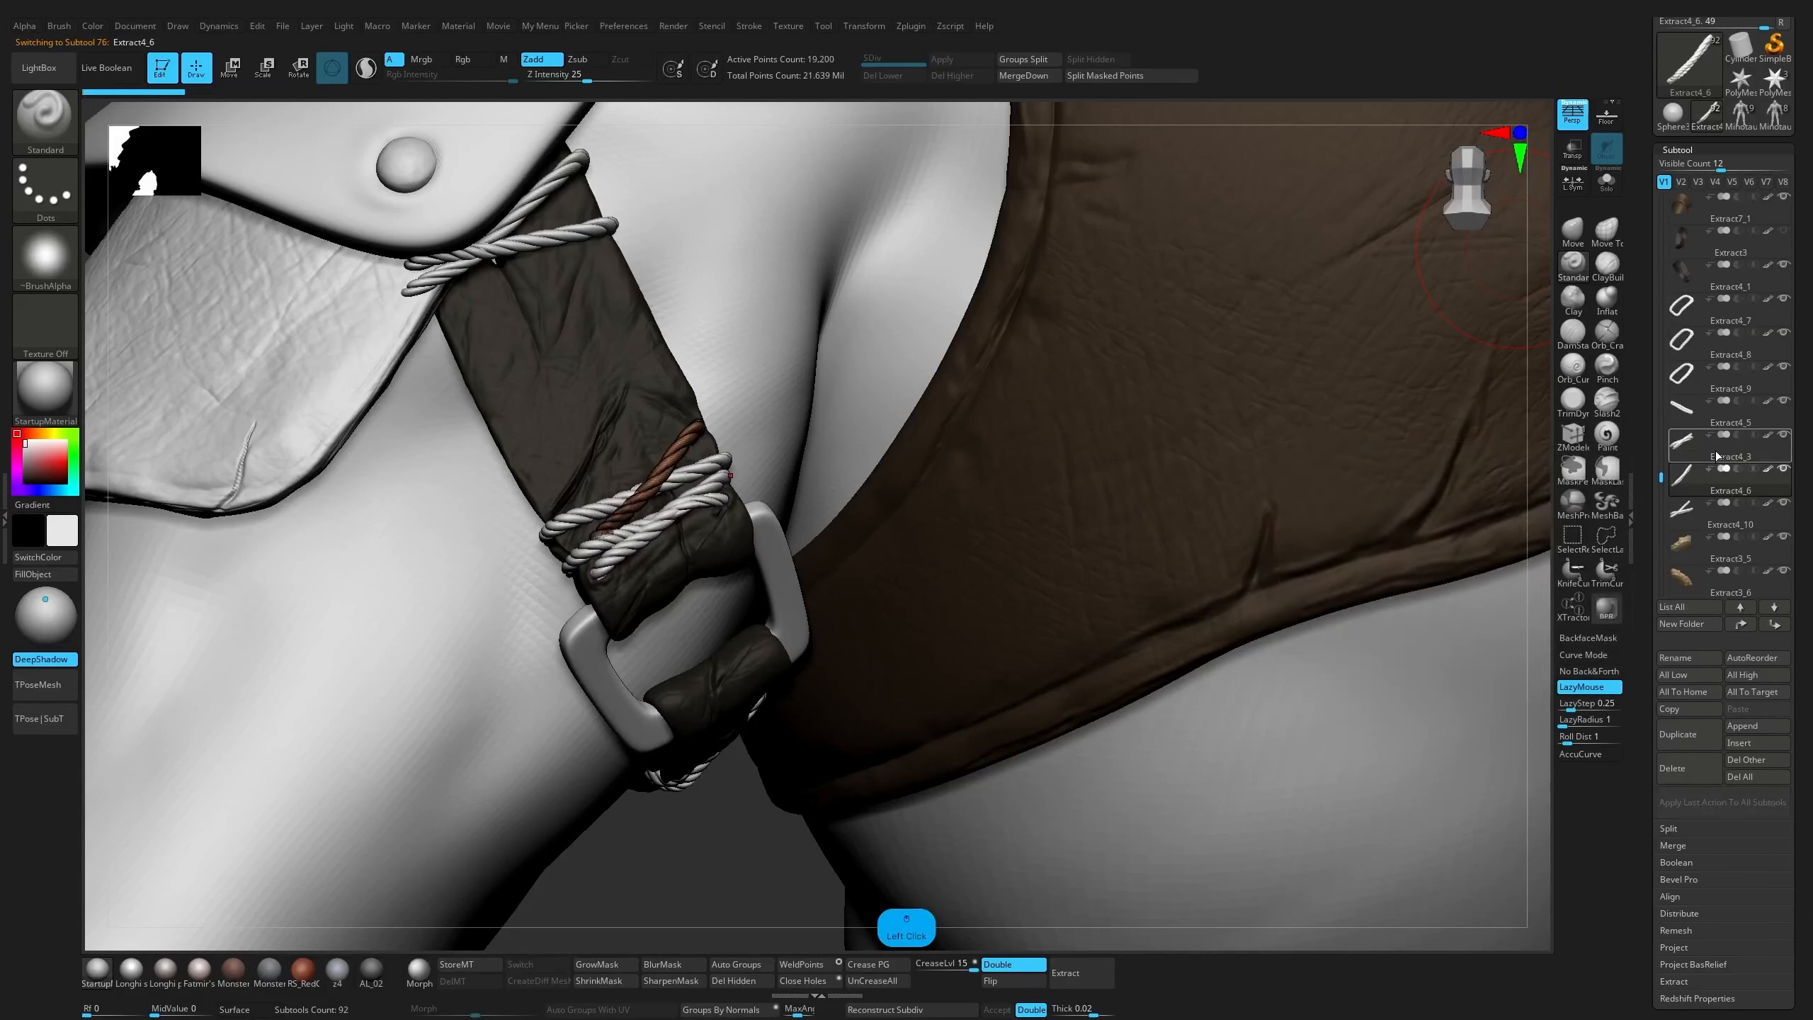
Merge rope strands Extract4_6 and Extract4_3, and merge the result into Extract4_5 to unite the criss-crossed strap wrap
click(1717, 455)
click(1030, 77)
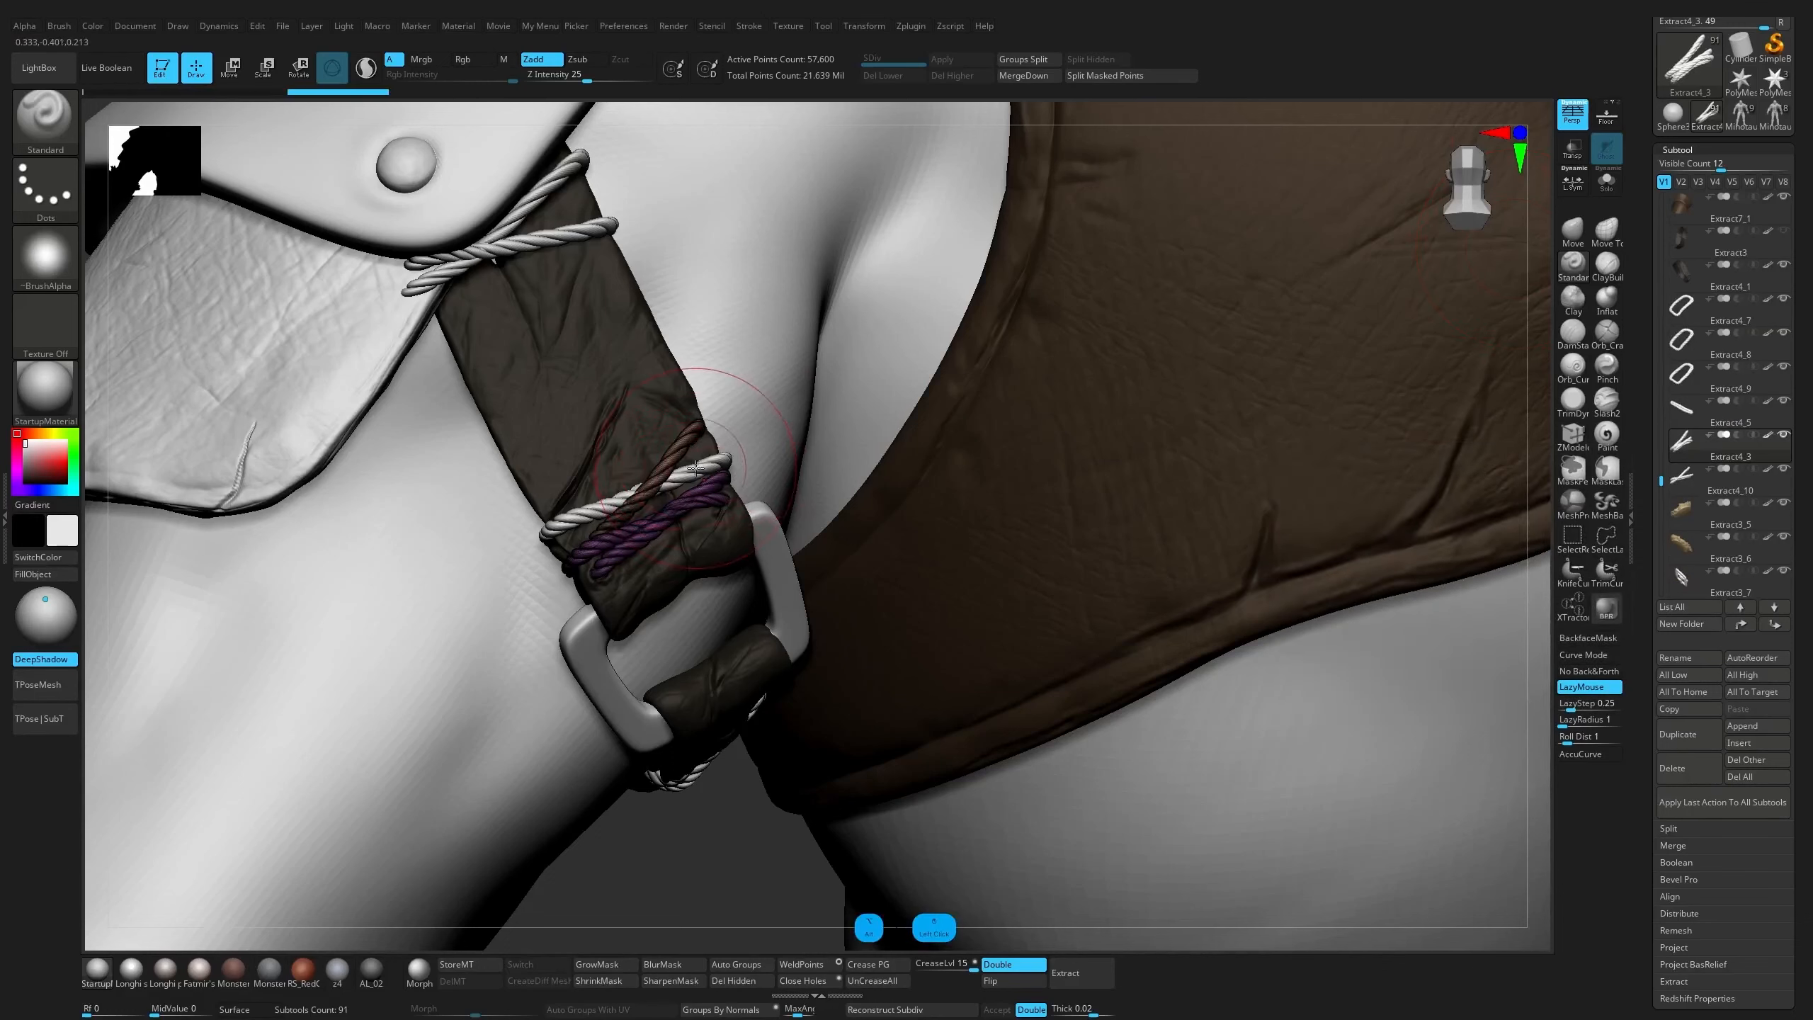
alt+click(714, 460)
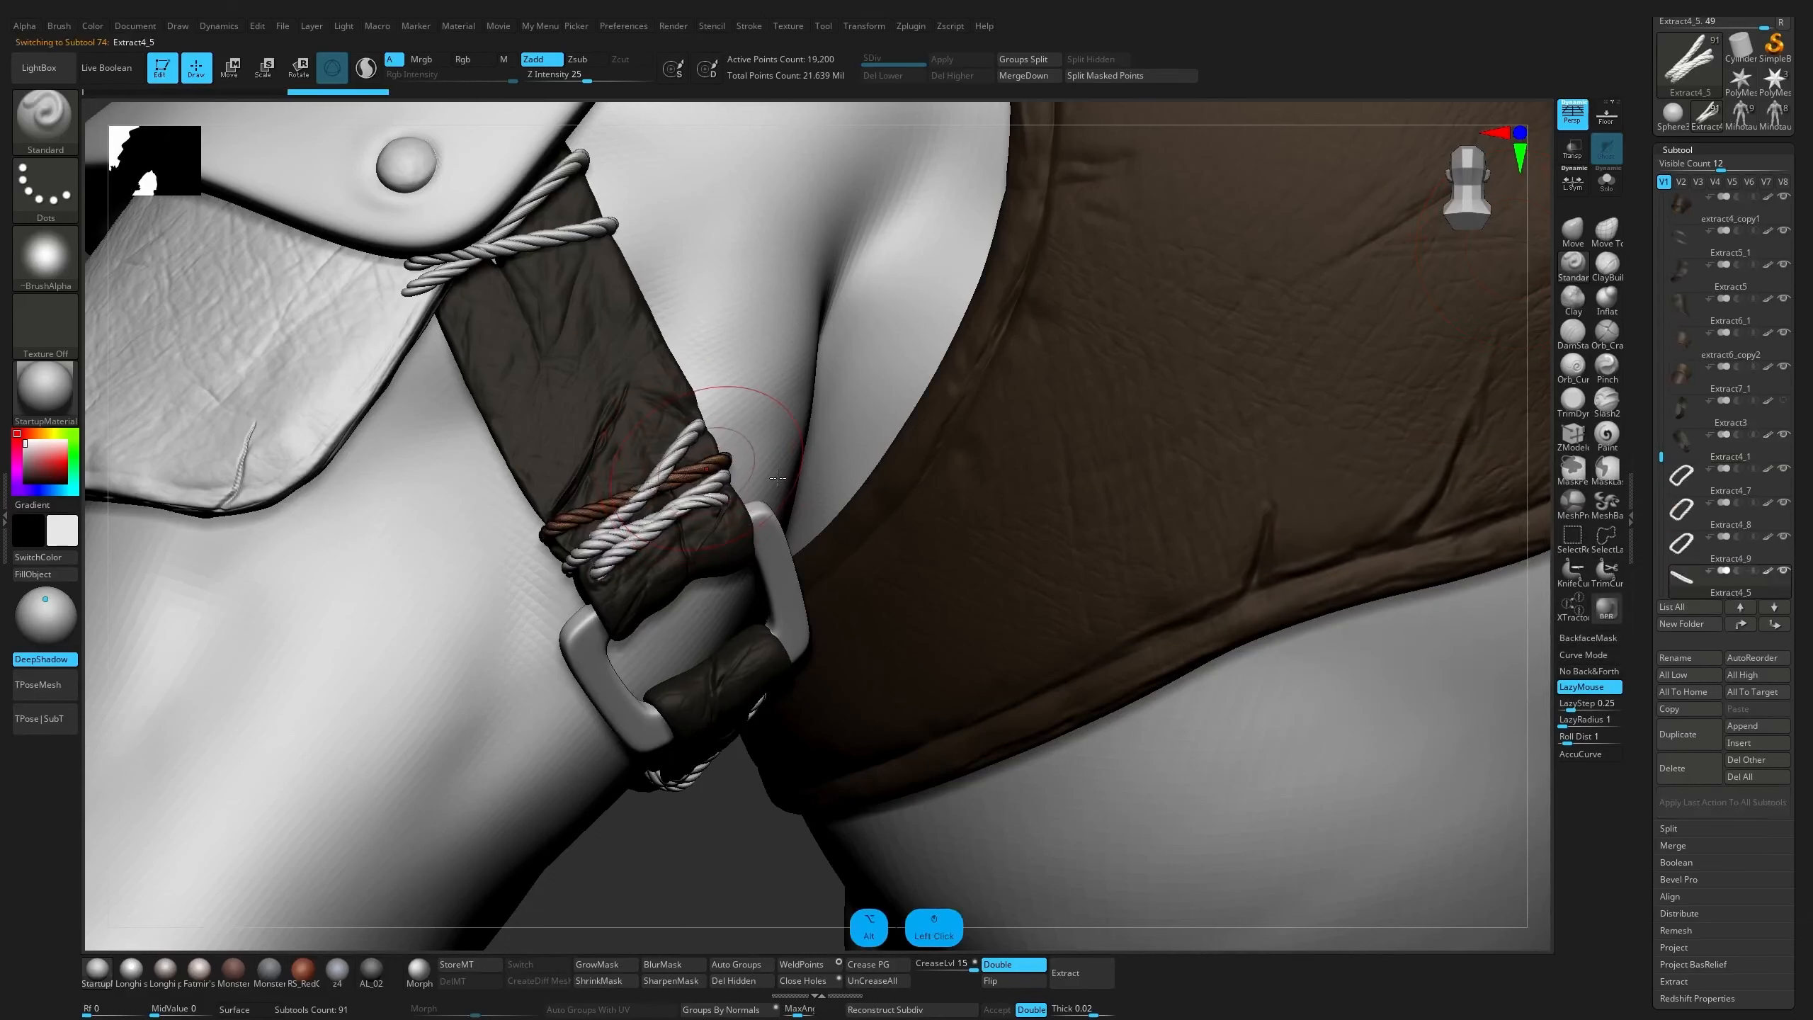
click(1721, 593)
scroll(1693, 401, down, 4)
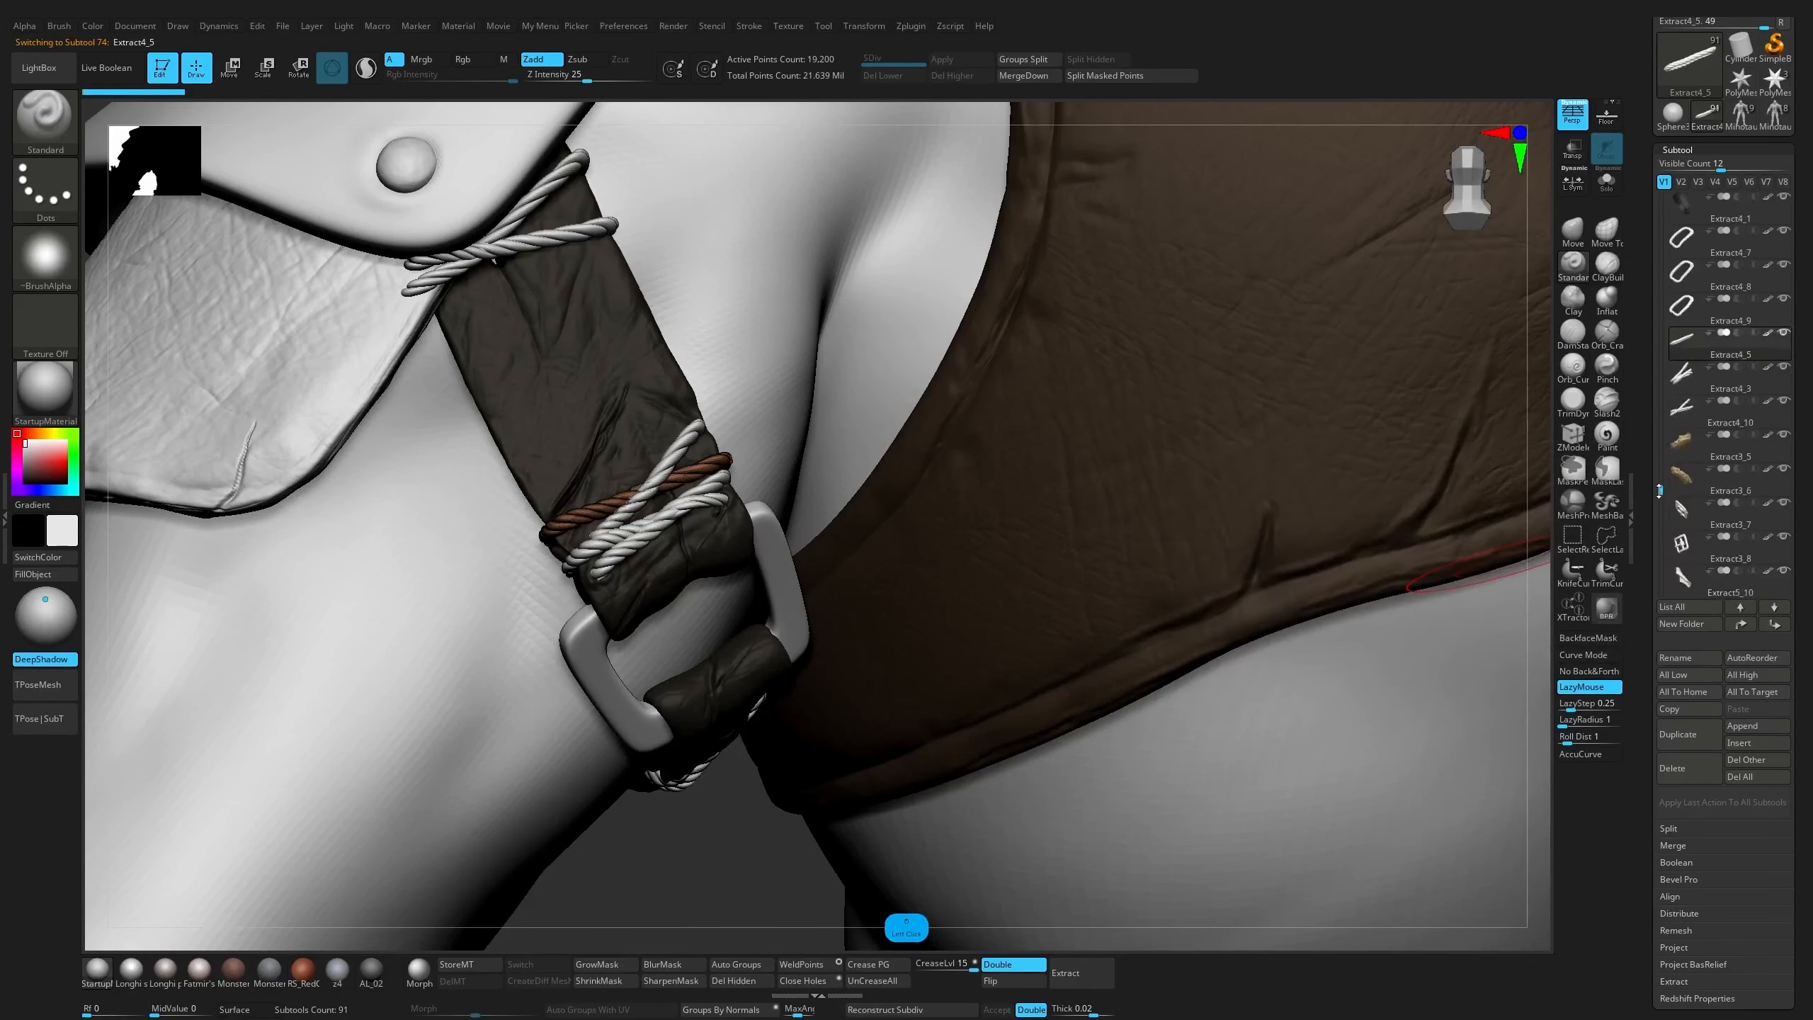
click(1697, 354)
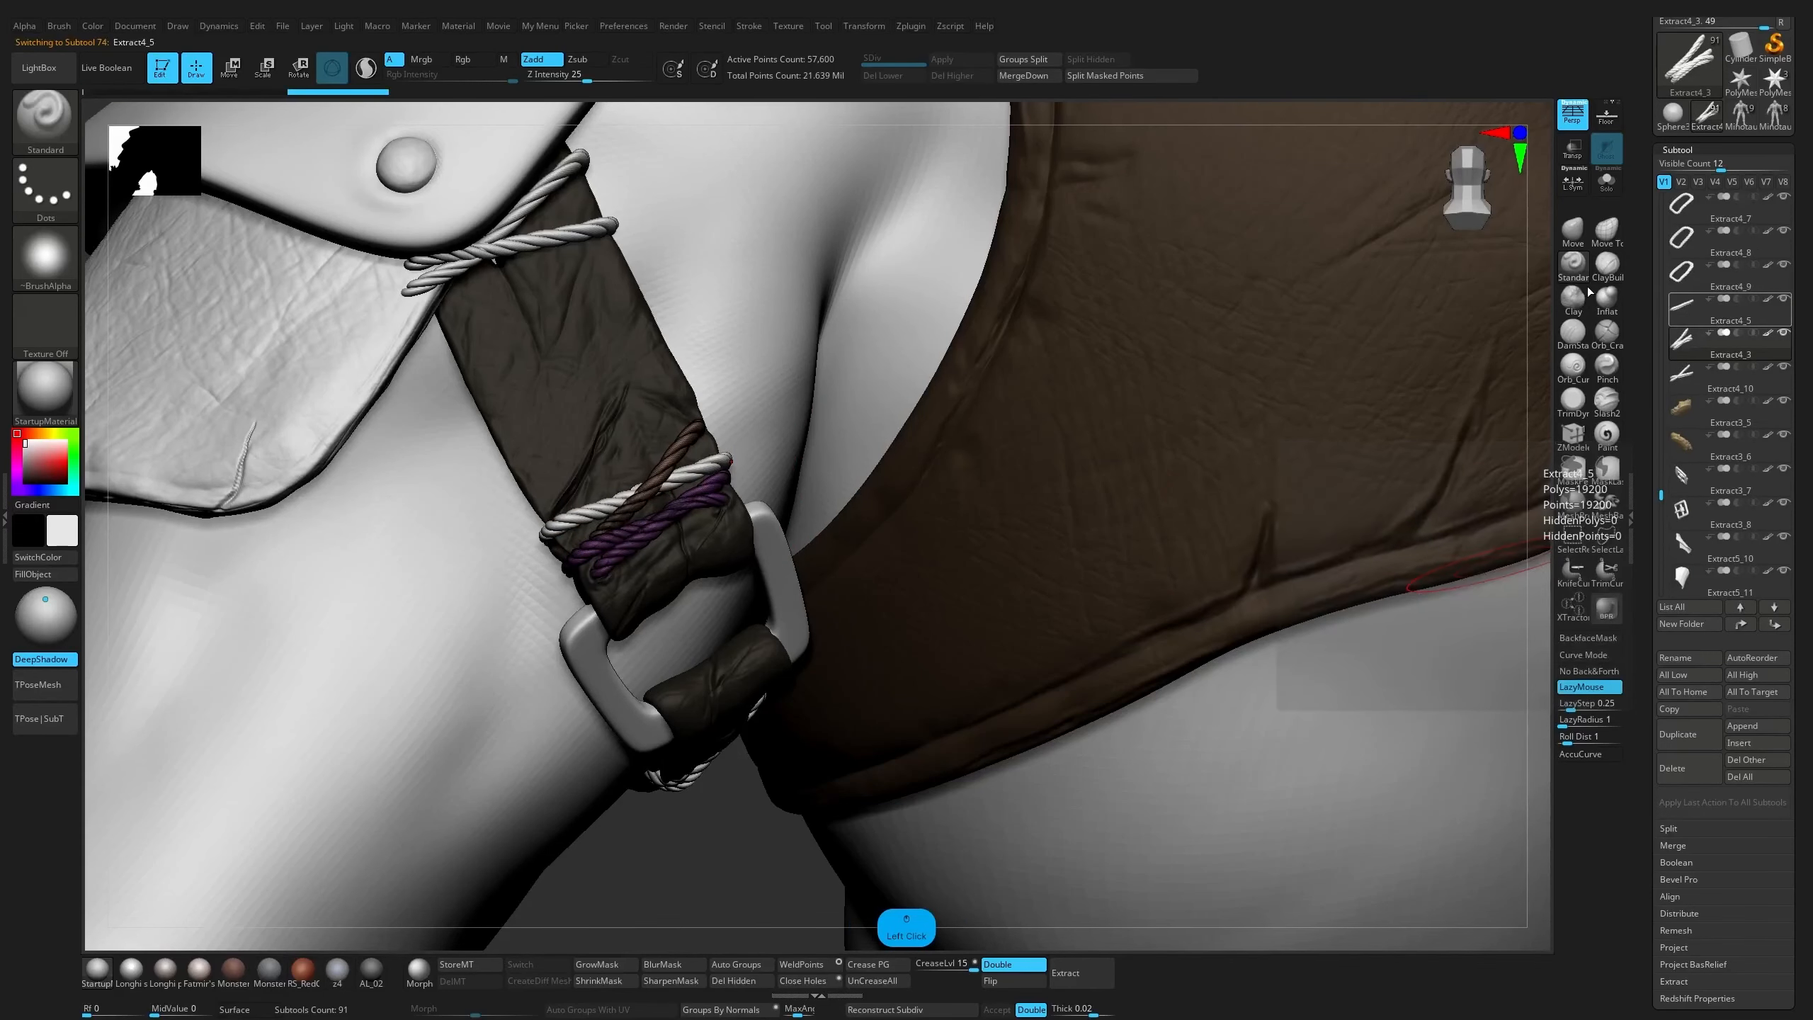
click(1699, 318)
click(1031, 78)
Merge the closed rope loops Extract4_7, Extract4_8 and Extract4_9 around the arm strap into one subtool
click(1695, 351)
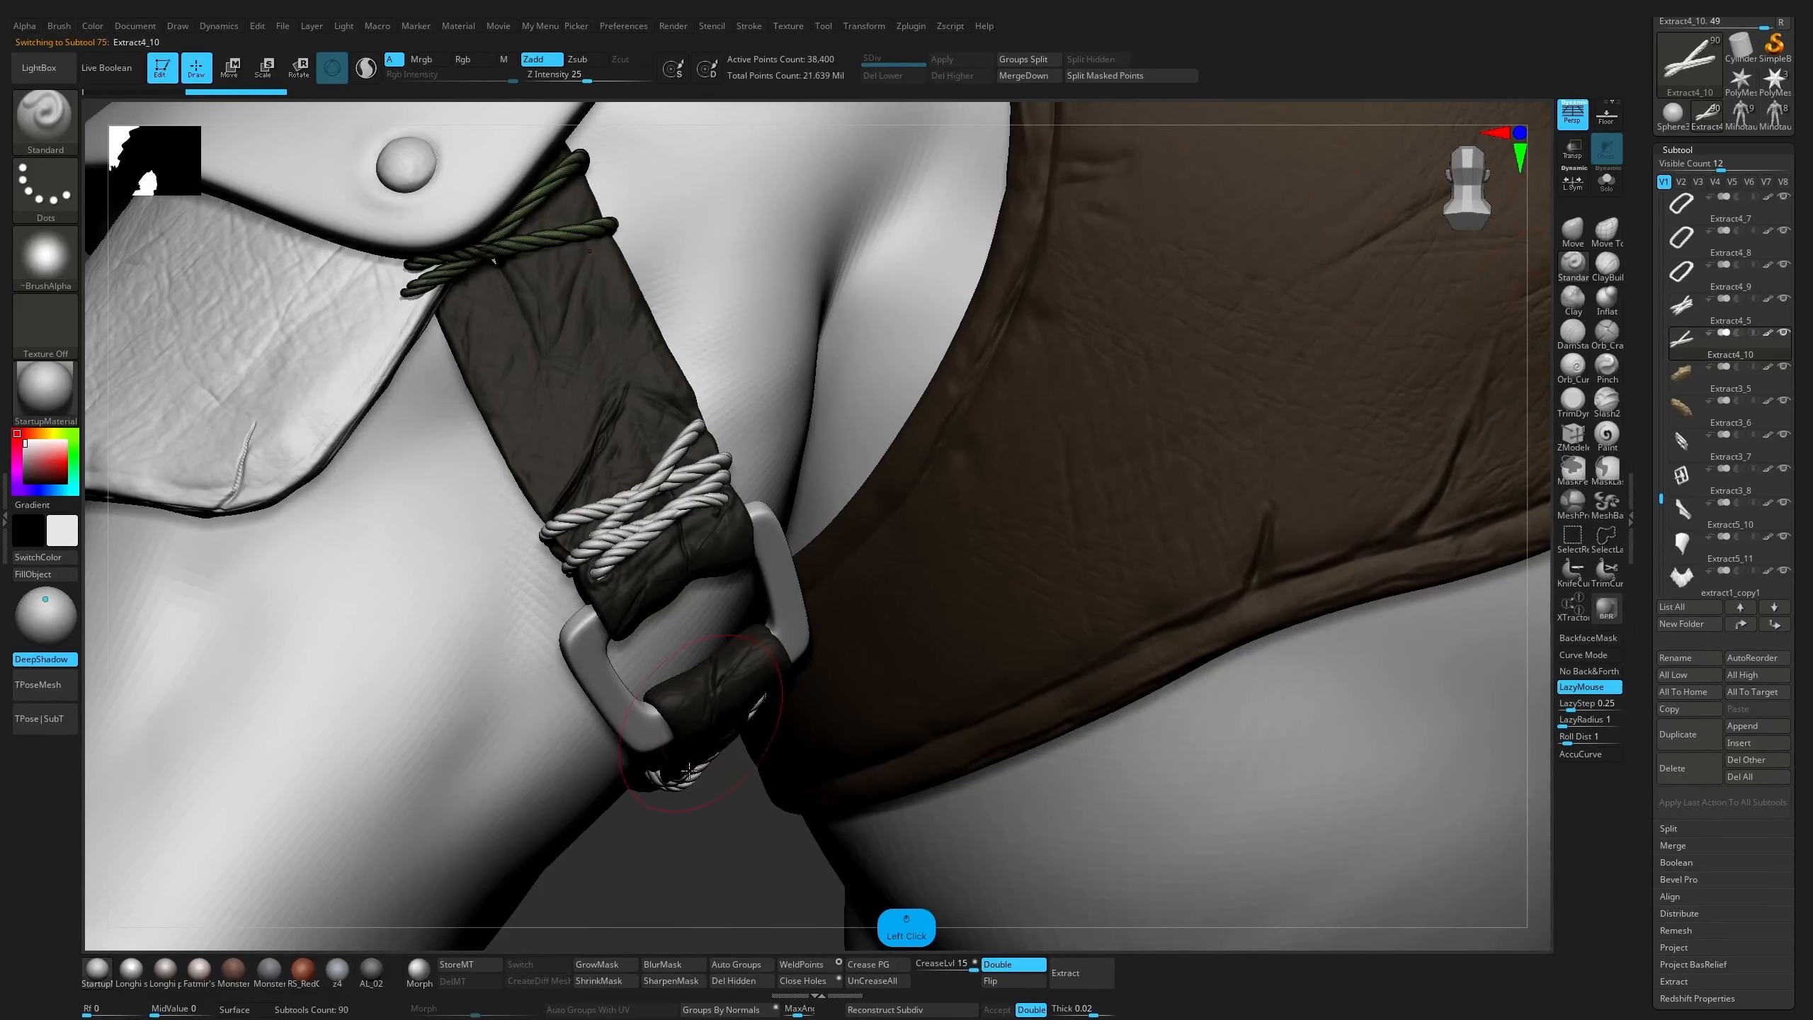
drag(687, 858, 689, 748)
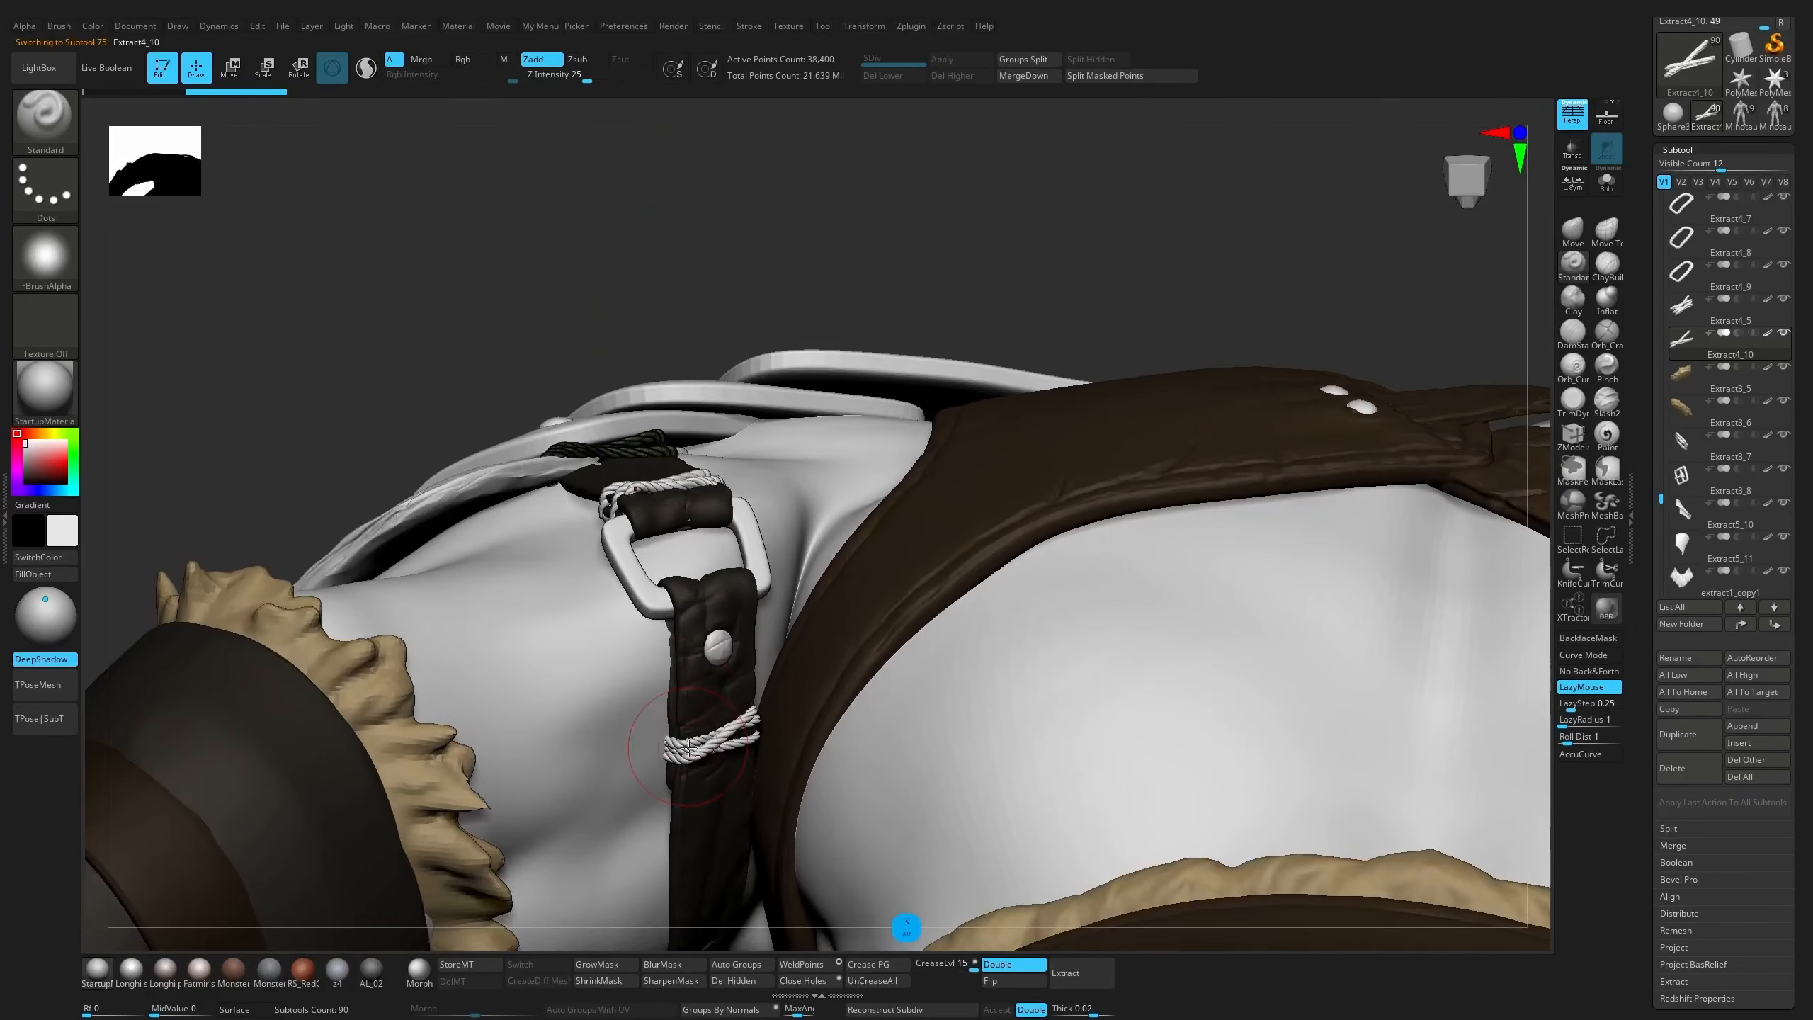
alt+click(691, 754)
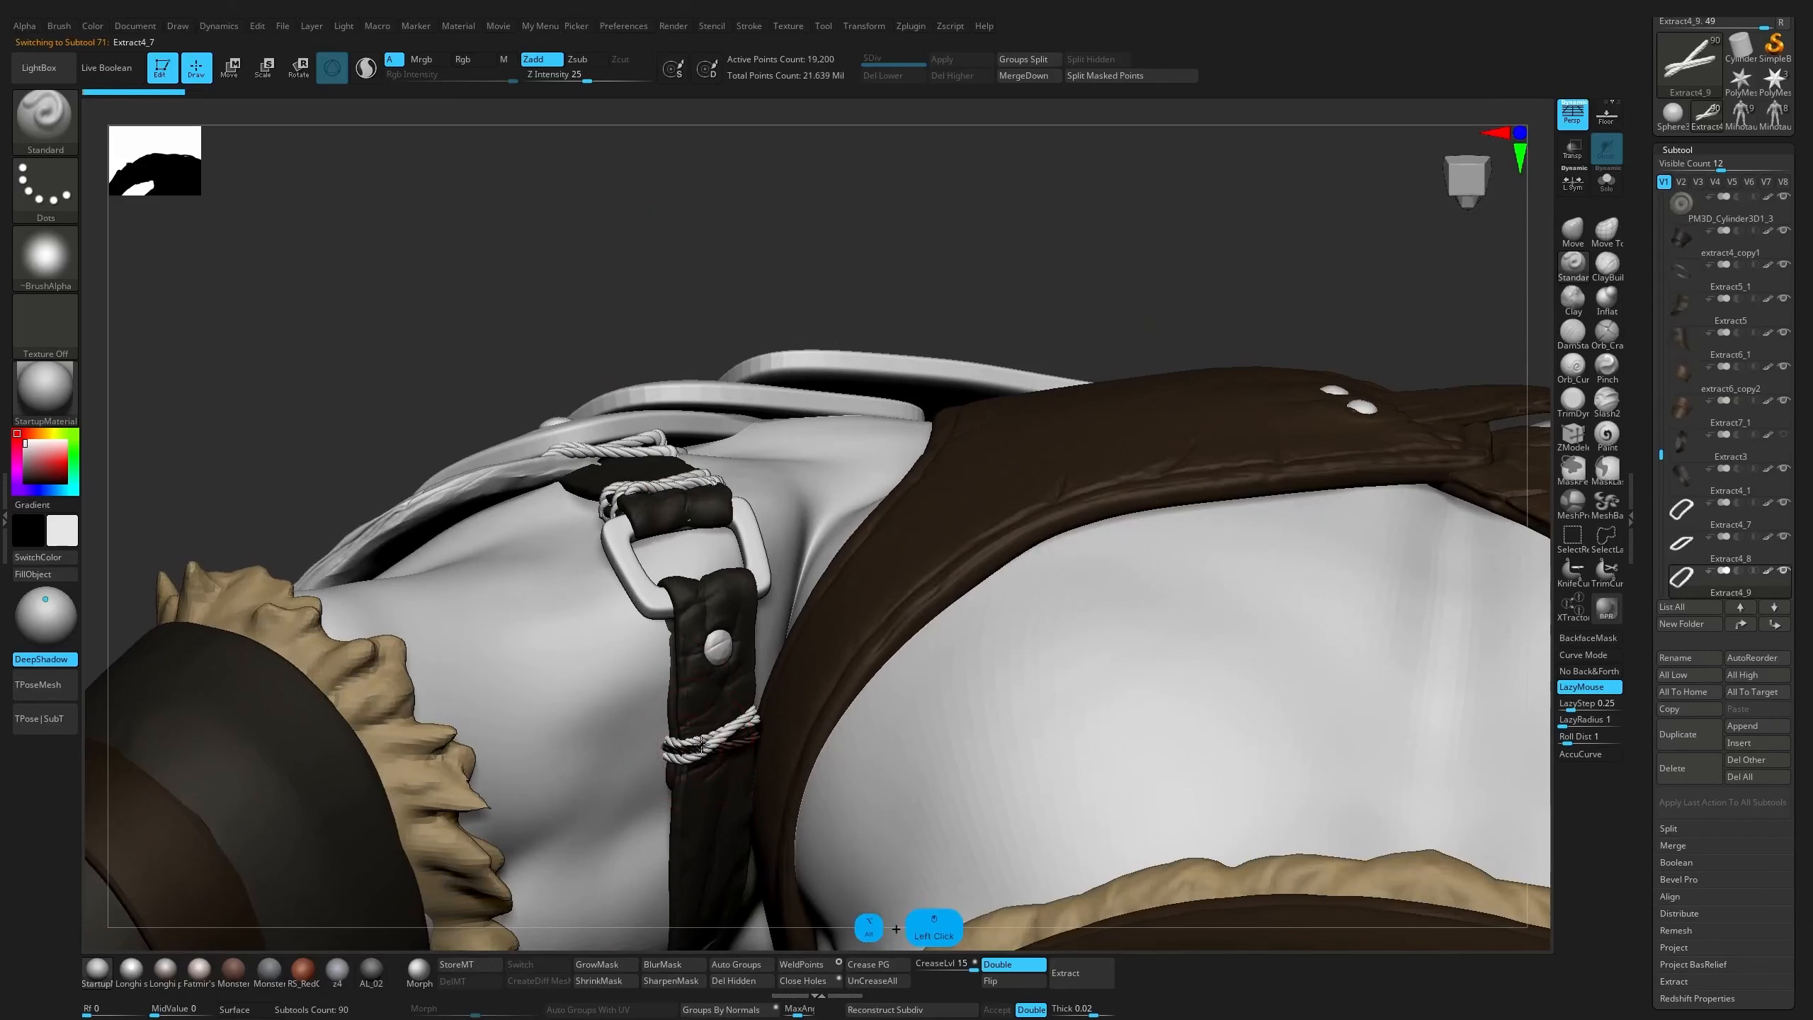
drag(1661, 445, 1661, 491)
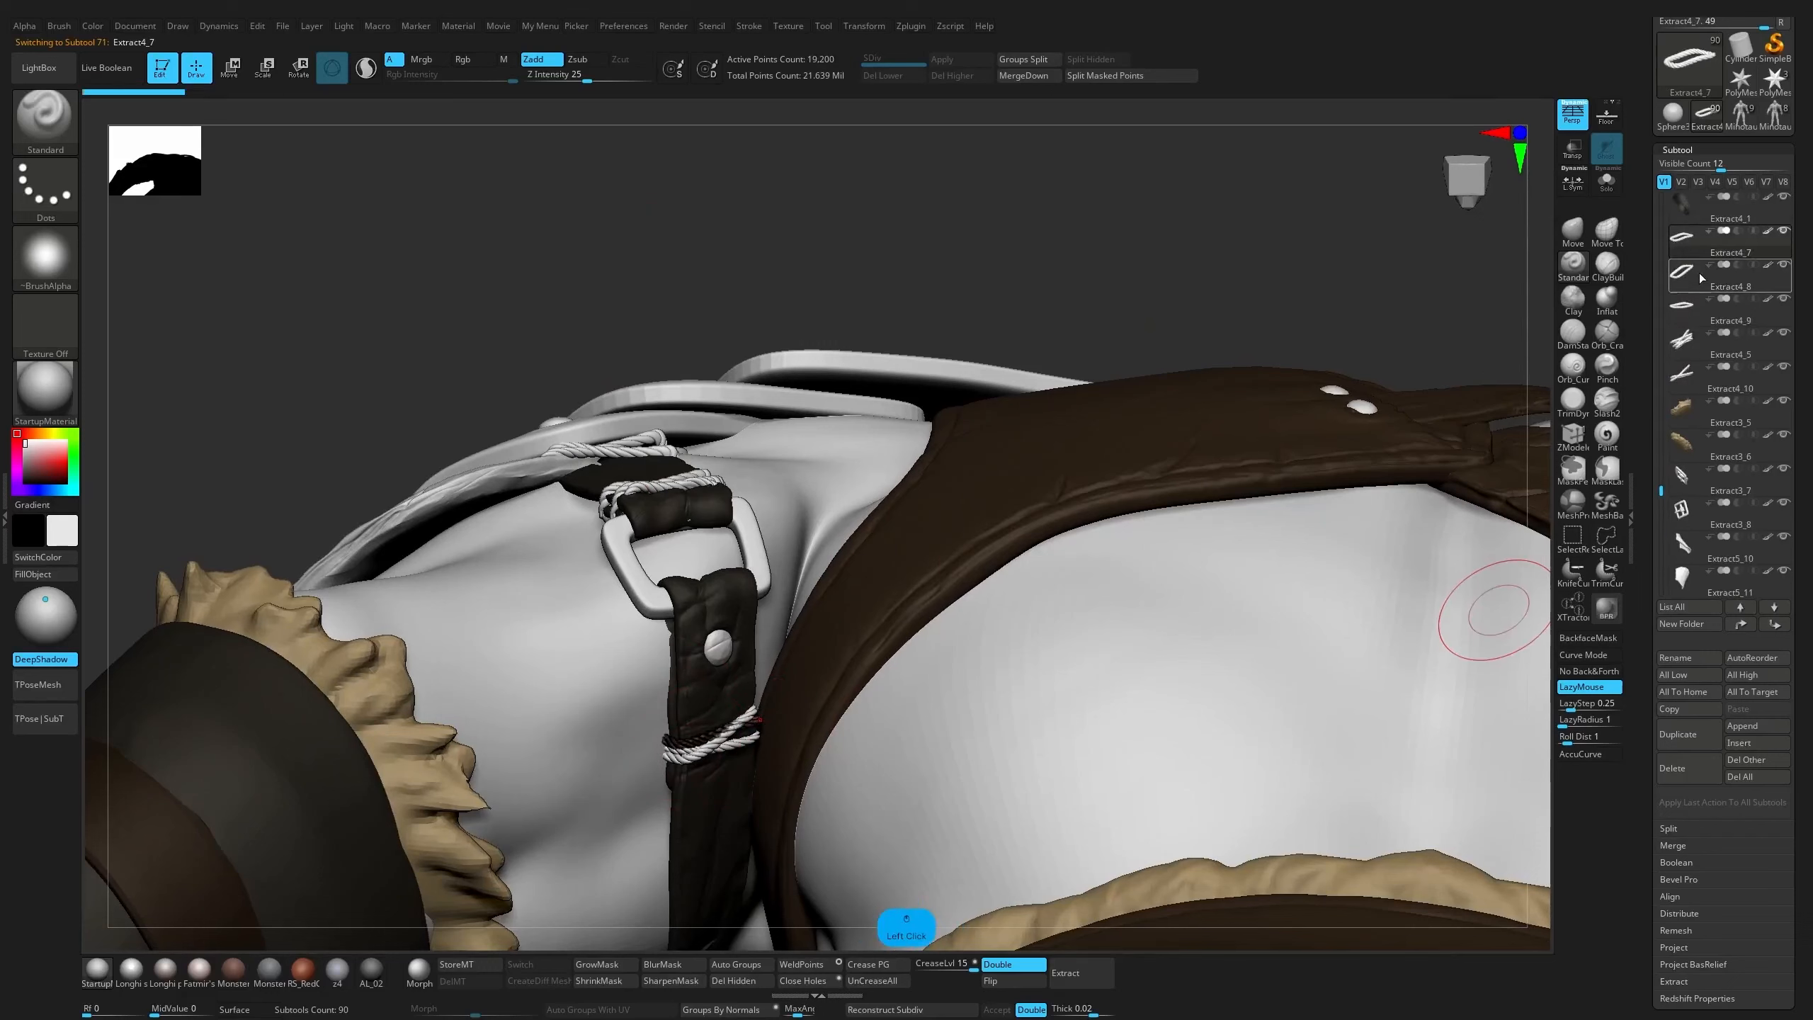
click(1040, 77)
click(1030, 76)
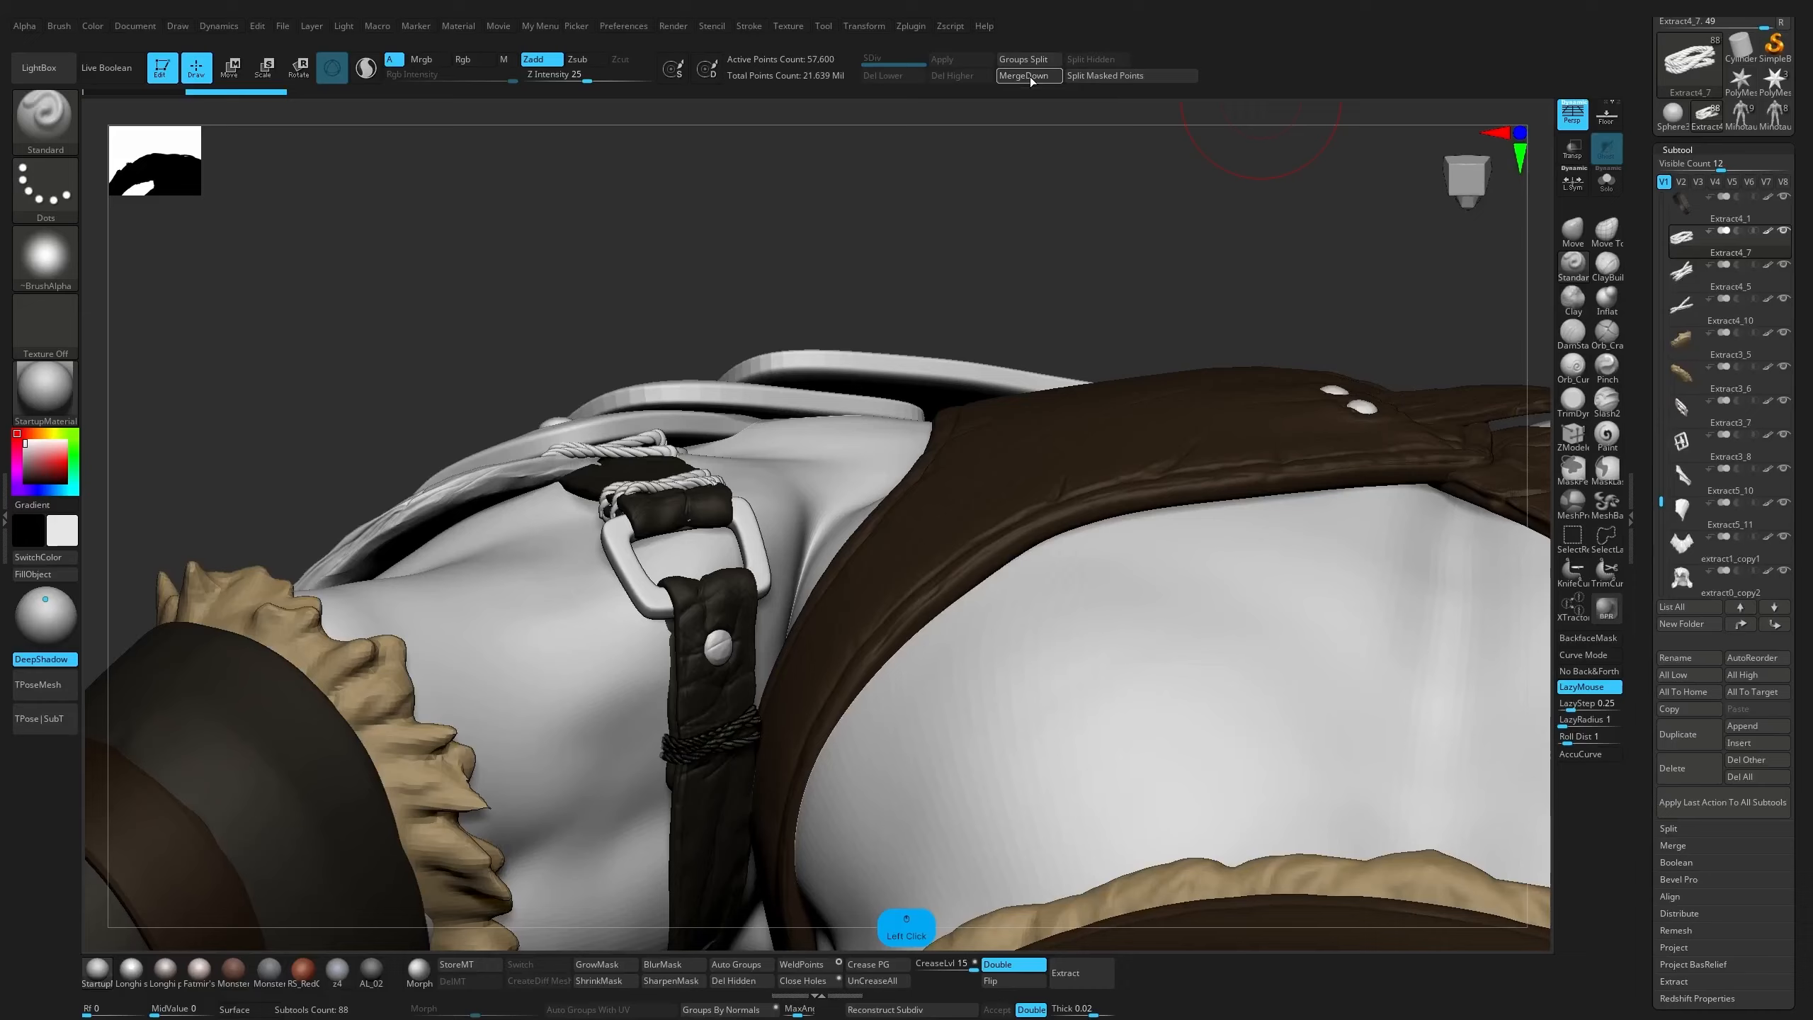
Examine the PM3D_Ring3D1 rope pieces beside the arm strap stud, and view the character's torso from the front
drag(997, 304, 879, 532)
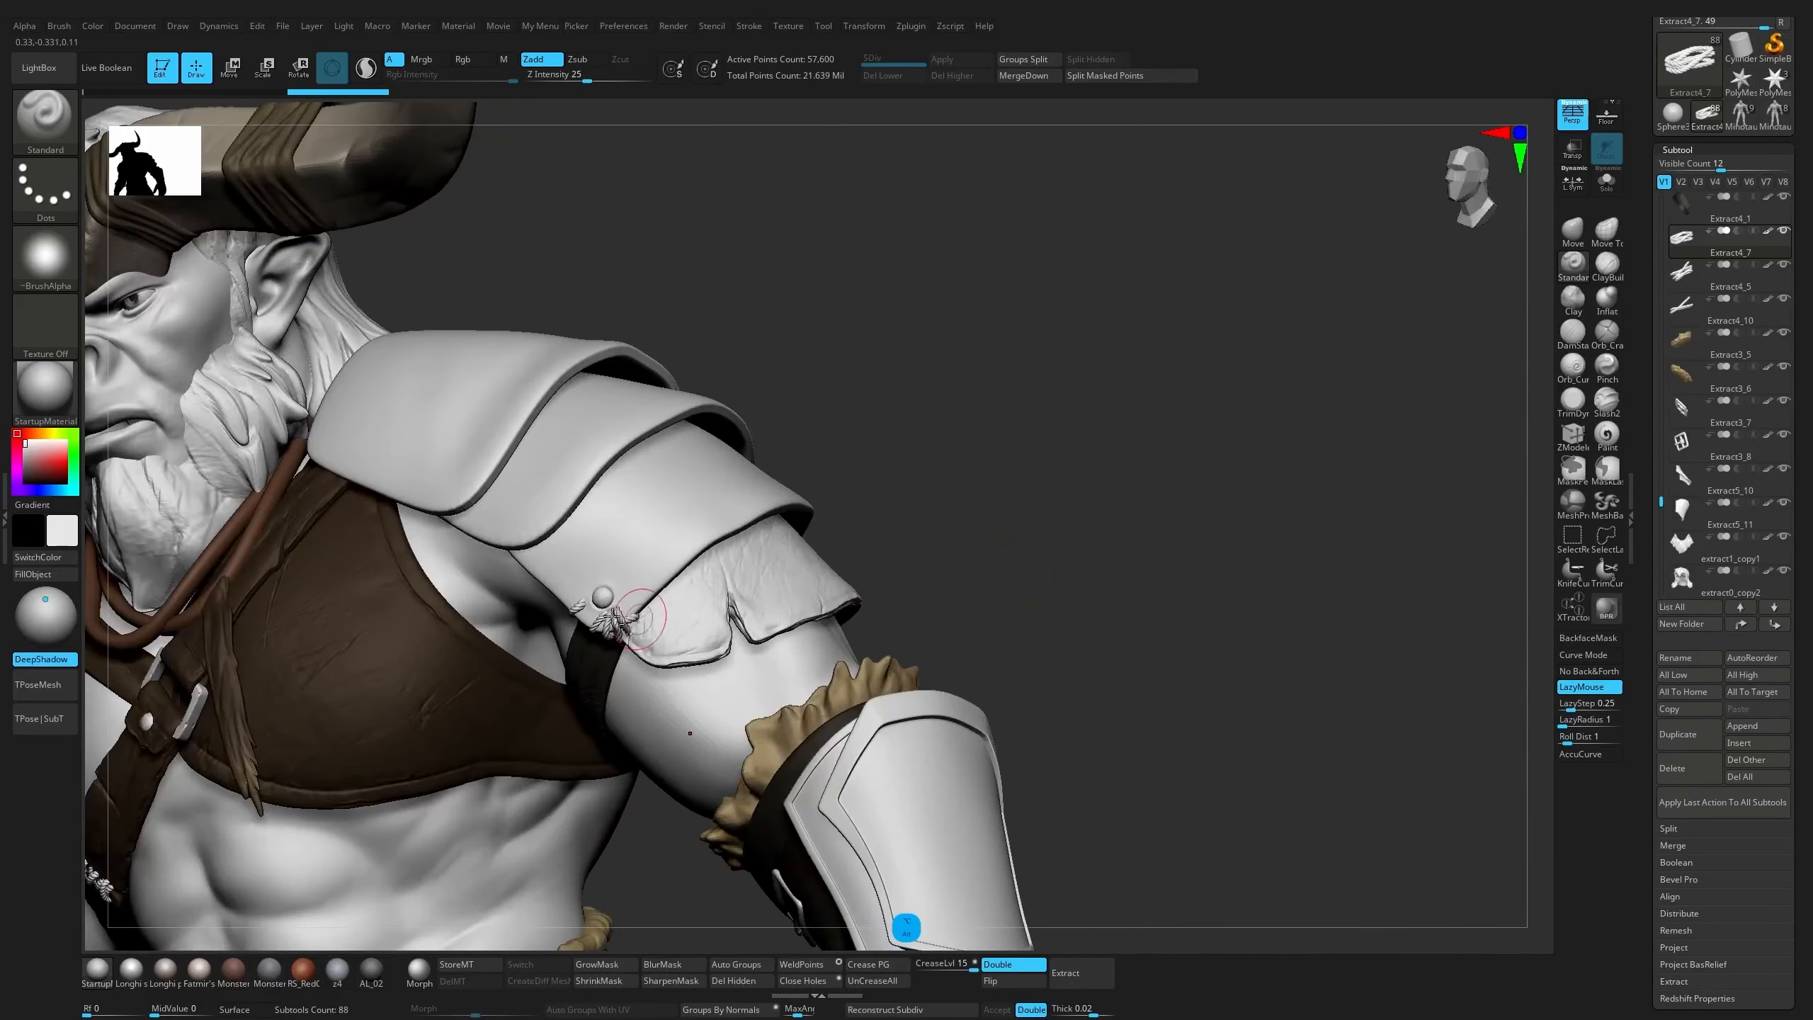
alt+click(613, 628)
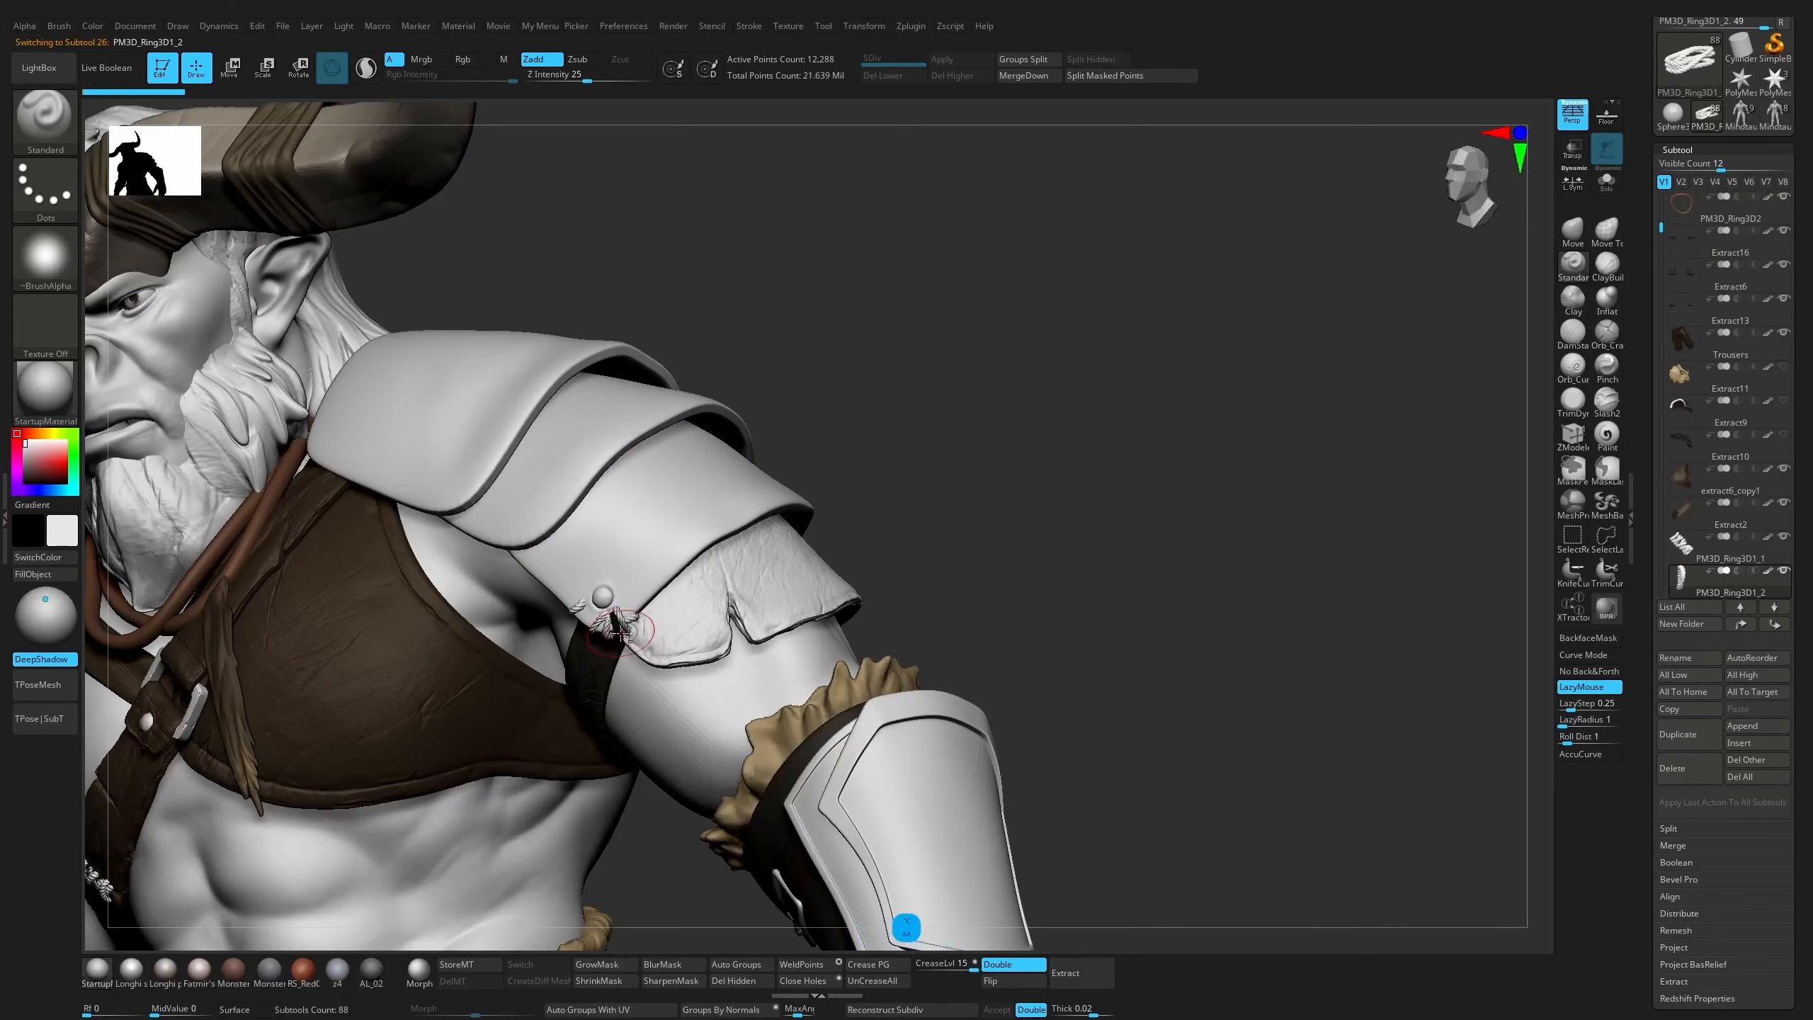
alt+click(611, 634)
alt+drag(1112, 579, 973, 604)
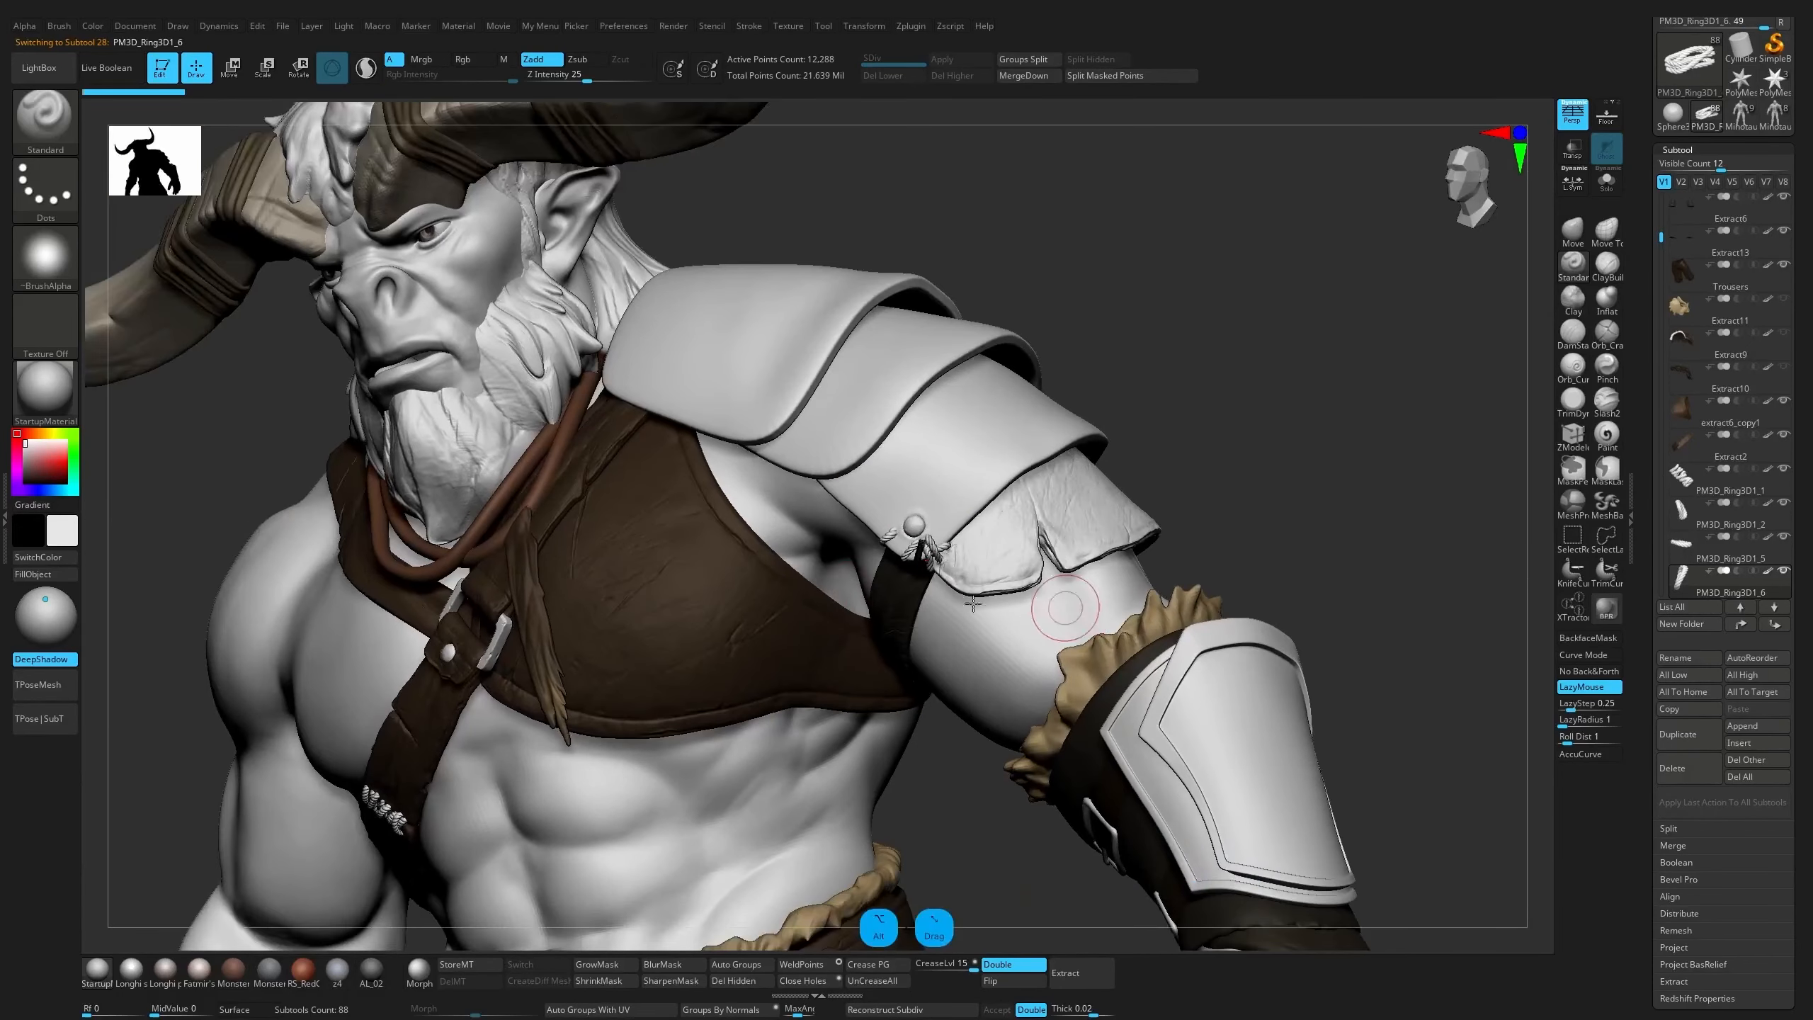
shift+drag(1150, 364, 1267, 348)
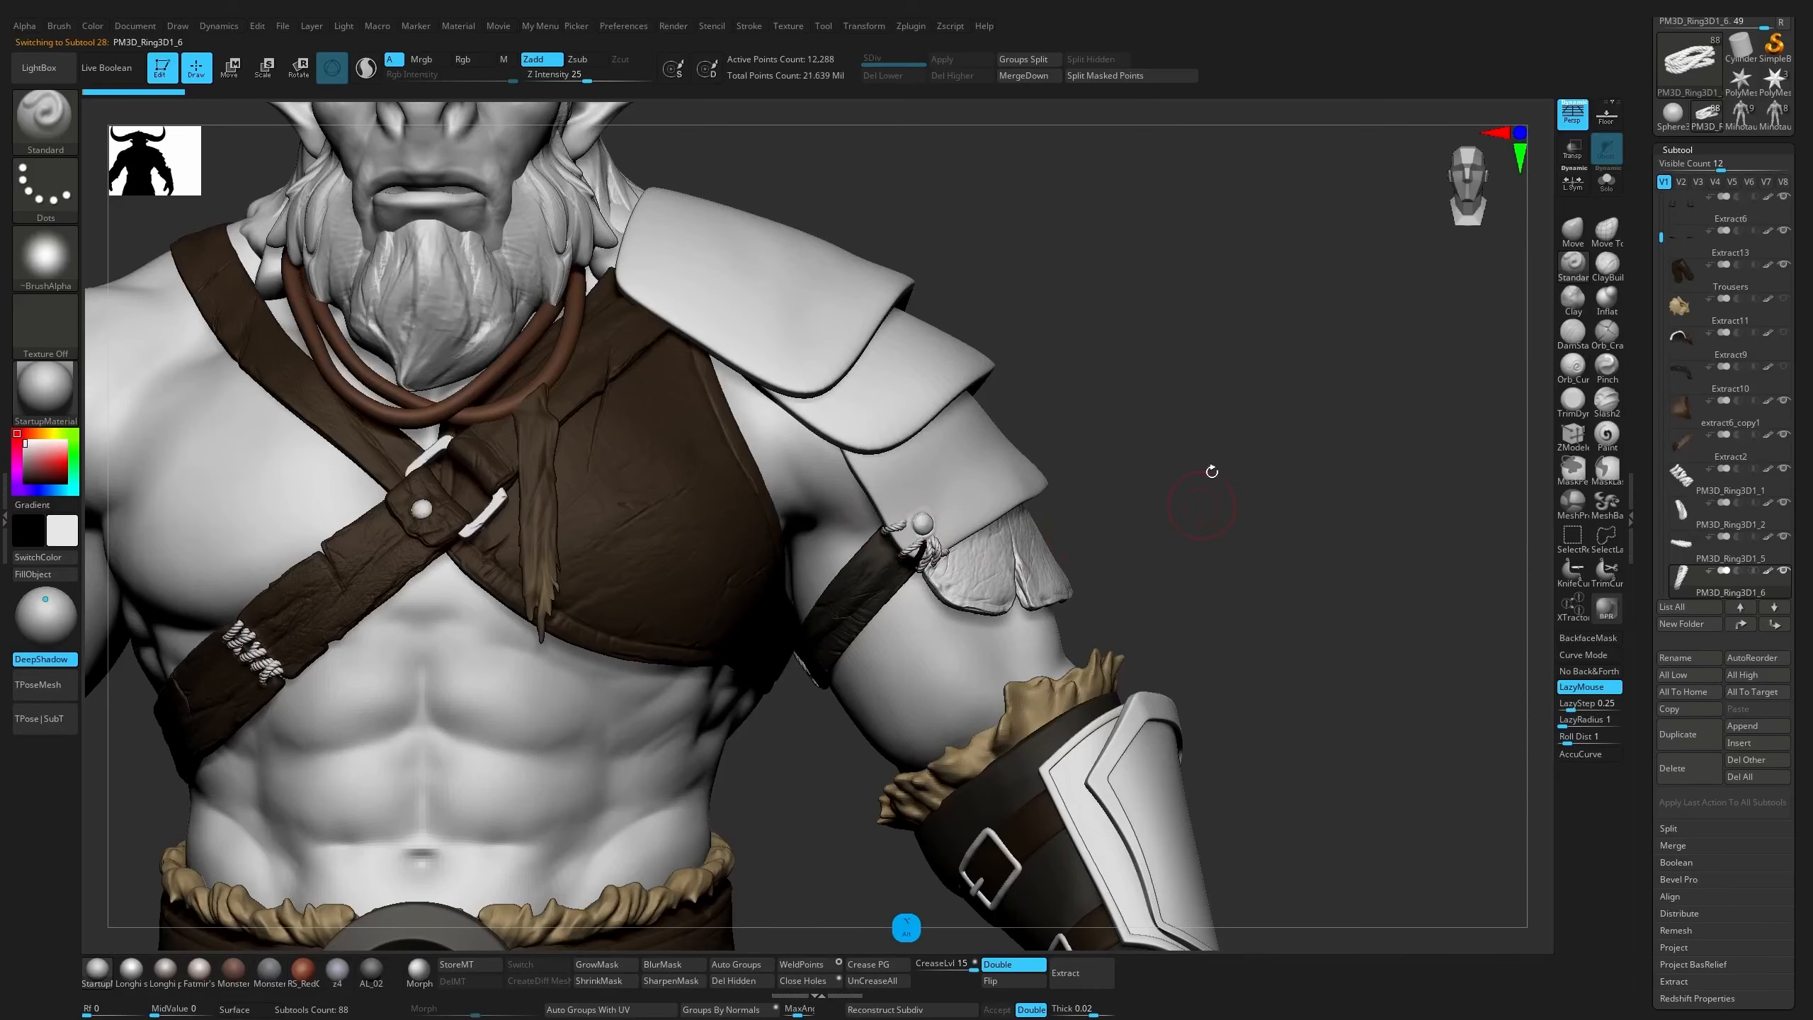
alt+drag(1212, 472, 1258, 572)
alt+drag(1326, 471, 1237, 284)
alt+drag(1200, 475, 1431, 502)
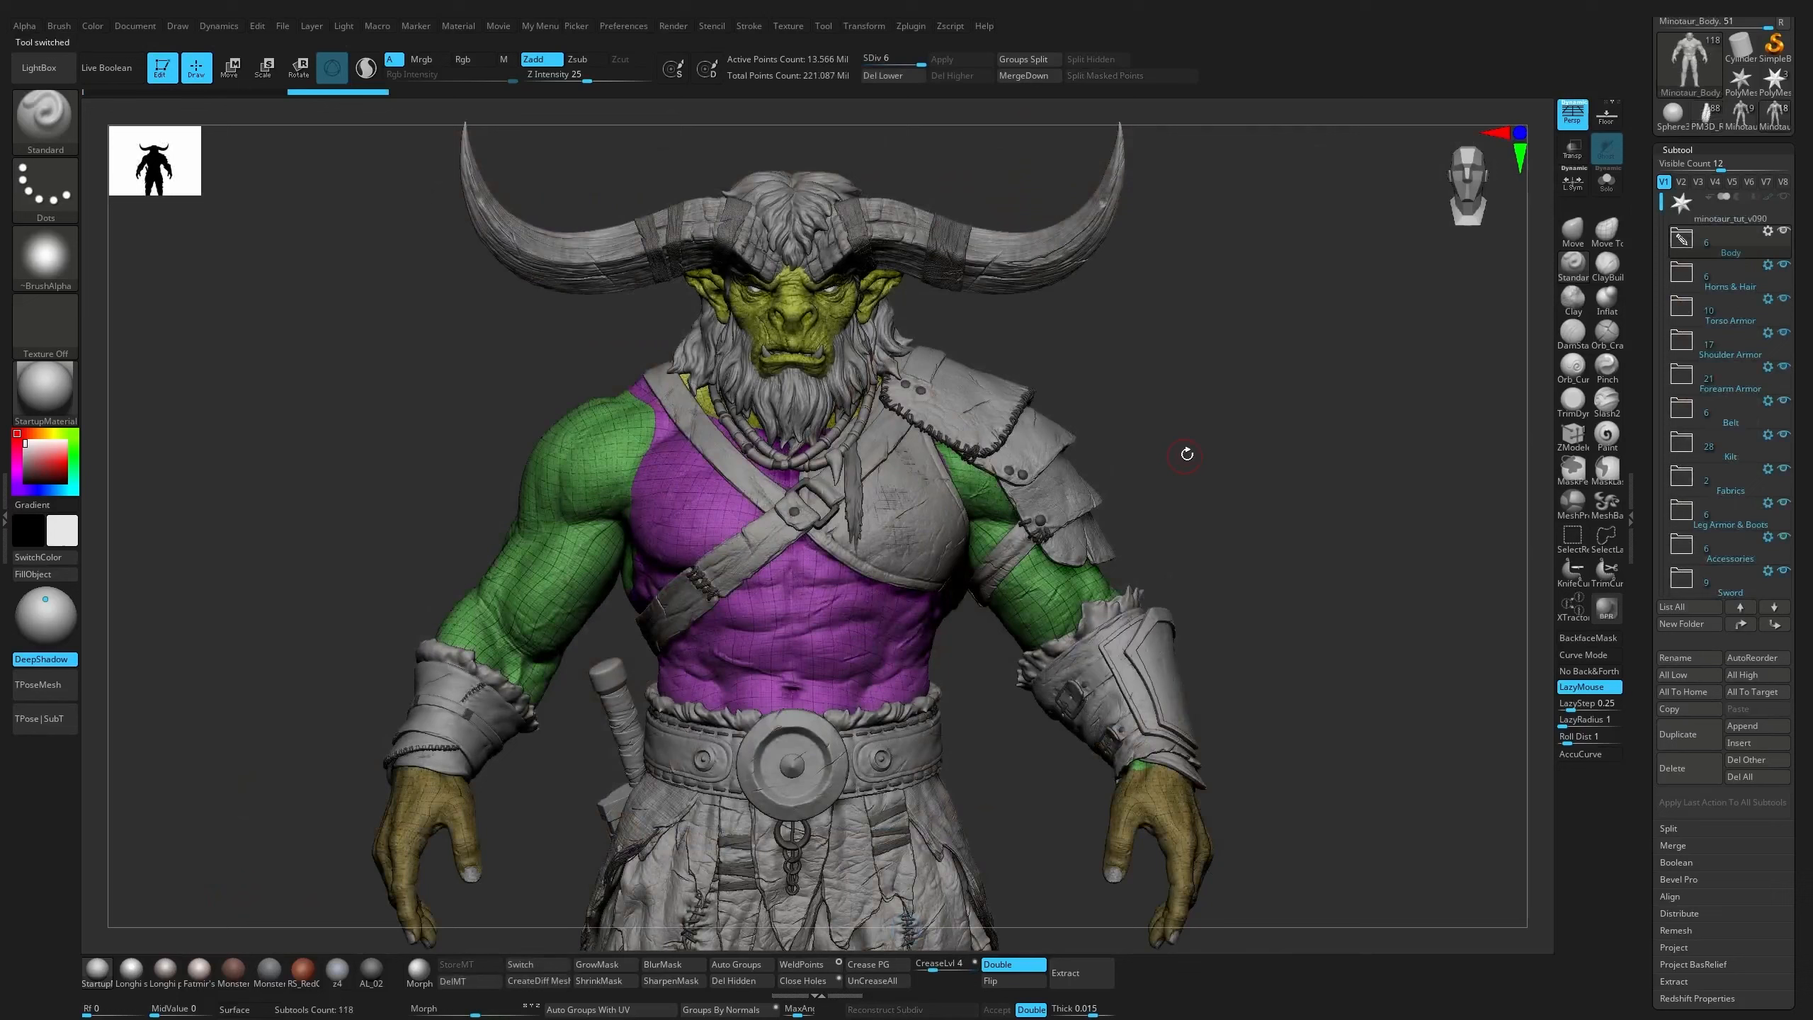
Turn off the polyframe on the finished minotaur and review the subtools in the Belt and Forearm Armor folders
key(shift+f)
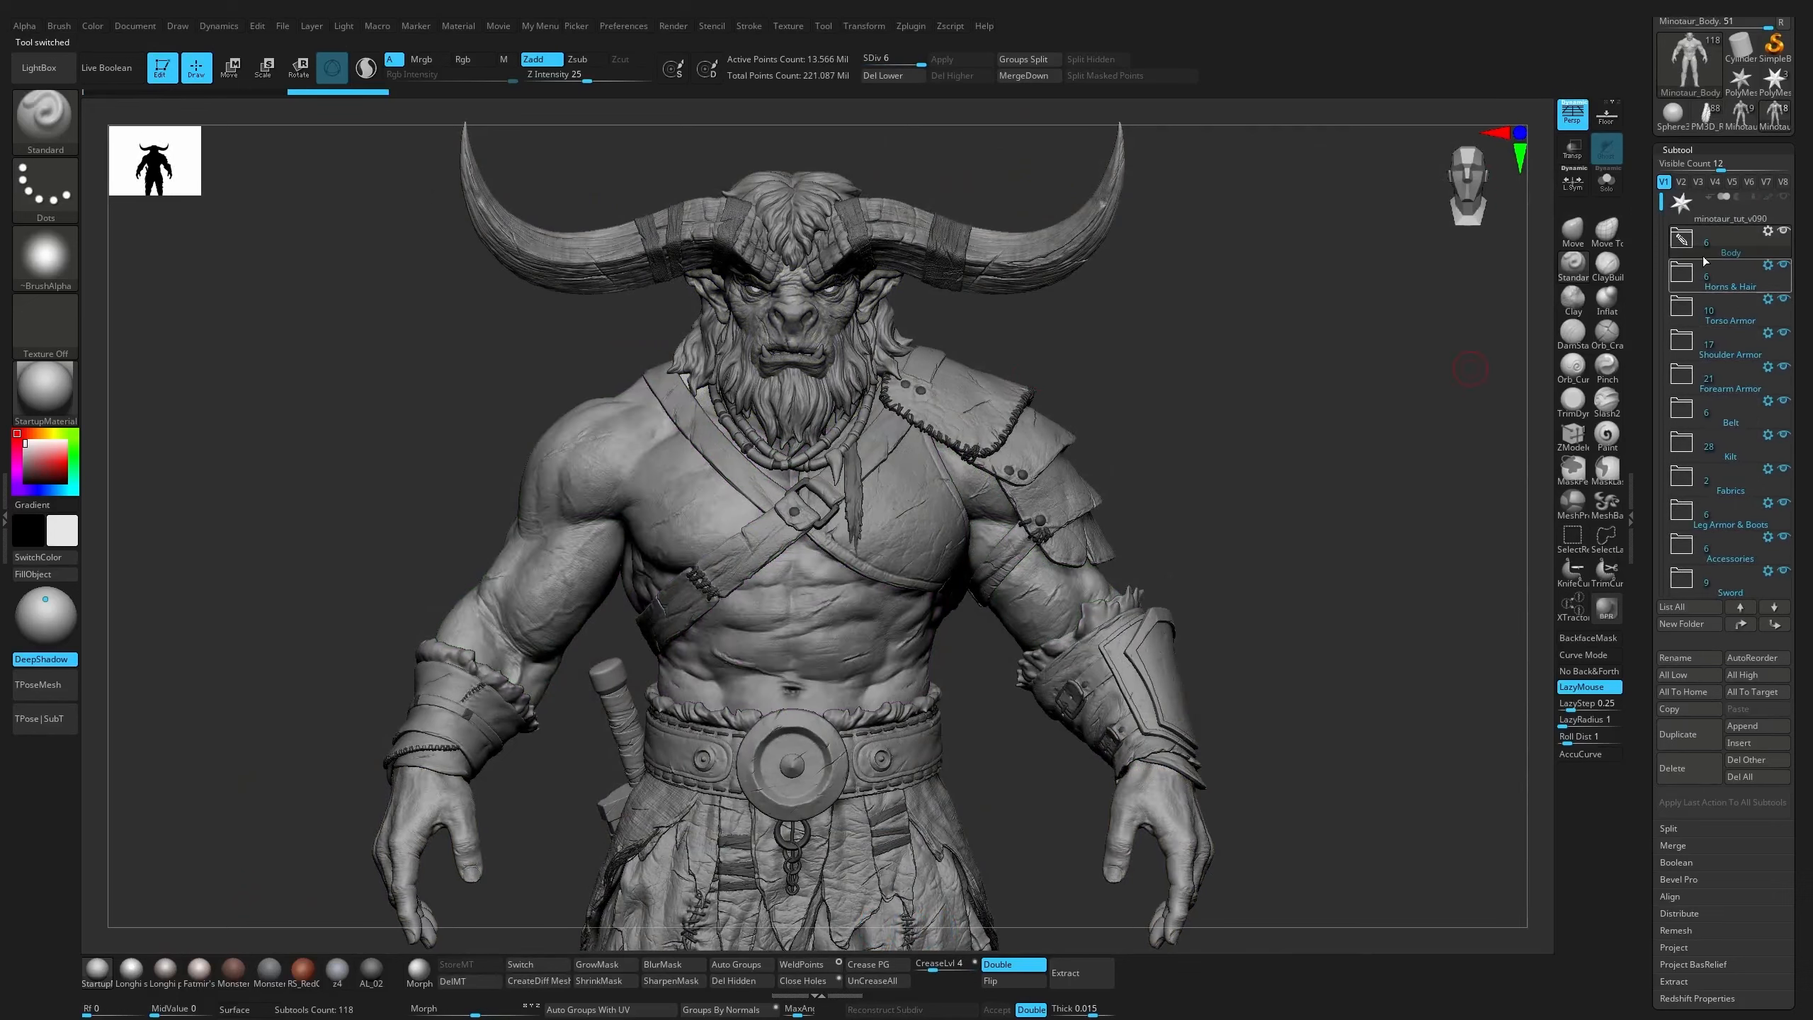
click(1680, 414)
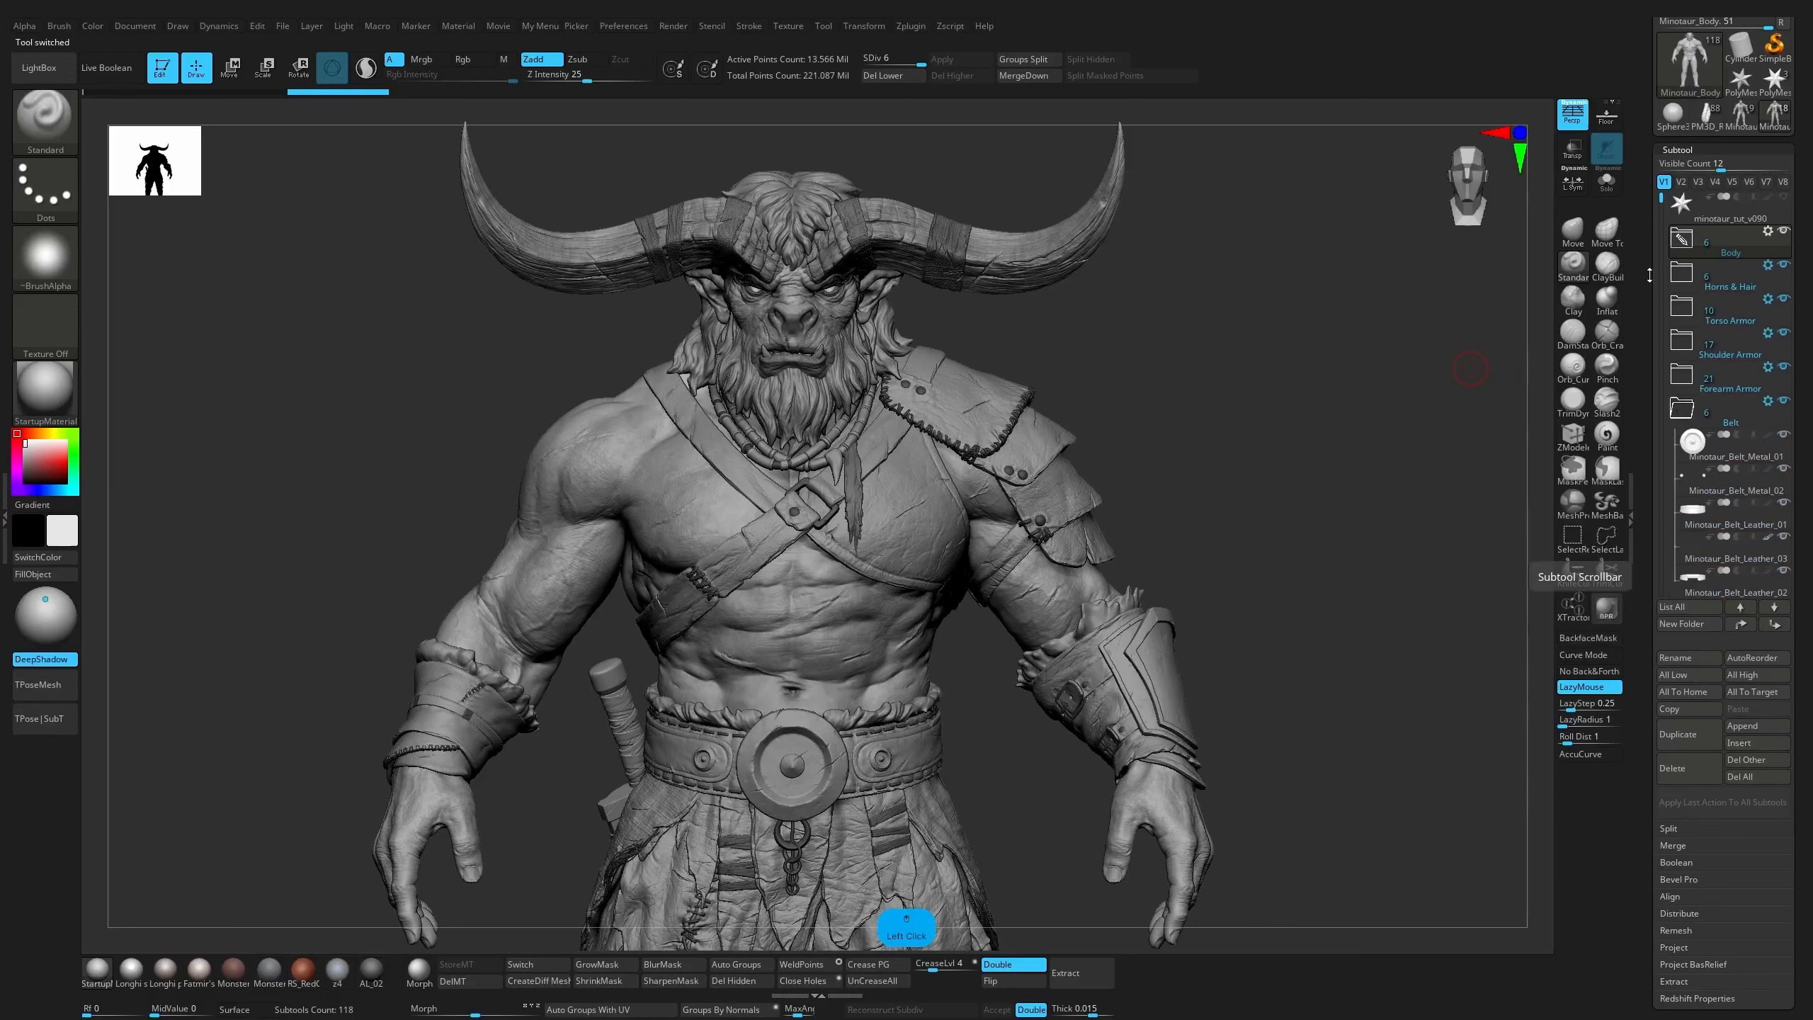
scroll(1691, 322, down, 4)
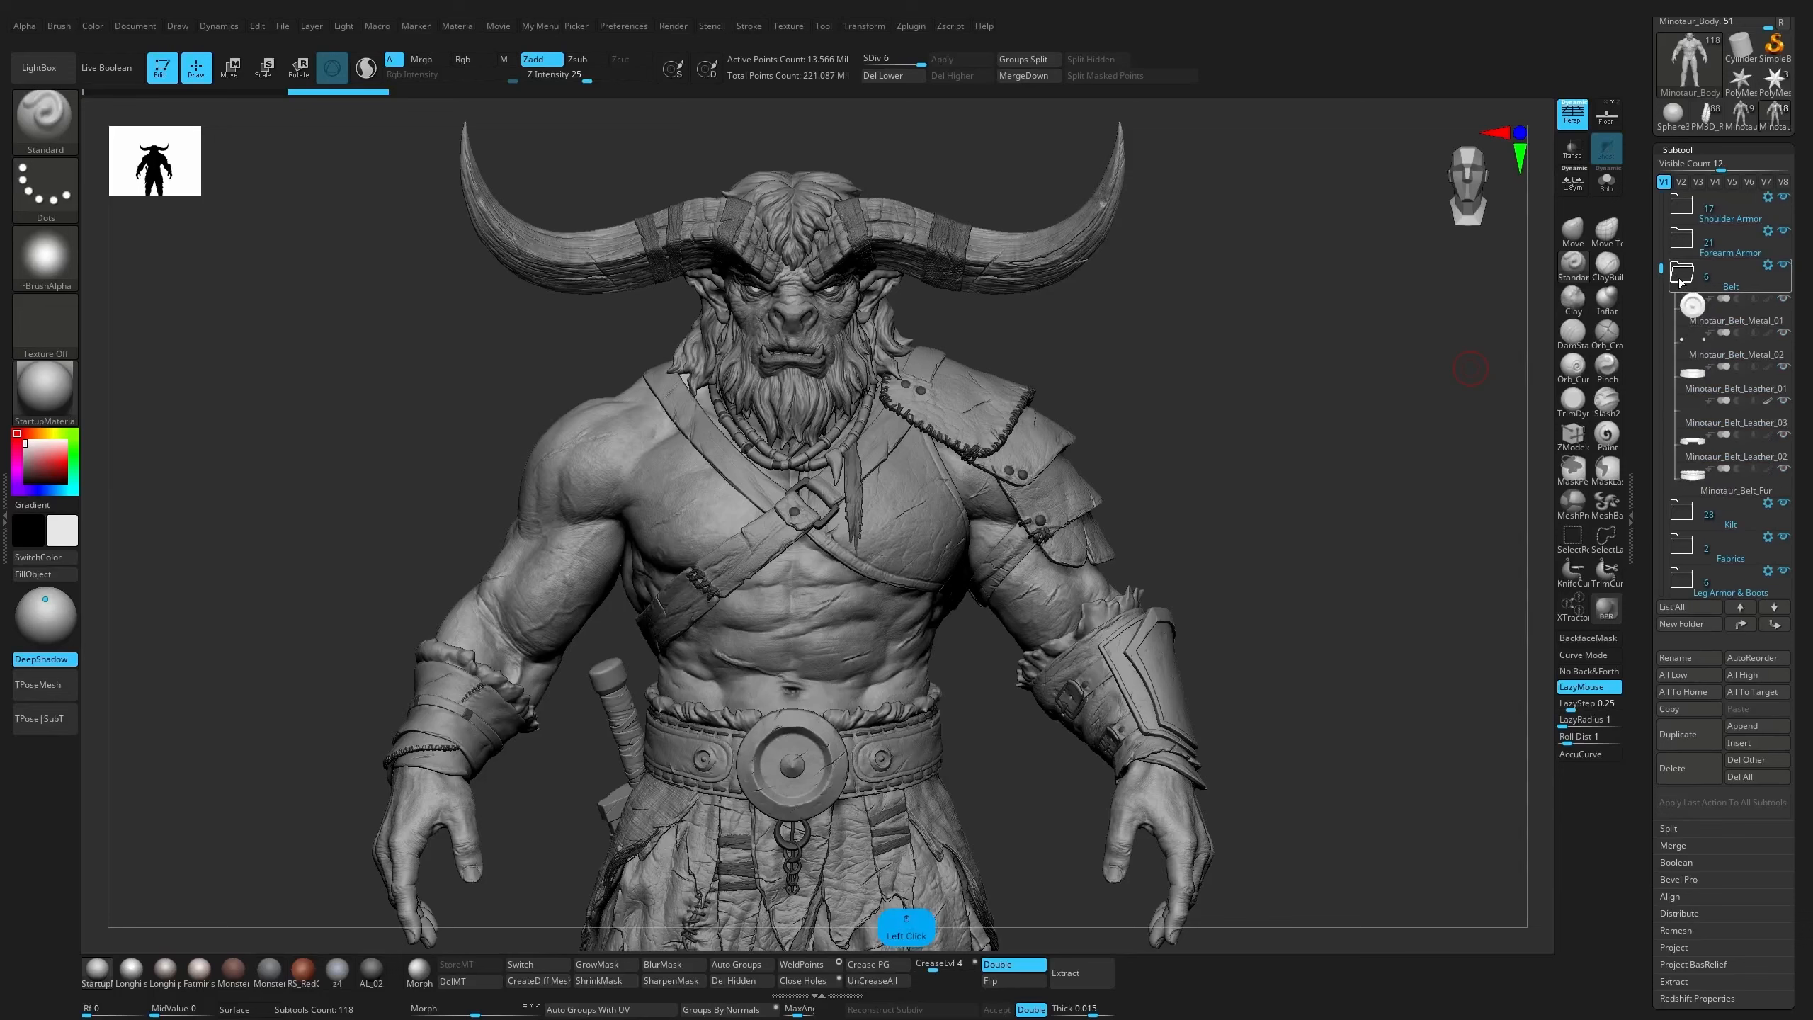
mouse_move(1682, 281)
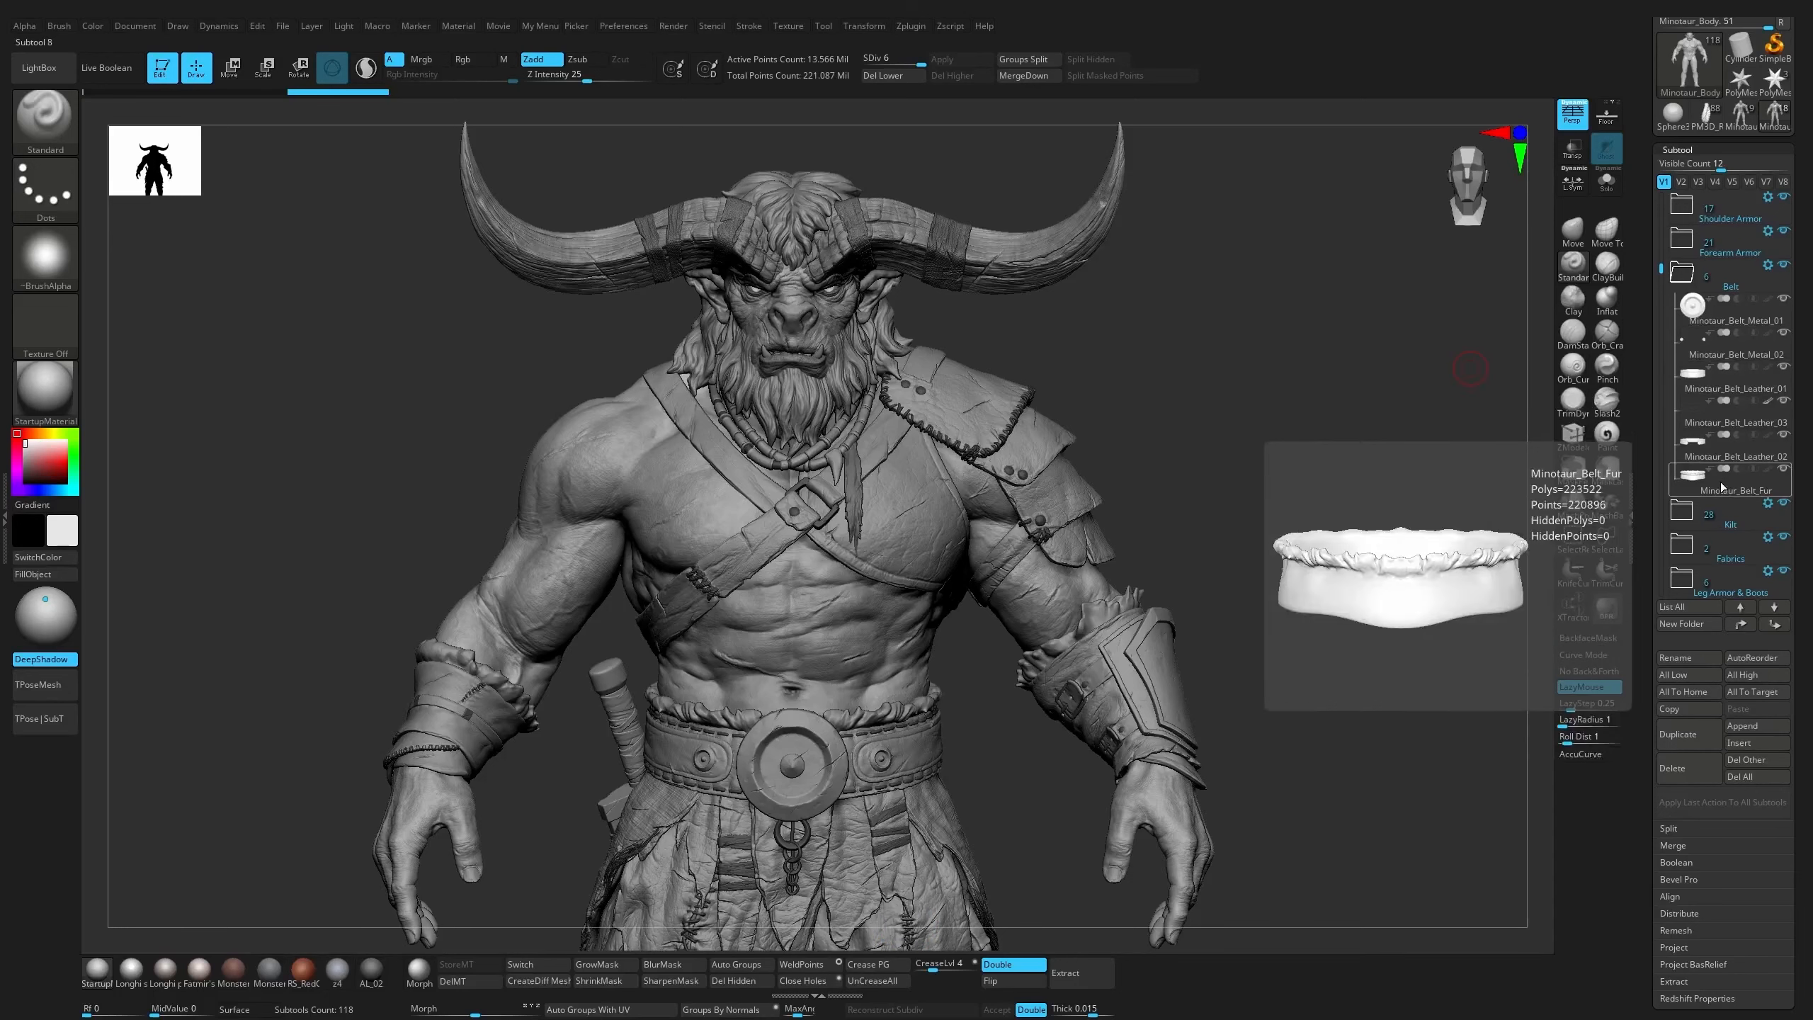
click(1682, 243)
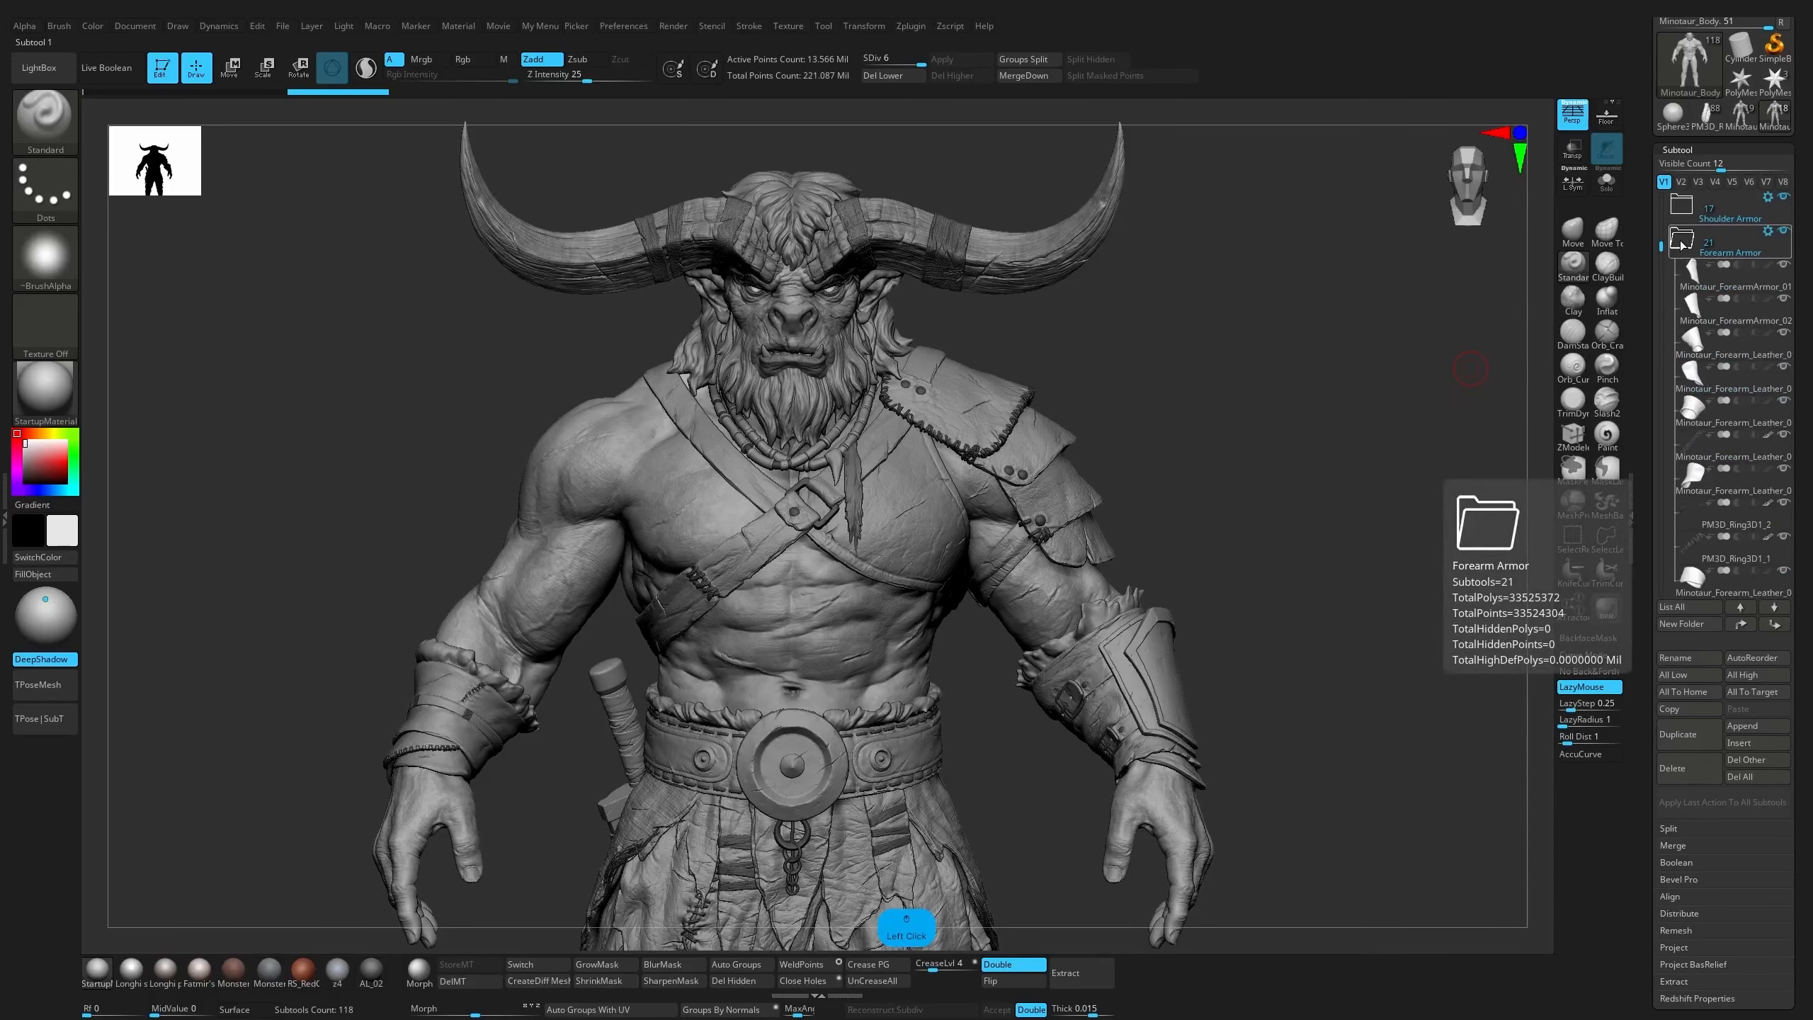
click(1681, 243)
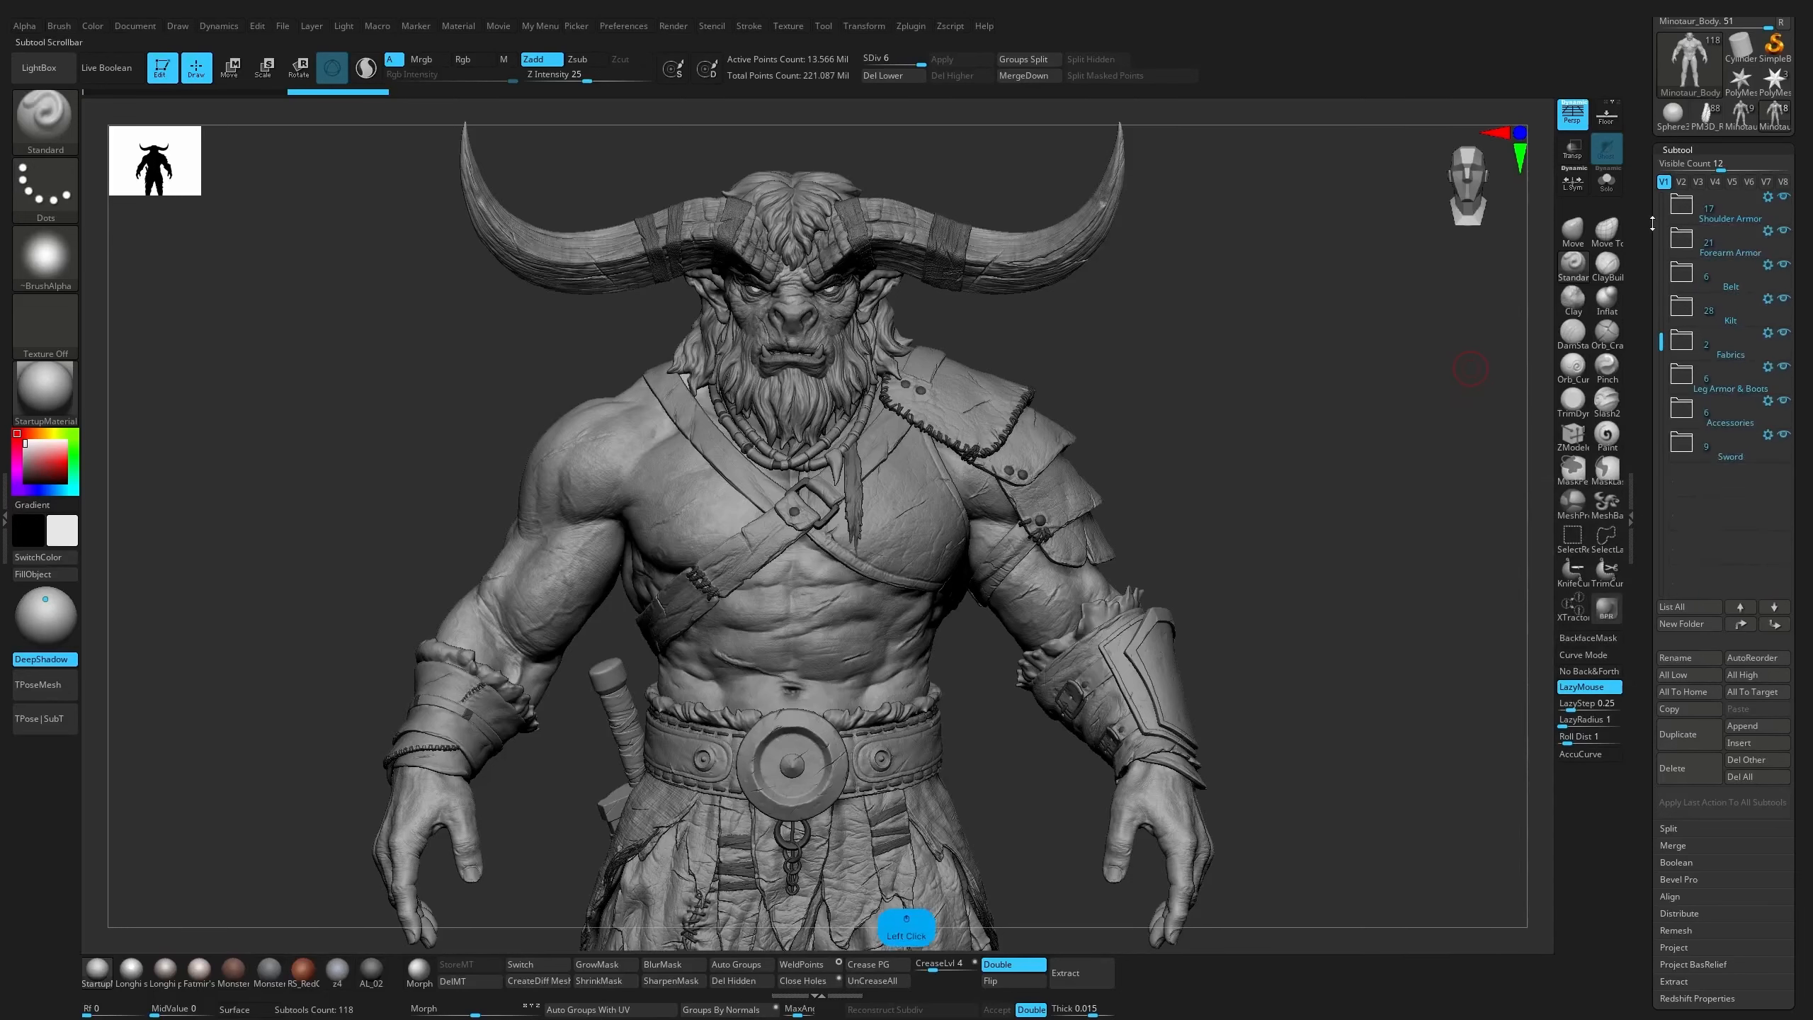
Review the subtool names in the Horns & Hair and Torso Armor folders, collapsing each one after viewing
mouse_move(1653, 223)
mouse_down()
mouse_move(1652, 203)
mouse_move(1653, 250)
mouse_up()
drag(1661, 240, 1661, 220)
click(1689, 304)
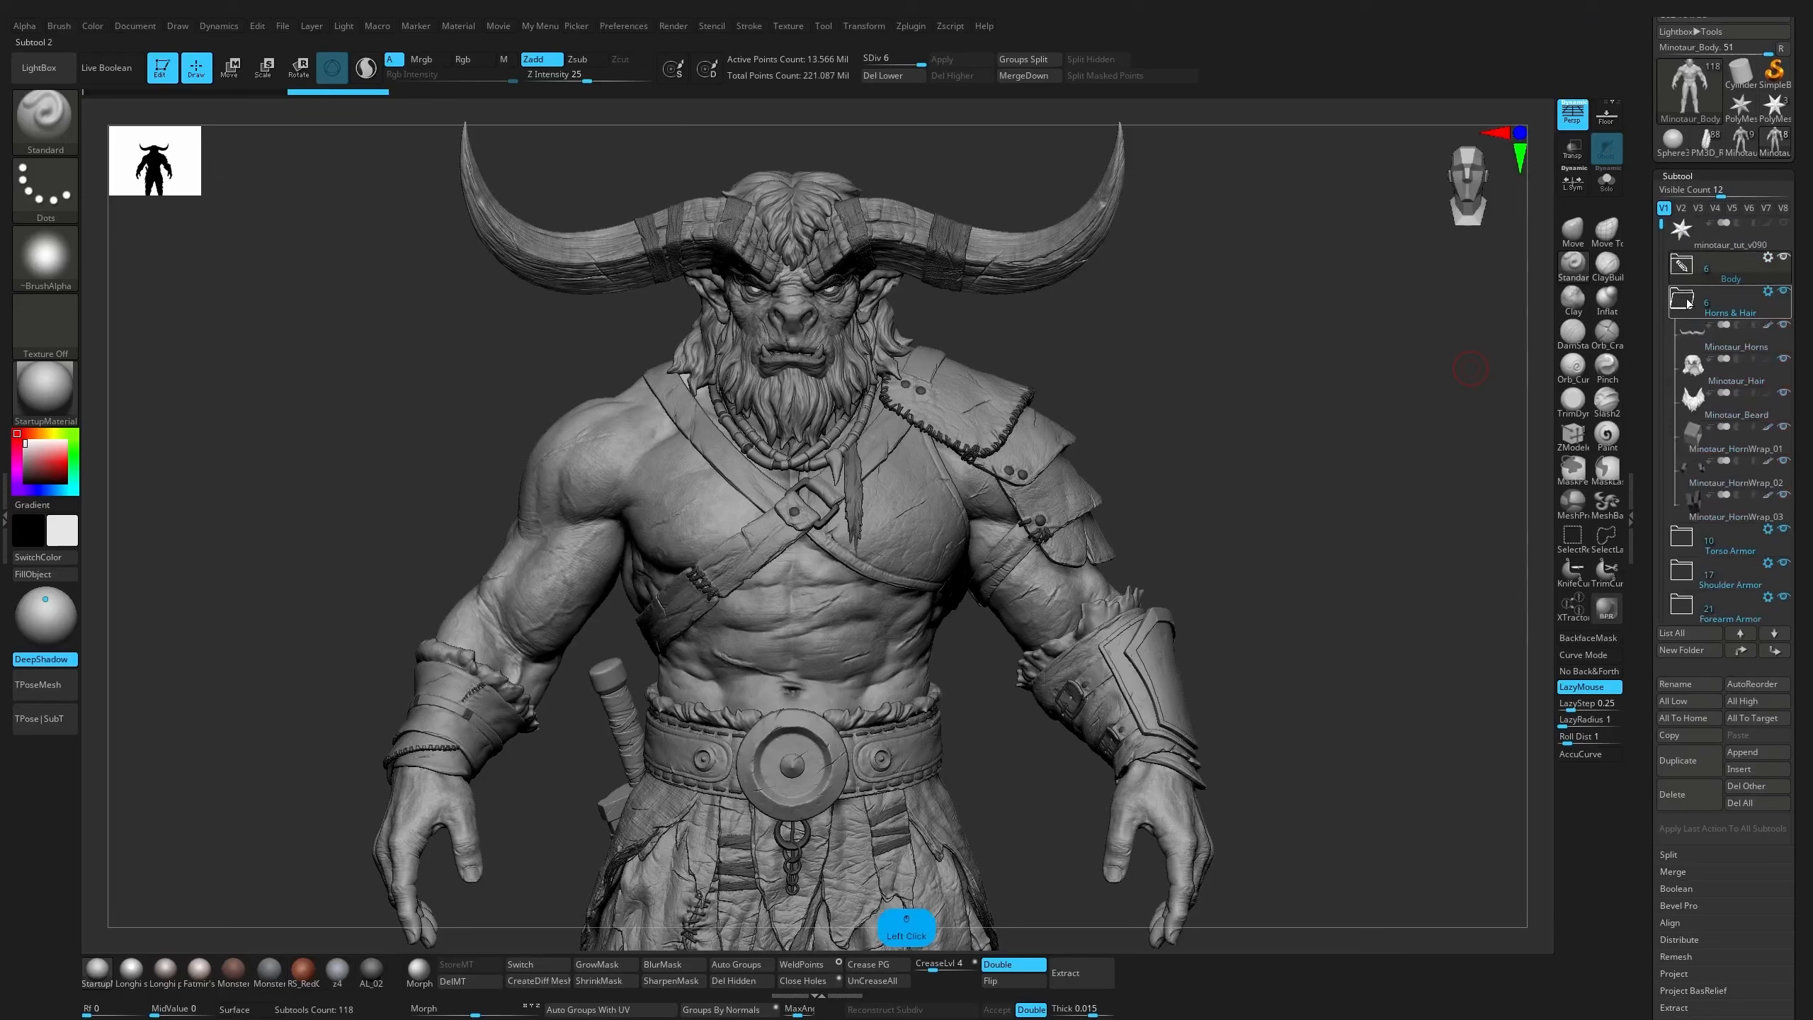
mouse_move(1689, 304)
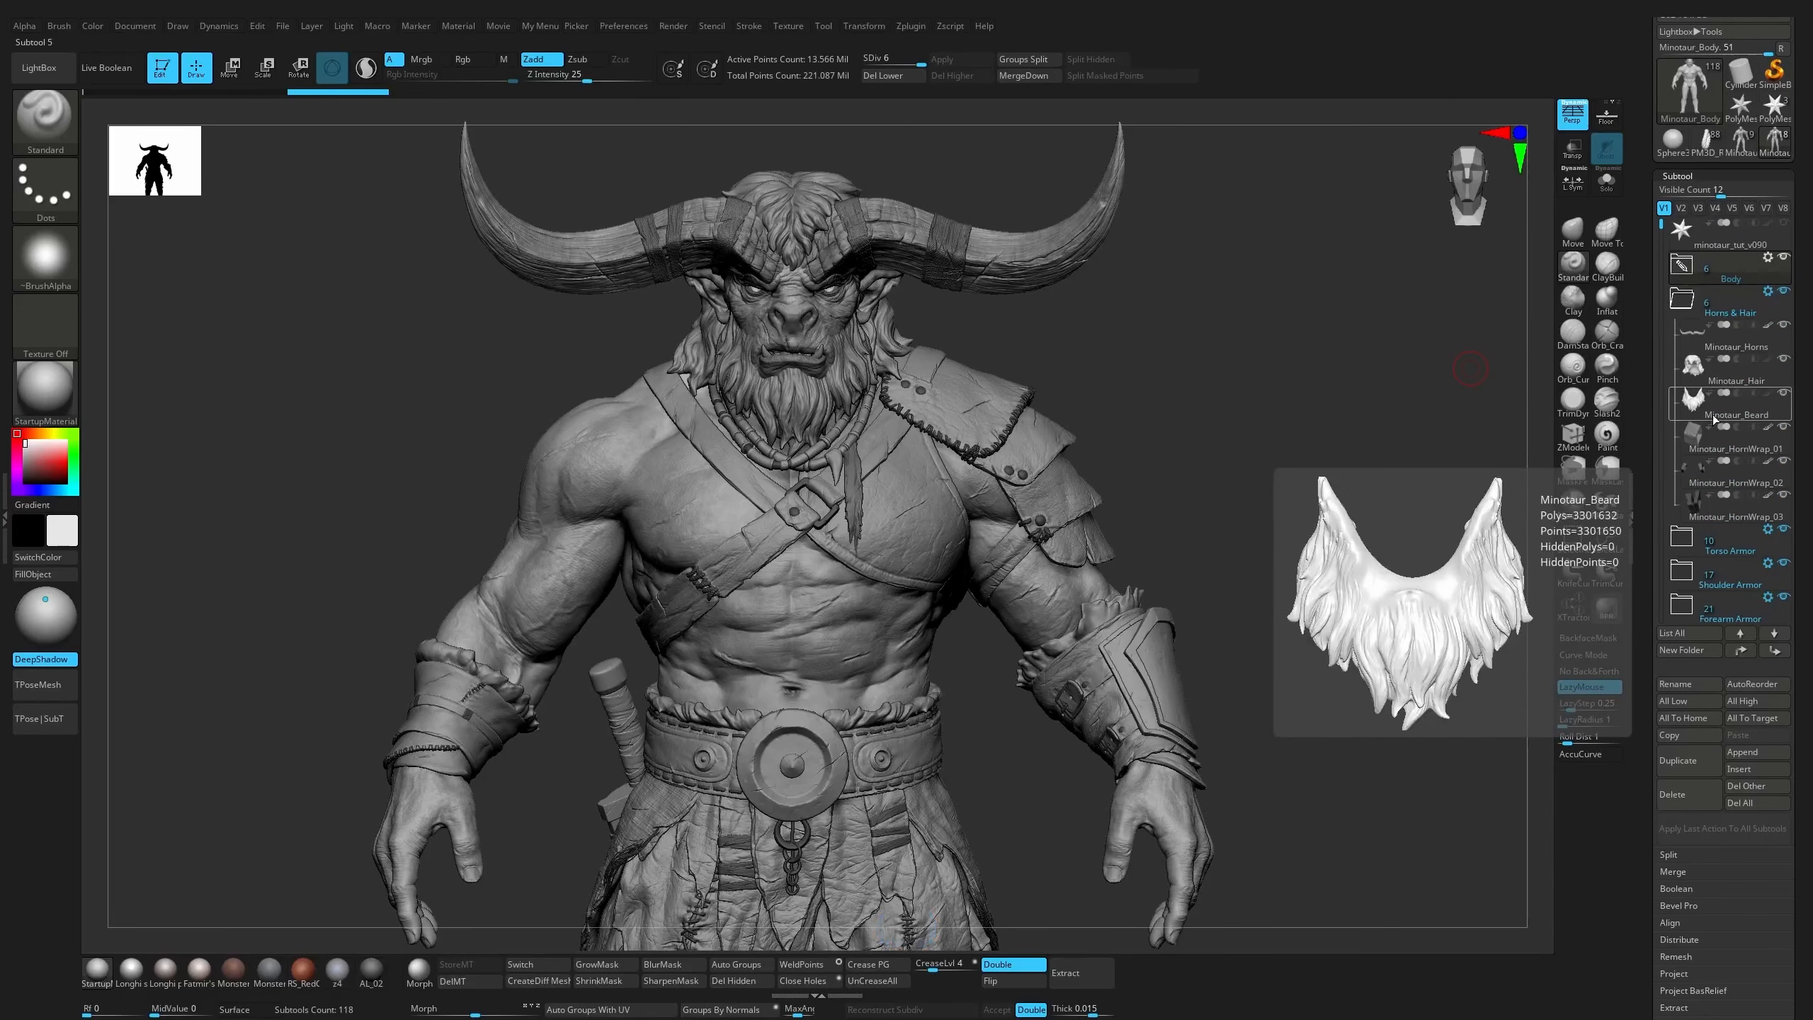
click(1689, 304)
click(1689, 331)
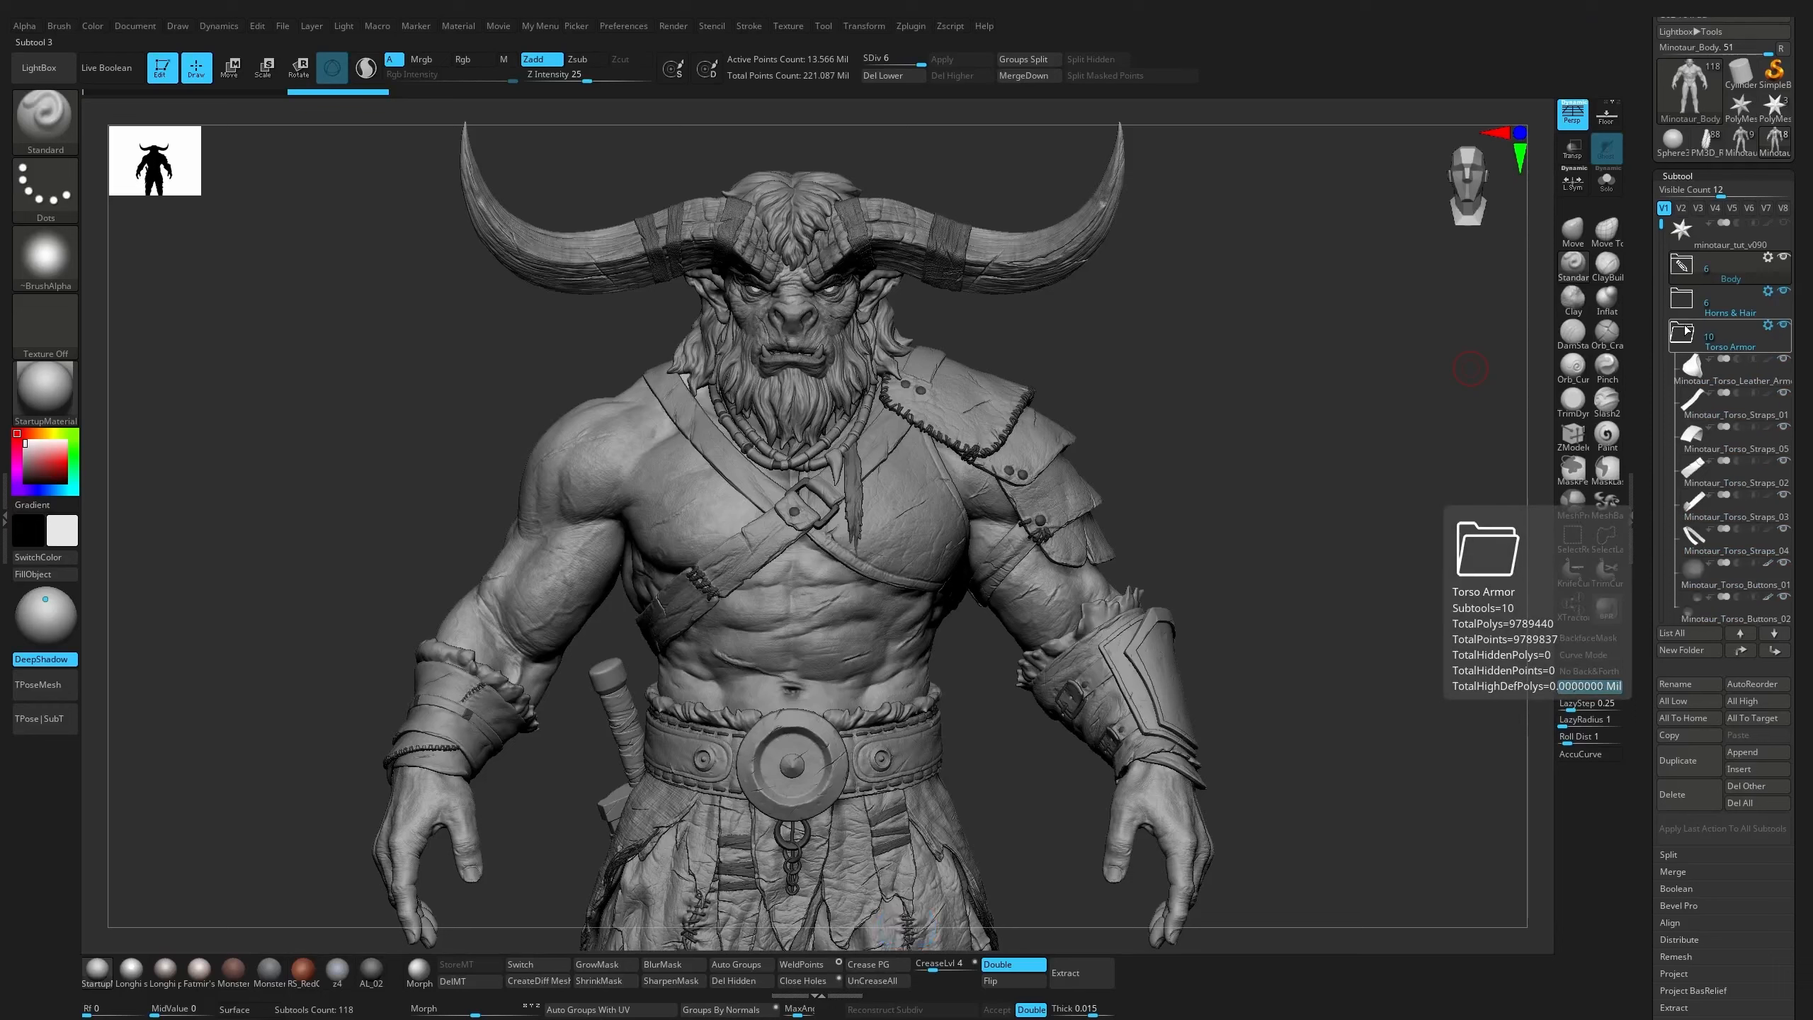
click(1733, 472)
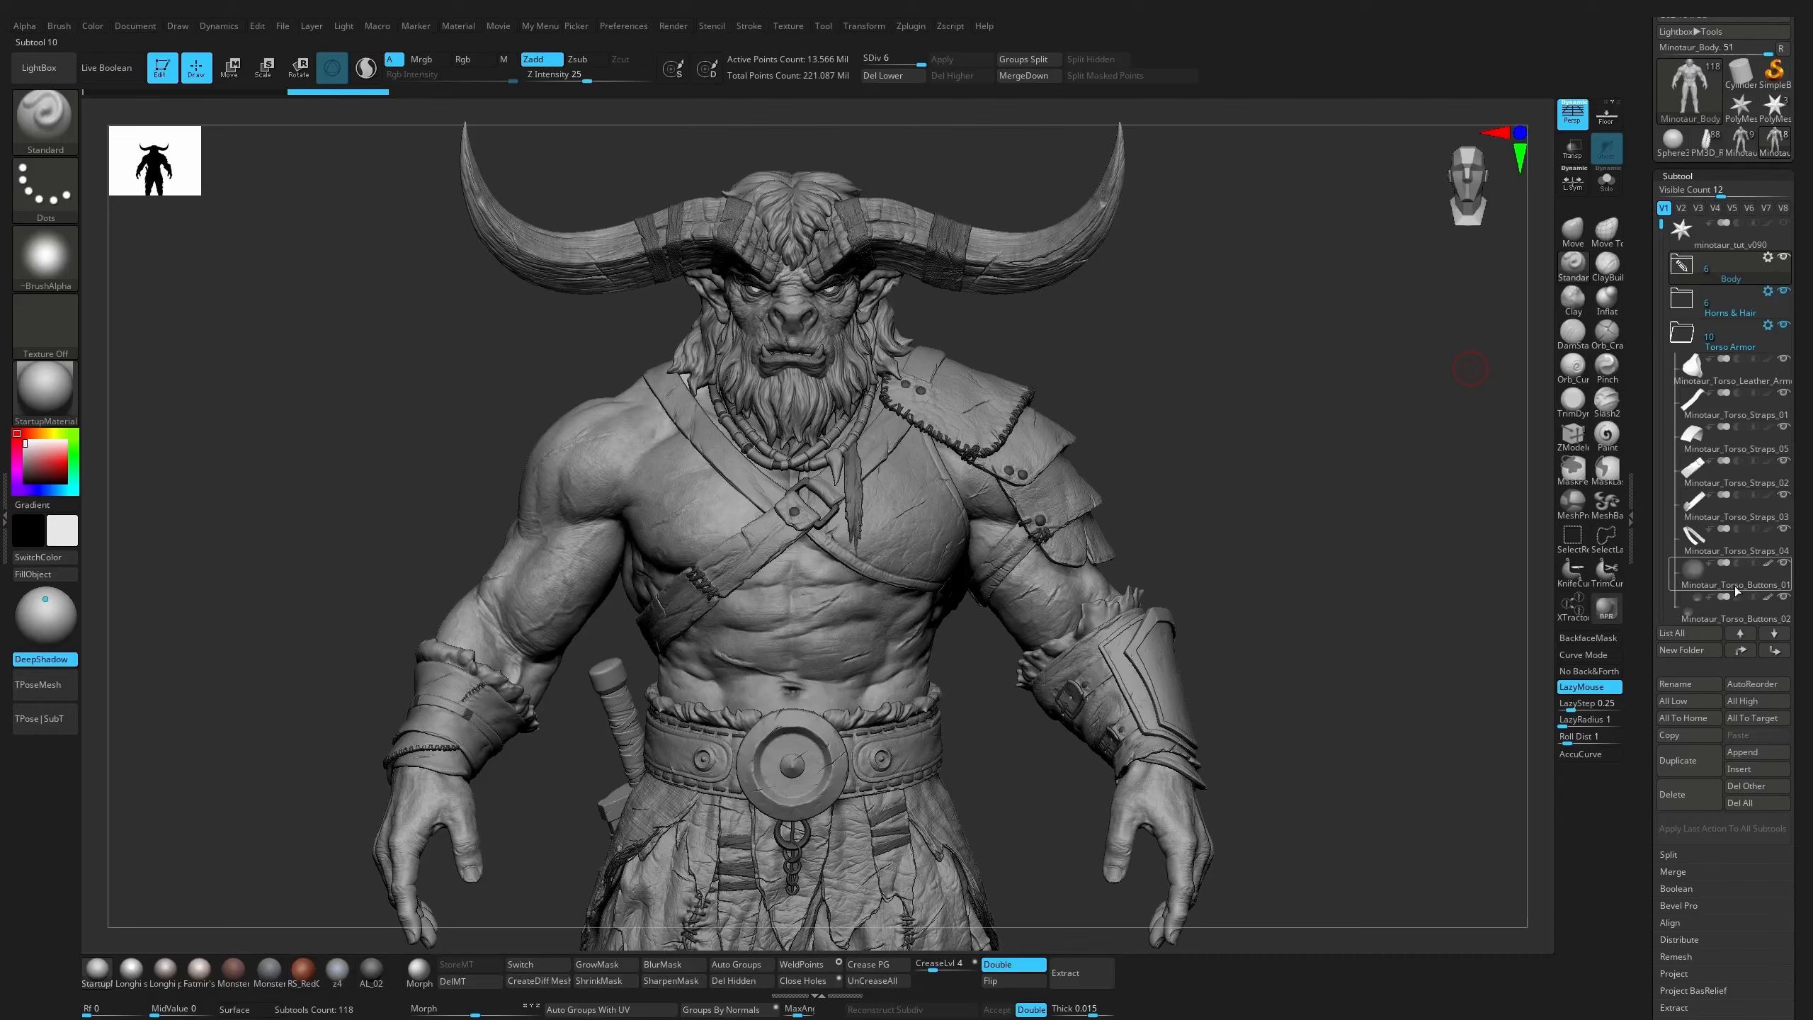
click(1690, 336)
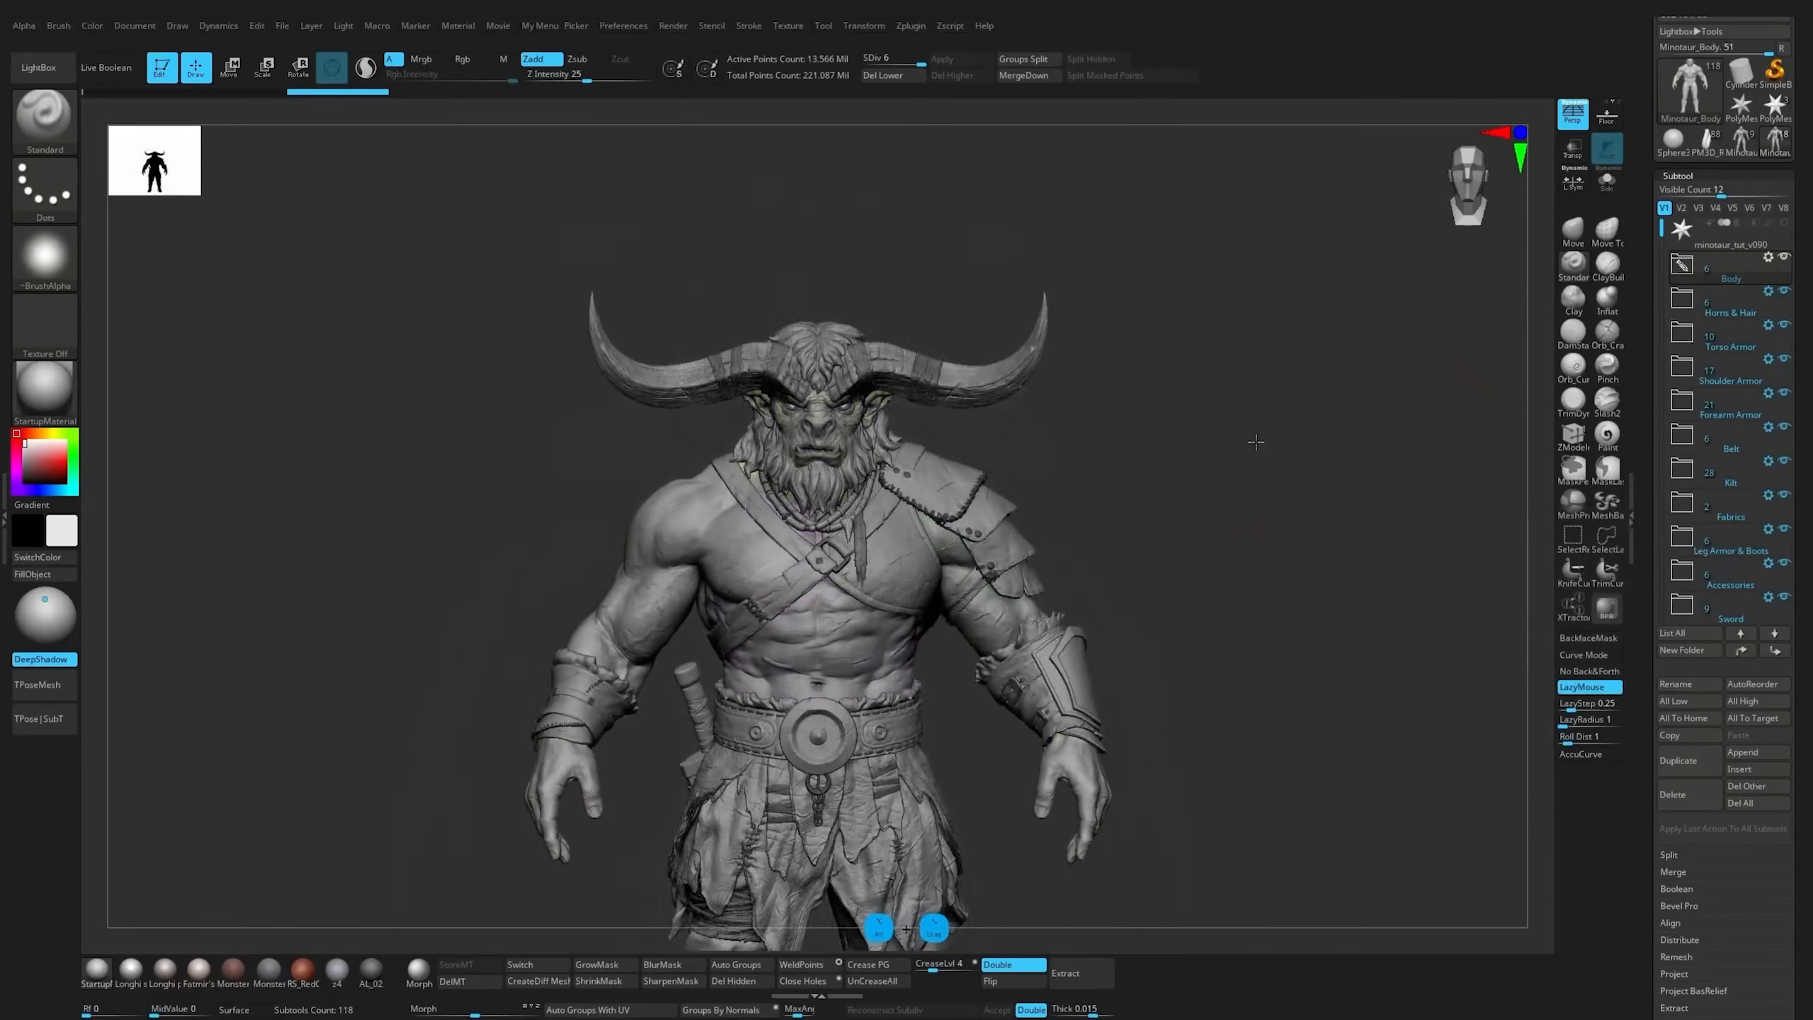
Show the polyframe and use the Move gizmo to inspect Minotaur_Forearm_Leather_01, Minotaur_ShoulderArmor_02 and Minotaur_ShoulderArmor_03
alt+drag(1258, 437, 1256, 397)
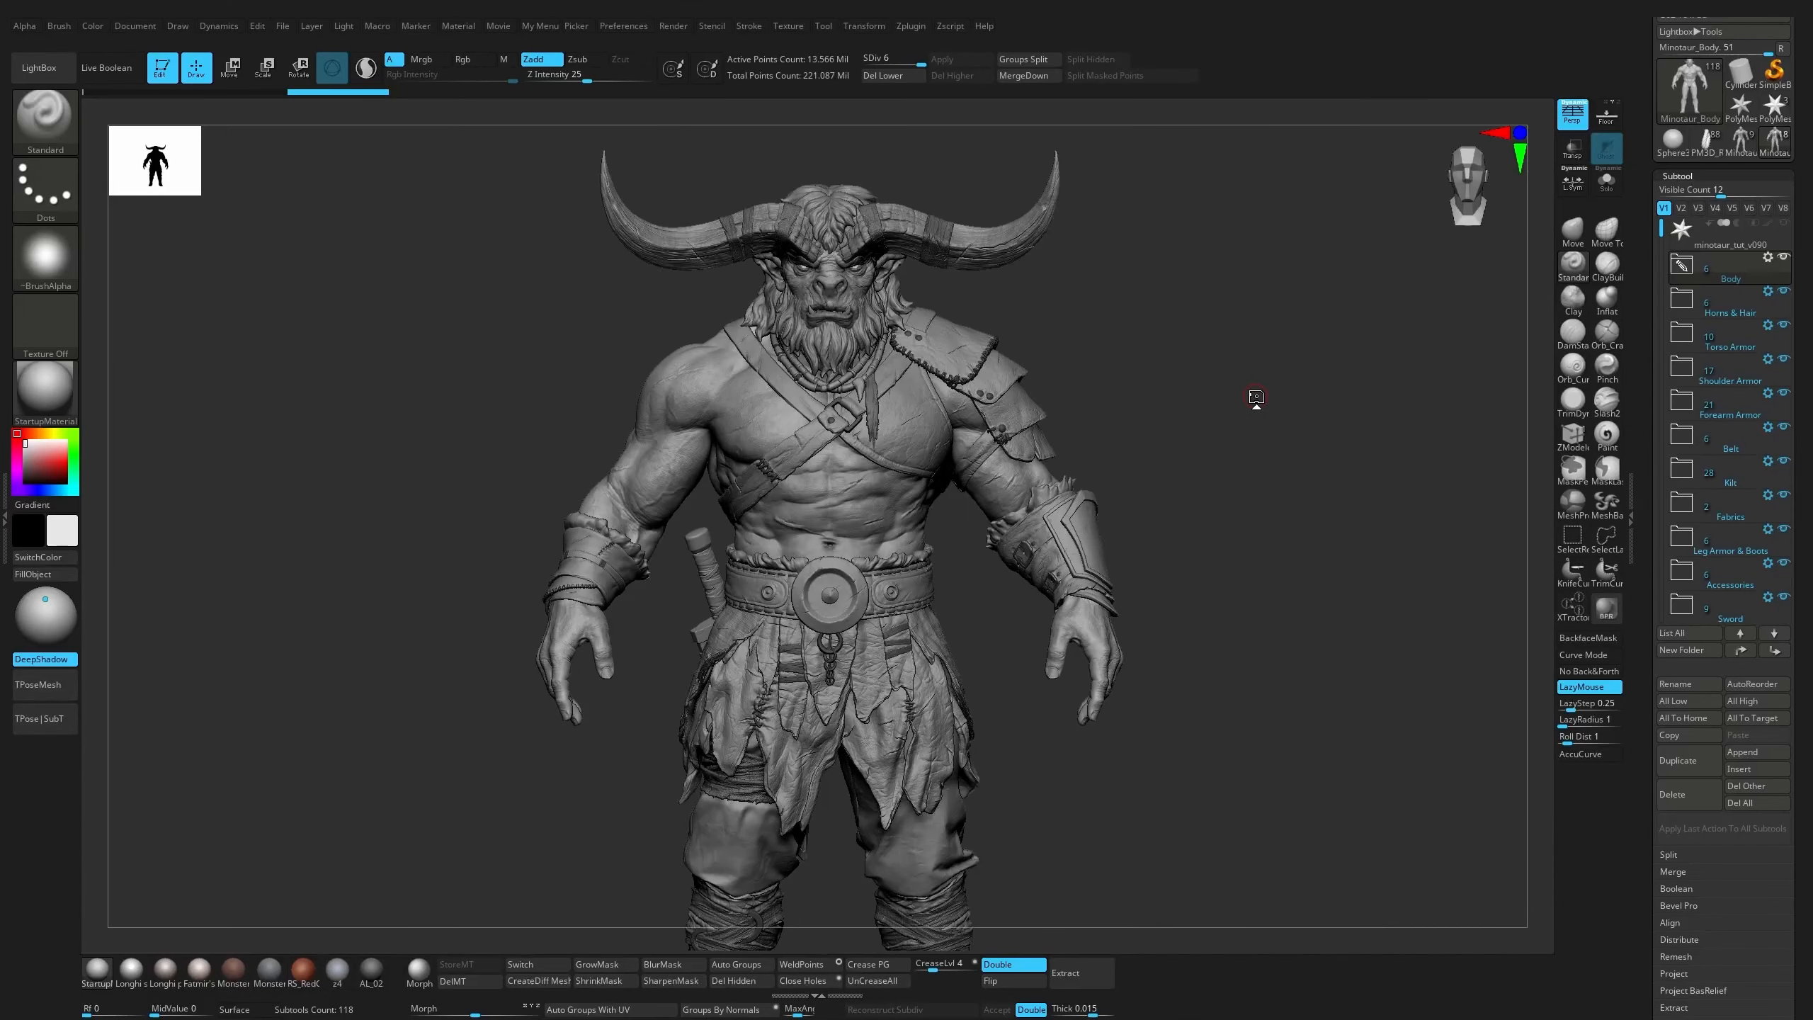
alt+drag(1110, 441, 1222, 396)
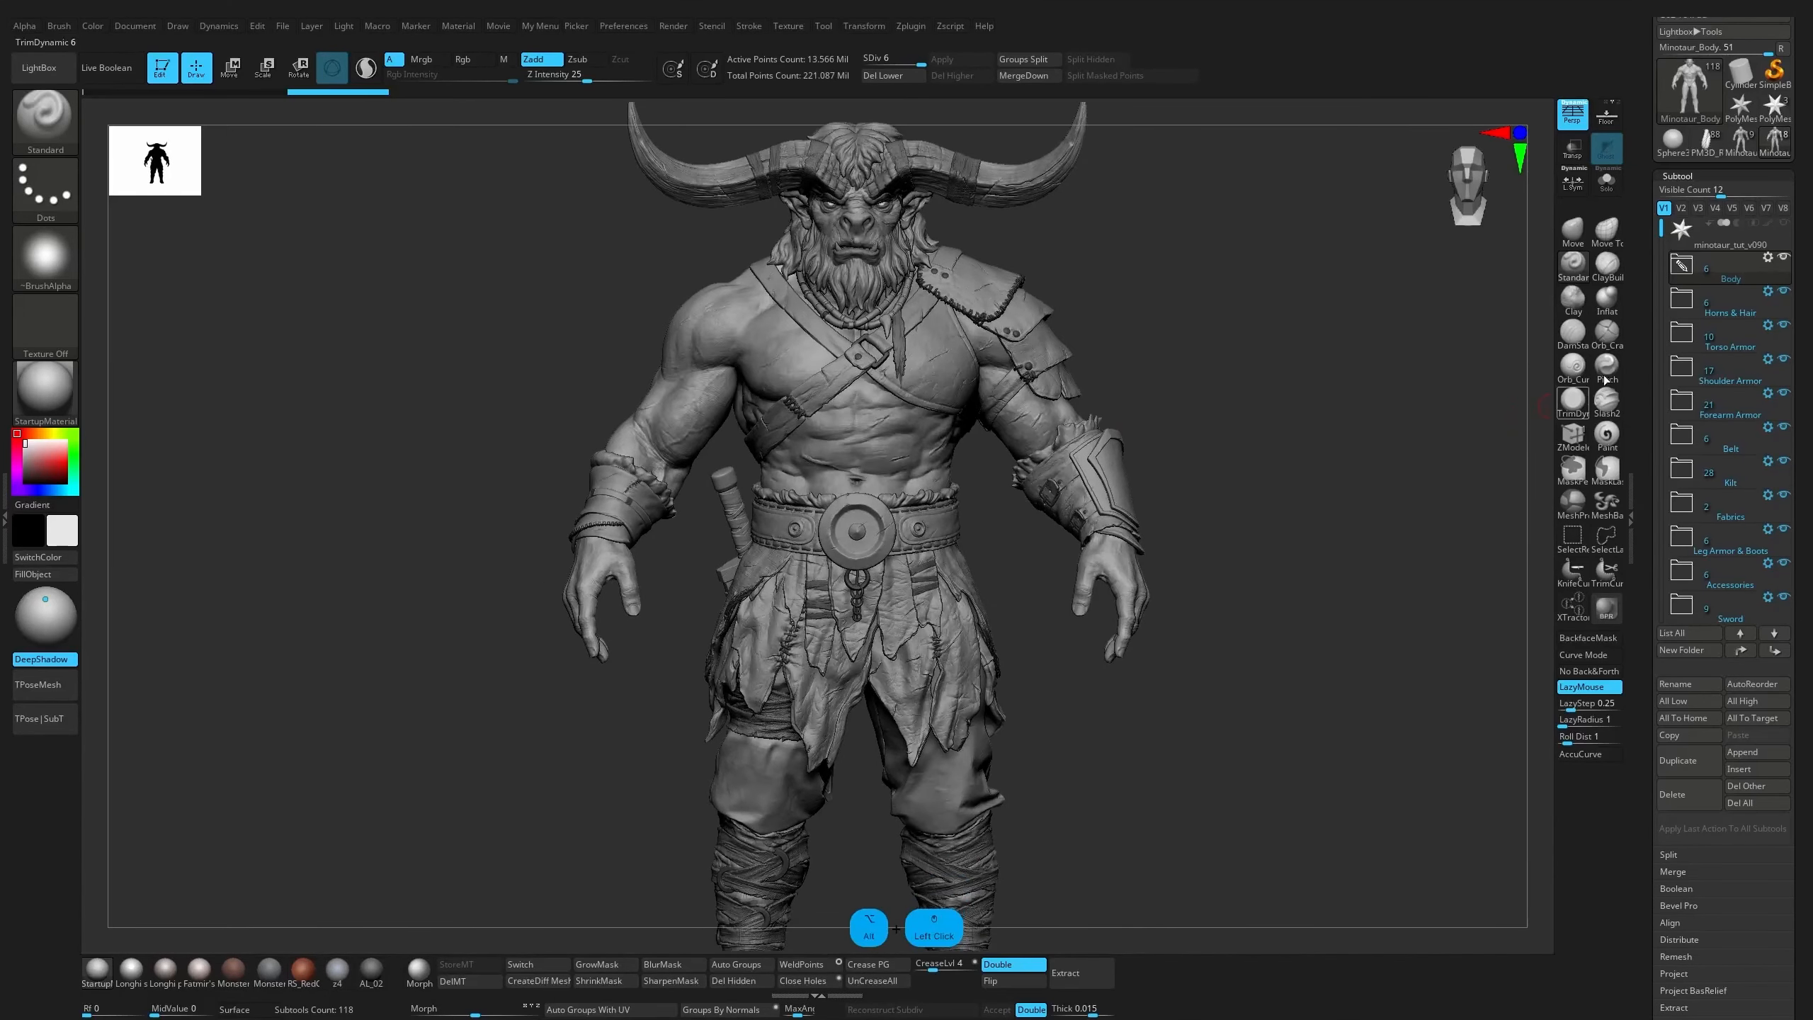
alt+click(1143, 478)
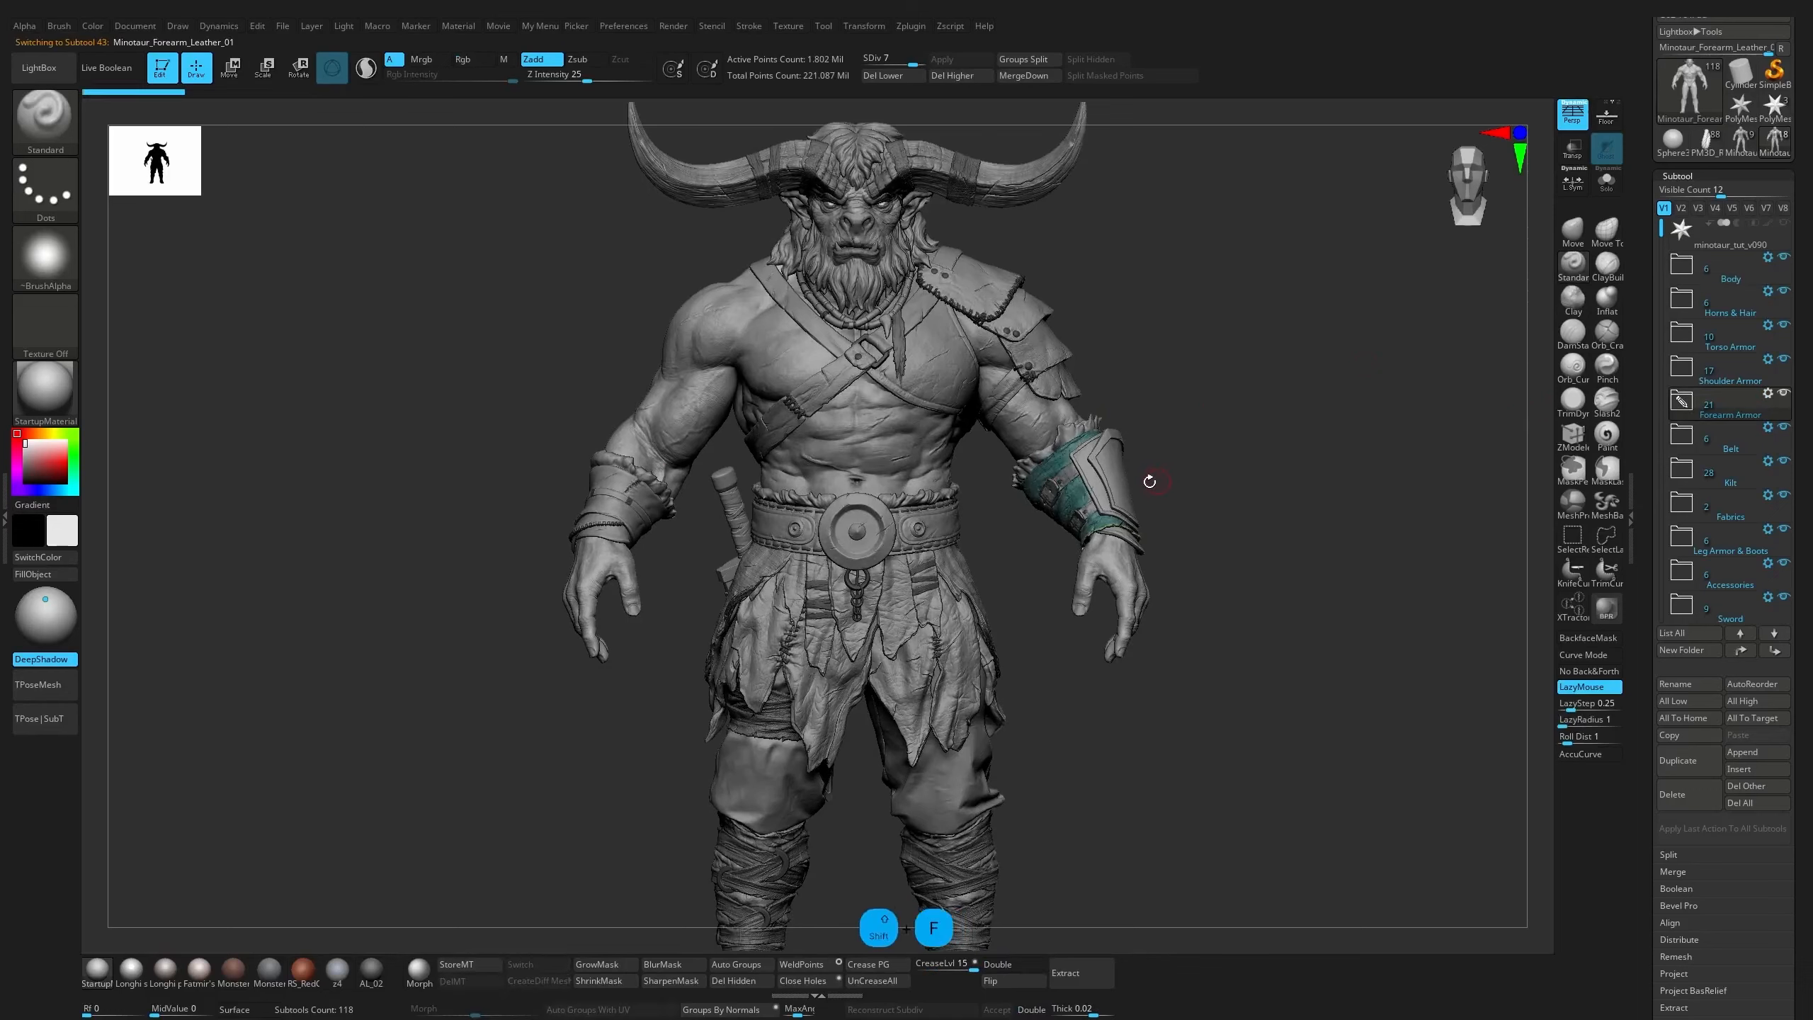
key(w)
alt+click(1124, 500)
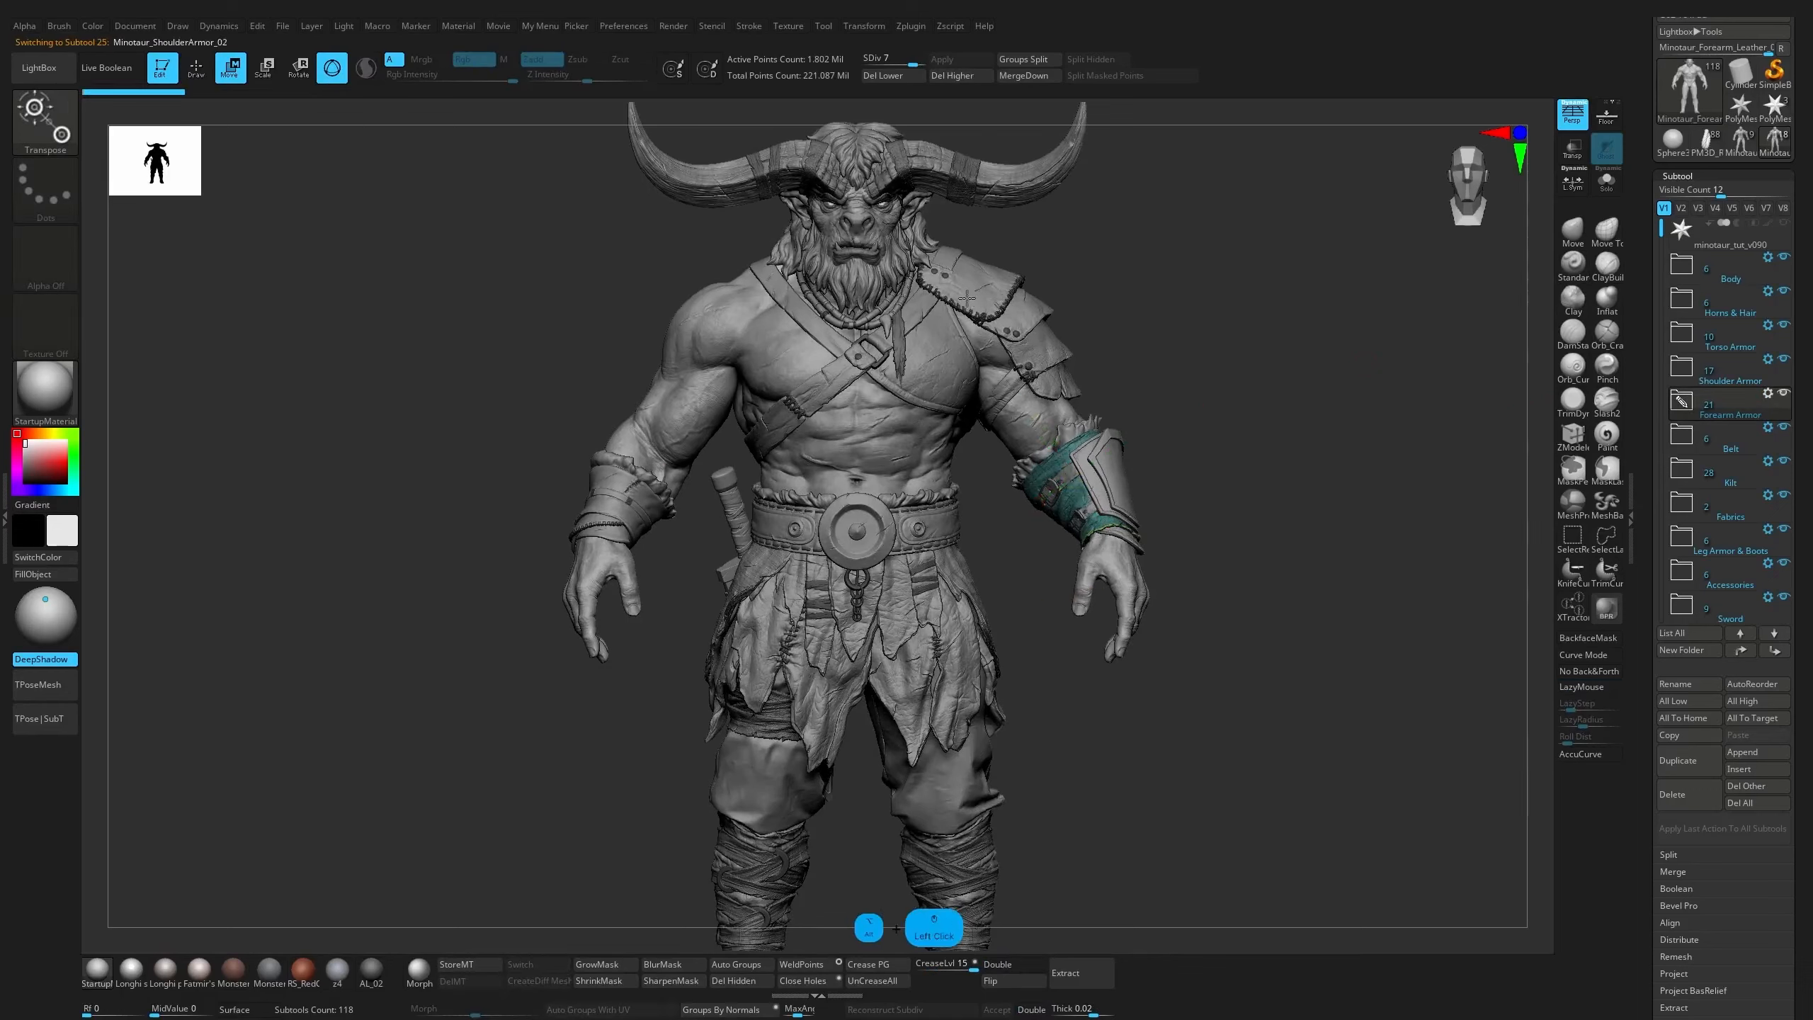
alt+click(1048, 347)
alt+click(1071, 389)
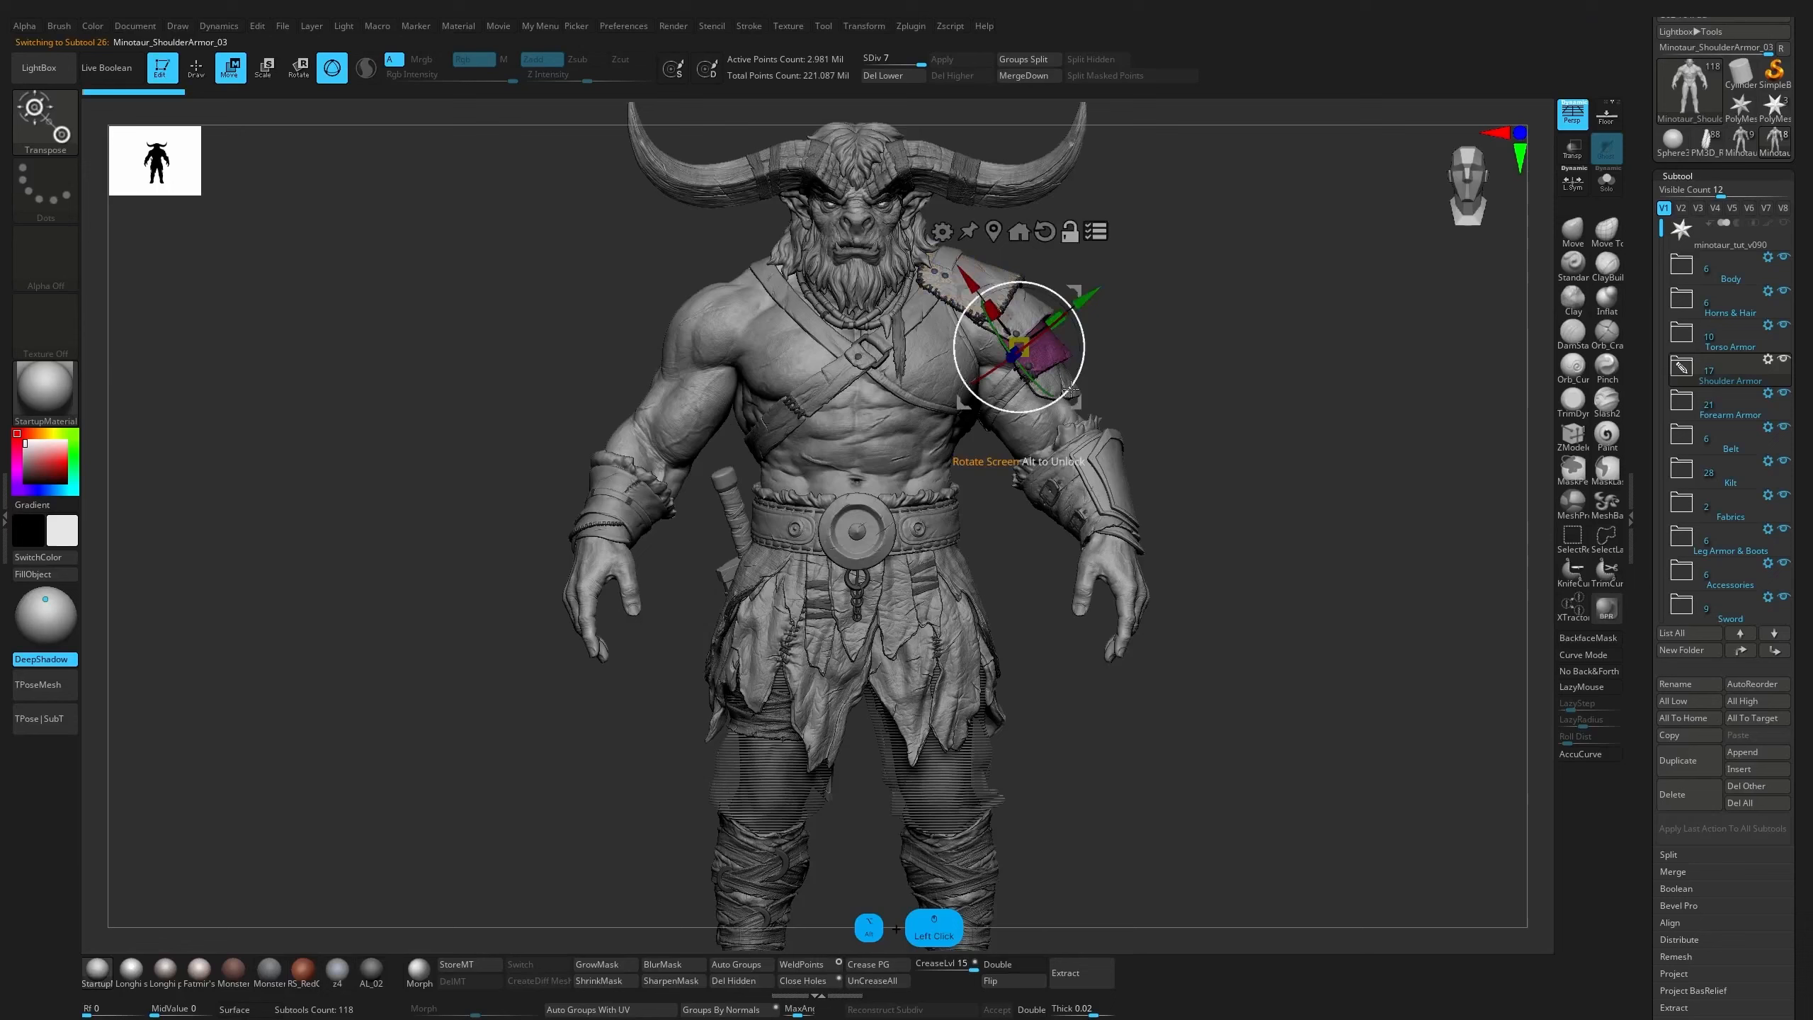
Inspect the Minotaur_Body, Minotaur_Beard, Minotaur_Hair and Minotaur_Belt_Leather_02 subtools, applying Go to Unmasked Mesh Center to the beard and hair gizmos
alt+click(866, 233)
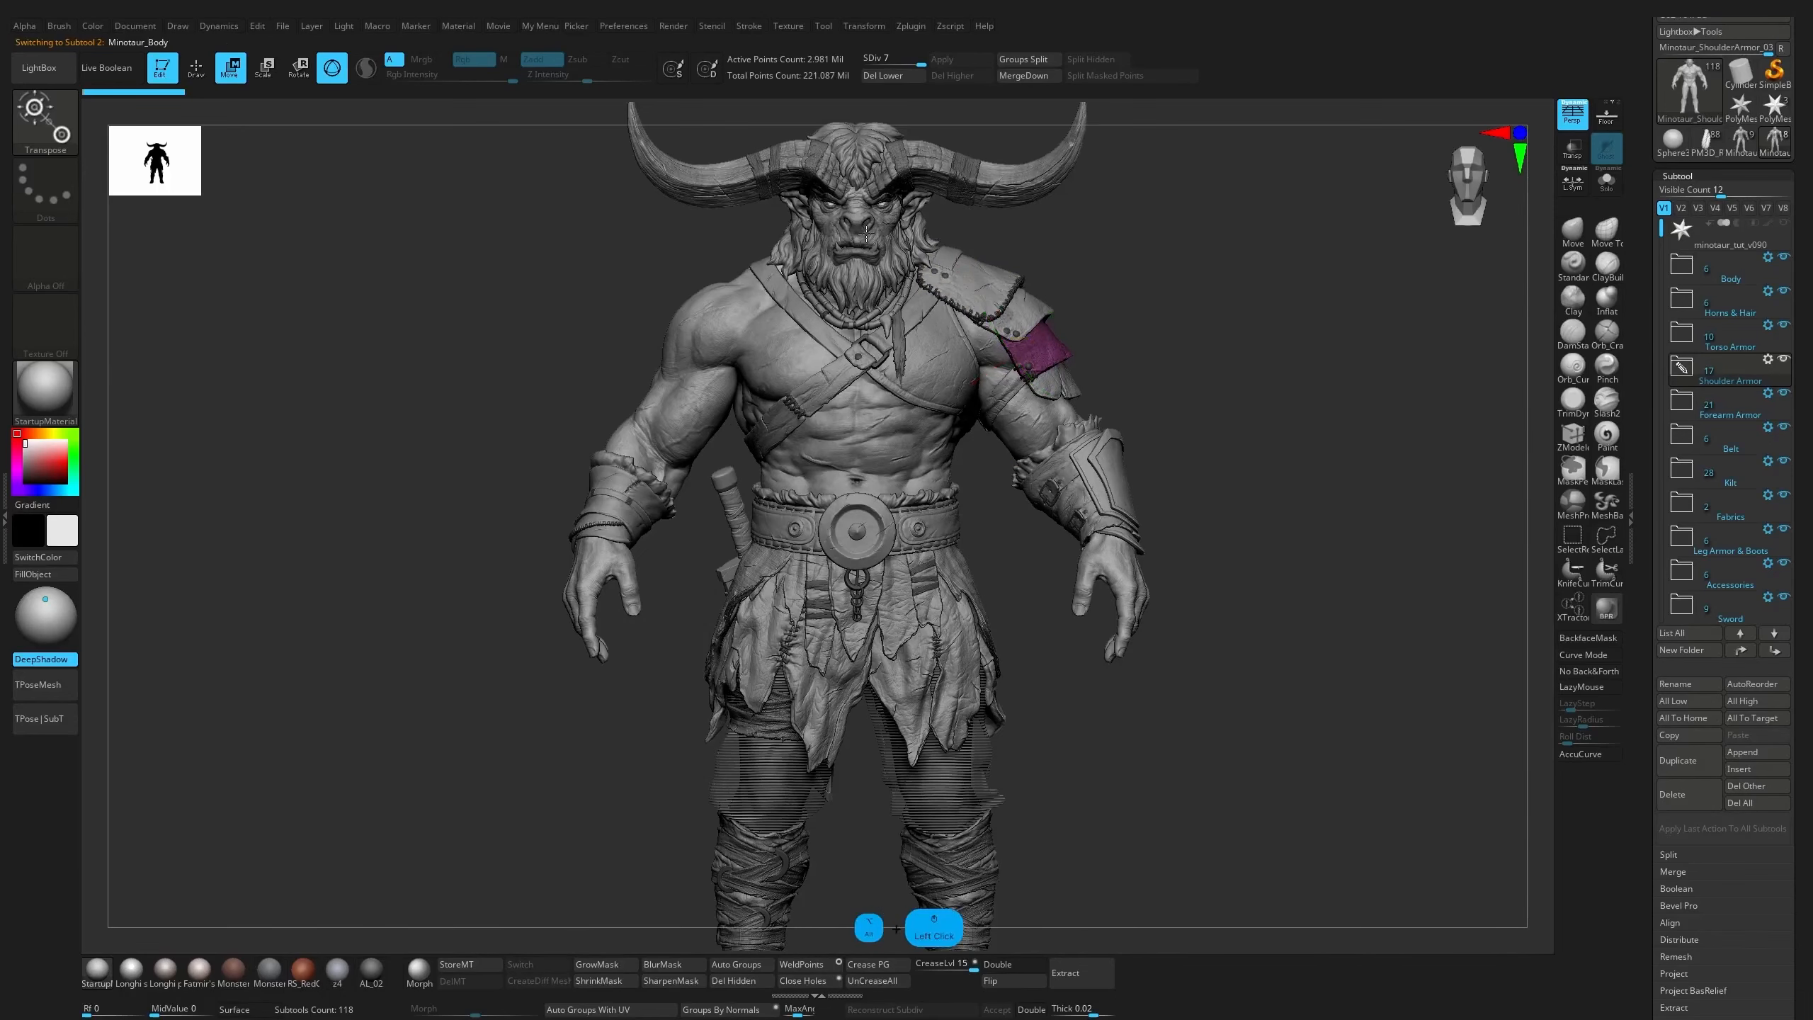
alt+drag(1185, 398, 1191, 309)
alt+click(949, 379)
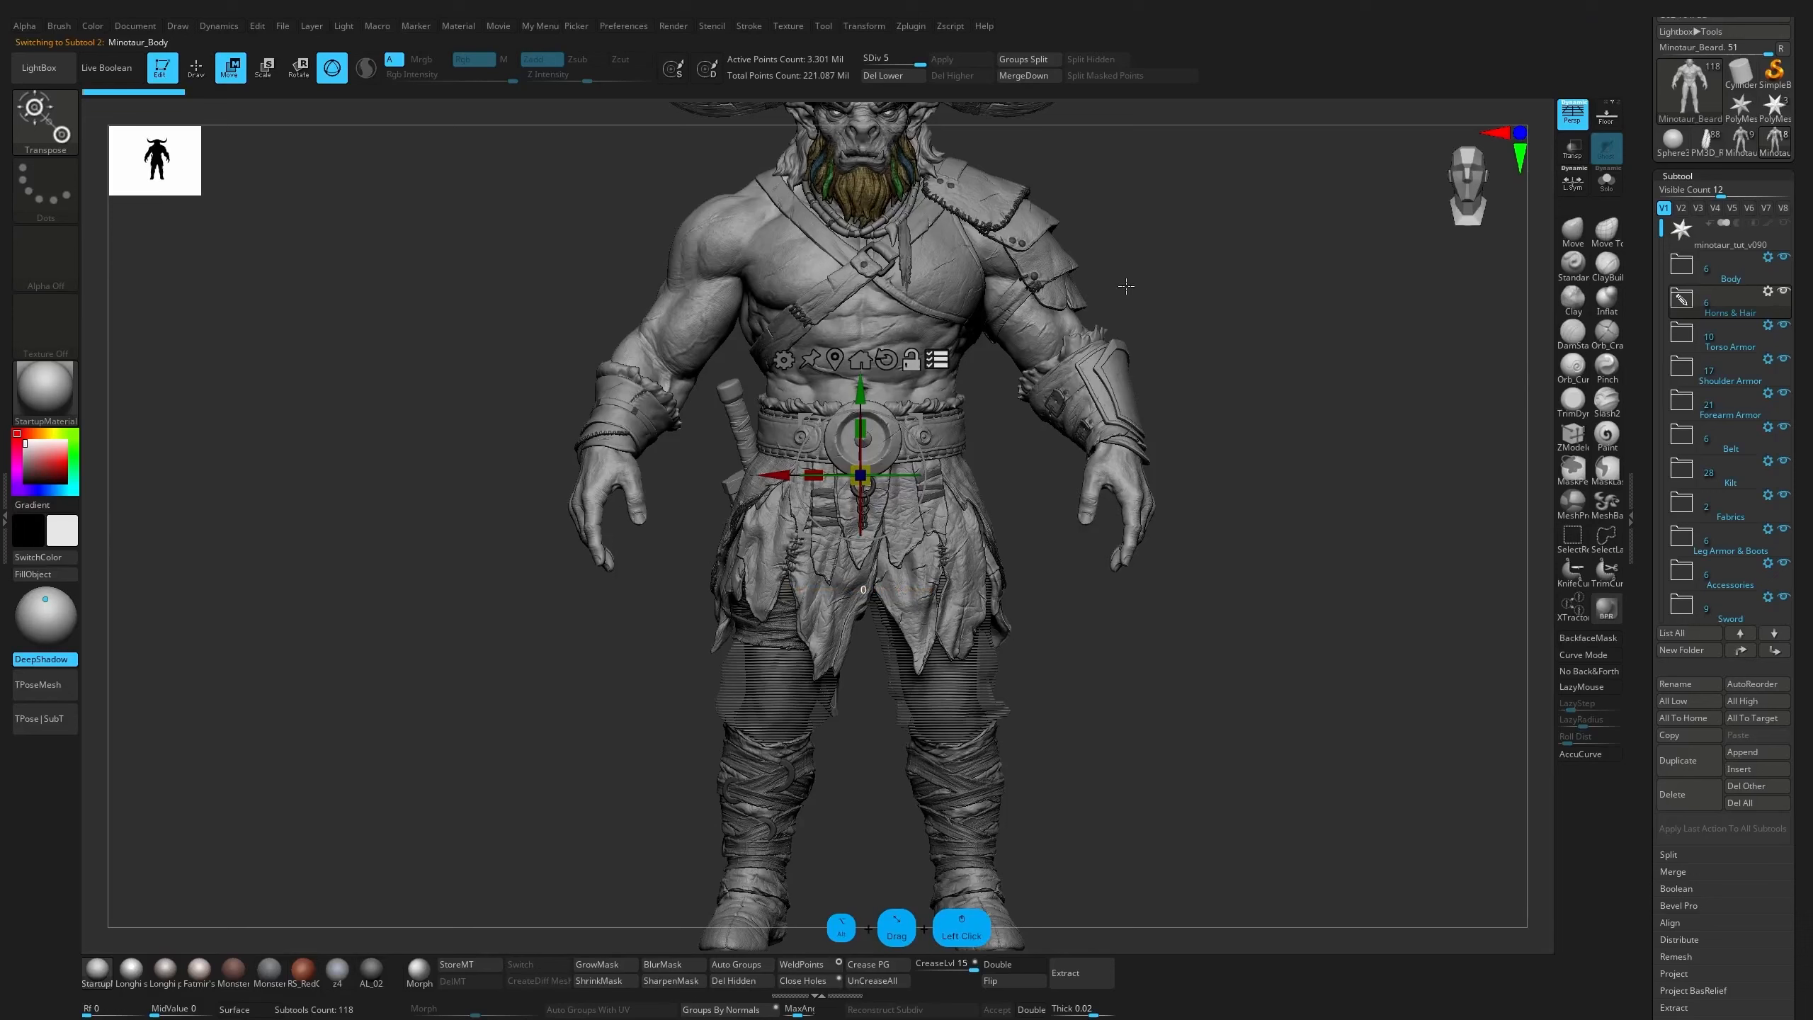
alt+click(860, 188)
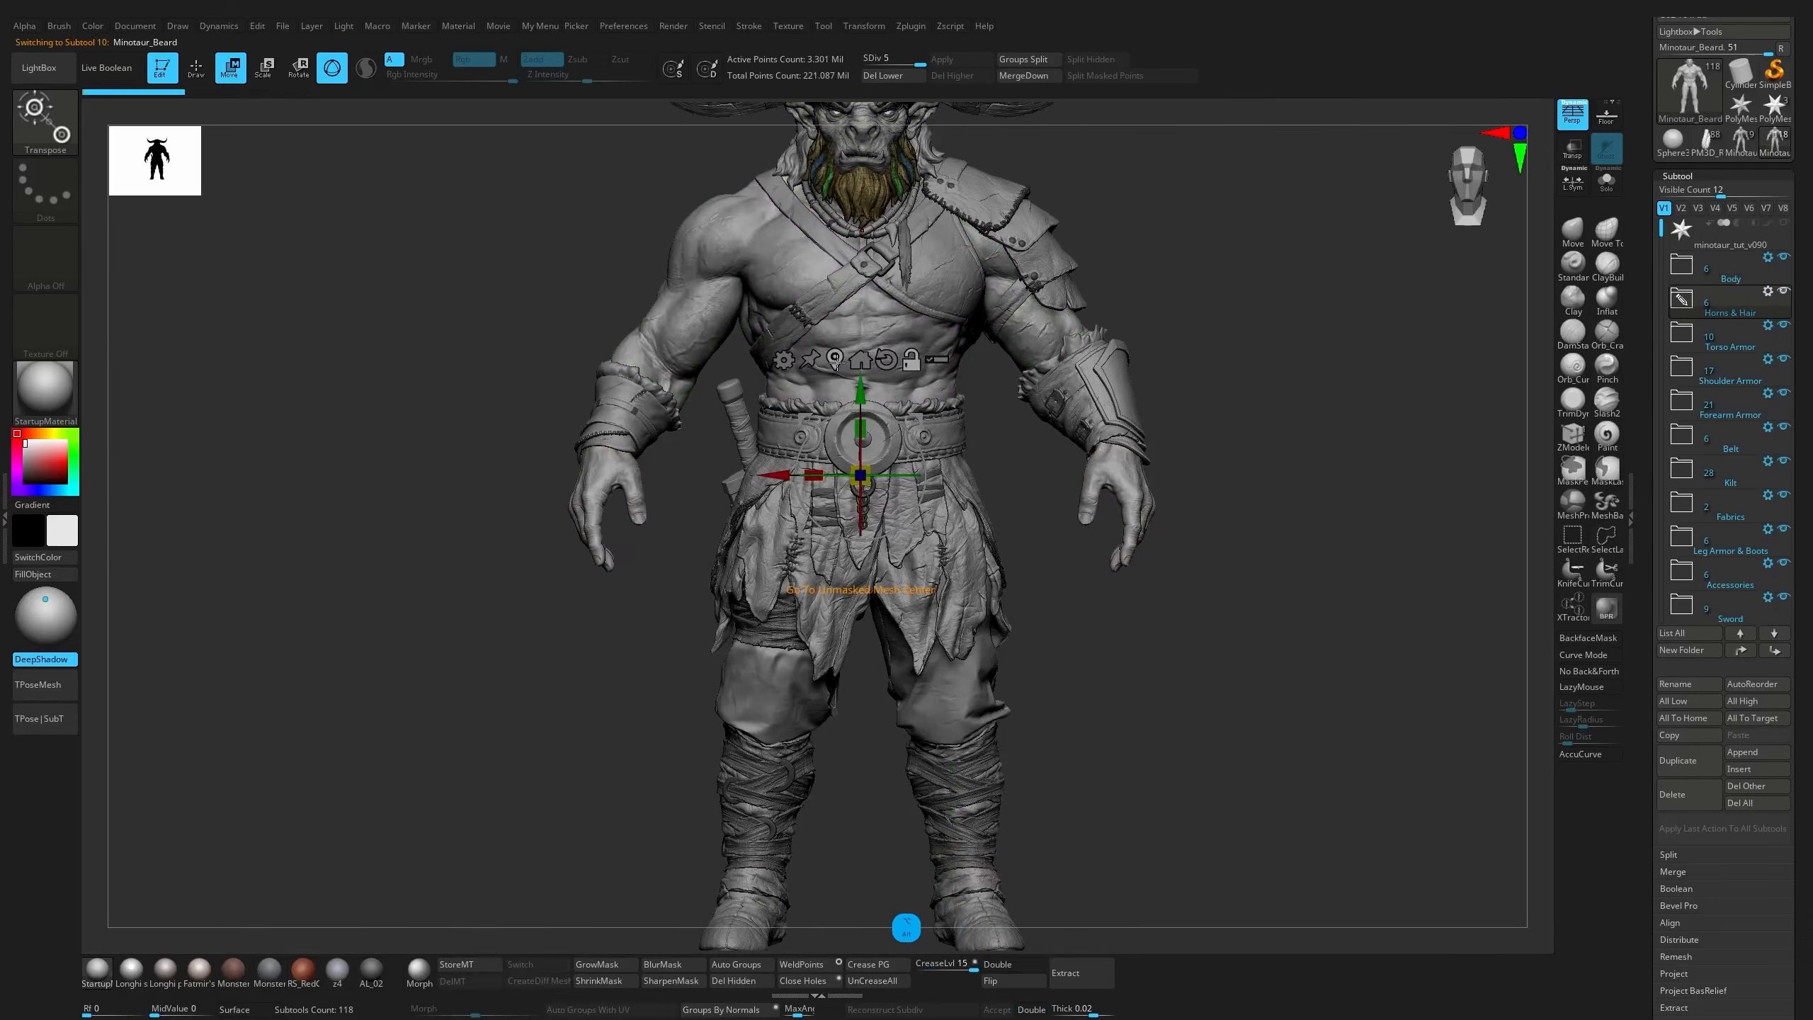
alt+click(835, 363)
alt+drag(1235, 207, 1199, 358)
alt+click(900, 308)
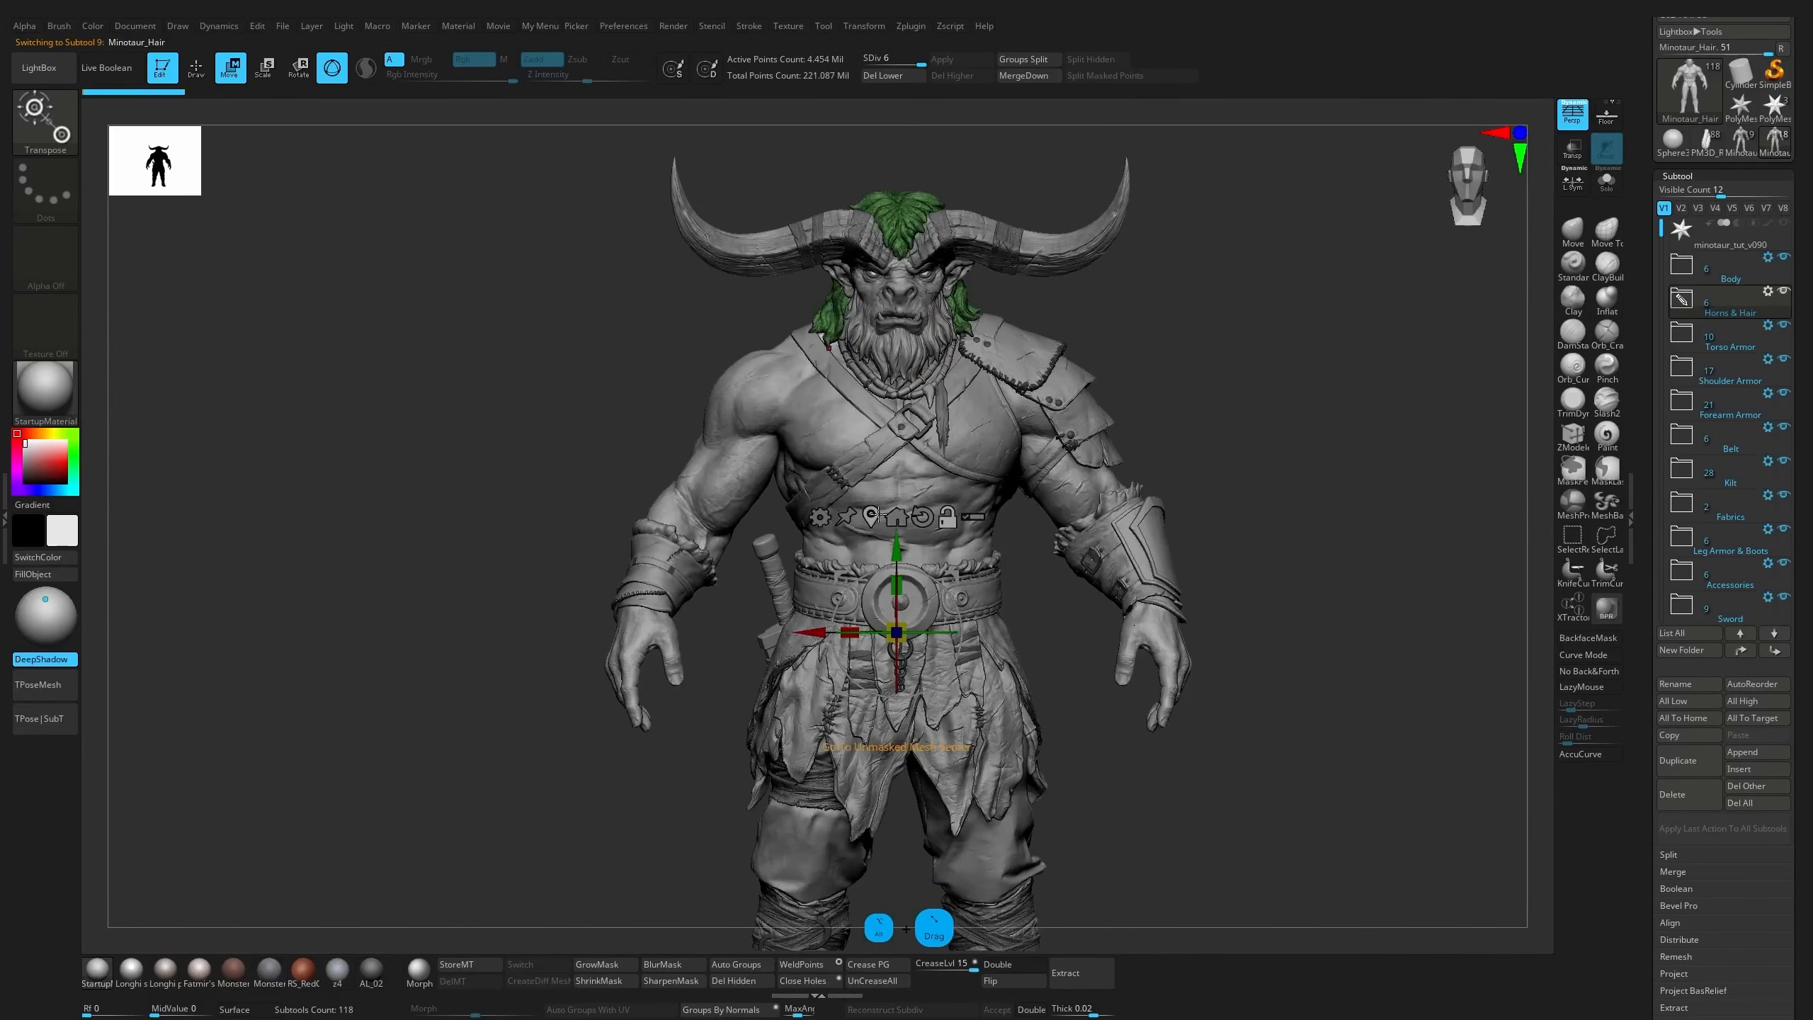
alt+click(875, 515)
alt+drag(1271, 478, 1205, 378)
alt+click(921, 444)
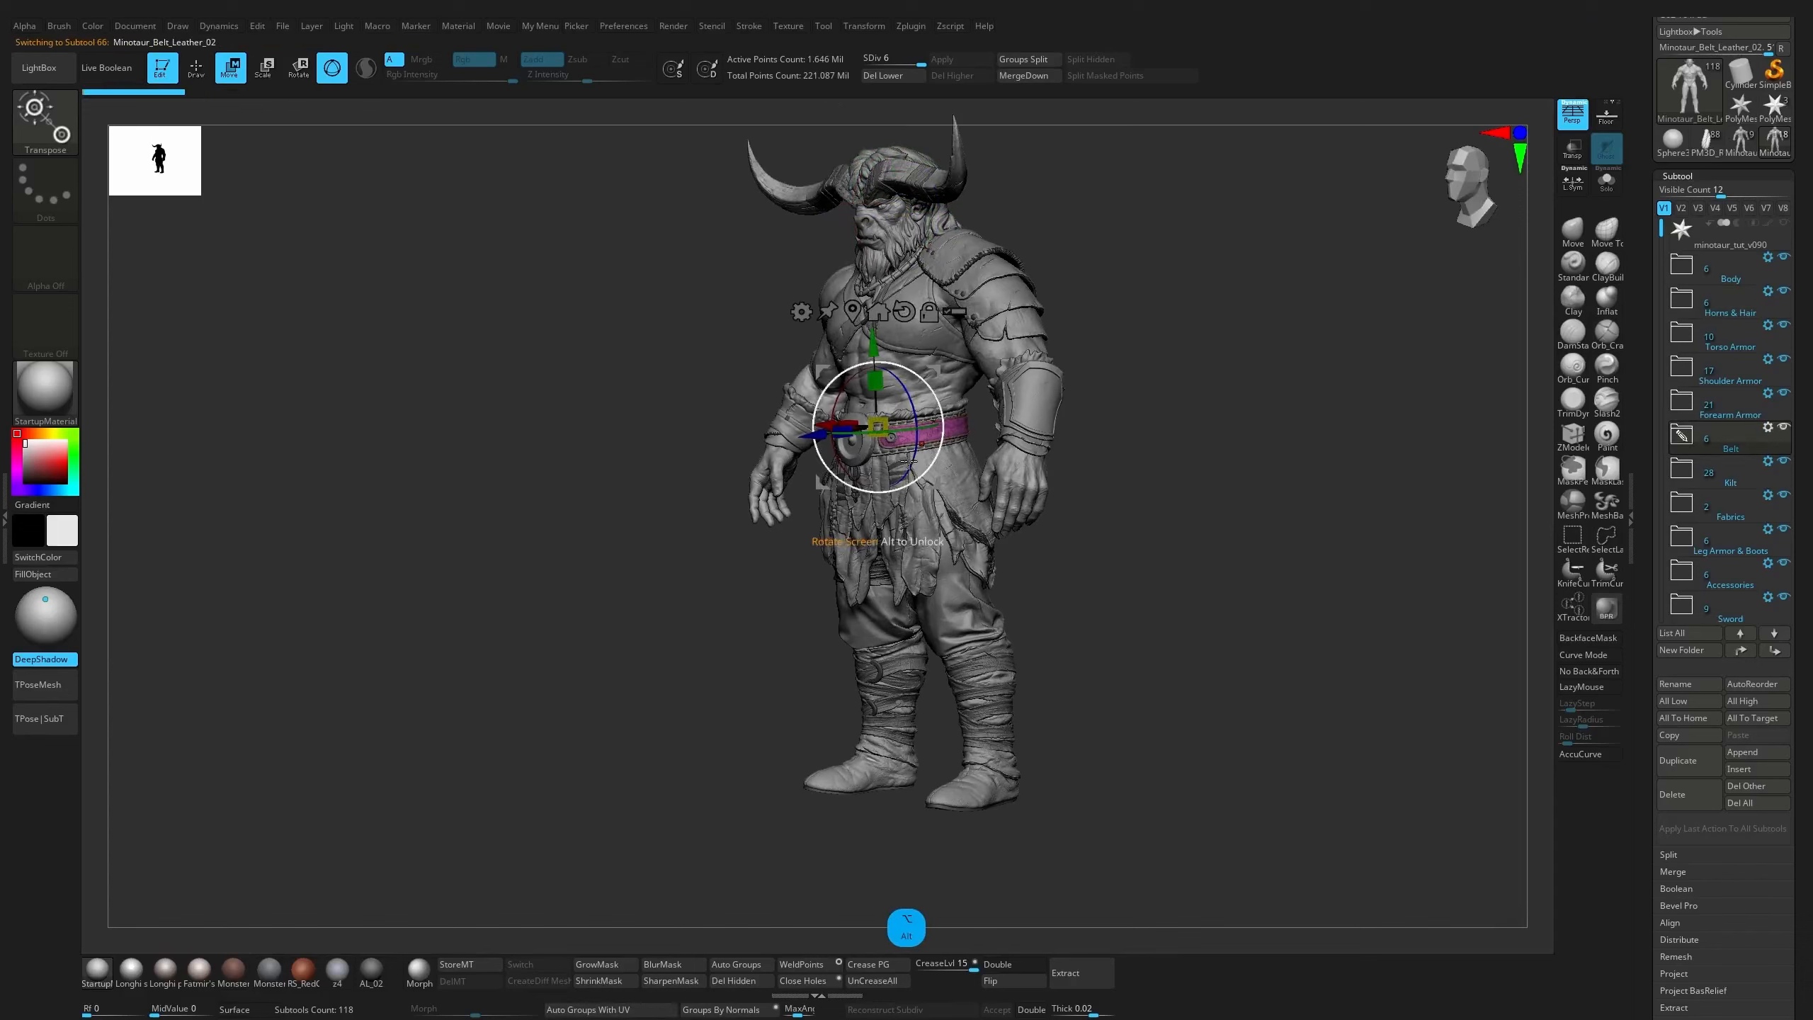
Inspect Minotaur_Kilt_Fabric_02, Minotaur_Kilt_Fabric_01 and Minotaur_Kilt_Leather_06, applying Go to Unmasked Mesh Center to the Fabric_02 gizmo
alt+click(946, 478)
drag(1241, 500, 1113, 507)
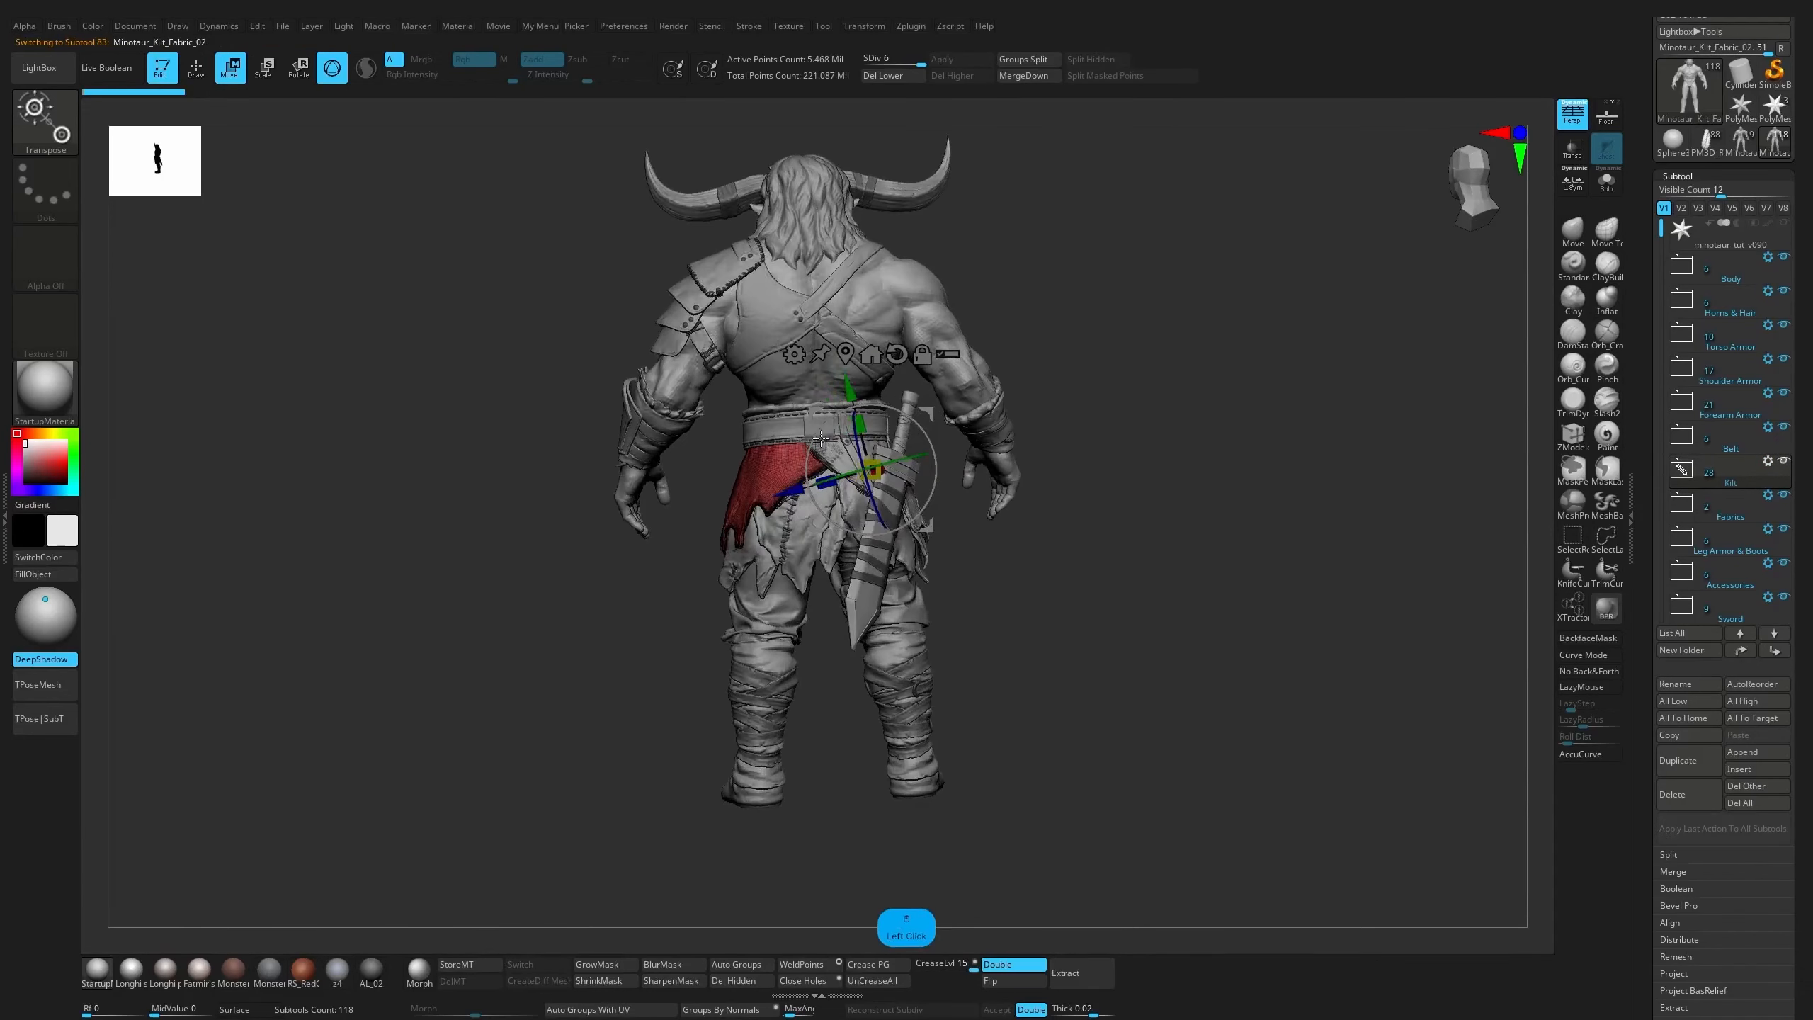
alt+click(848, 356)
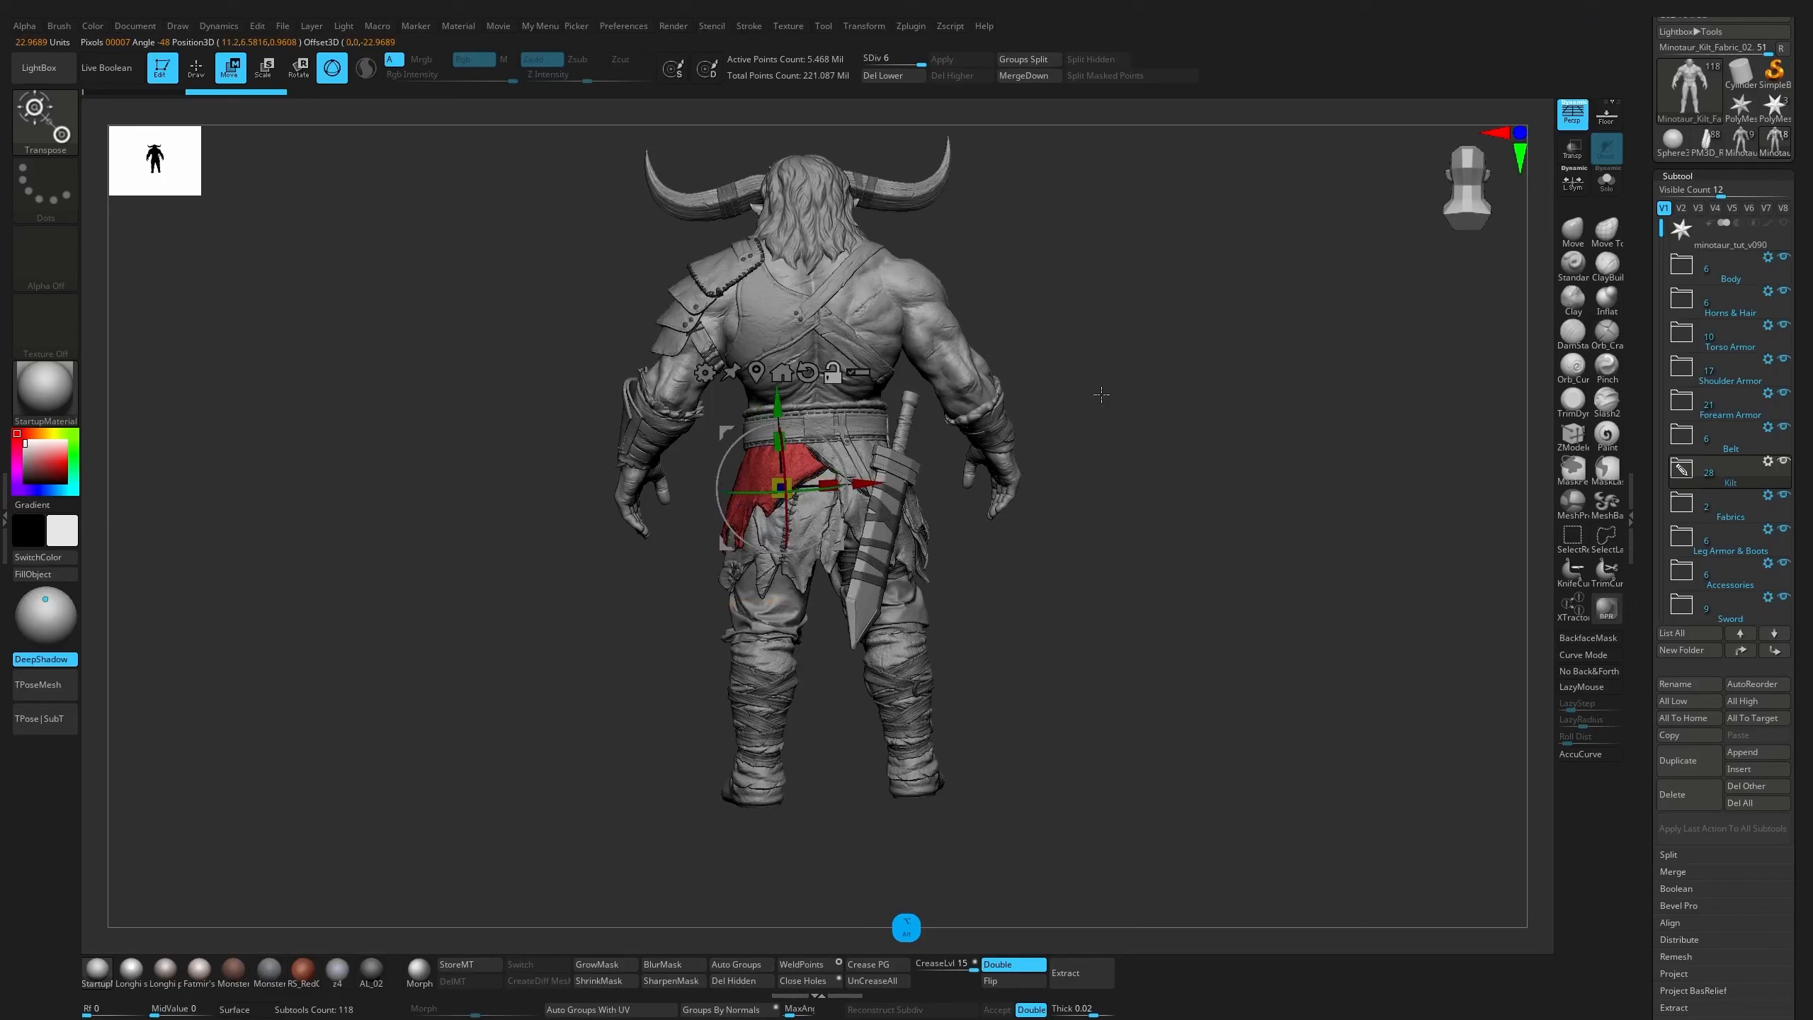
shift+drag(1102, 394, 855, 464)
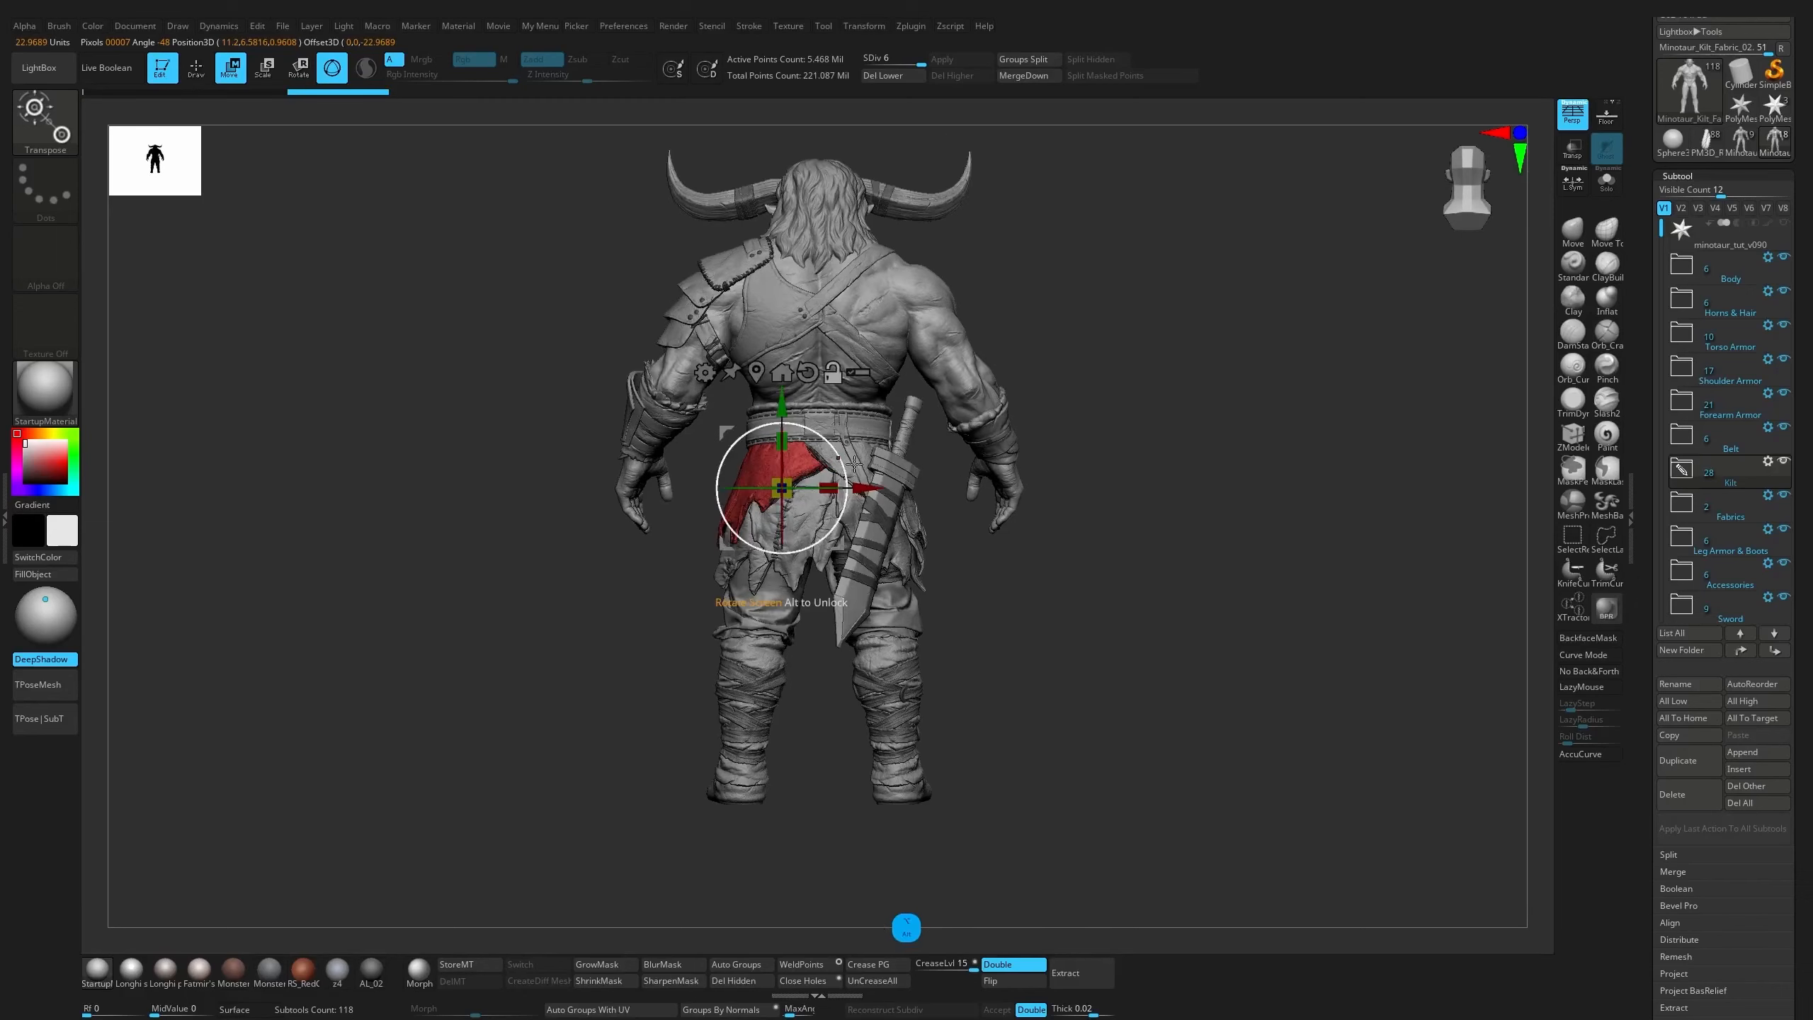
alt+click(861, 457)
drag(1136, 331, 877, 555)
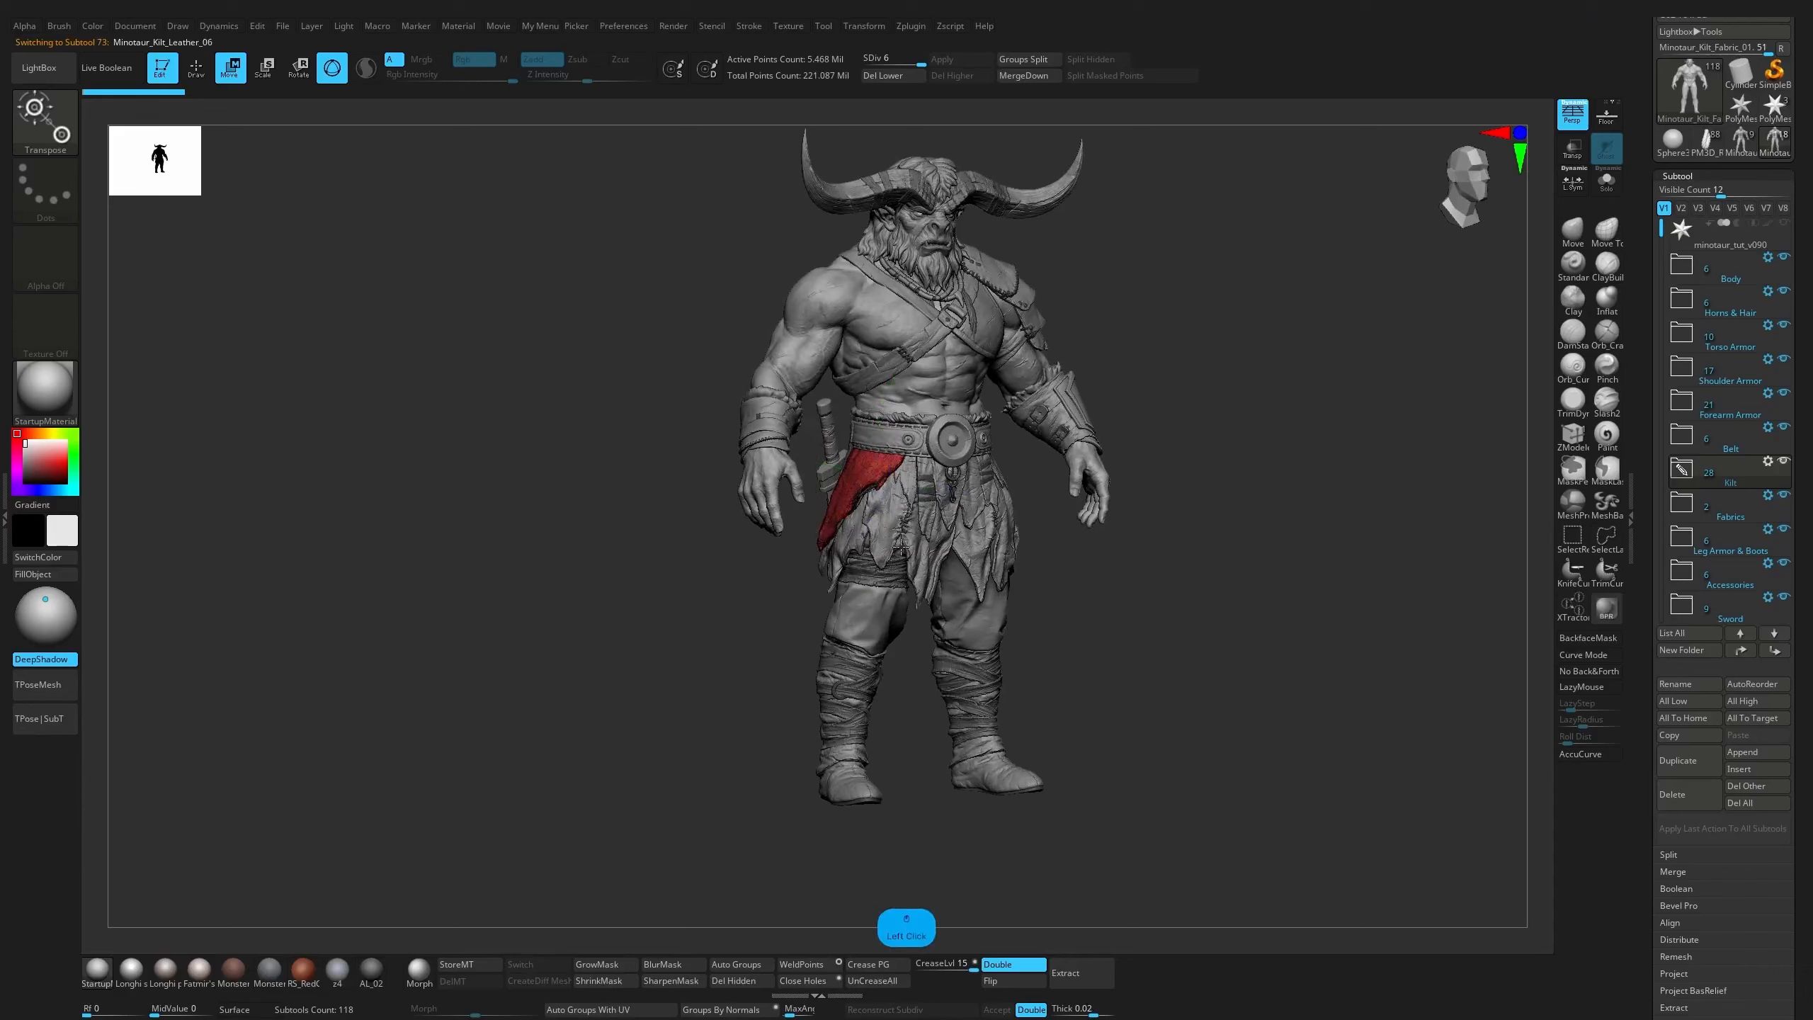
alt+click(882, 550)
Switch to the earlier coloured minotaur tool and review its unorganized subtool names throughout the list
click(1720, 147)
mouse_move(1690, 353)
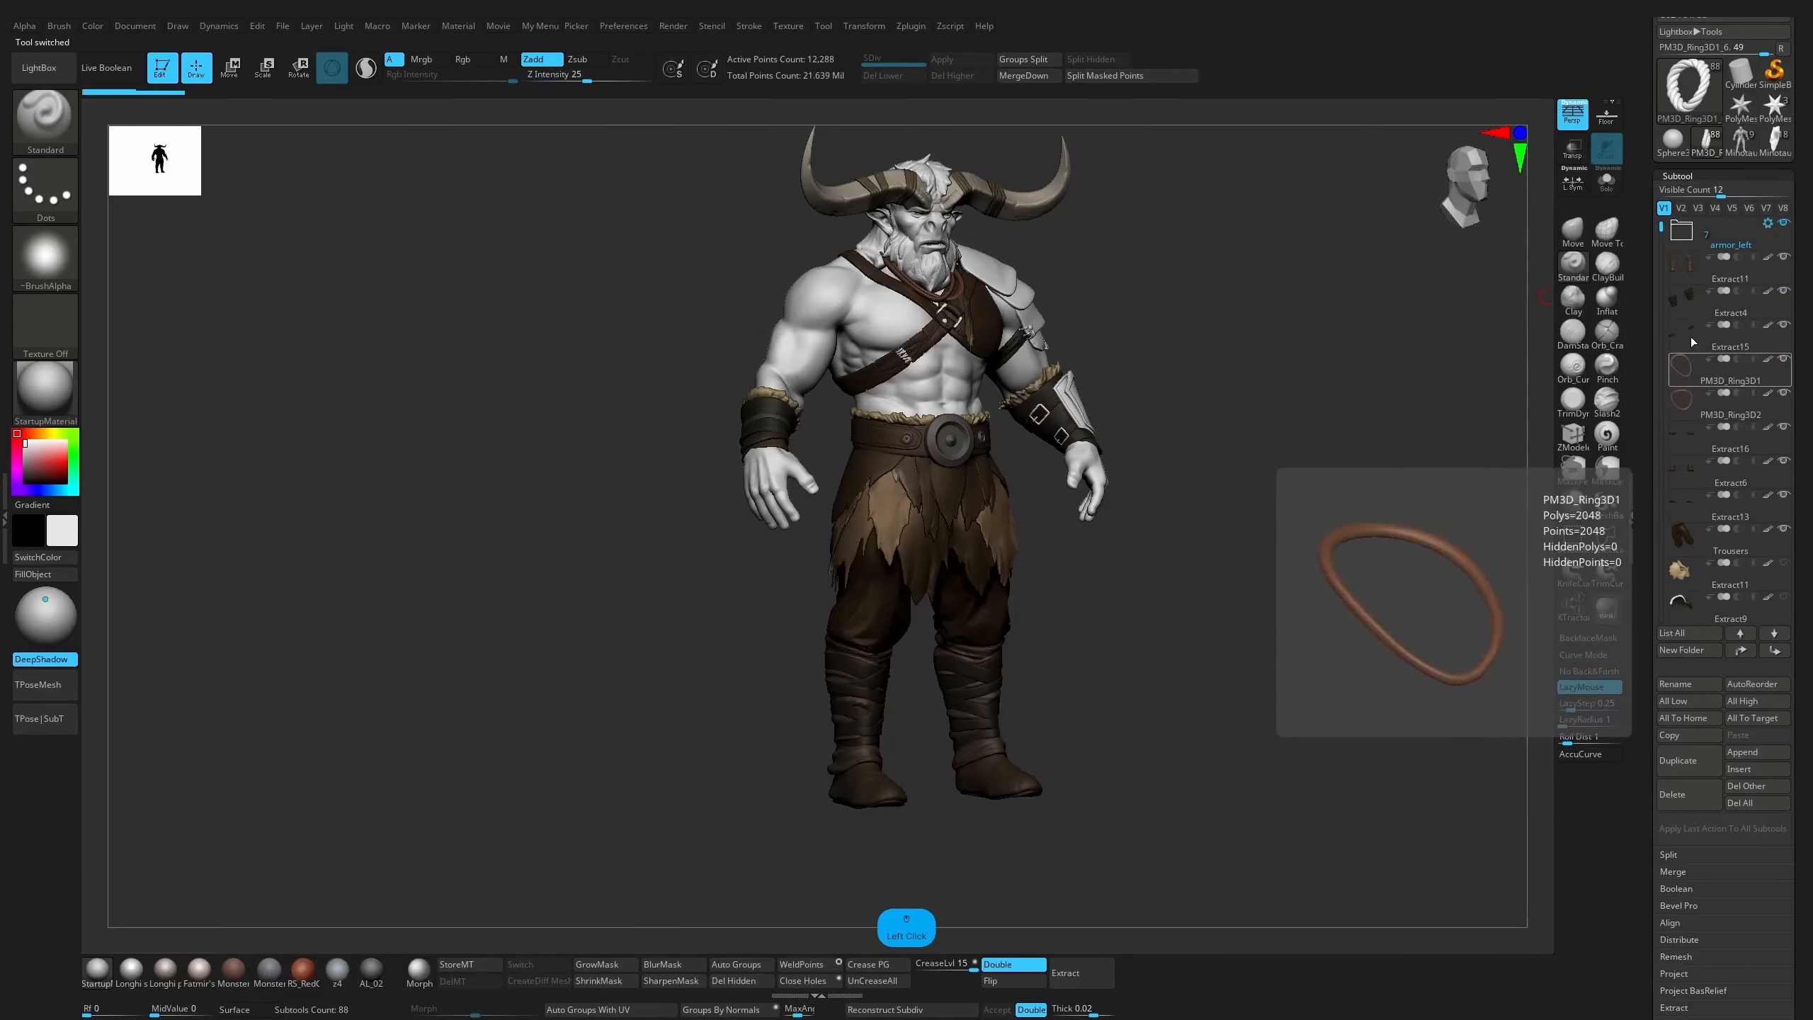
drag(1661, 228, 1661, 364)
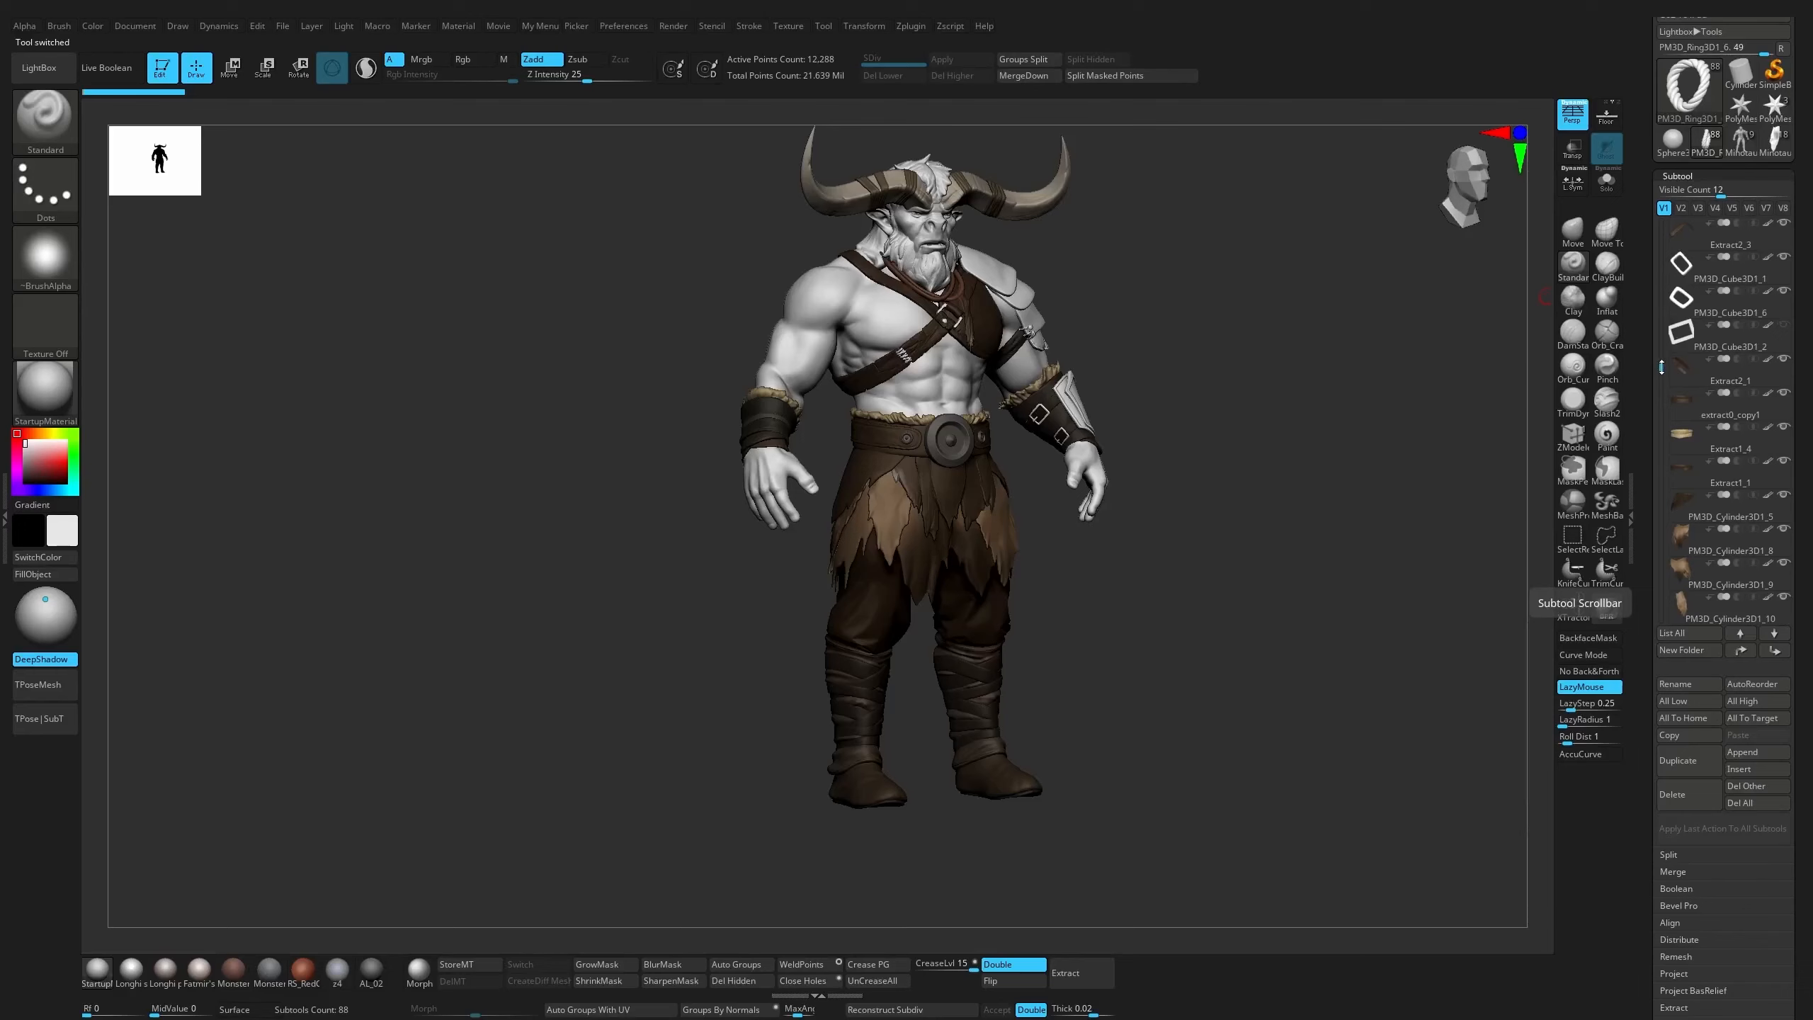
mouse_move(1662, 367)
mouse_down()
mouse_move(1662, 464)
mouse_move(1662, 361)
mouse_up()
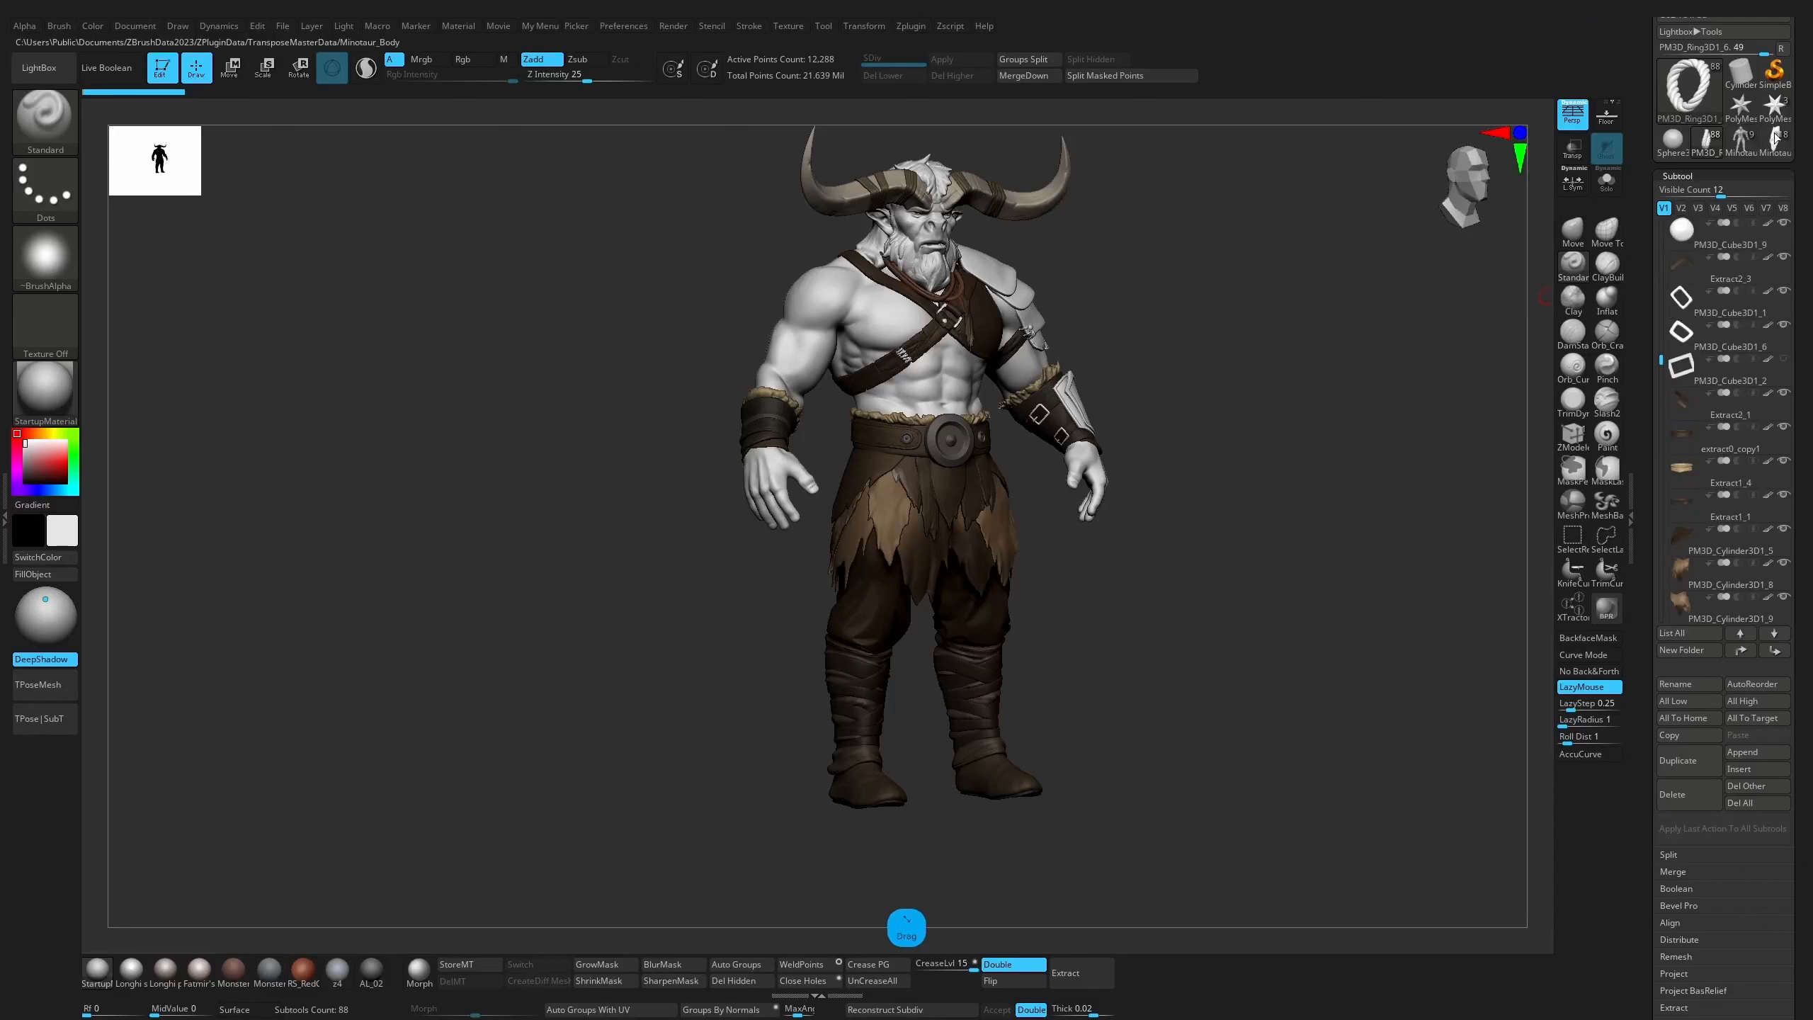
Switch back to the finished minotaur tool with organized folders and select the Minotaur_Body subtool
click(1773, 146)
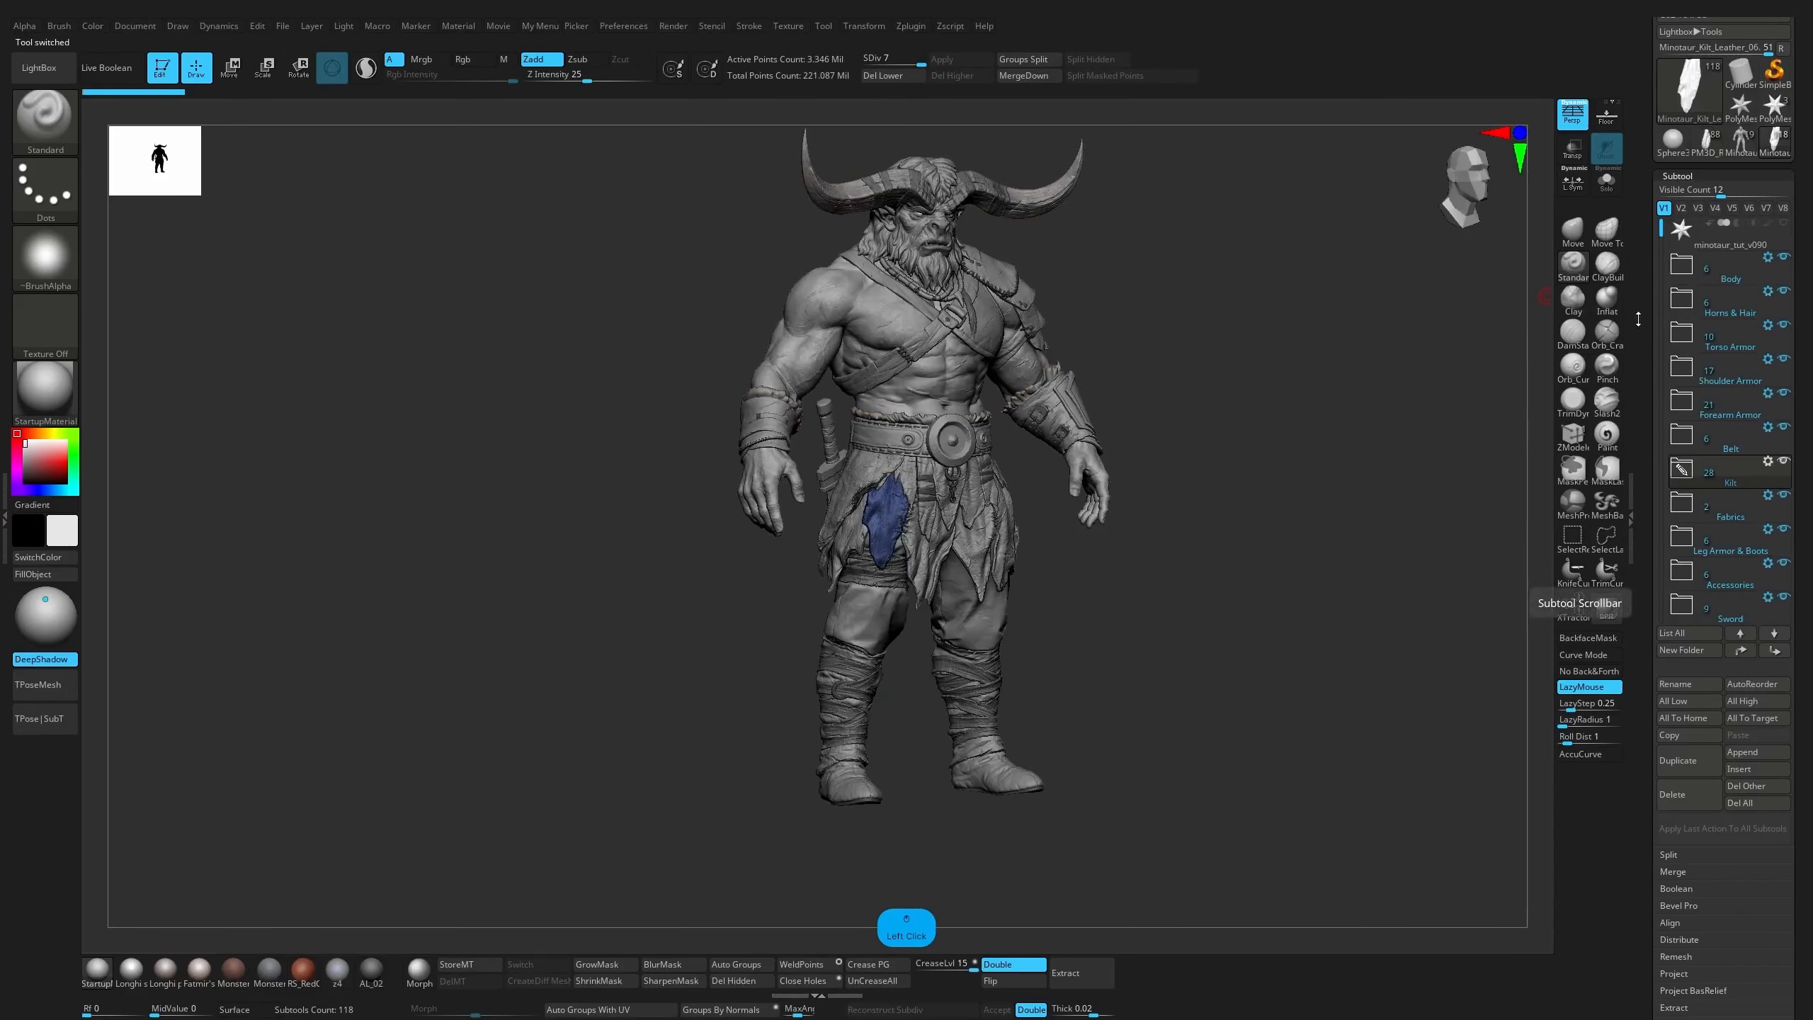
drag(1363, 364, 1328, 386)
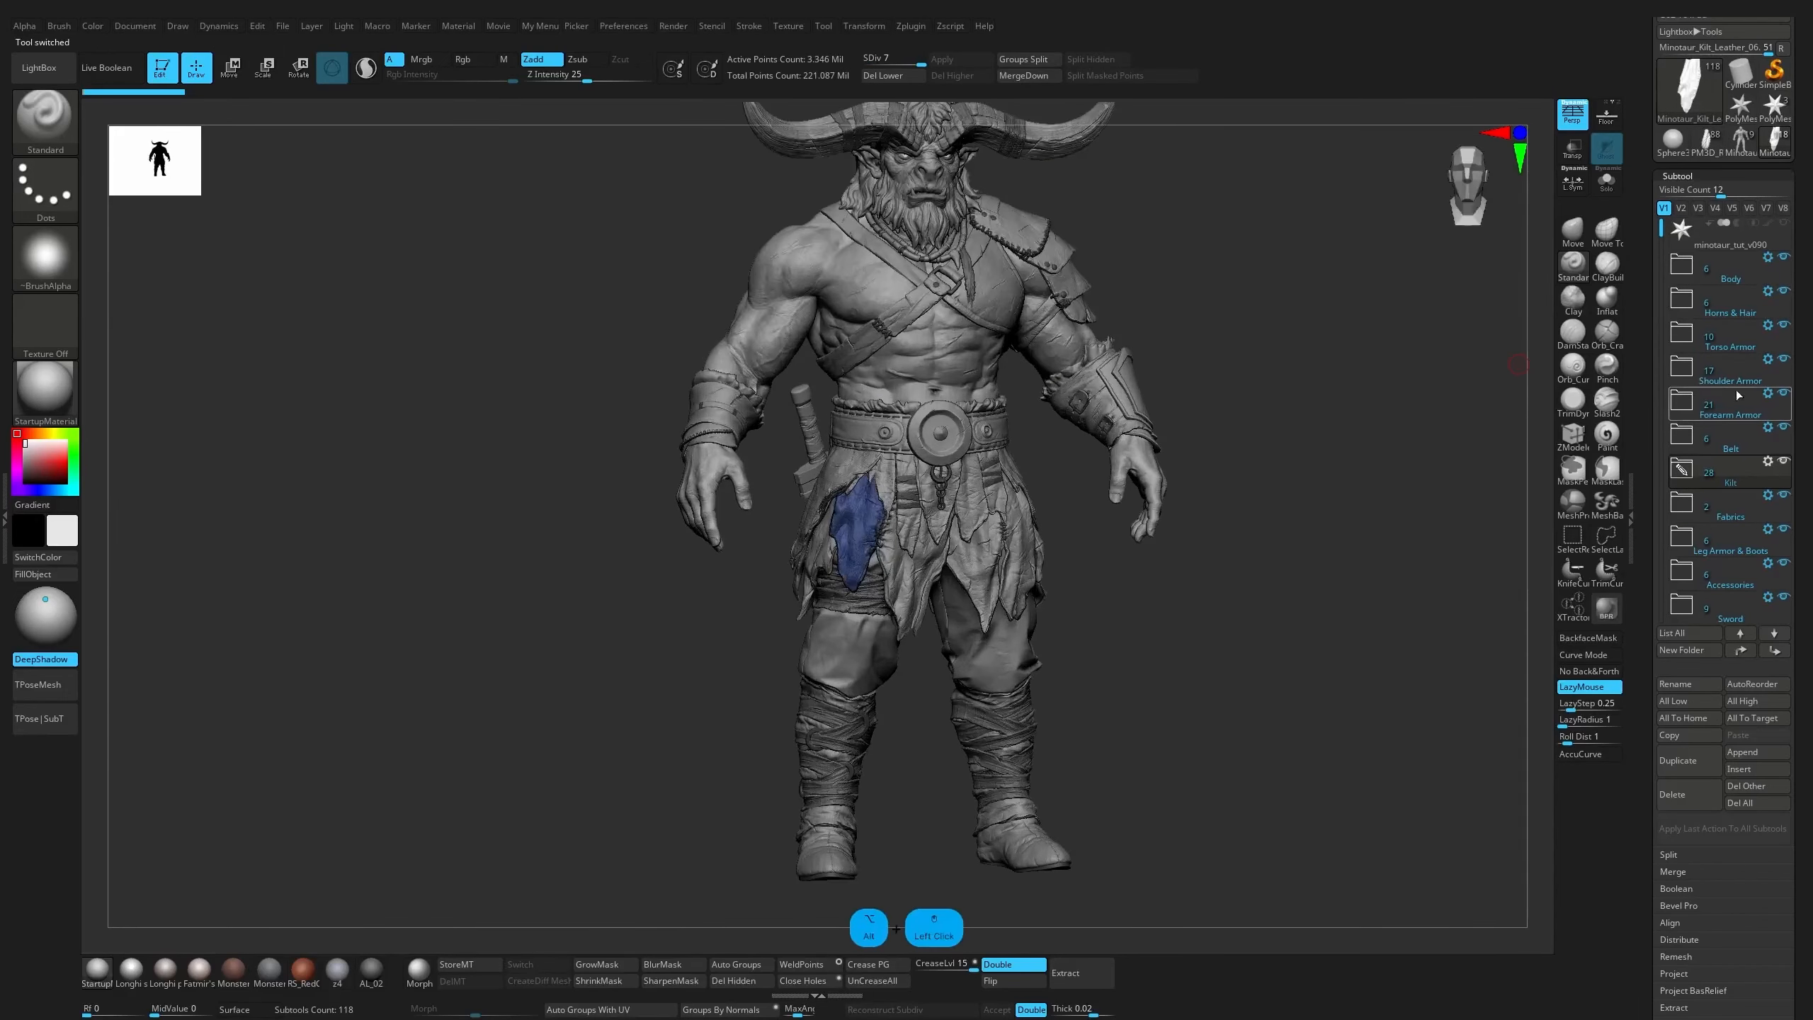
click(1682, 267)
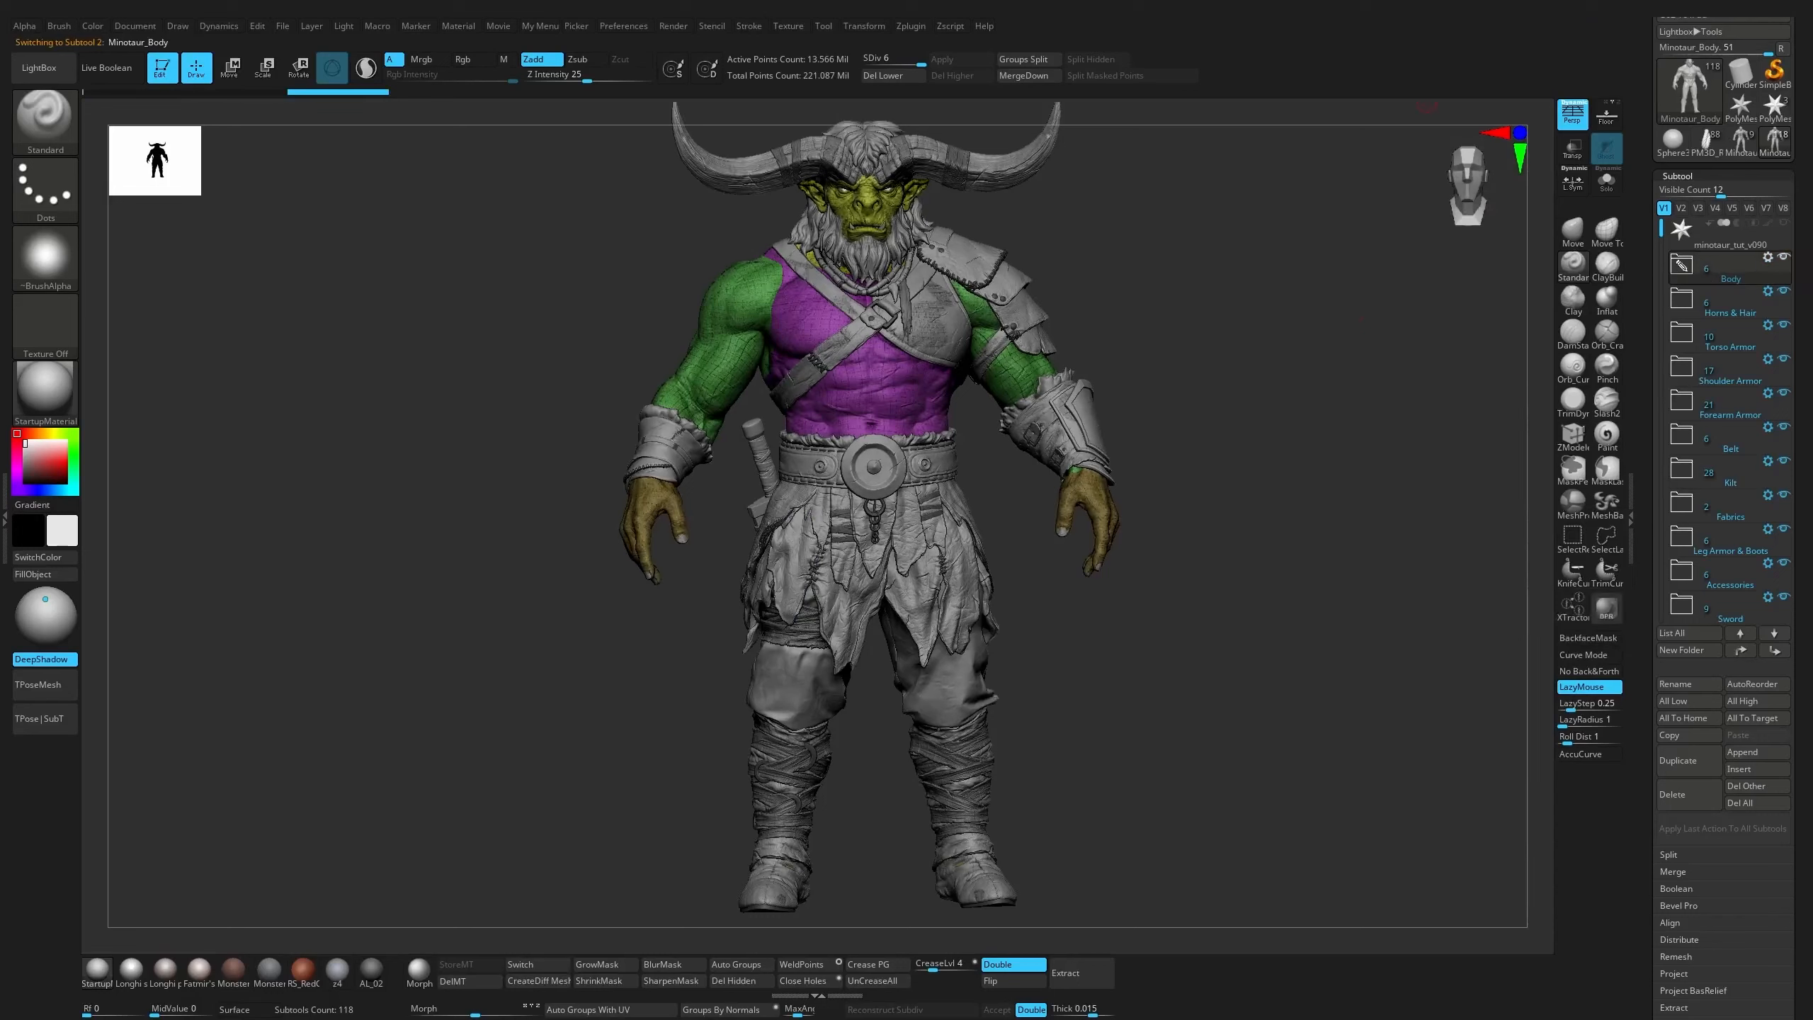
Activate the Move brush and turn off the polyframe to view the whole minotaur from the front
shift+click(1607, 434)
click(1572, 230)
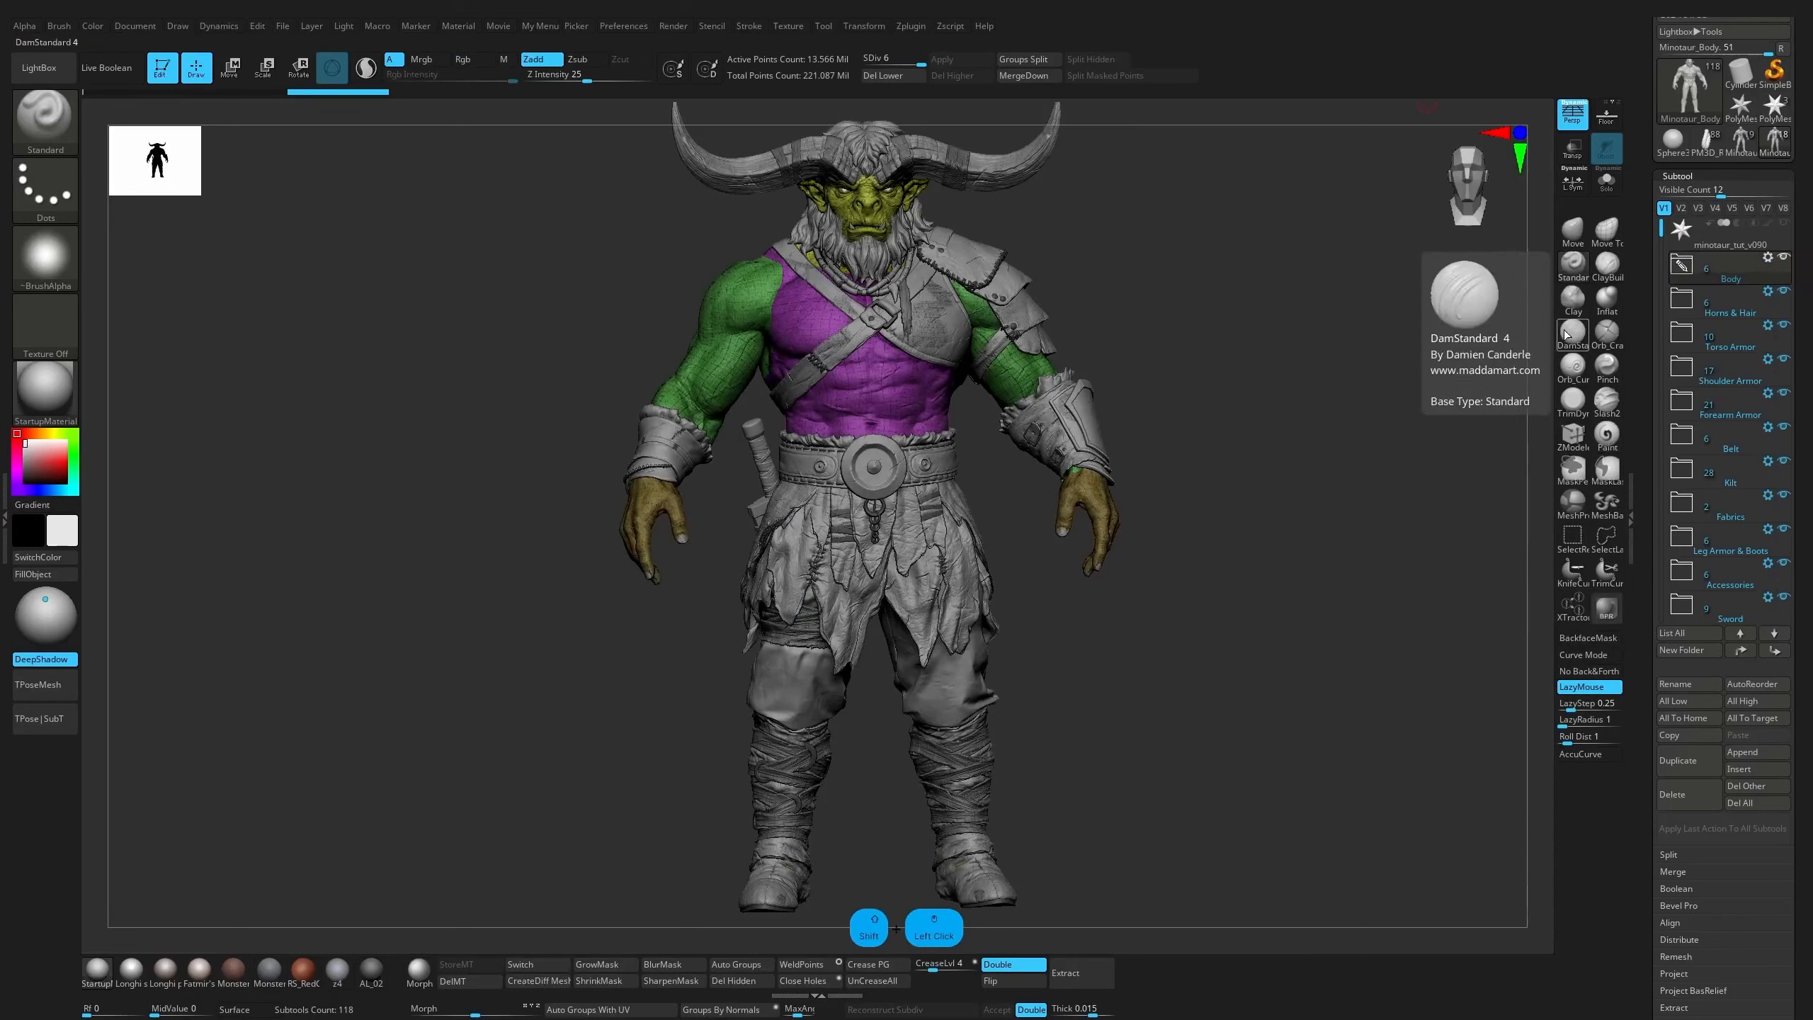
alt+drag(1303, 414, 1197, 395)
key(shift+f)
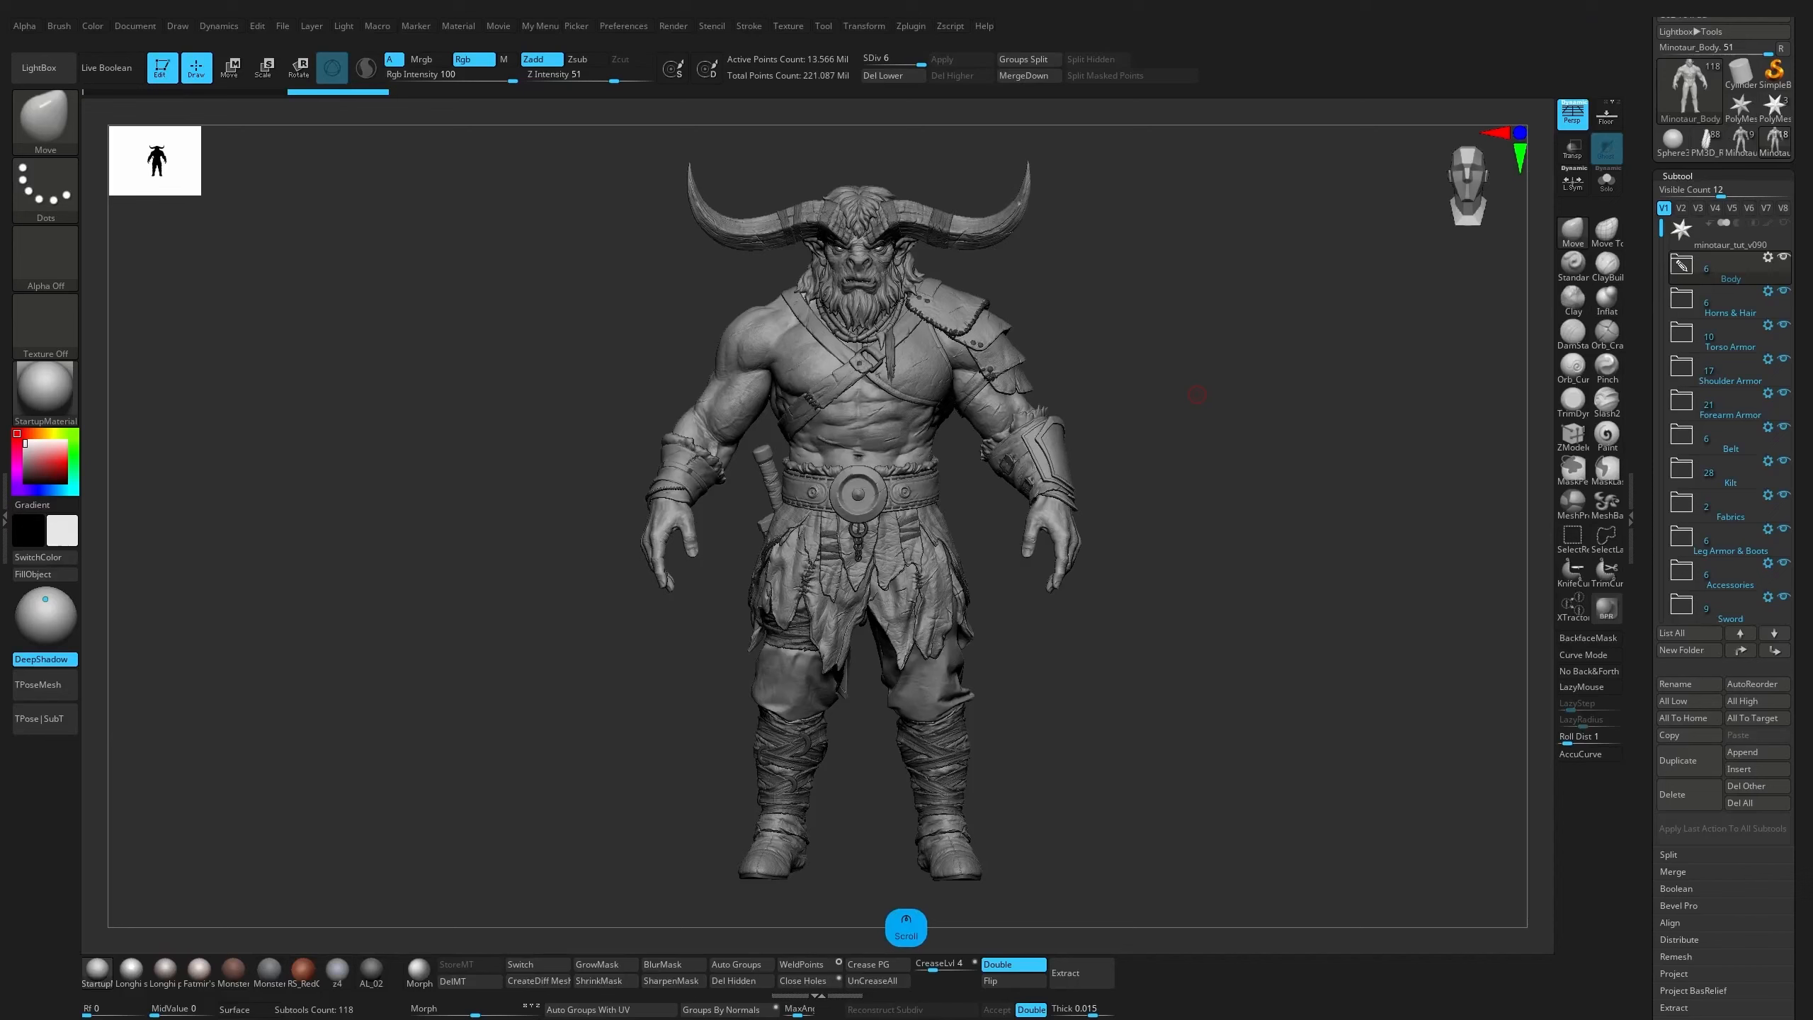
drag(1291, 398, 1290, 399)
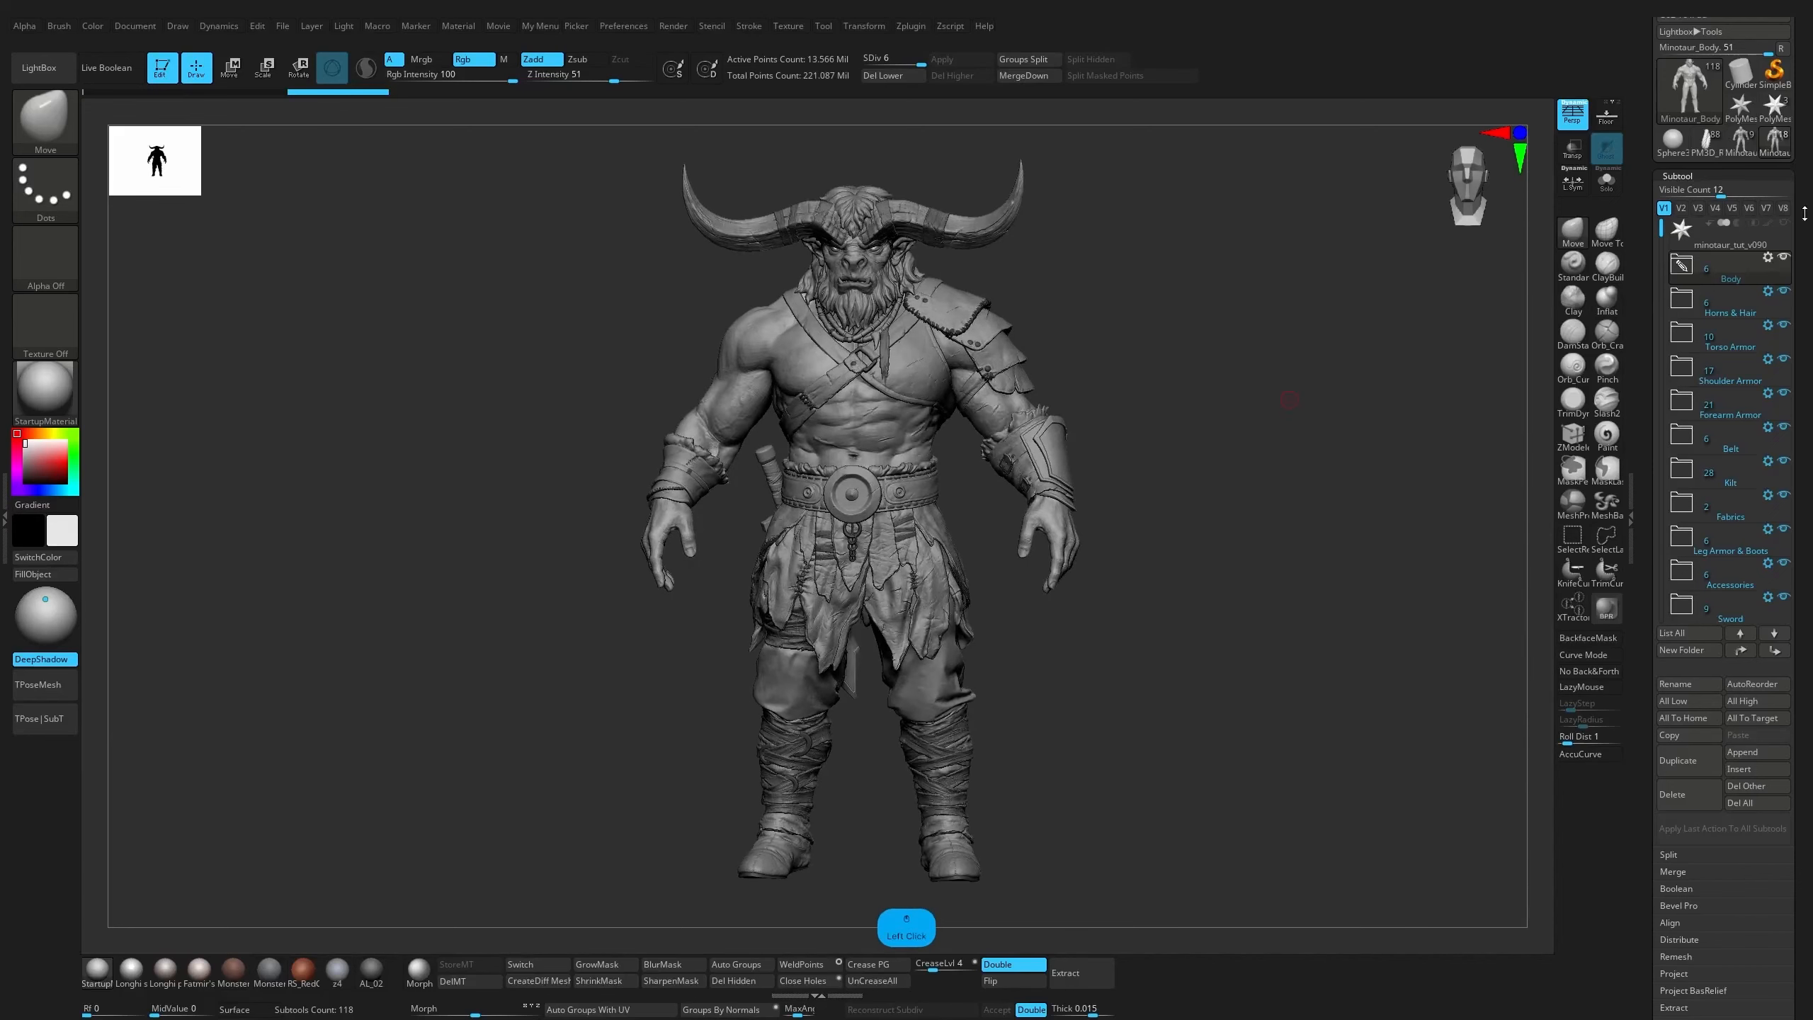